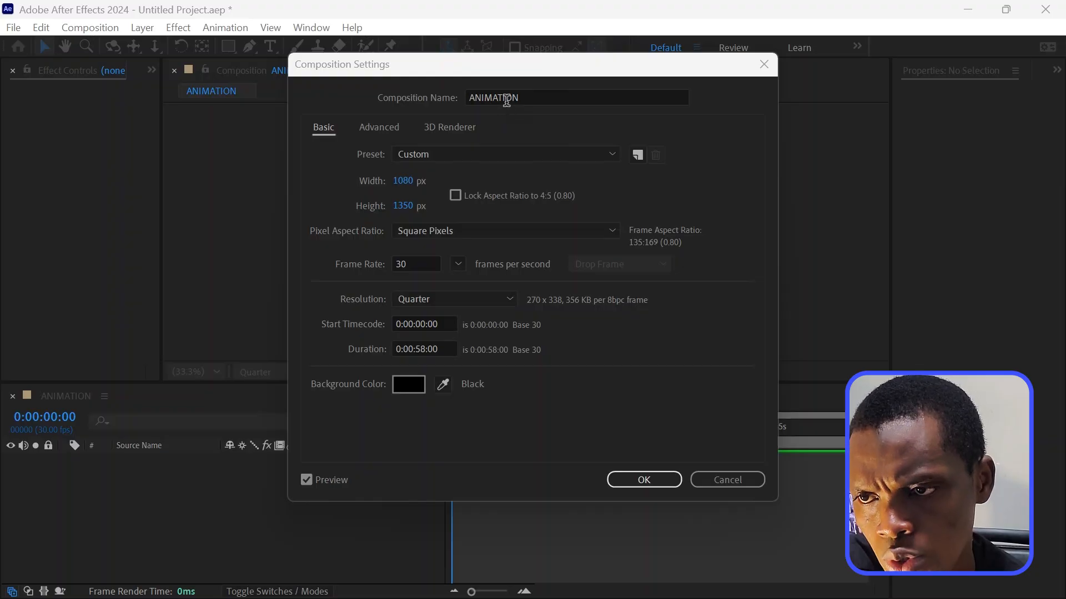
Review the composition's name, width and height, and accept the settings as ANIMATION at 1080 x 1350 px
click(506, 99)
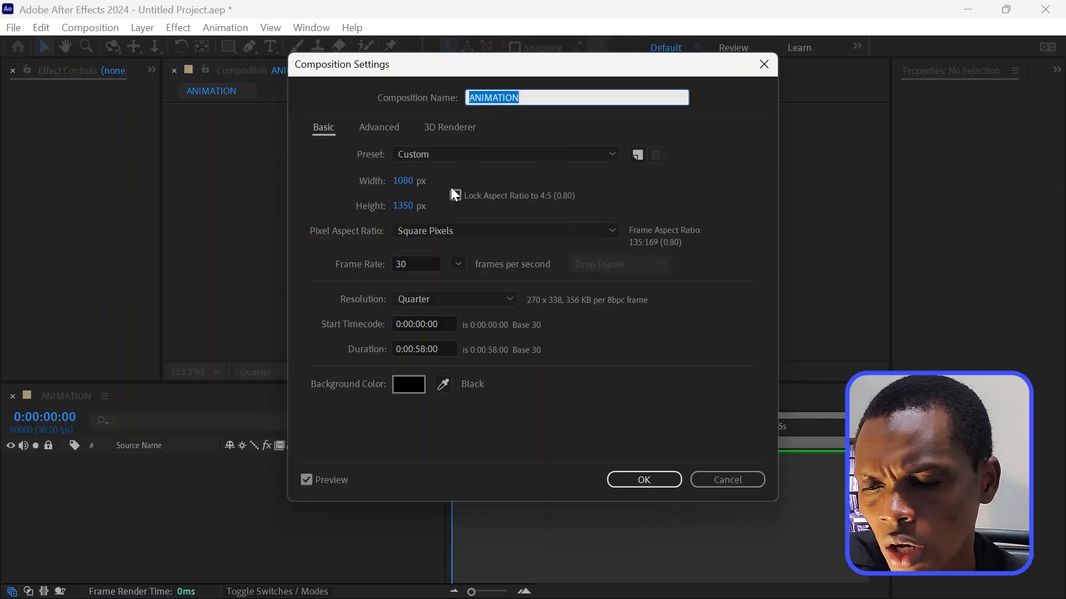
click(404, 181)
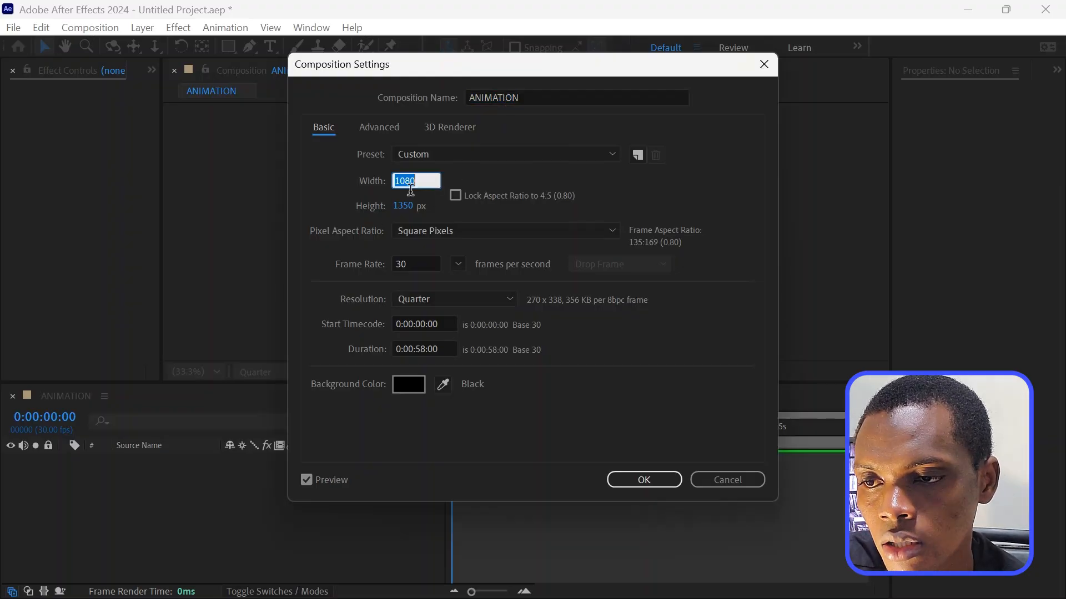
click(327, 191)
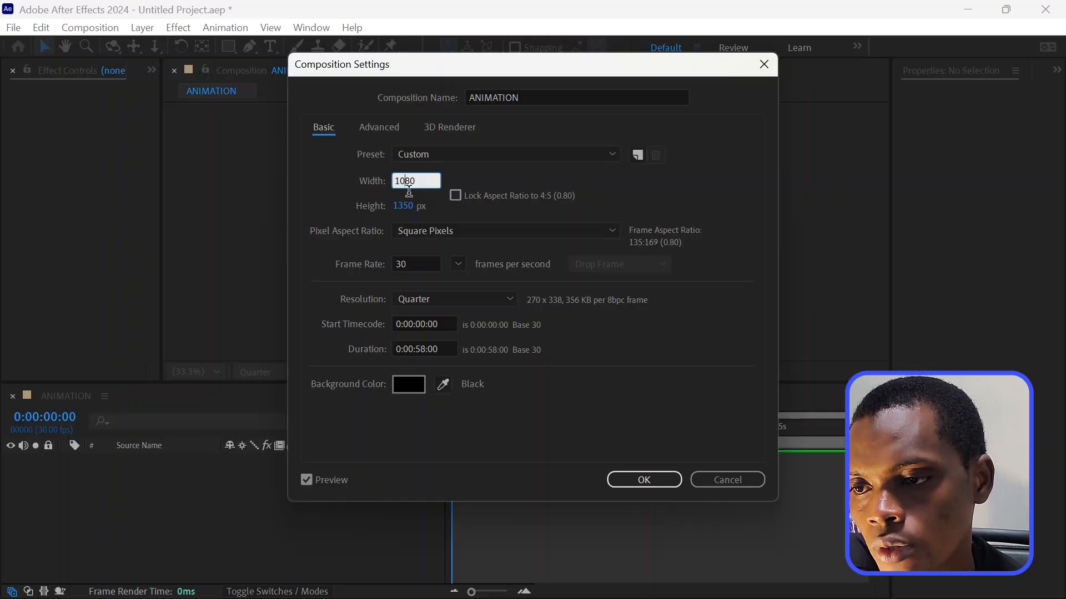
click(408, 207)
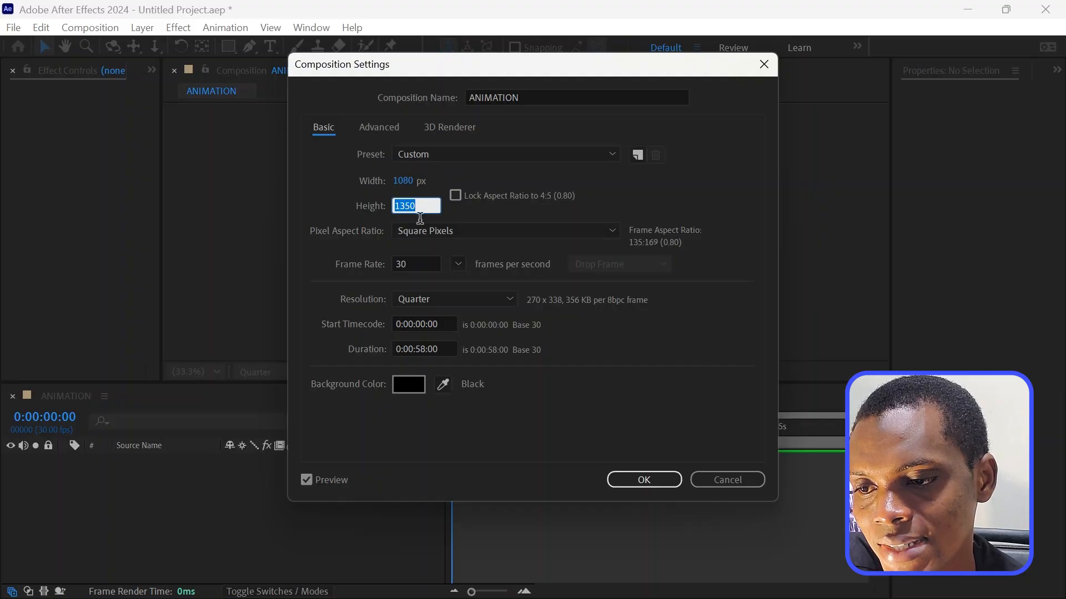
click(474, 433)
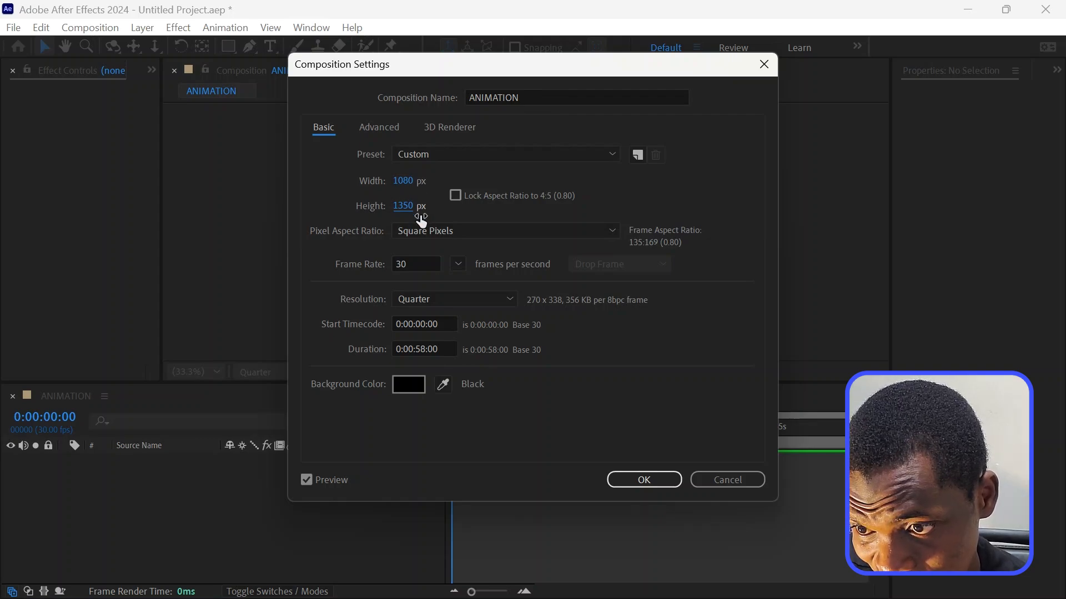
click(642, 479)
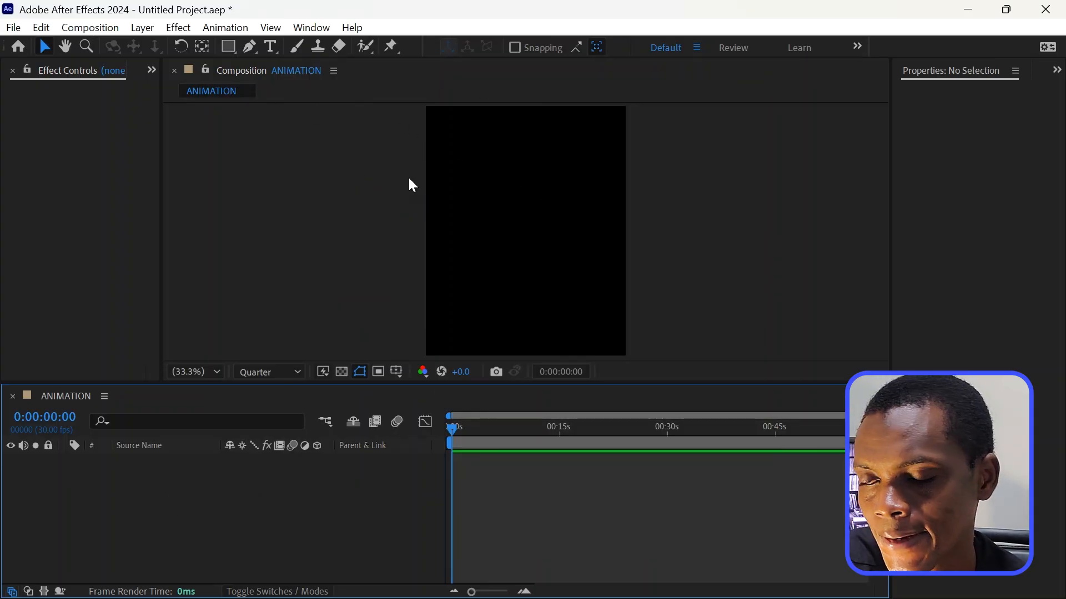
Draw a solid light-blue rectangle about 1050 x 1317 px covering nearly the whole composition
click(230, 48)
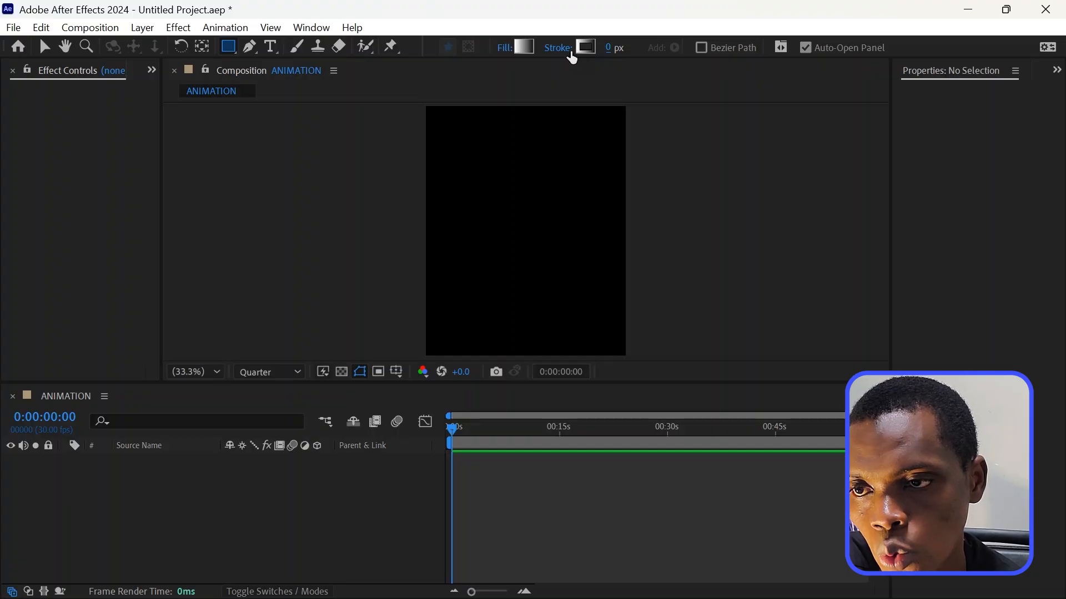
click(517, 50)
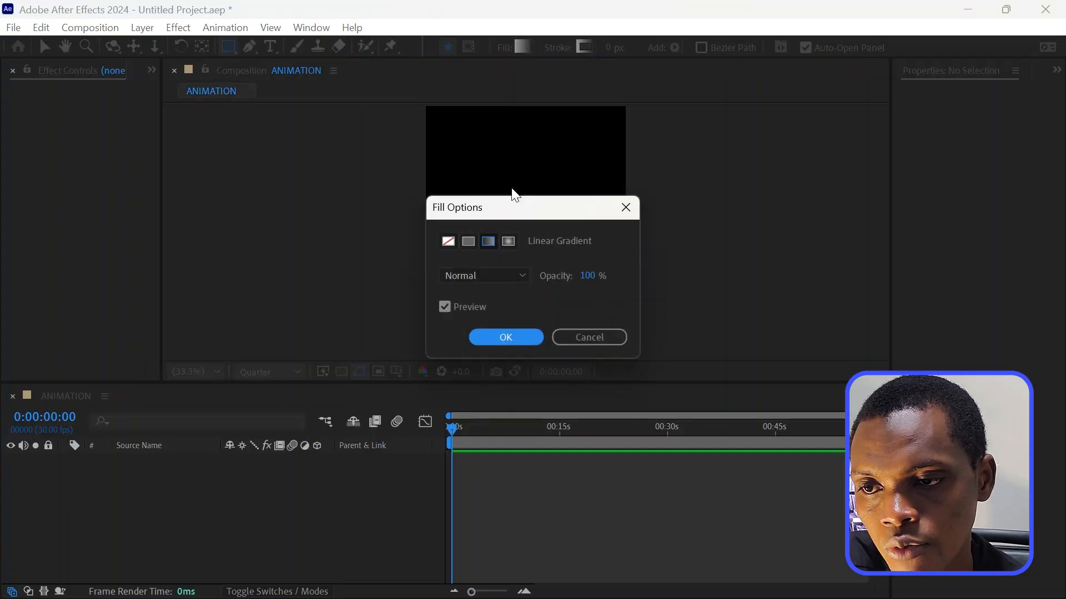
click(467, 243)
click(506, 339)
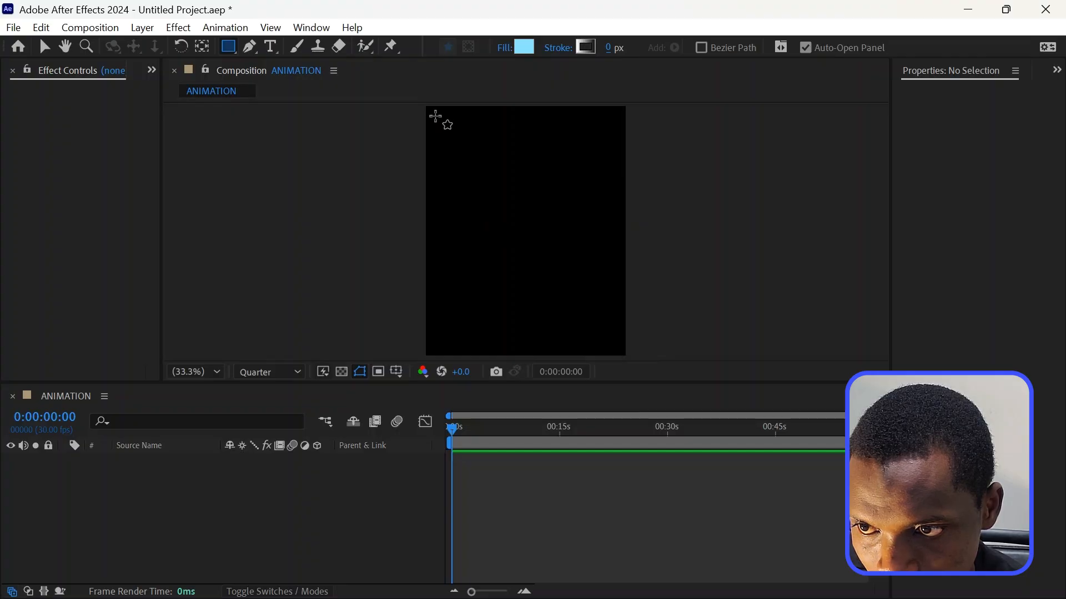
click(435, 114)
drag(579, 206, 630, 358)
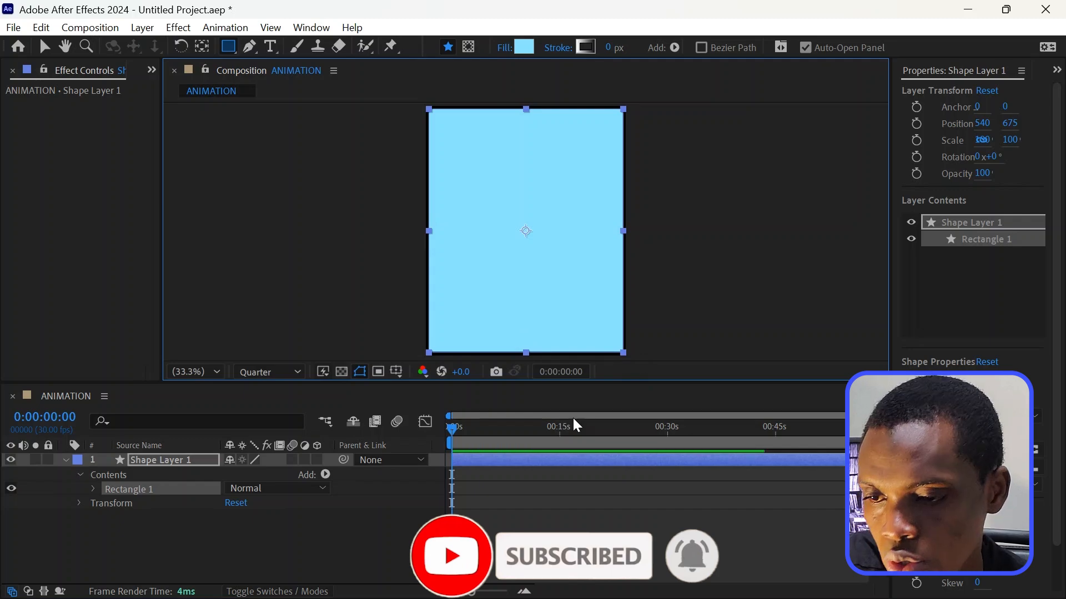
Round the corners of the rectangle by setting its path's Roundness to about 143
click(91, 491)
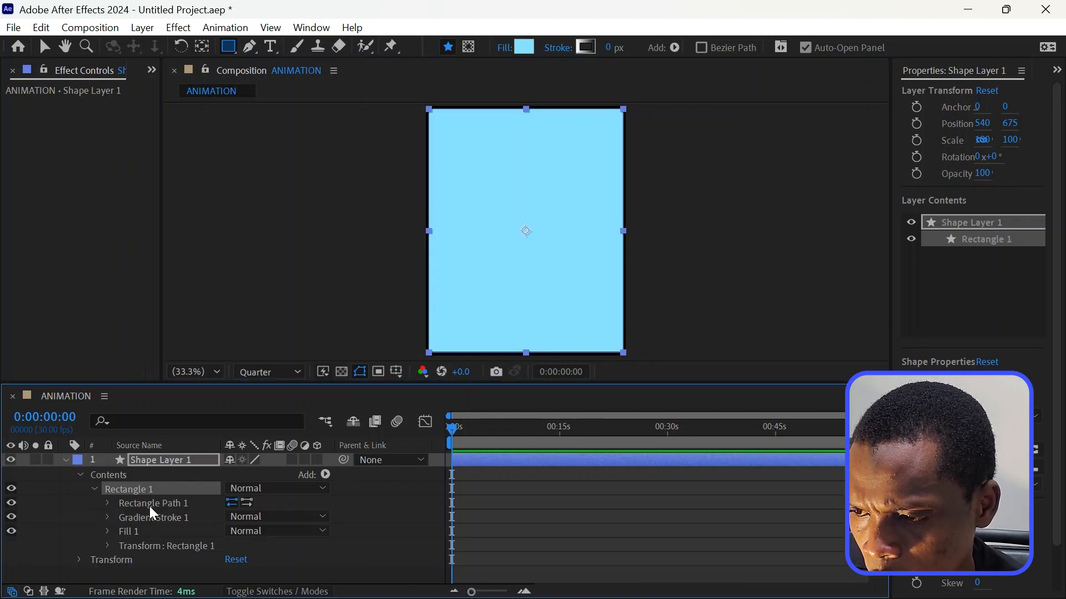
click(121, 504)
click(109, 503)
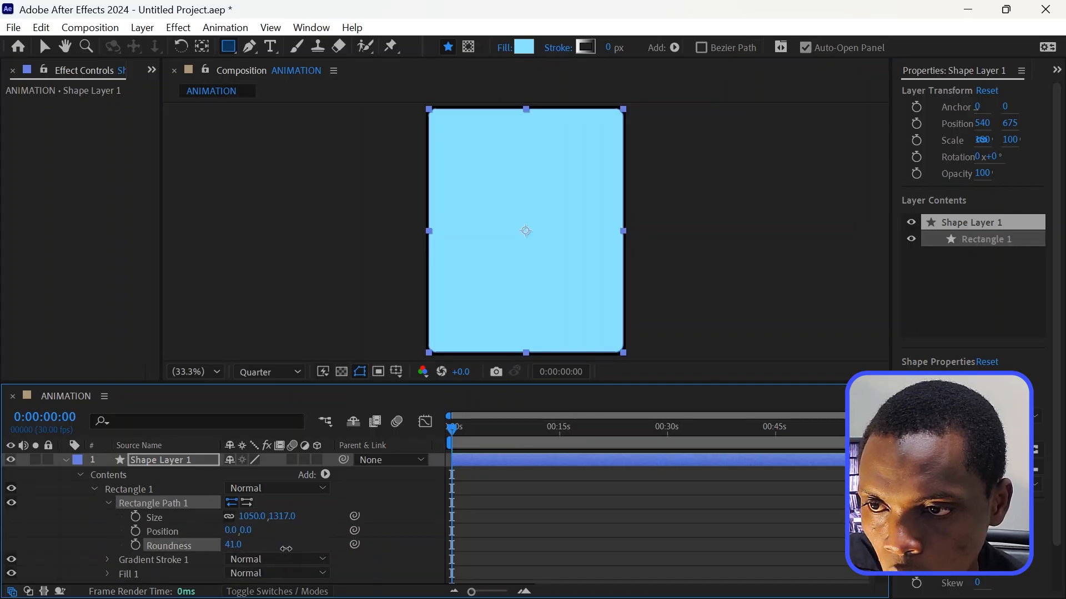
drag(236, 546, 355, 549)
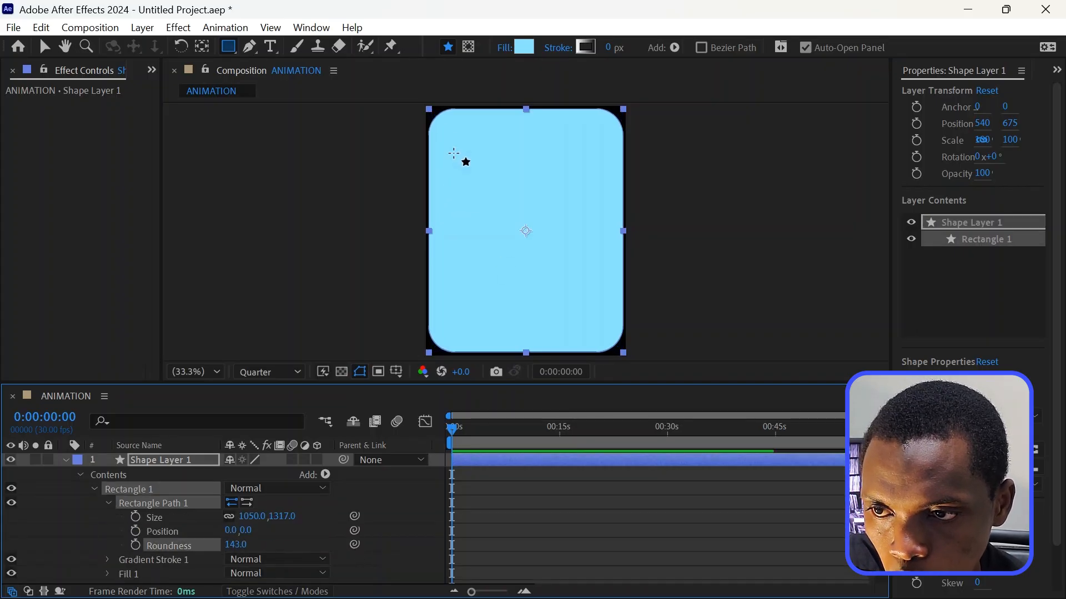
Collapse the shape layer's properties and rename the layer as RECTANGLE
click(67, 461)
key(Return)
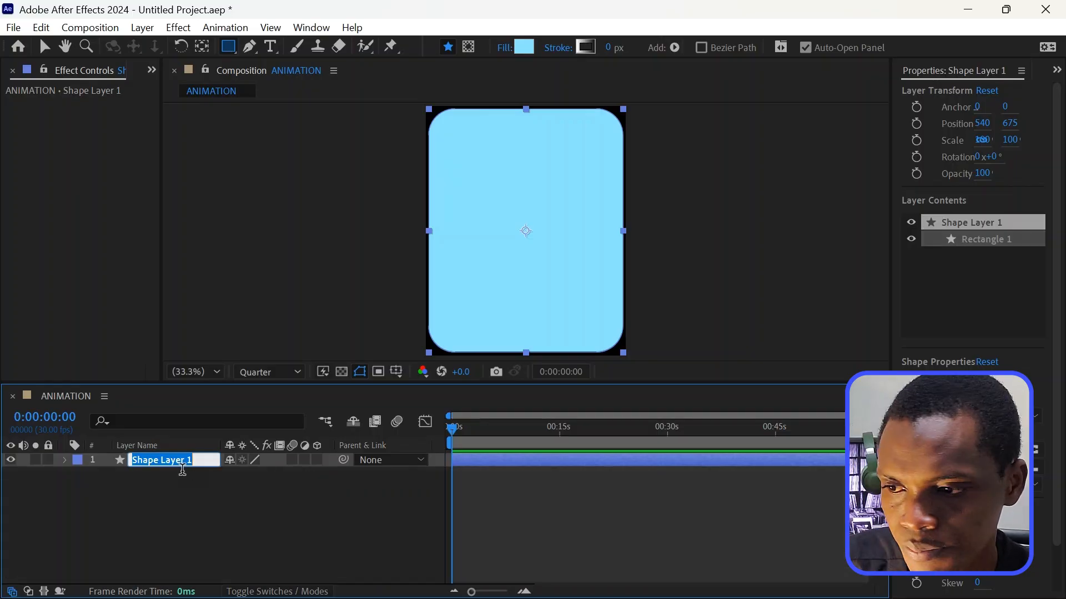
text(RECTAN)
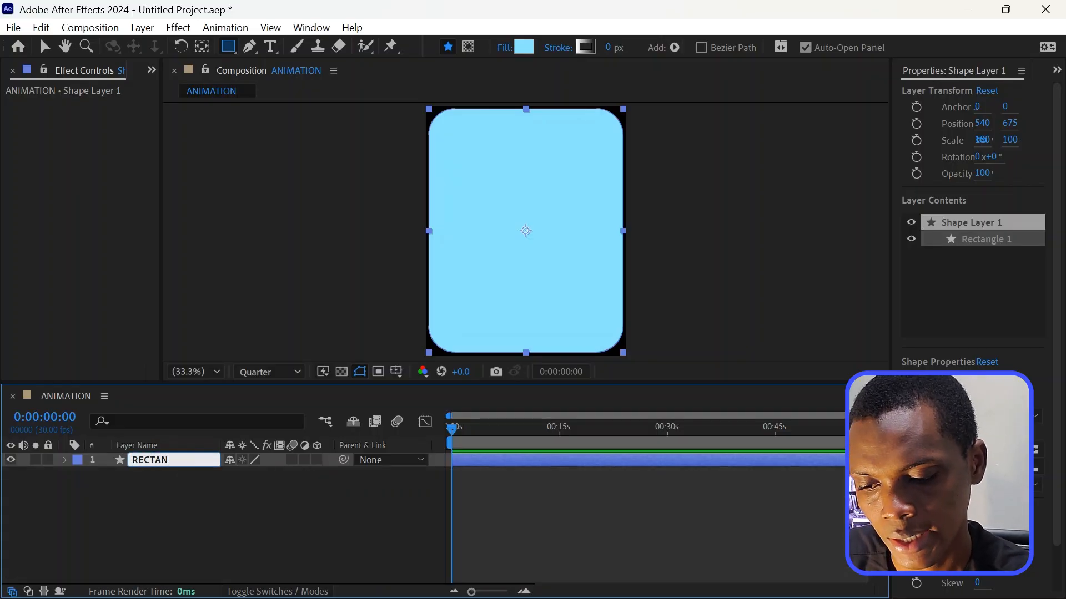
text(GLE)
key(Return)
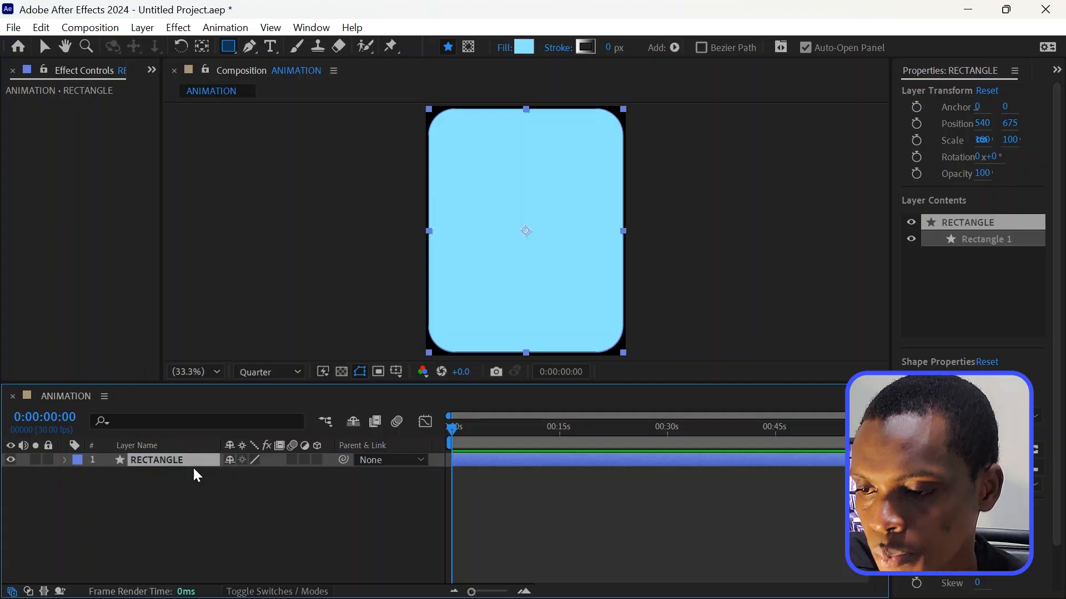
Try to change the rectangle's fill to Linear Gradient without its layer selected
click(233, 526)
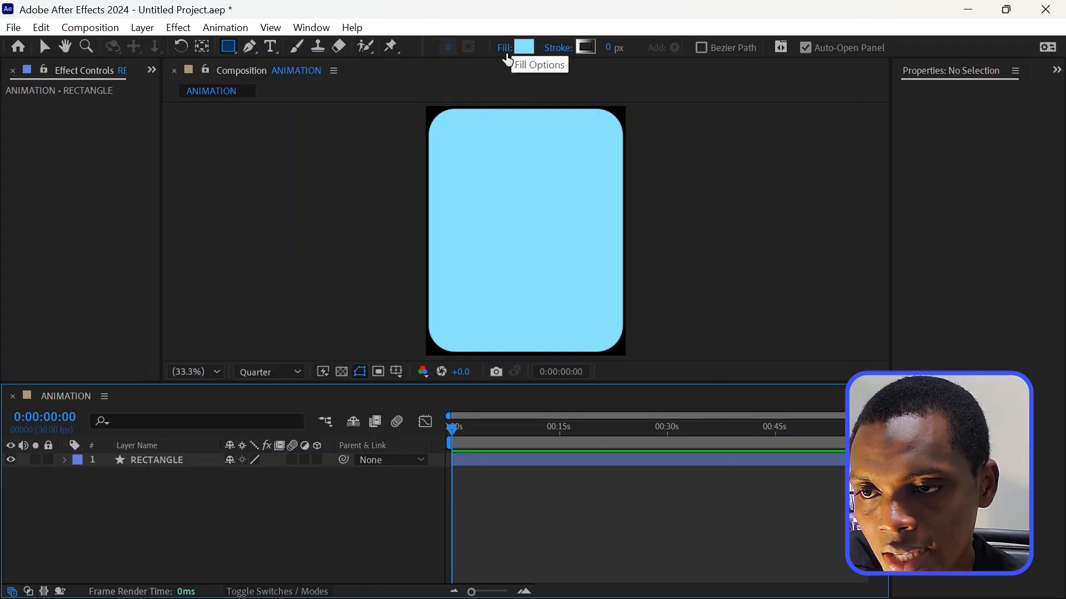
click(505, 48)
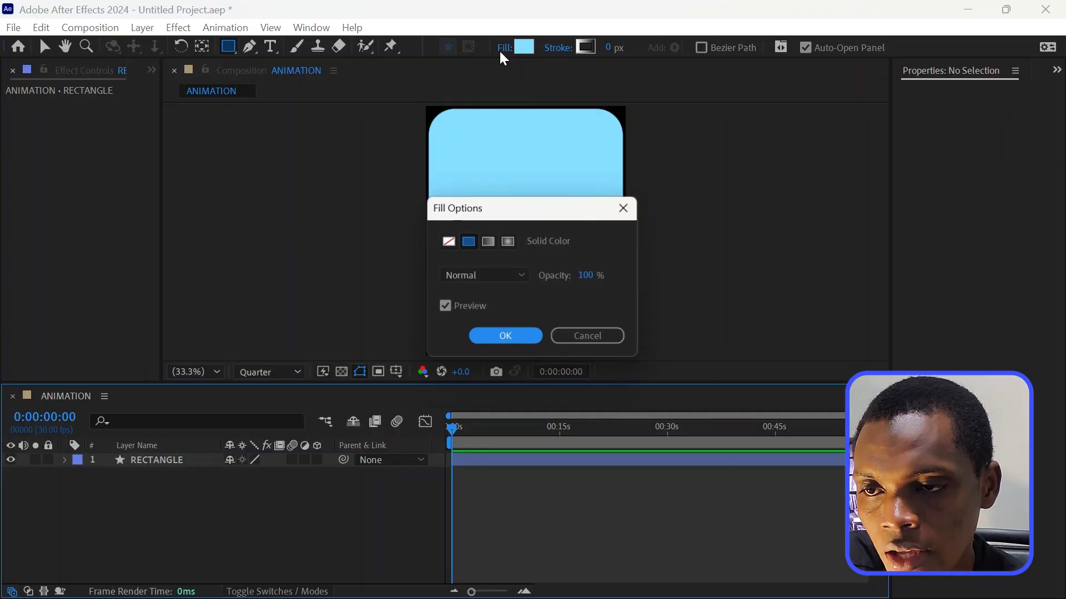
click(490, 244)
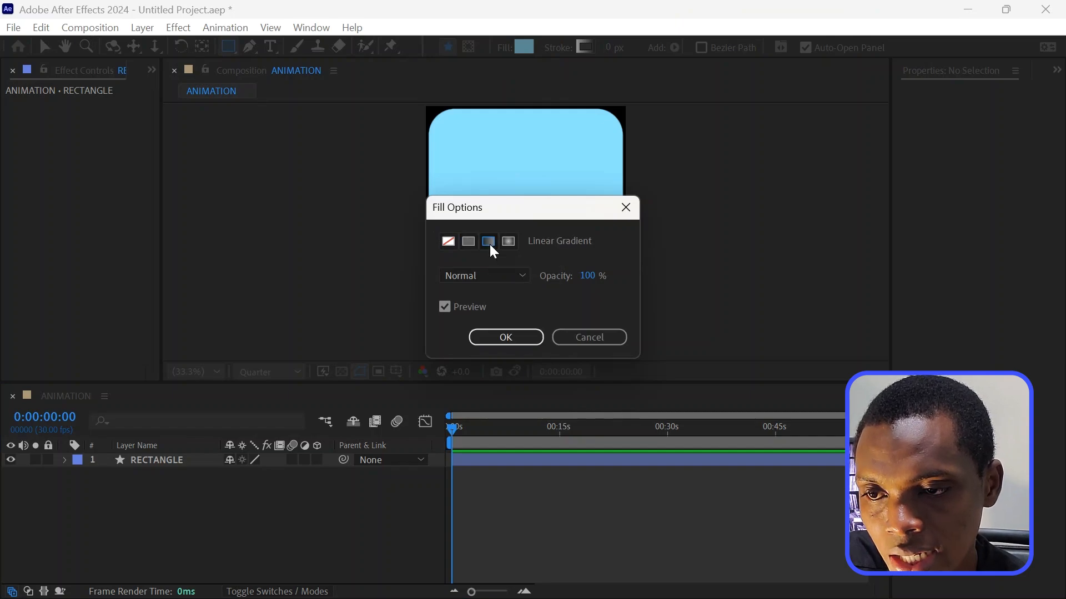
click(505, 337)
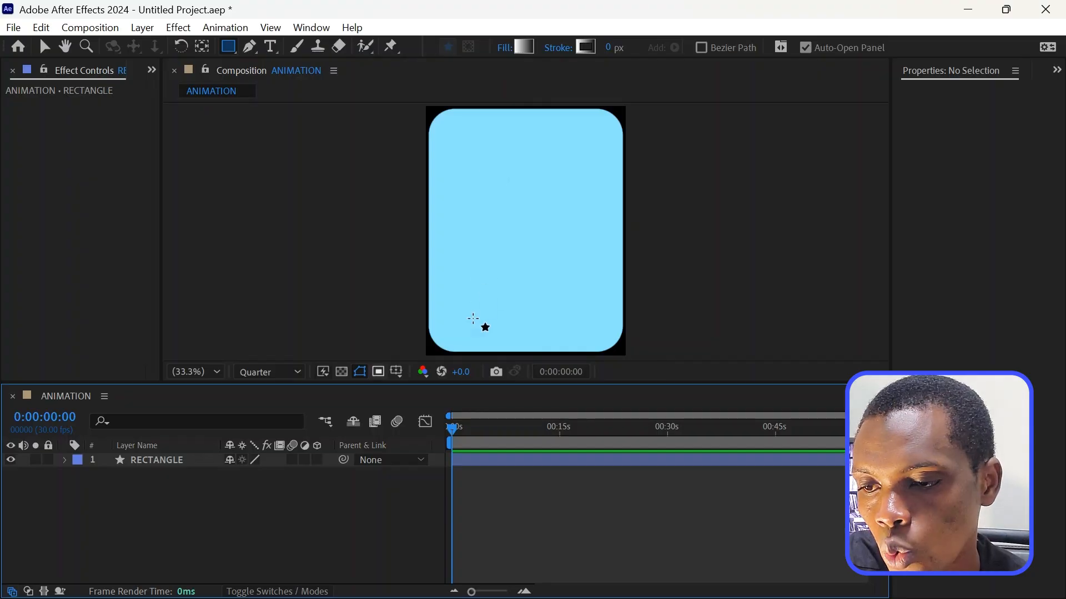
click(138, 464)
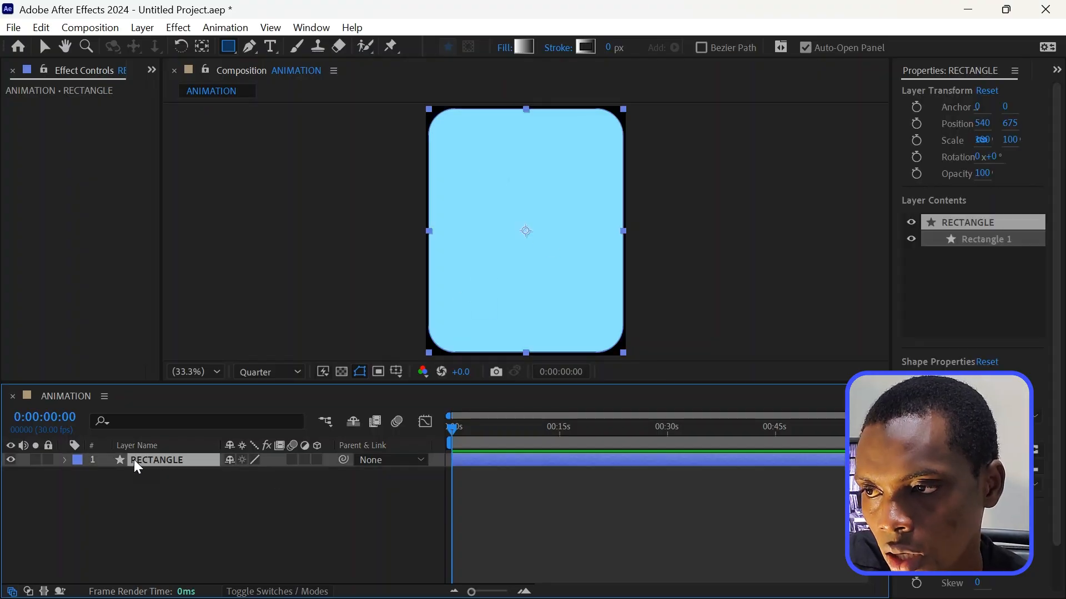
click(45, 47)
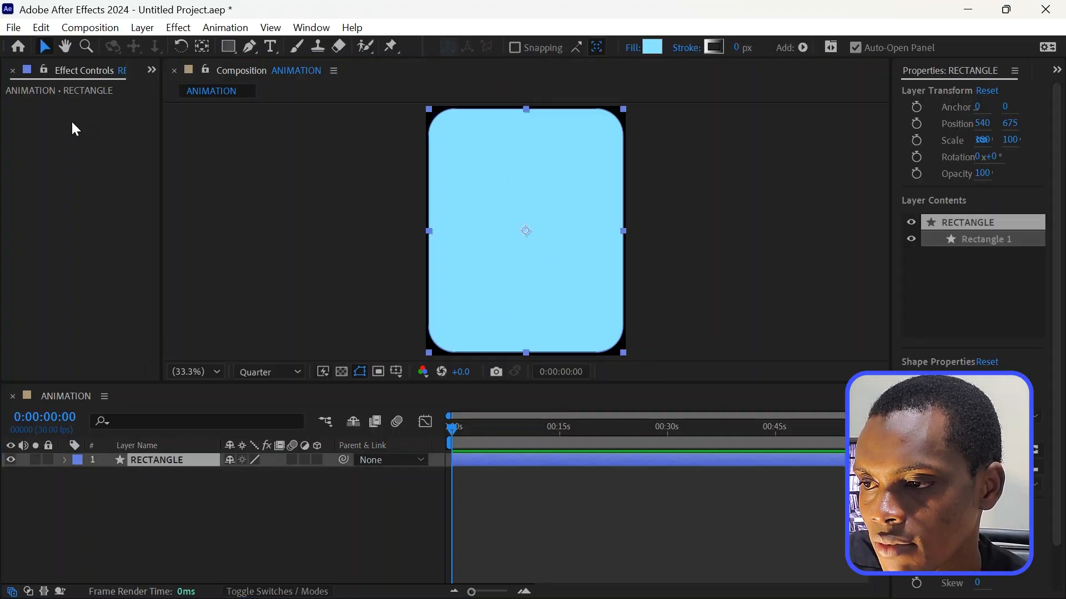
Import GRADIENT.jpg into the project and add it to the timeline above the RECTANGLE layer
click(150, 70)
click(179, 106)
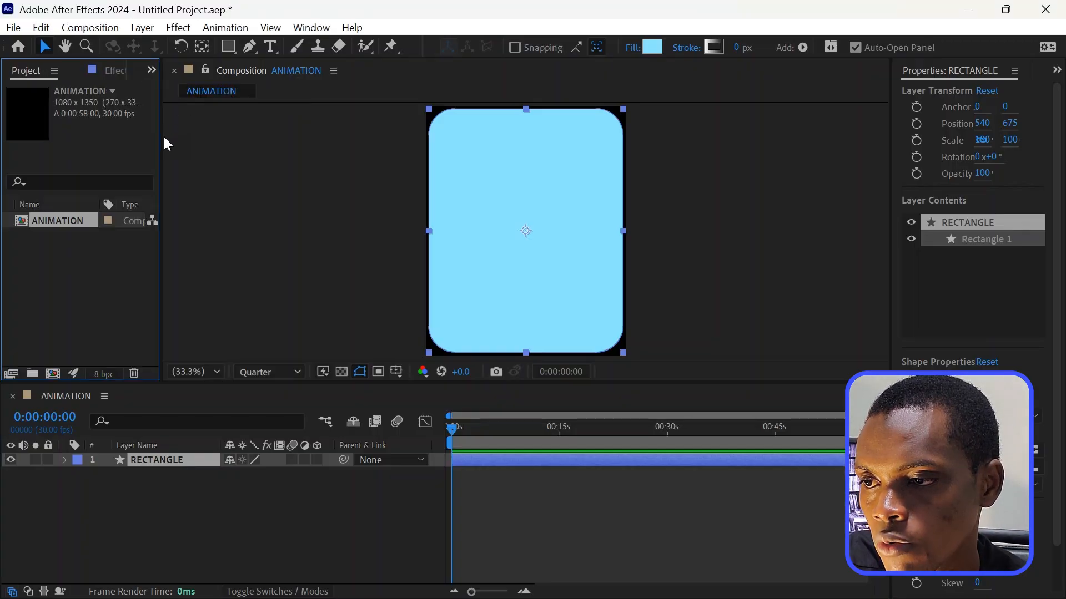
drag(168, 159, 197, 162)
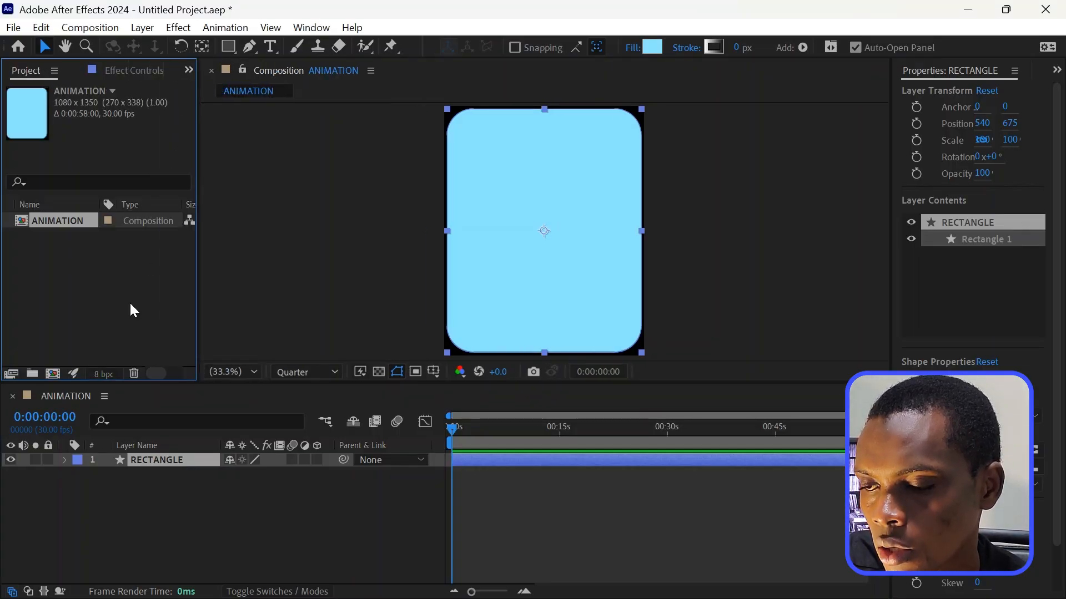
click(110, 321)
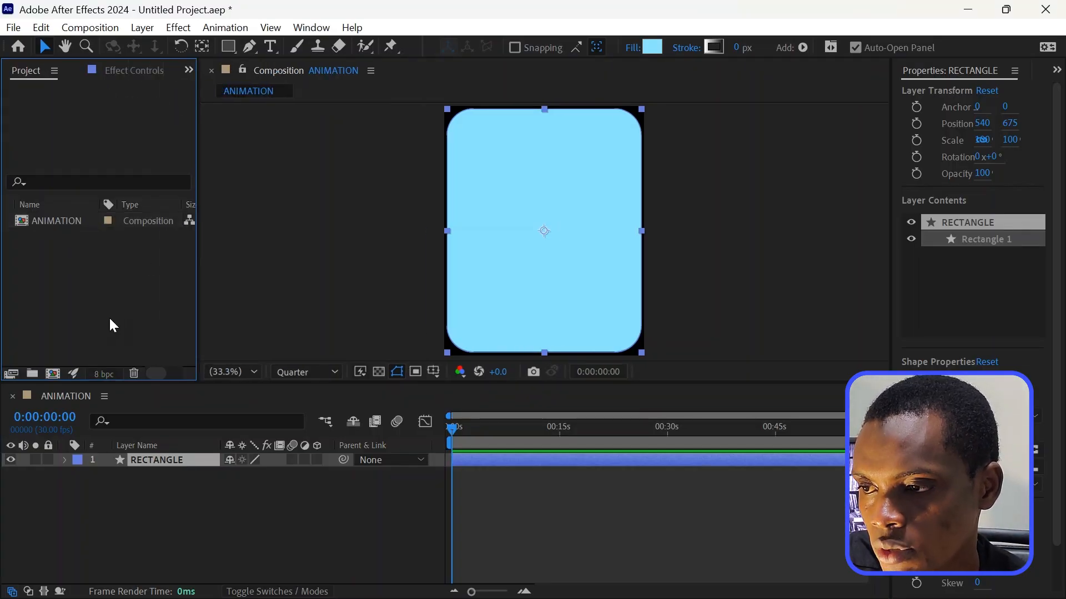
double_click(81, 299)
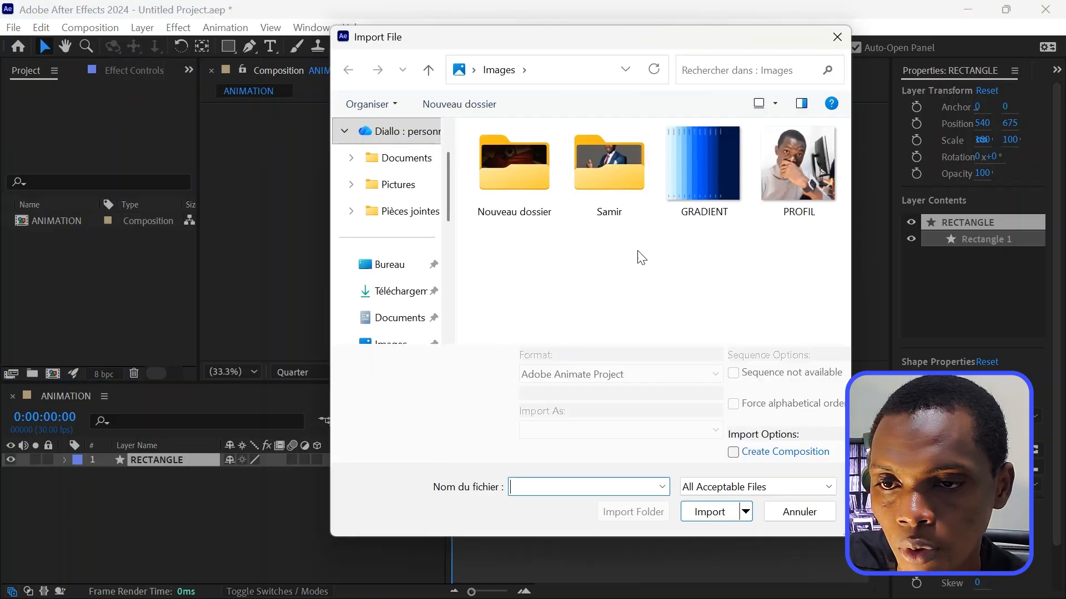
click(693, 176)
double_click(693, 176)
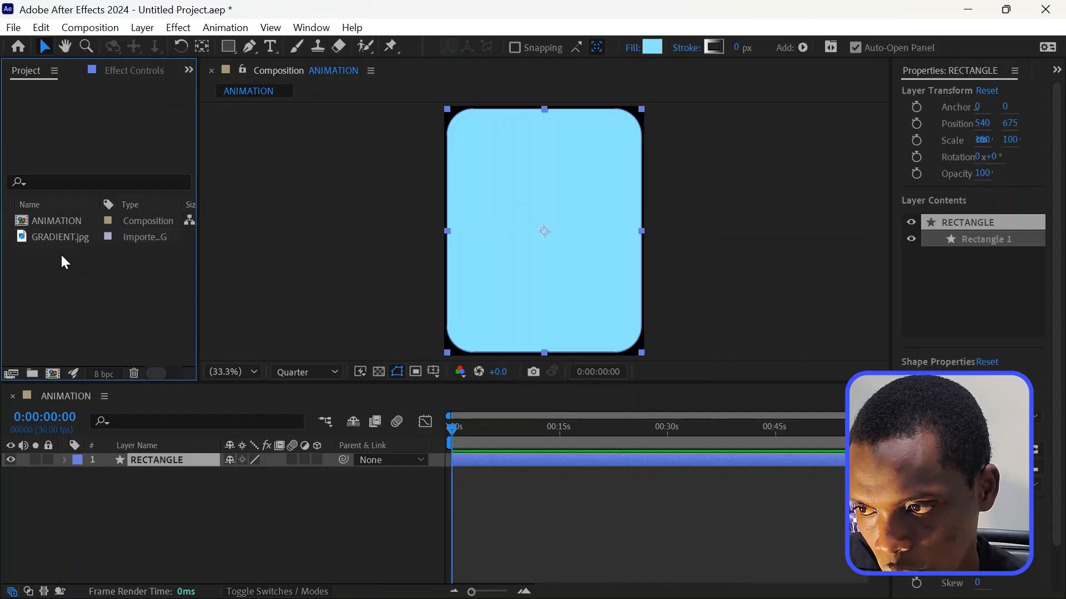
drag(55, 236, 146, 461)
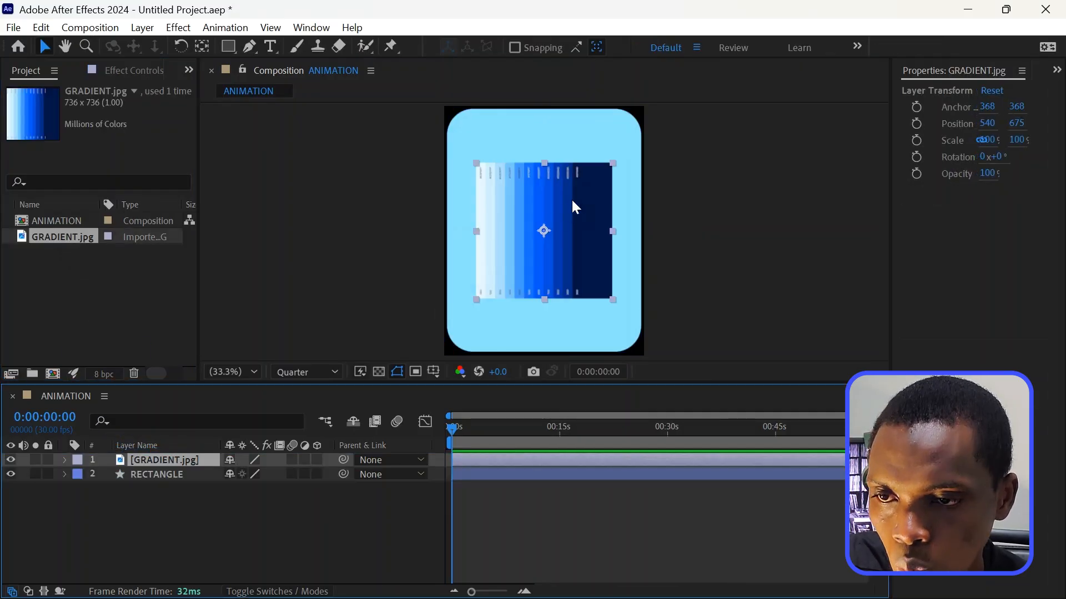
Move the gradient image down to about 549, 954 and set the preview resolution to Full
drag(571, 198, 574, 251)
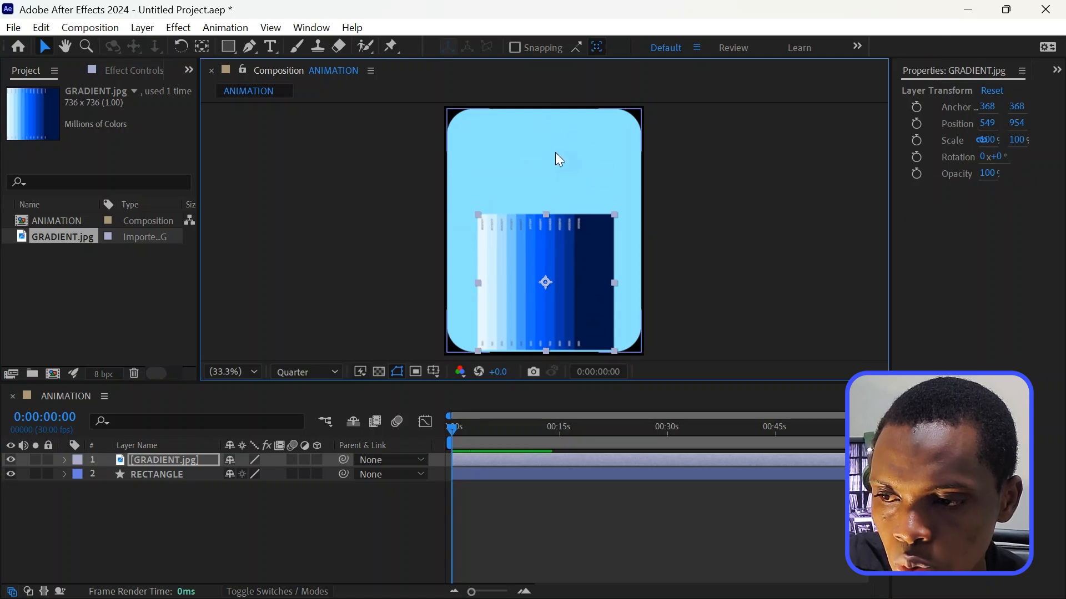
click(294, 372)
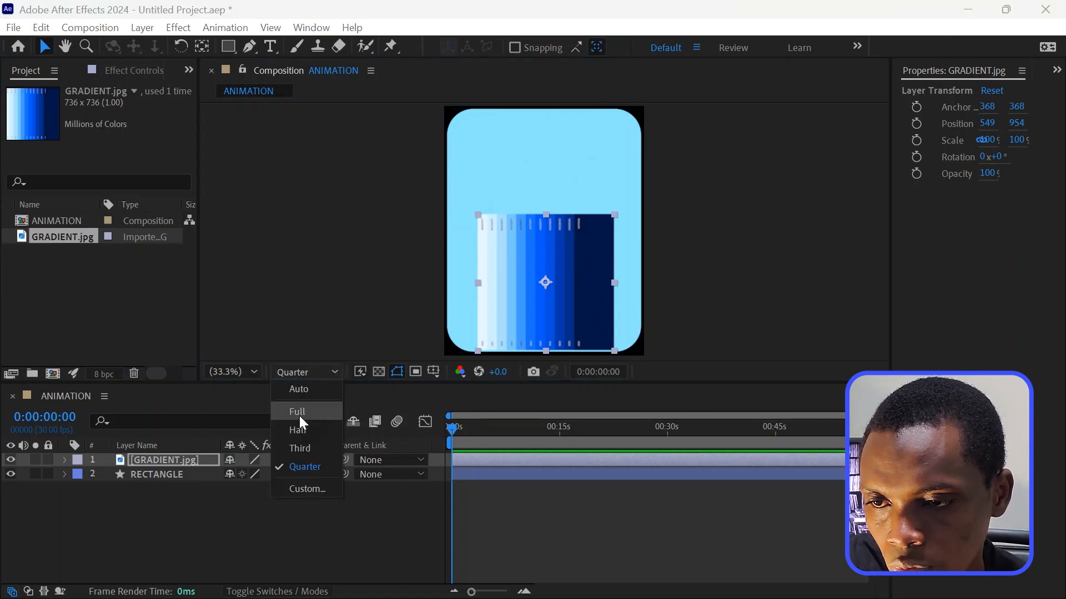
click(299, 412)
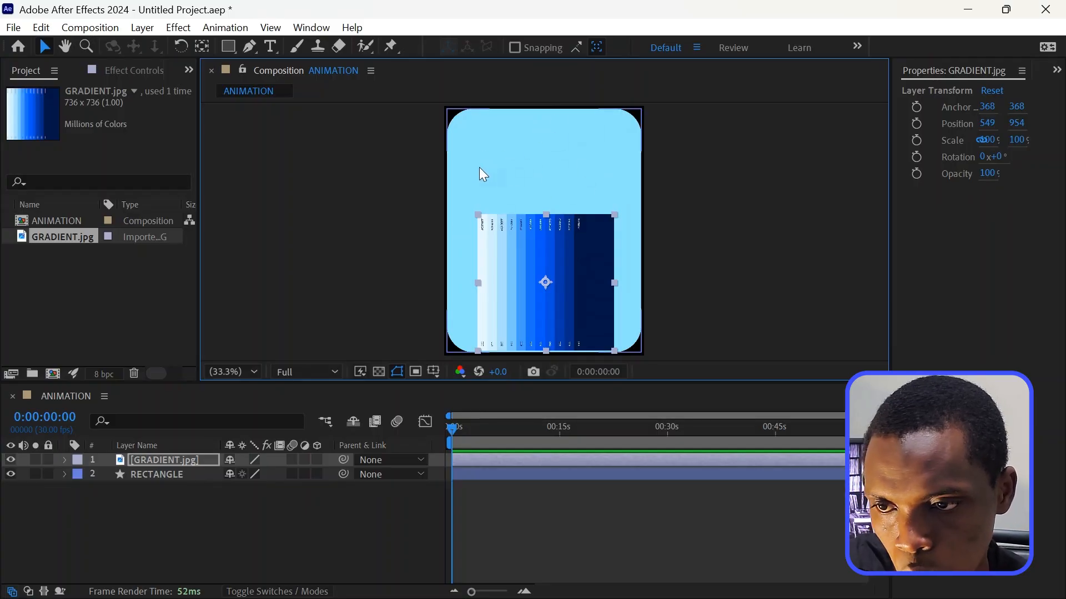
Change the fill type of the RECTANGLE layer to Linear Gradient
click(155, 472)
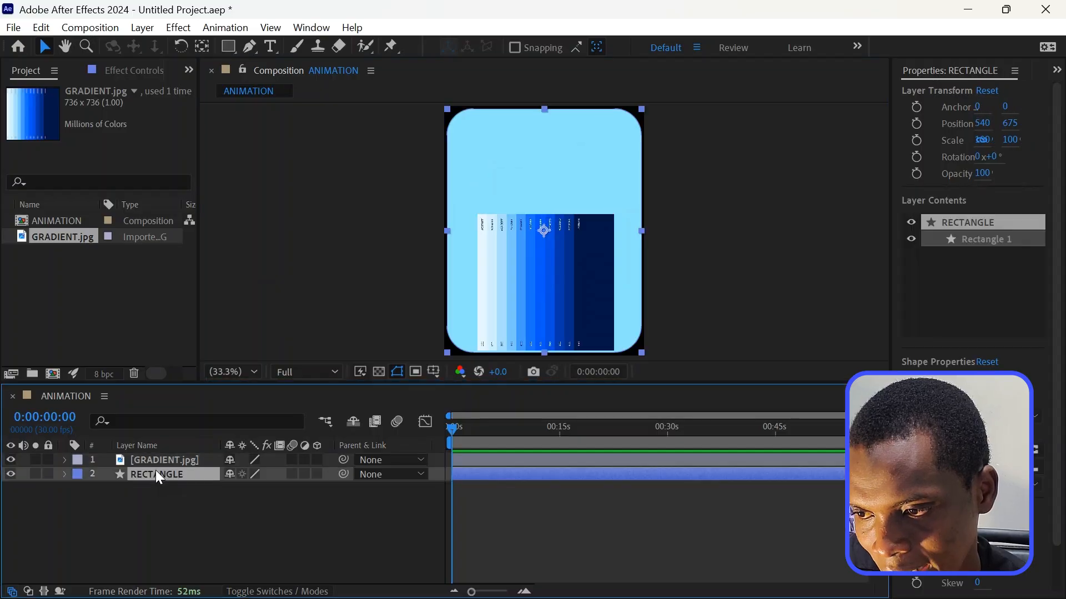
click(228, 48)
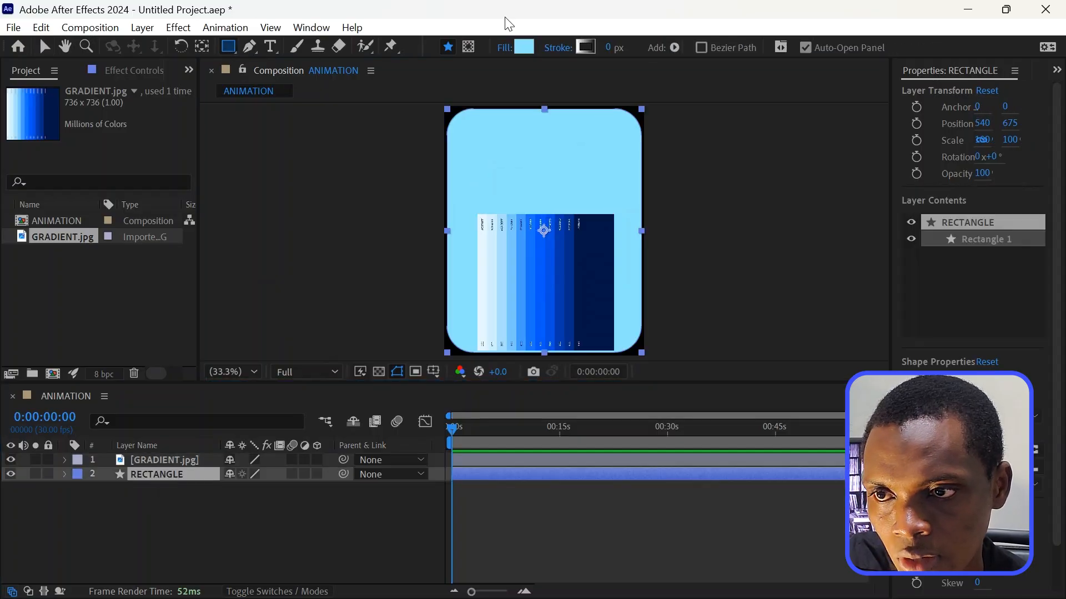
click(505, 48)
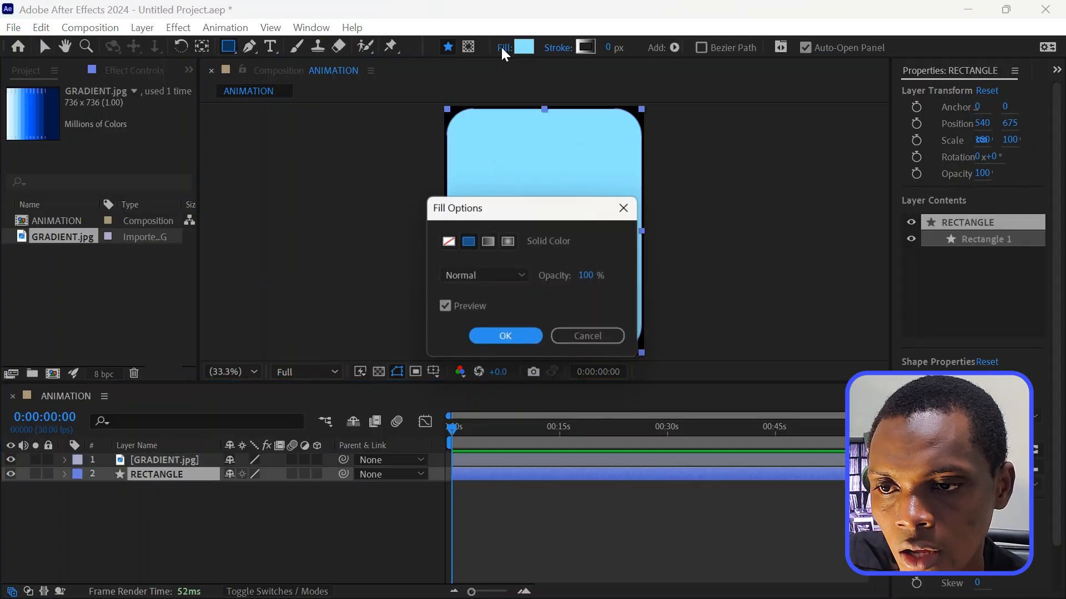
click(488, 242)
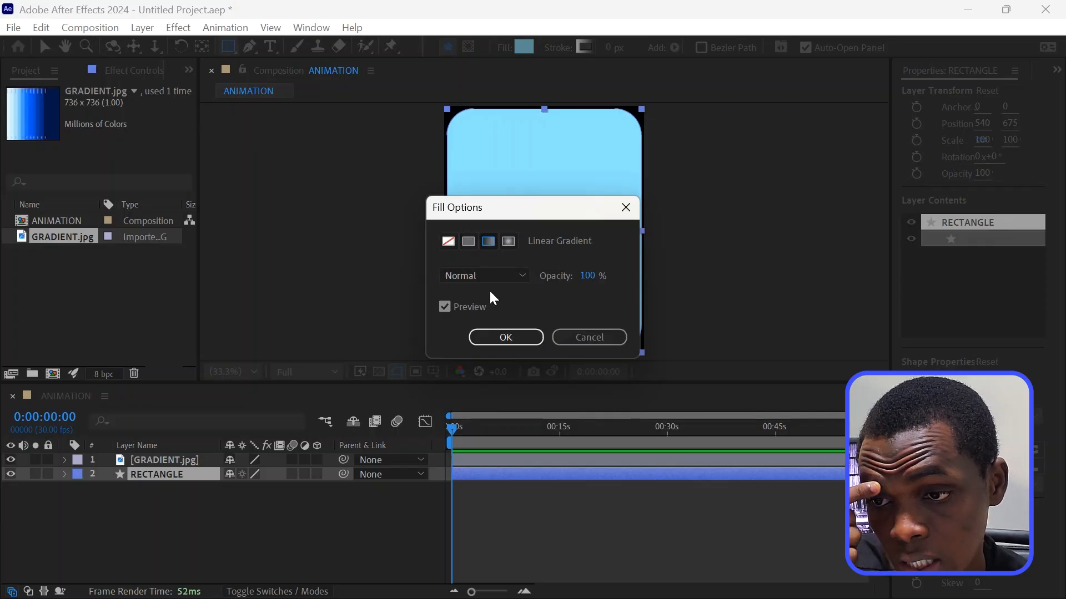
click(505, 337)
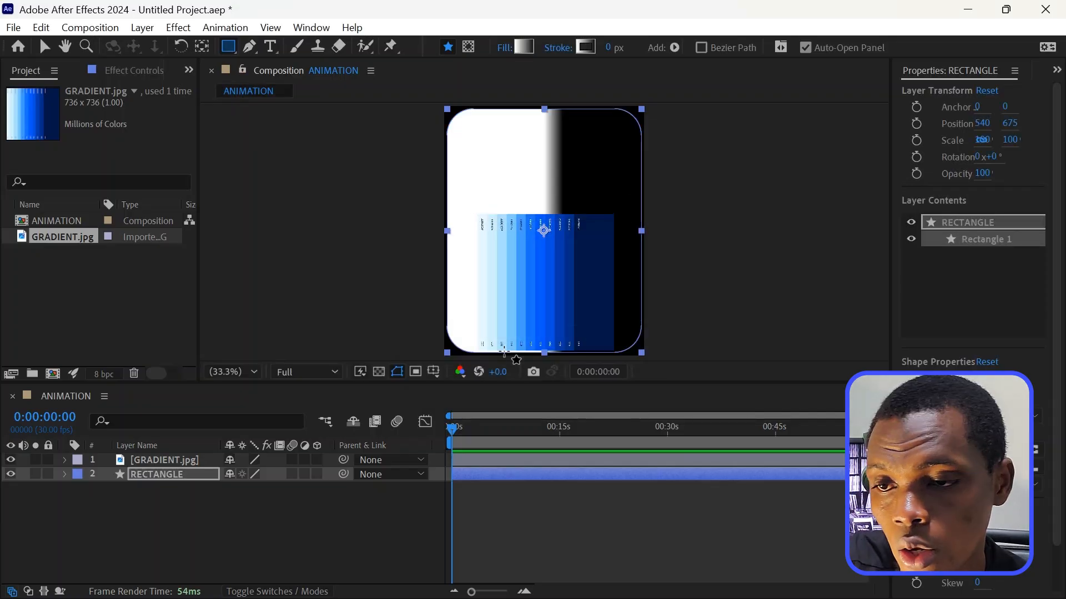
Hide the GRADIENT.jpg layer and stretch the rectangle's gradient diagonally from its upper-left corner to its lower-right corner
click(10, 461)
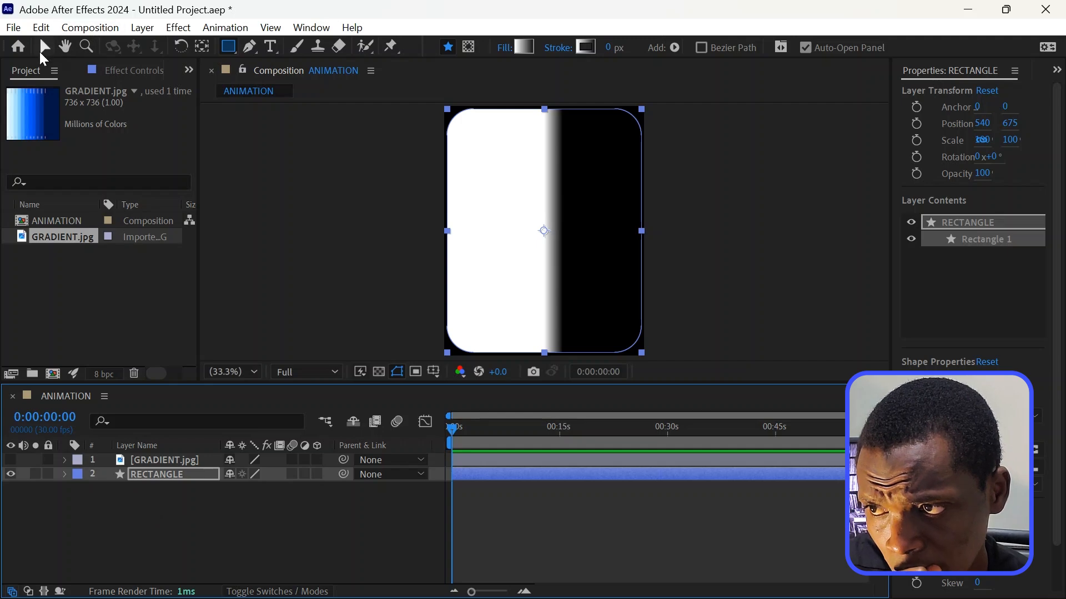
click(43, 47)
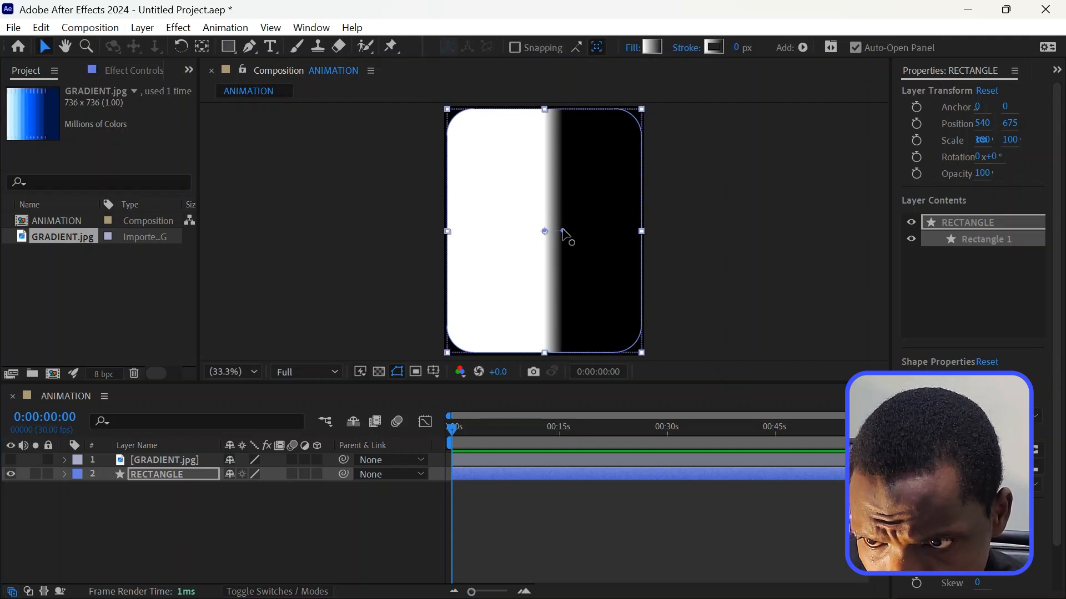
drag(563, 232, 631, 348)
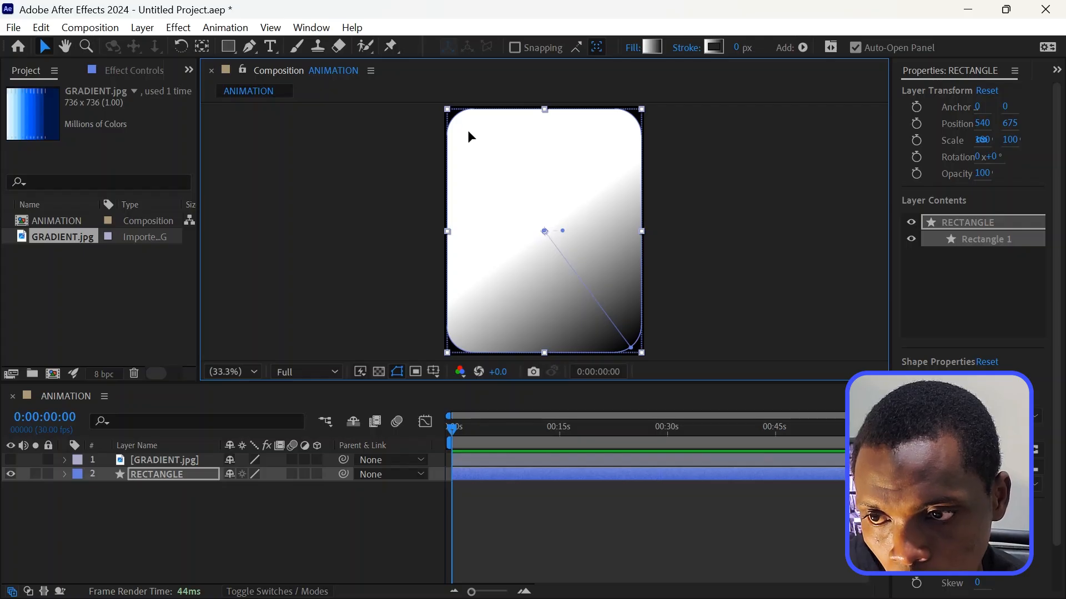
mouse_move(467, 136)
mouse_down()
mouse_move(459, 88)
mouse_move(469, 139)
mouse_move(458, 124)
mouse_up()
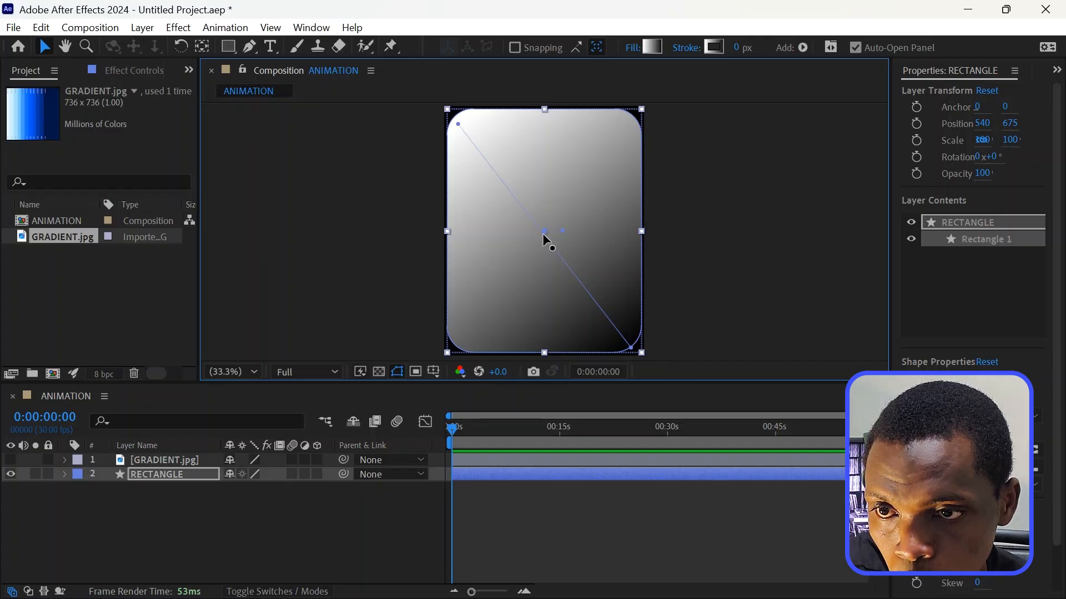
click(649, 49)
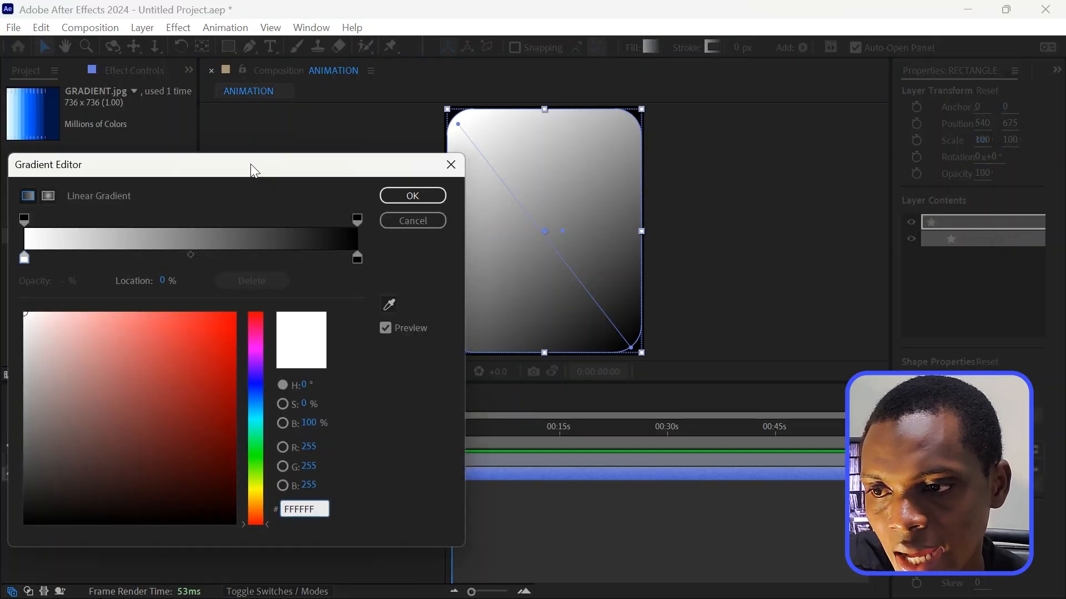
drag(250, 165, 366, 146)
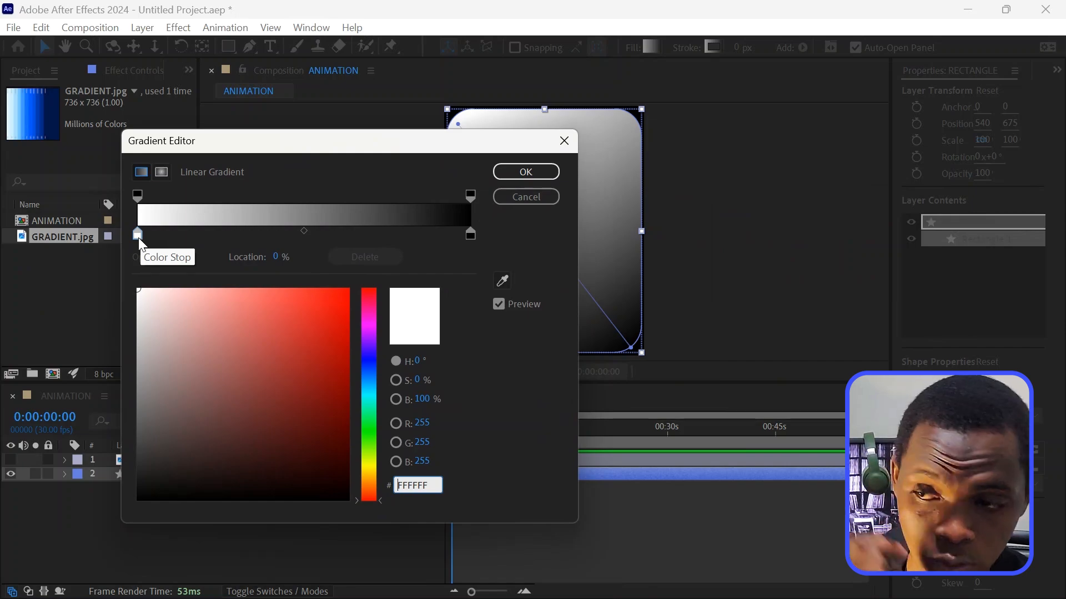
click(518, 173)
Show the GRADIENT.jpg layer and set the RECTANGLE gradient's end colour stop to the palette's dark navy, 011547
click(156, 464)
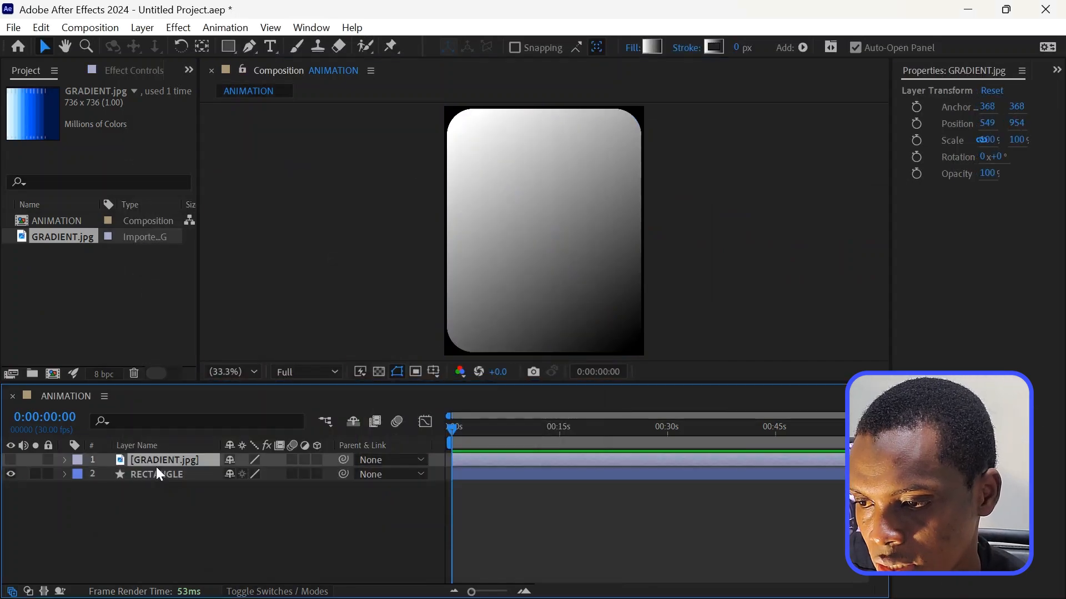
click(10, 460)
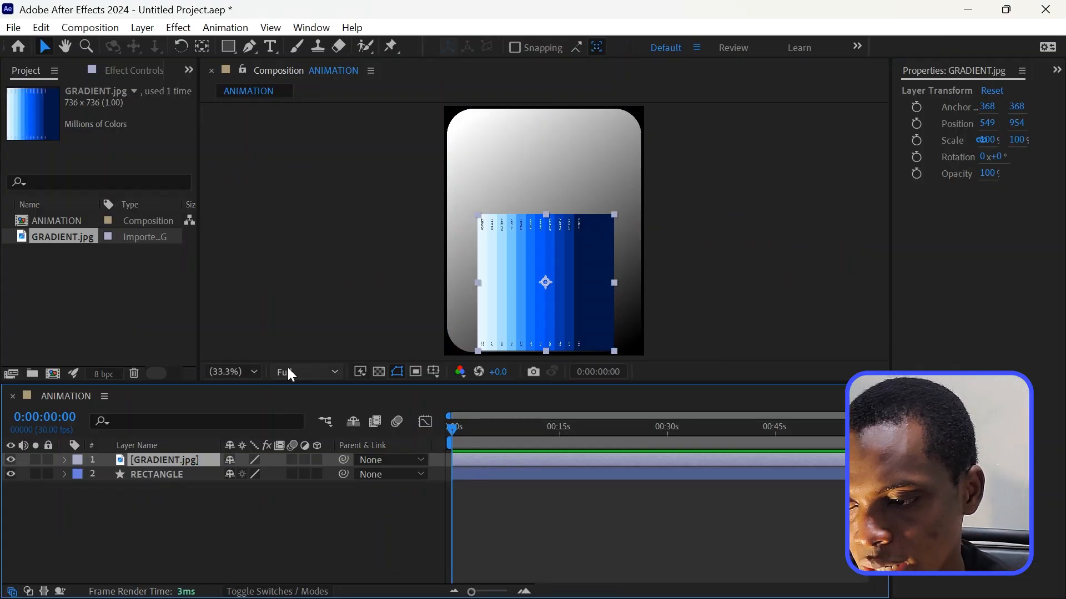
click(144, 475)
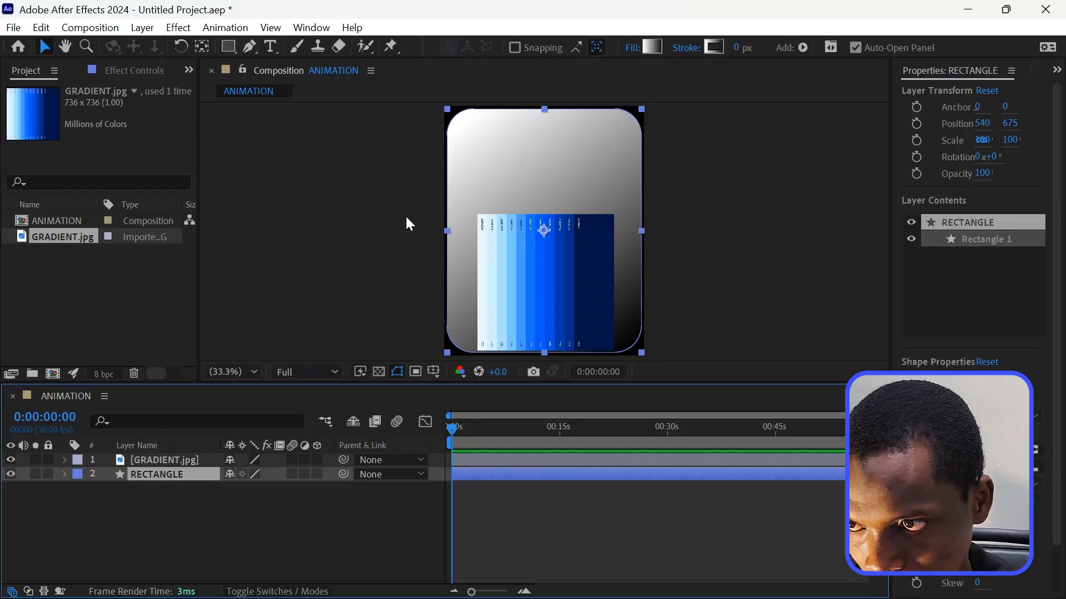
click(651, 46)
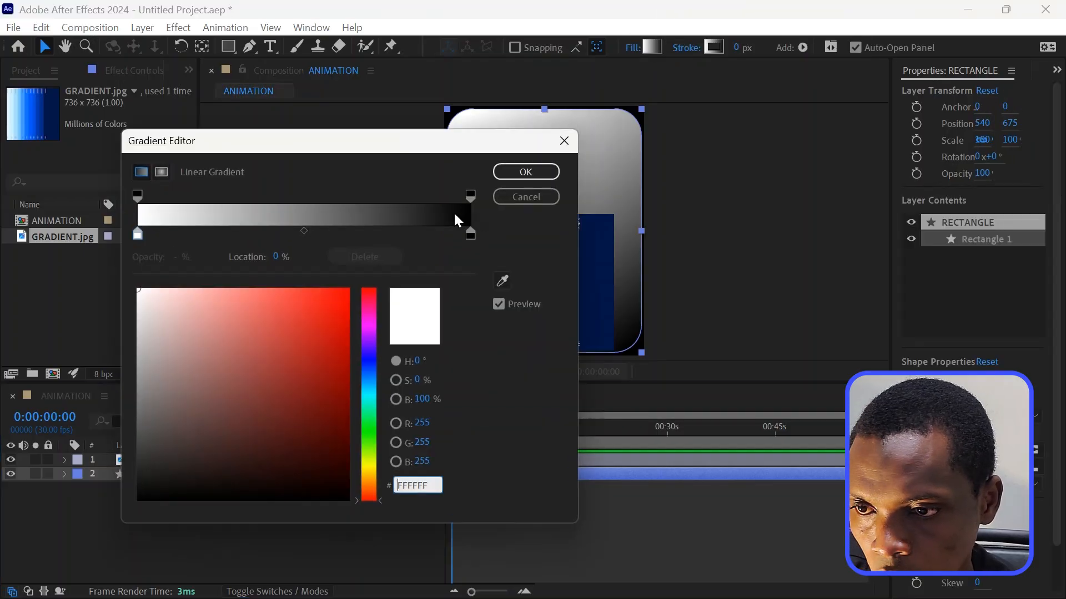
click(471, 234)
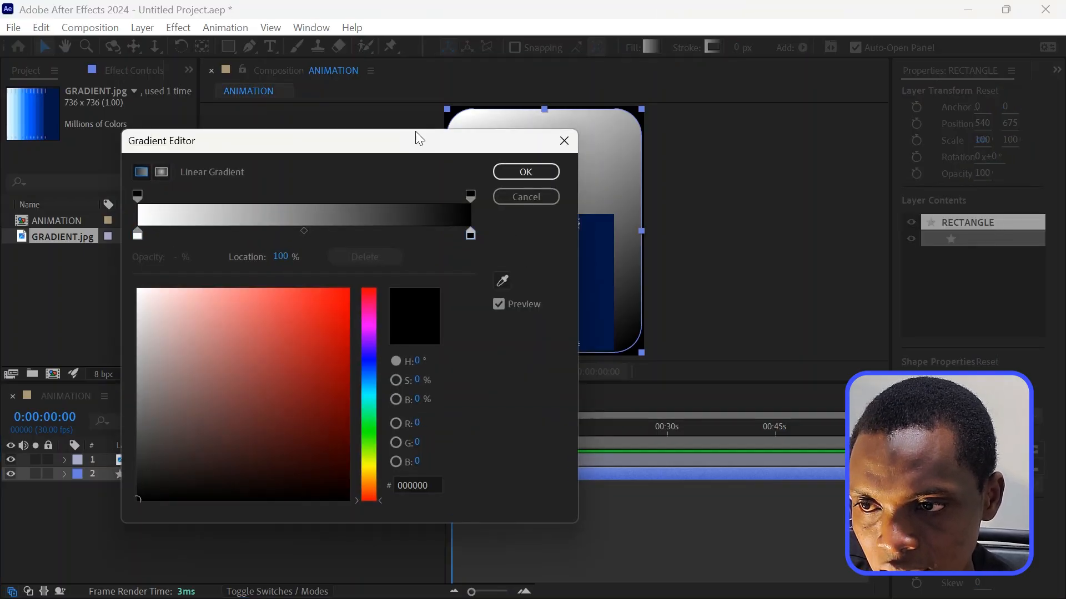
drag(405, 138, 252, 250)
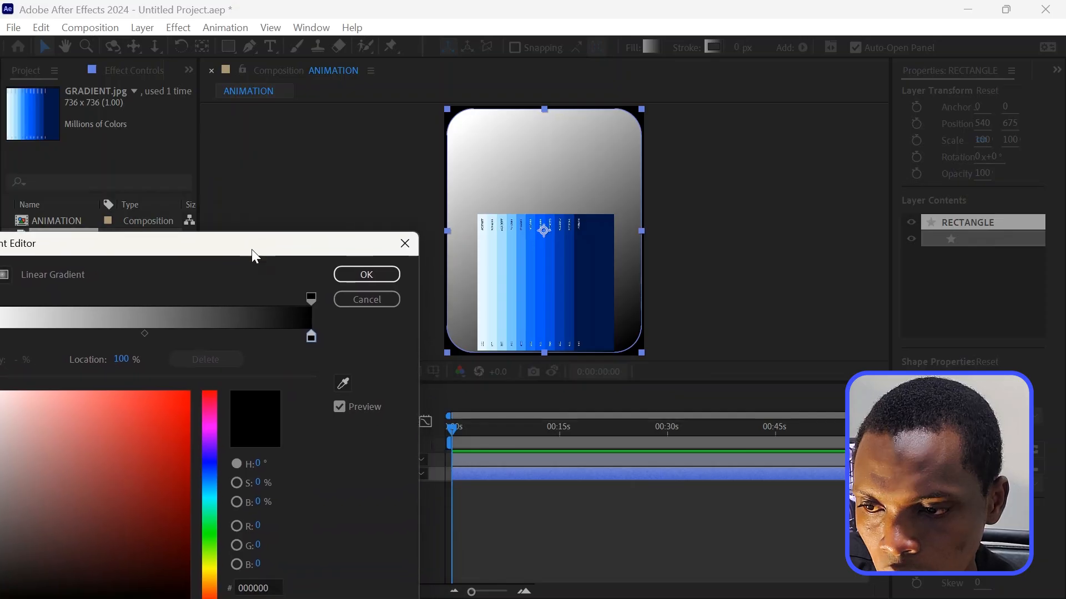
click(343, 384)
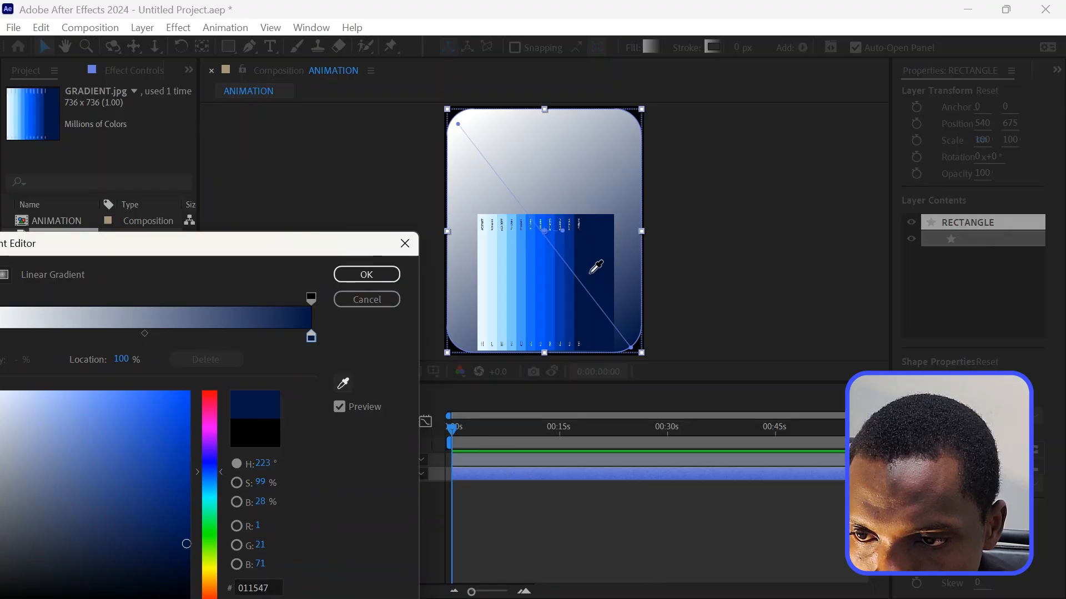
click(590, 272)
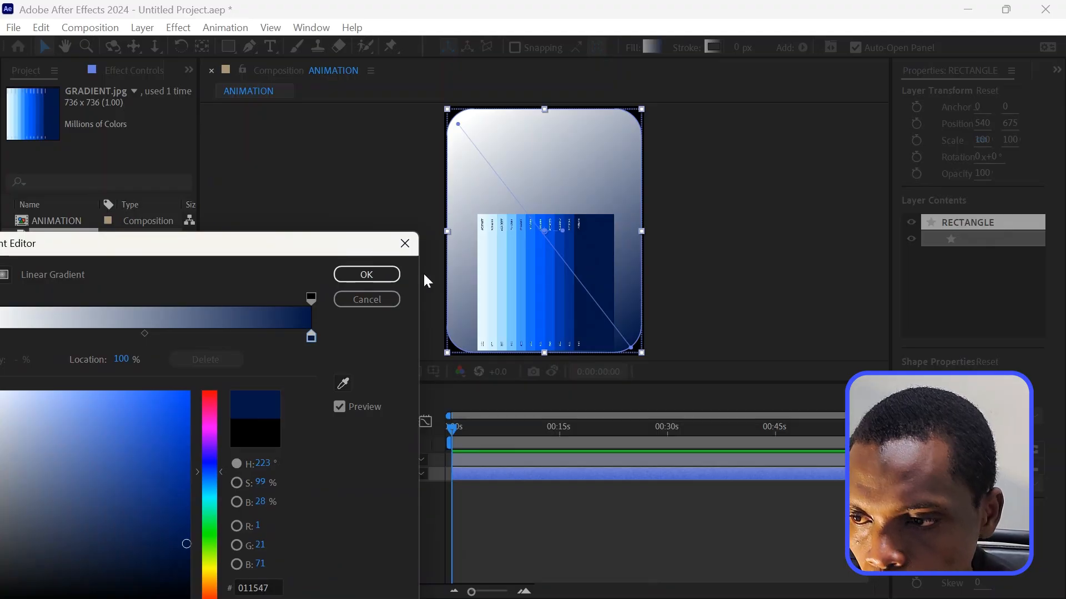
Set the gradient's start colour stop to light blue 77C6FF, sampled from the palette image
drag(258, 245, 436, 325)
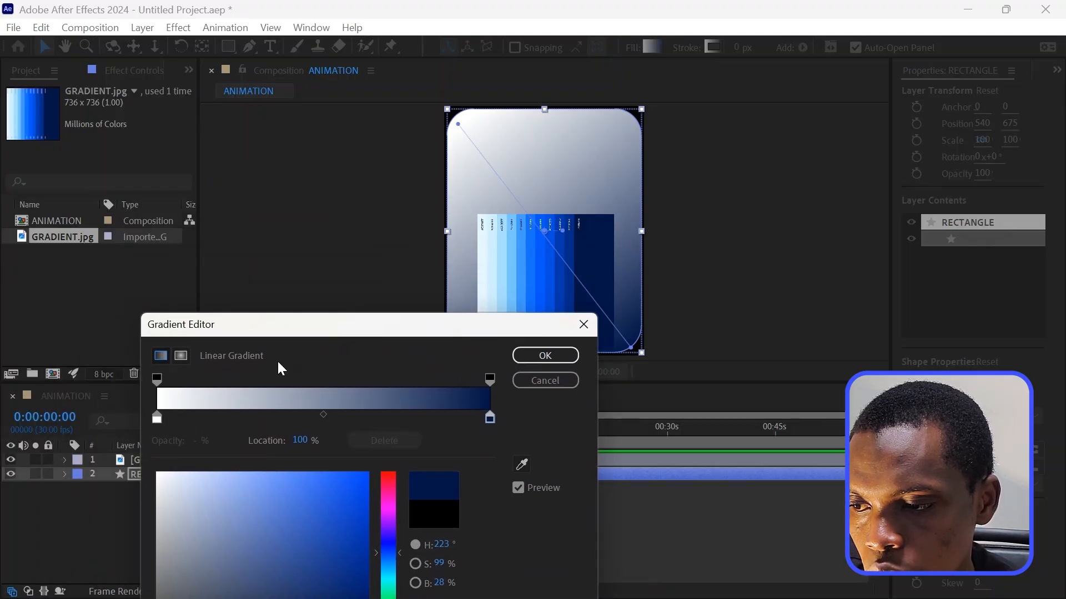
click(155, 418)
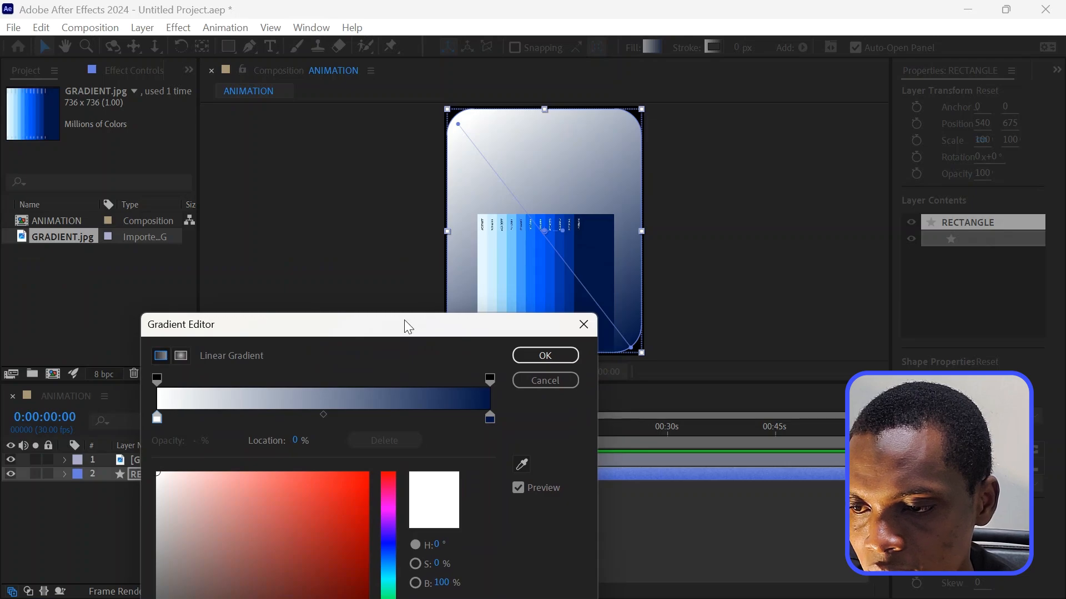
drag(294, 324, 145, 265)
click(372, 405)
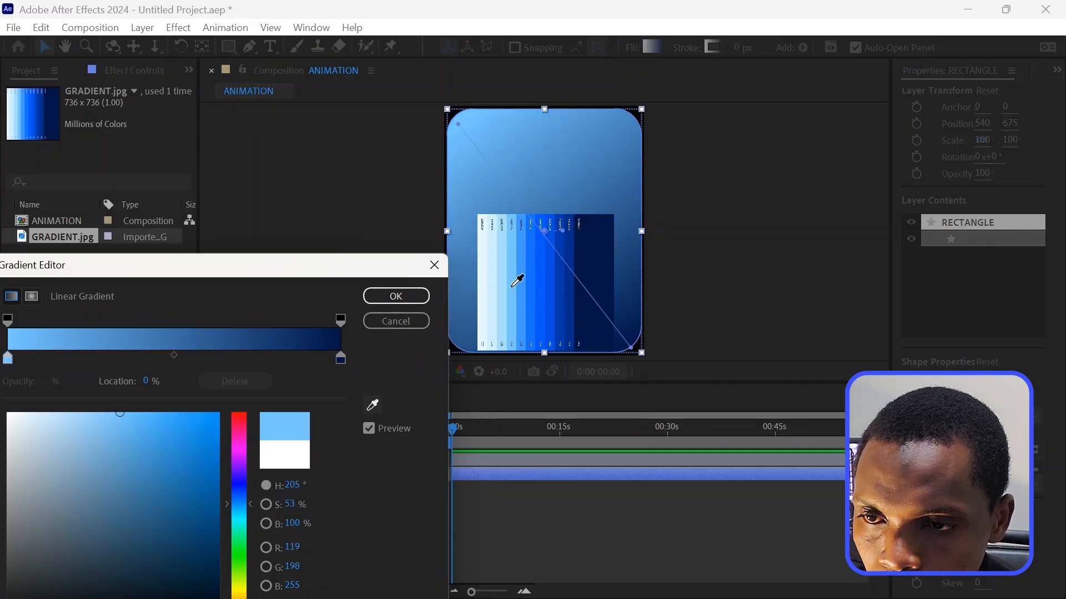
click(512, 287)
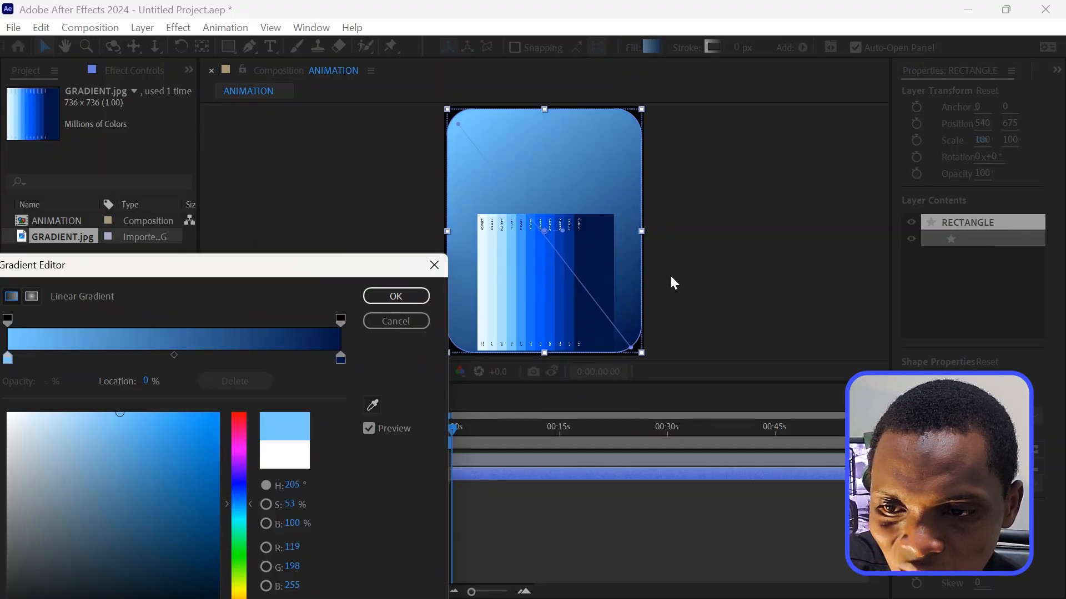
Add a middle colour stop at about 50% in blue 004EE1 sampled from the palette, and apply the gradient
drag(302, 265, 295, 195)
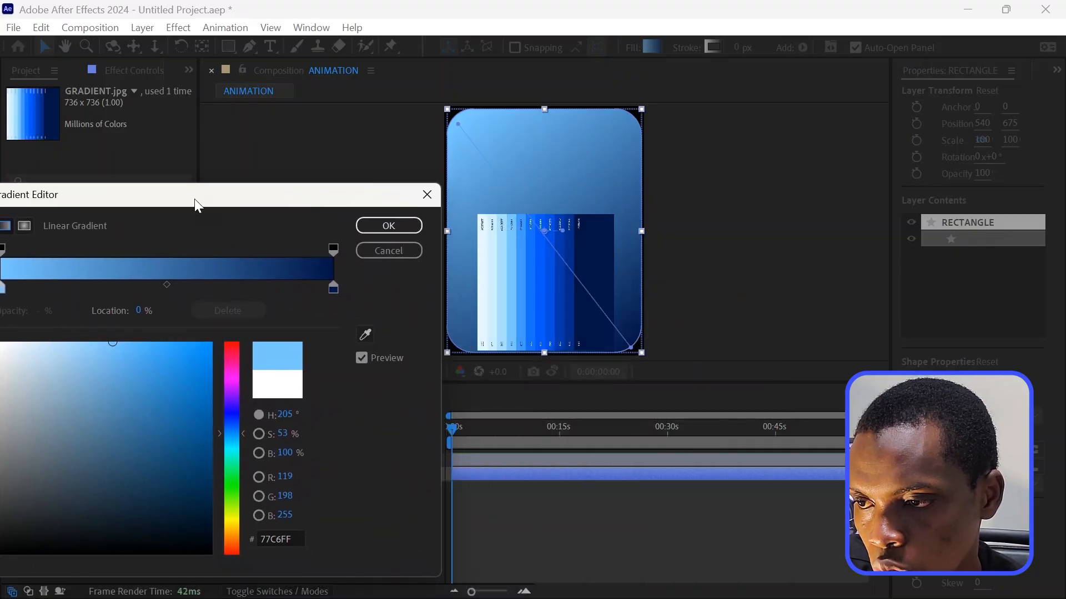
drag(195, 205, 220, 176)
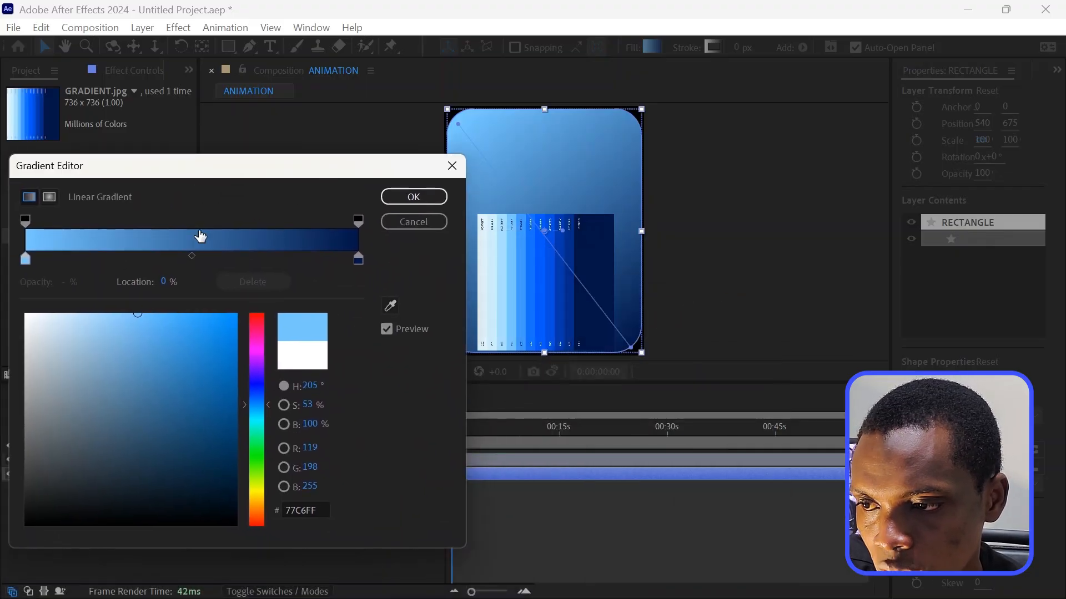
click(193, 262)
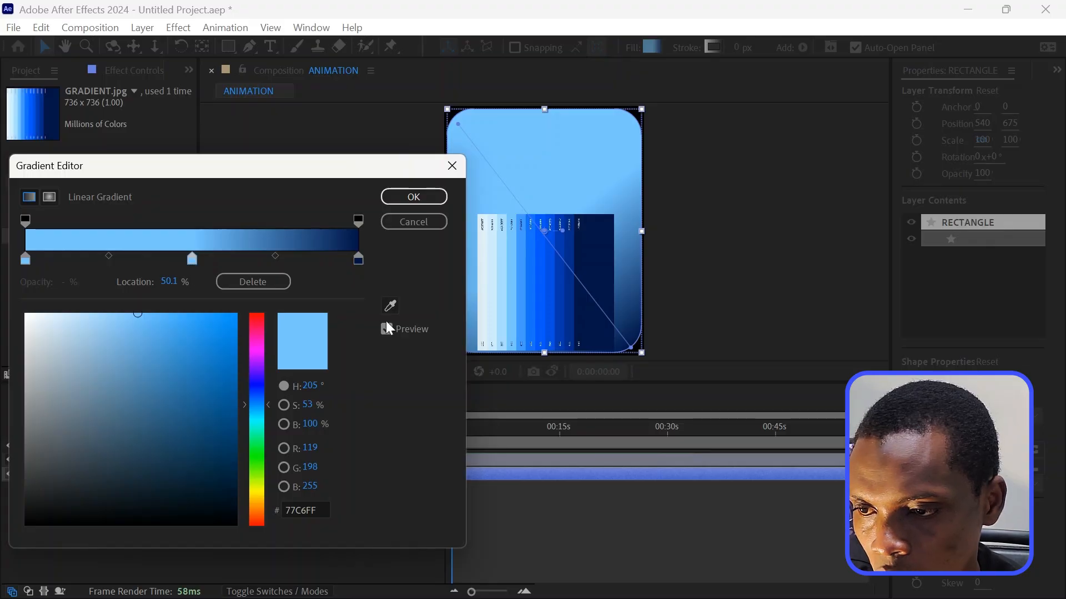
click(390, 304)
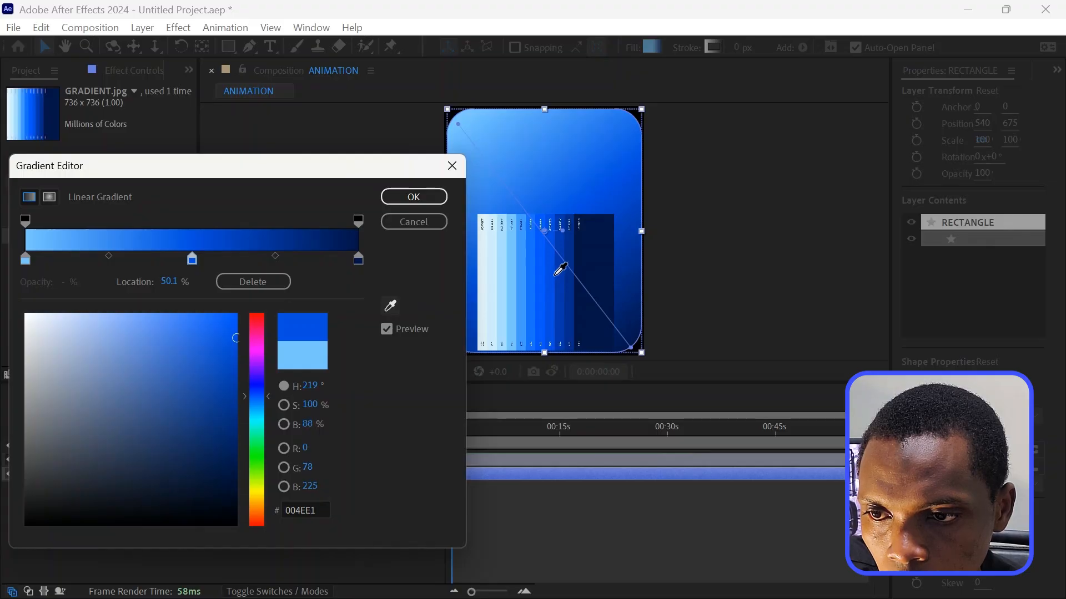
click(556, 274)
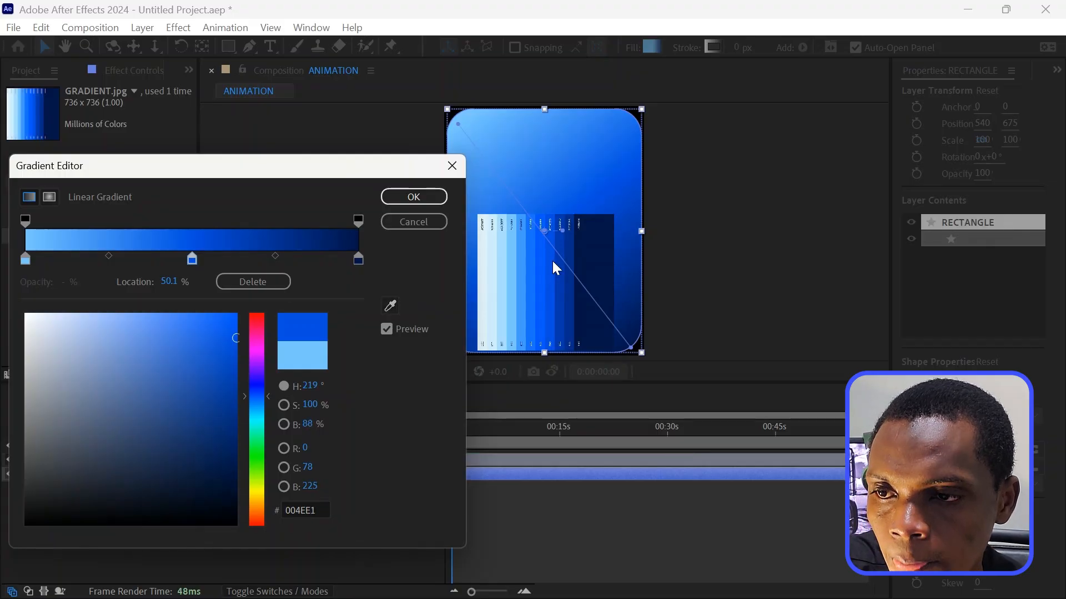
click(425, 203)
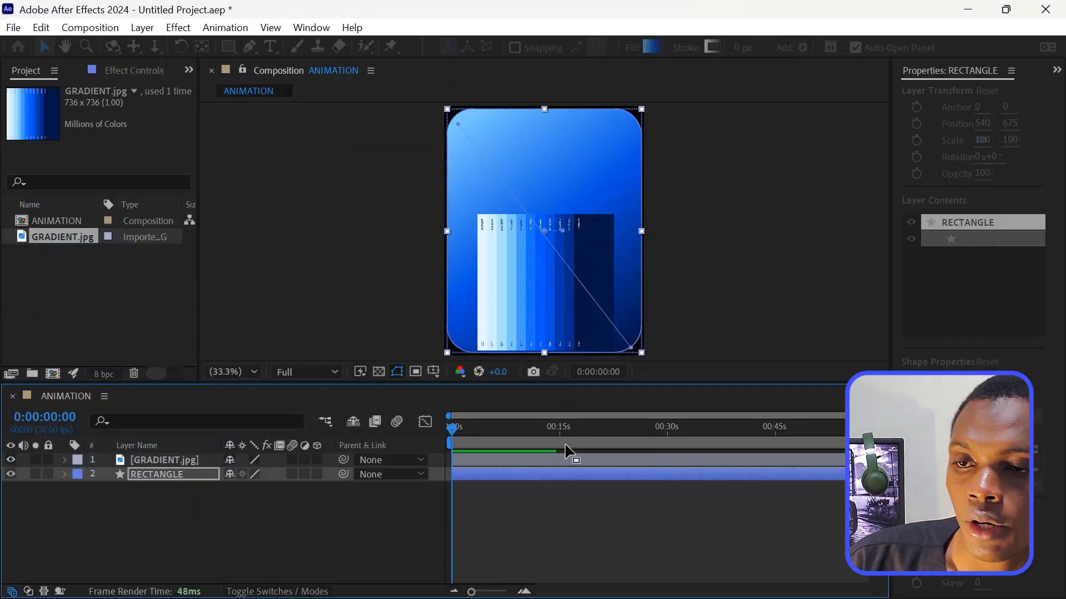
Deselect the rectangle and hide the GRADIENT.jpg palette layer
click(561, 522)
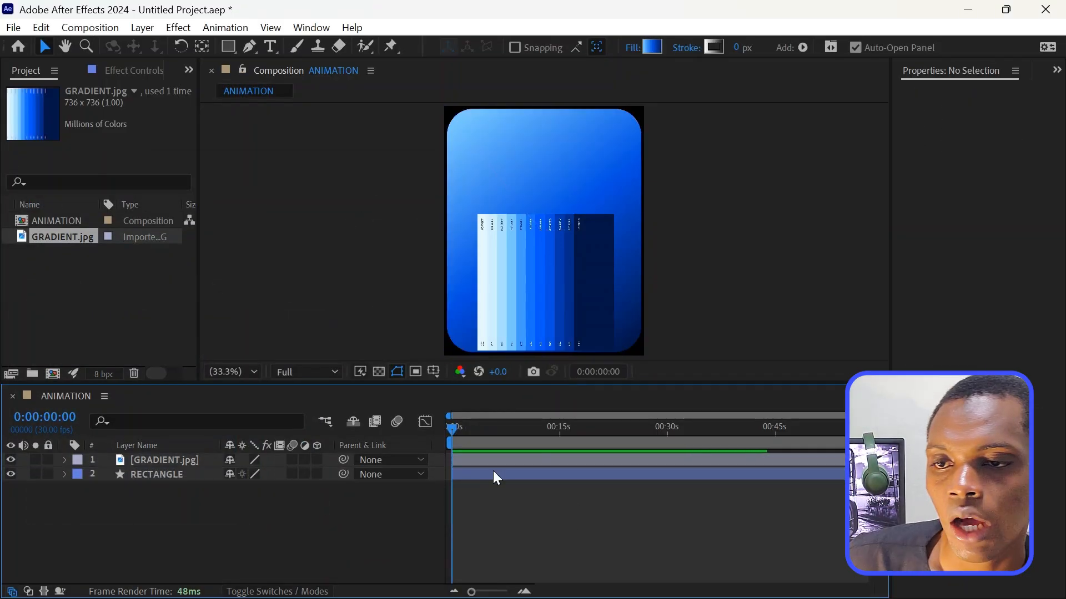
click(9, 462)
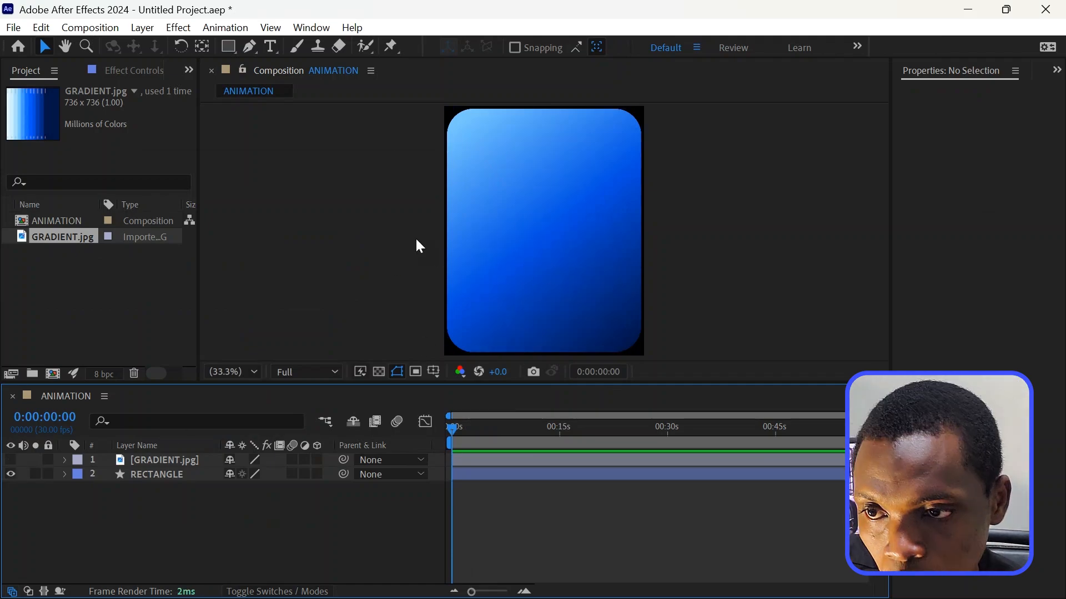
click(396, 338)
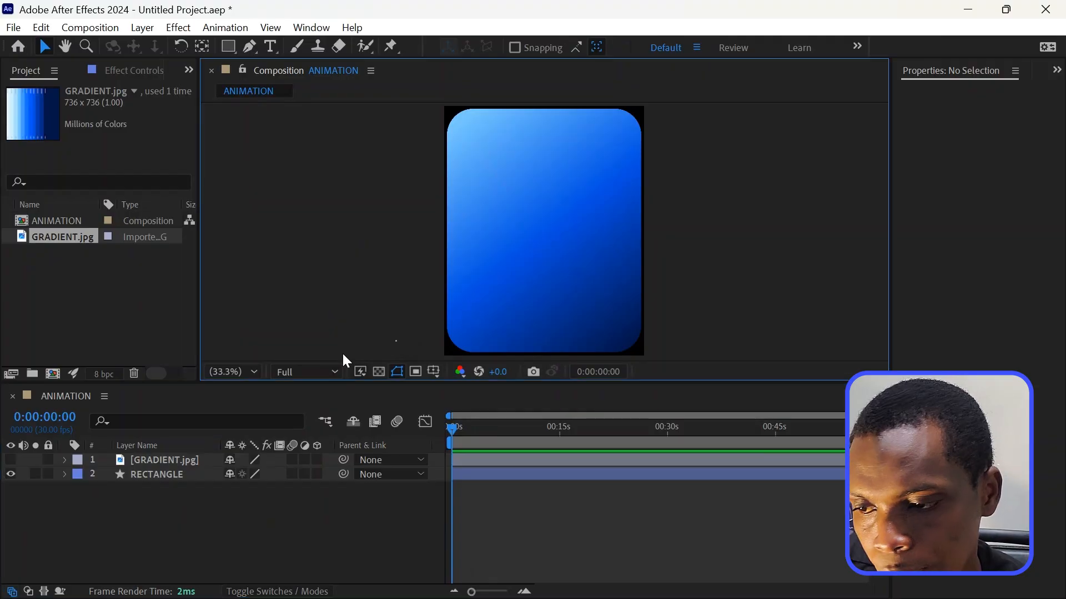
Duplicate the RECTANGLE layer and rename the copy CONTOUR
click(135, 475)
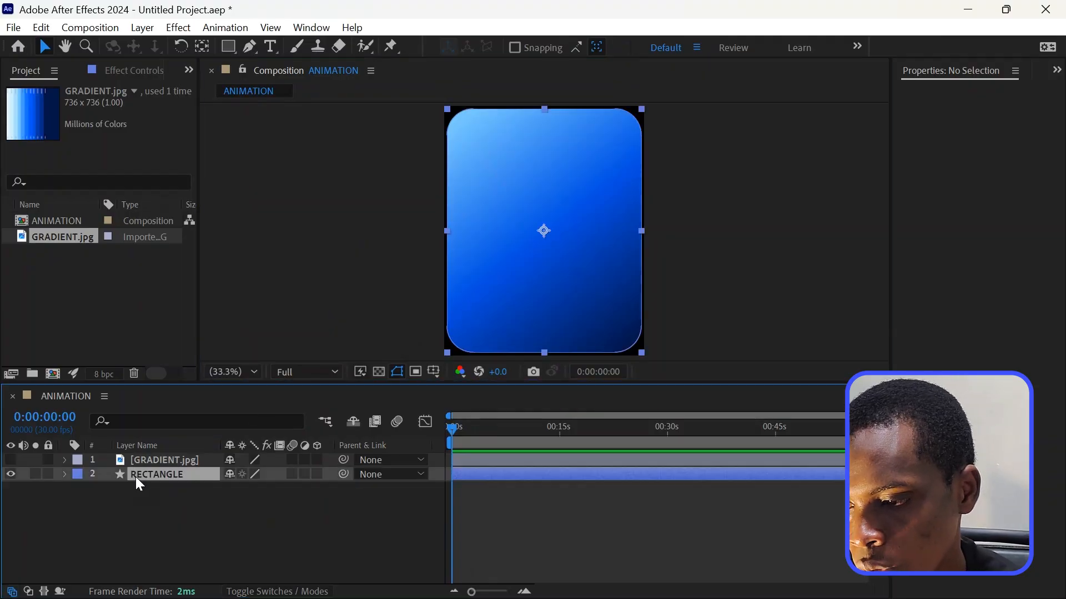
key(ctrl+d)
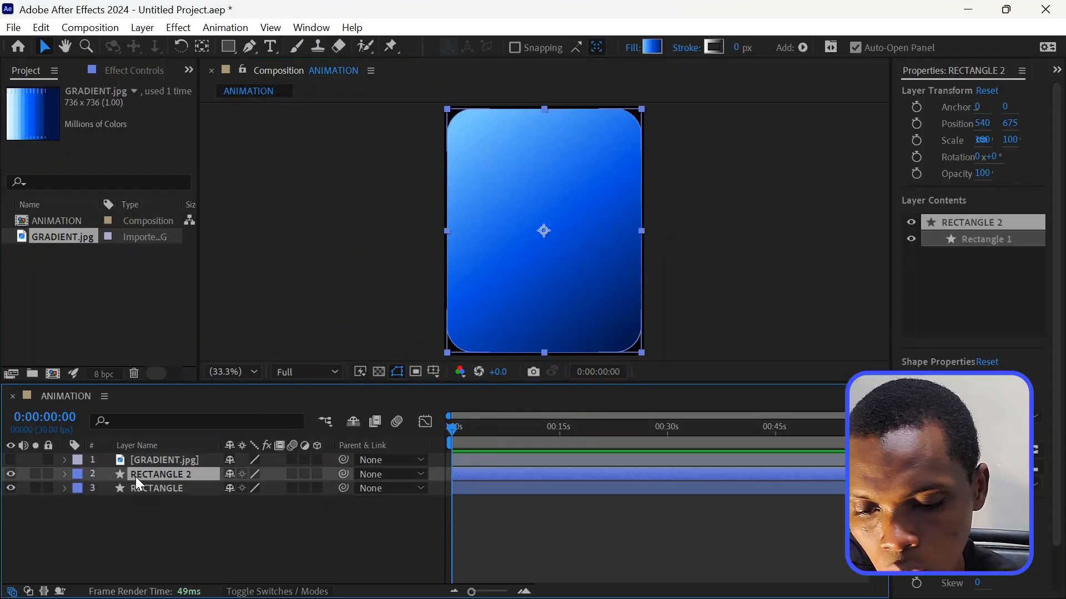
key(Return)
text(C)
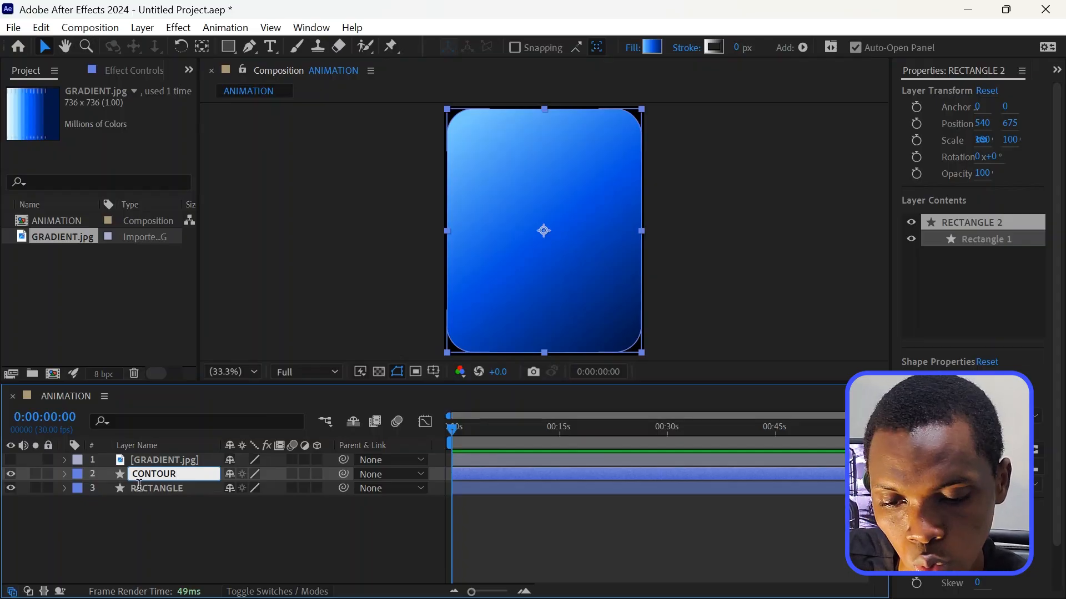
text(ONTOUR)
key(Return)
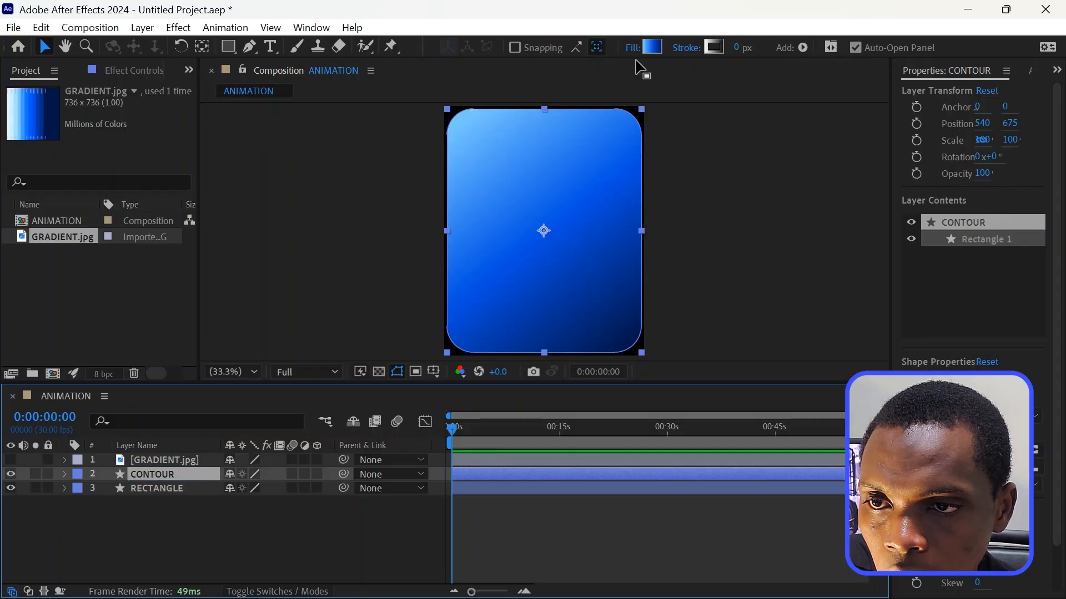
Set the CONTOUR layer's fill to None and its stroke width to 65 px
click(633, 47)
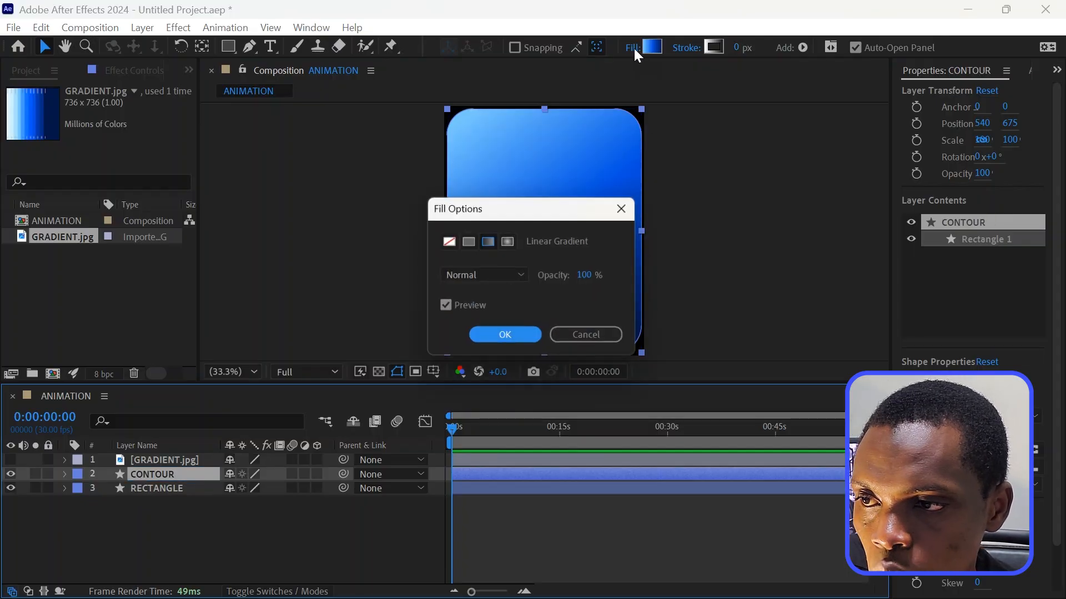
click(499, 336)
click(233, 48)
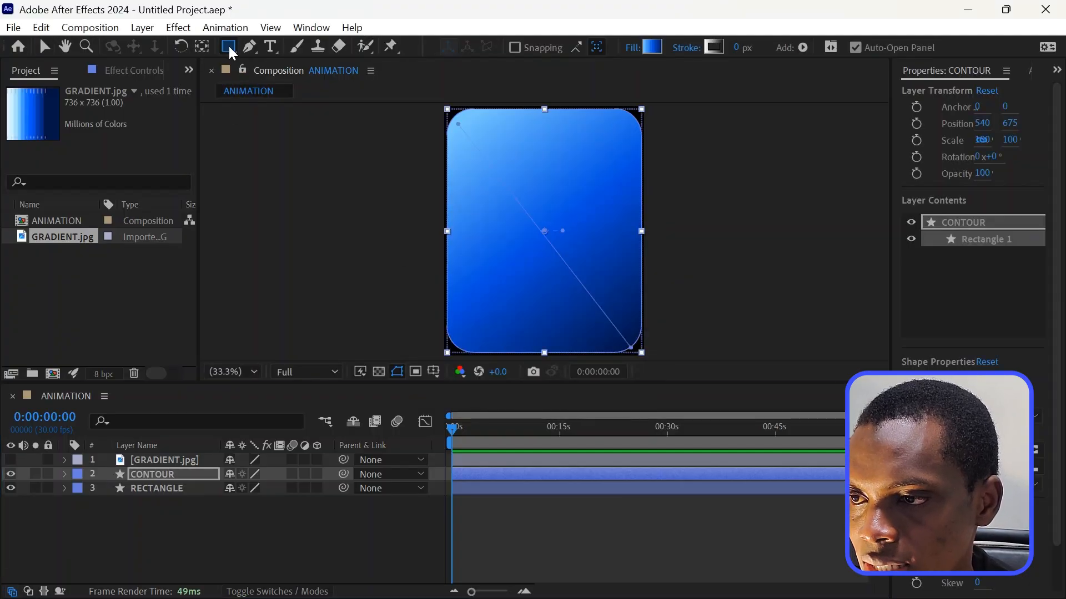
click(160, 477)
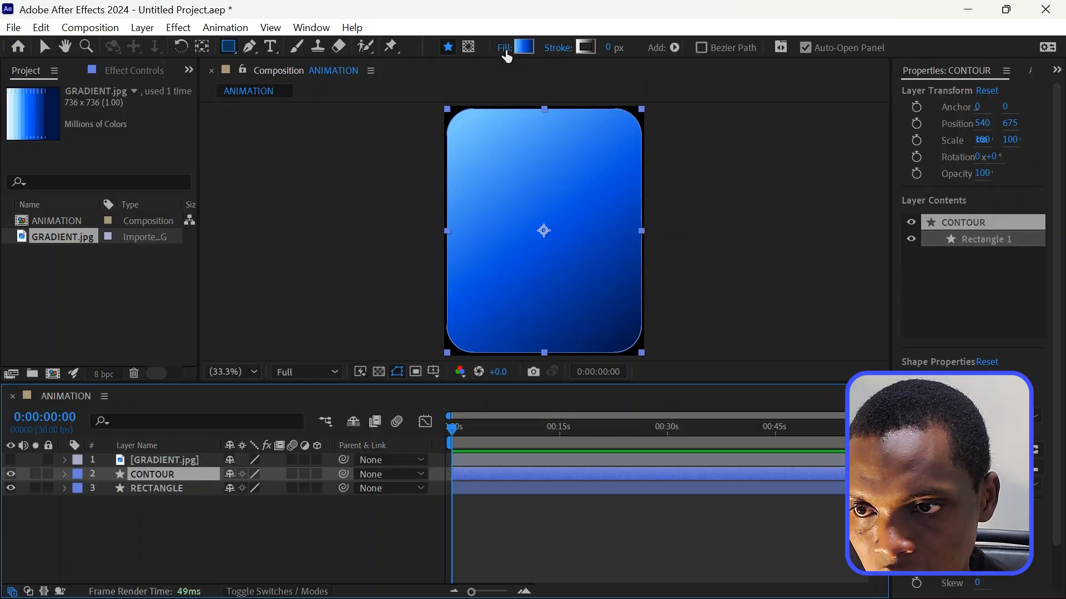
click(505, 49)
click(447, 240)
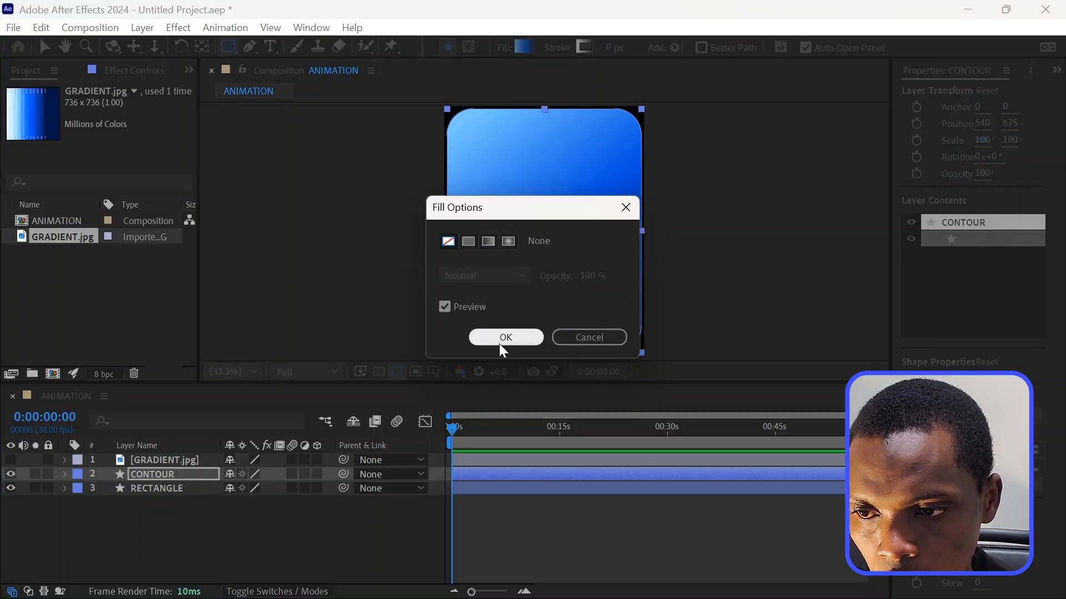
click(505, 338)
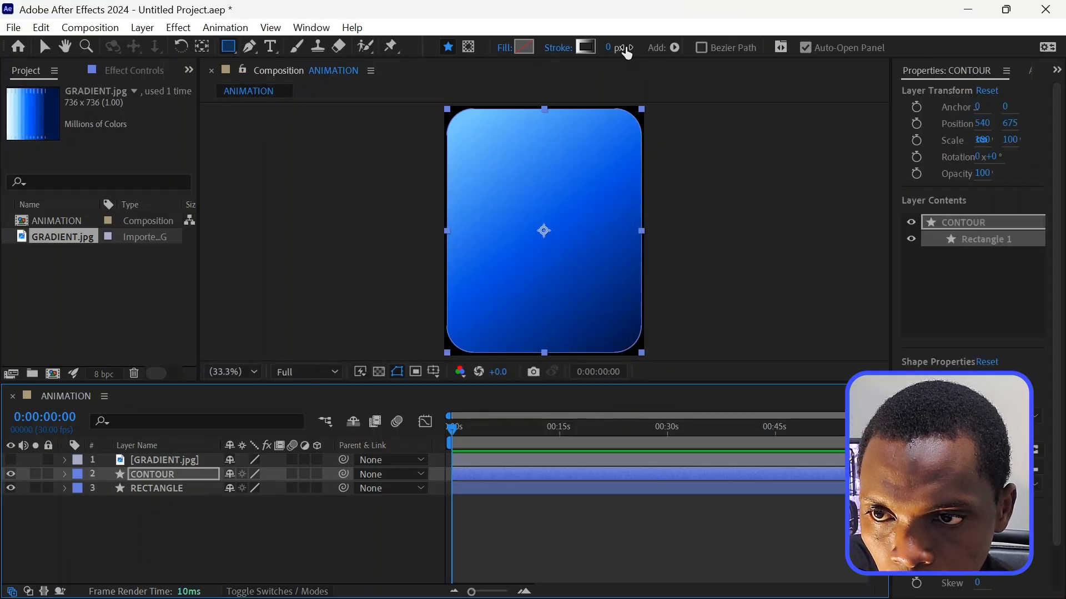
drag(608, 49, 679, 60)
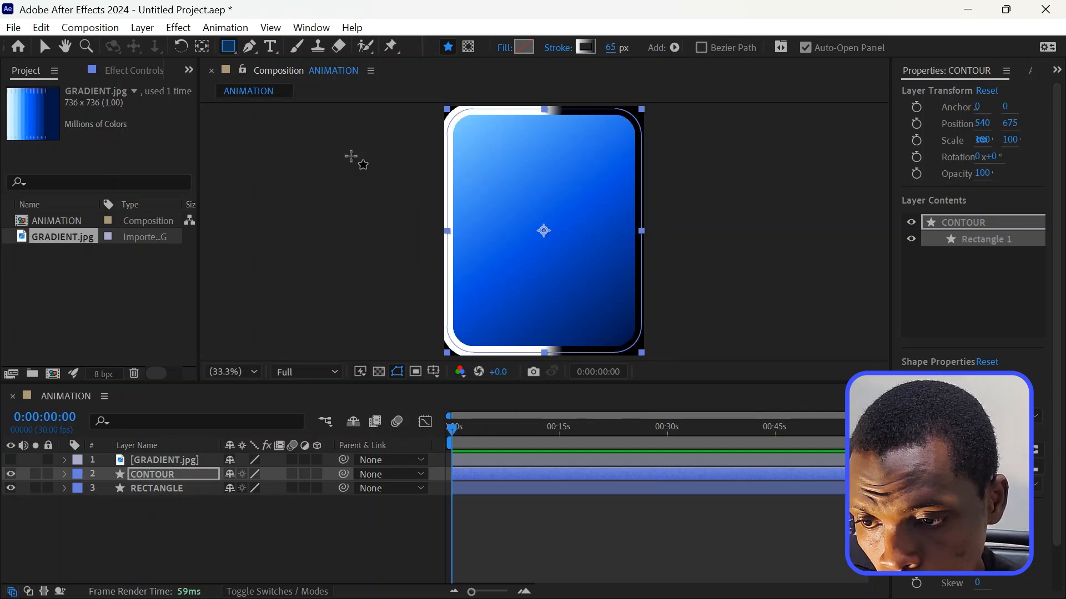
click(237, 373)
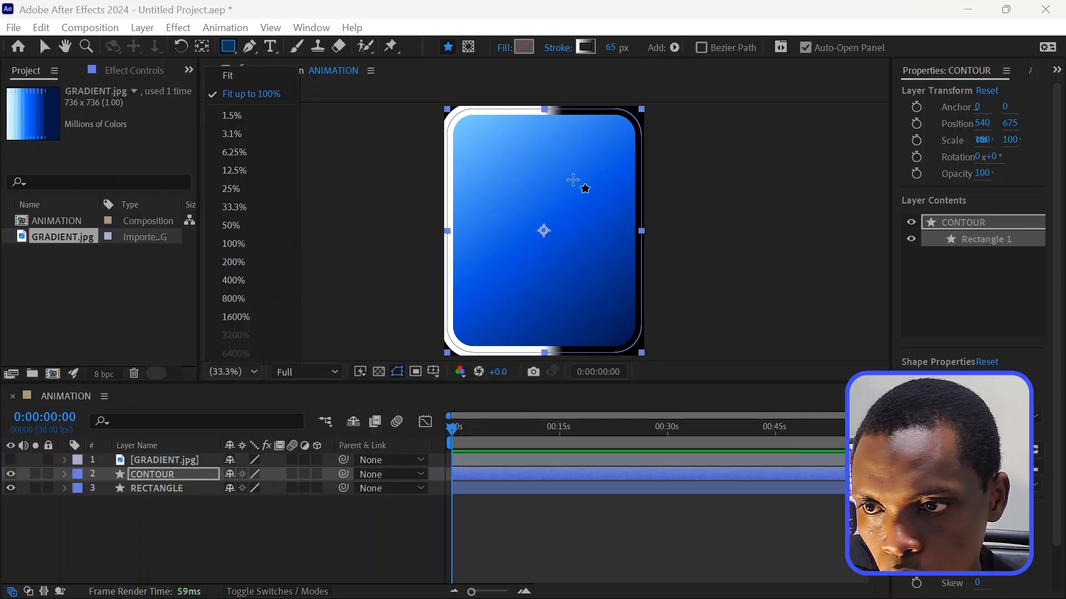
click(588, 48)
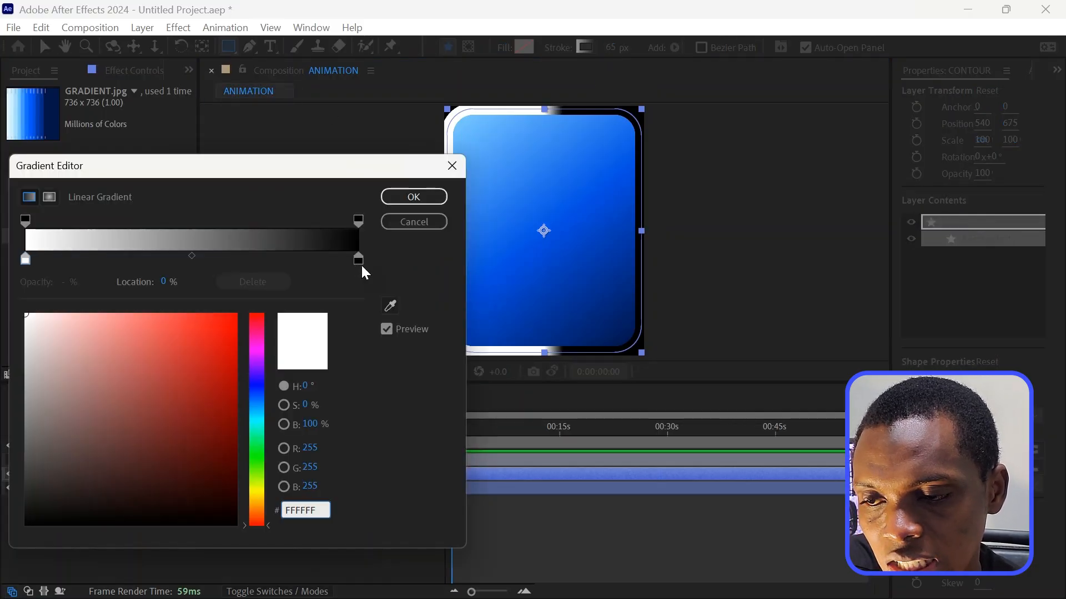
click(414, 222)
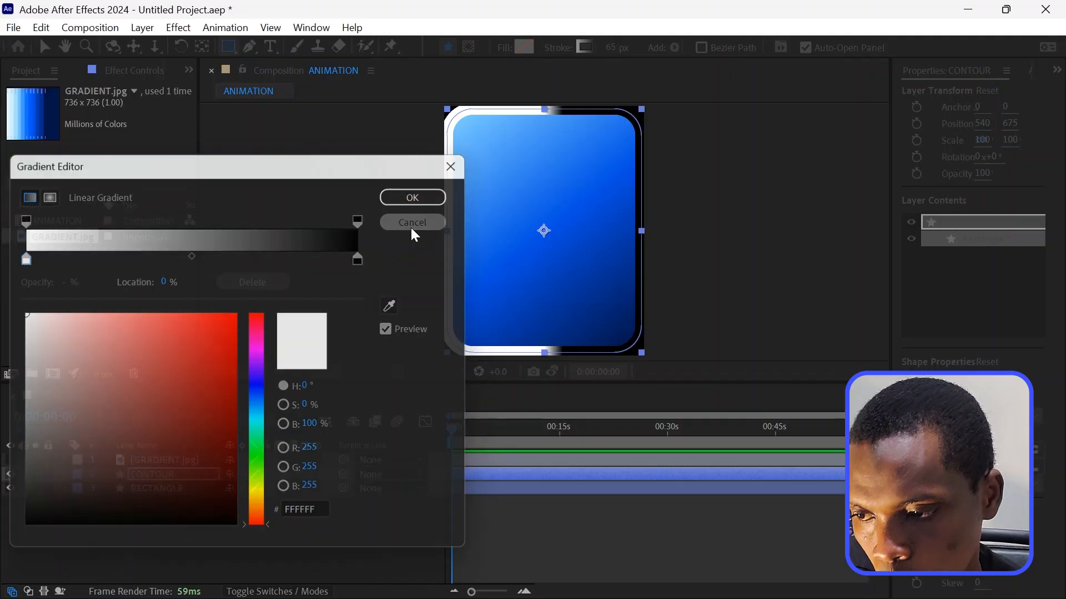
Show the GRADIENT.jpg layer and set the CONTOUR stroke gradient's end colour stop to light blue 429BFF, sampled from the palette
click(11, 460)
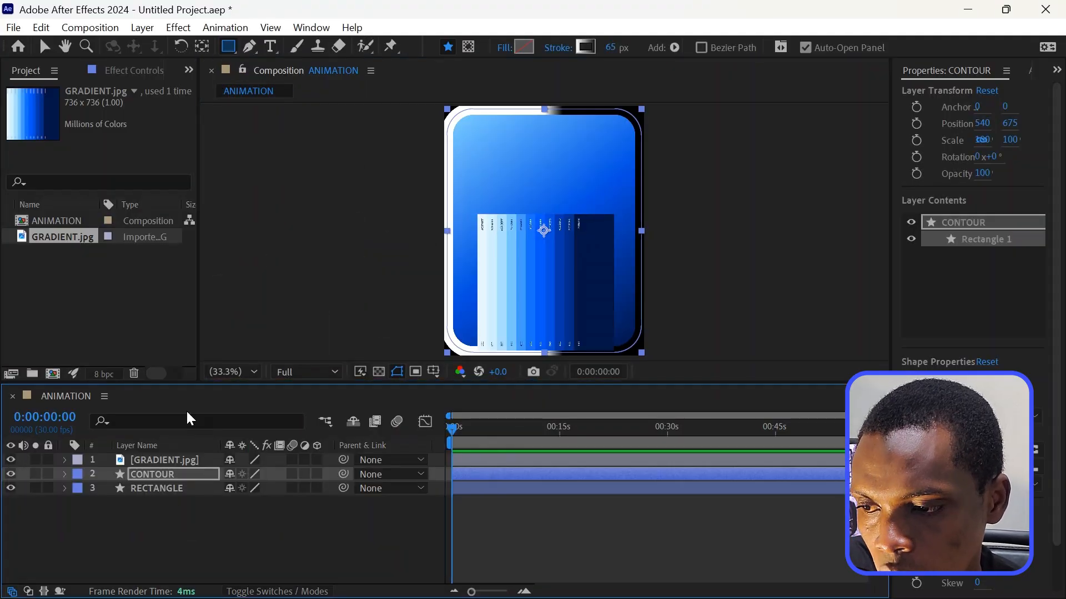
click(152, 476)
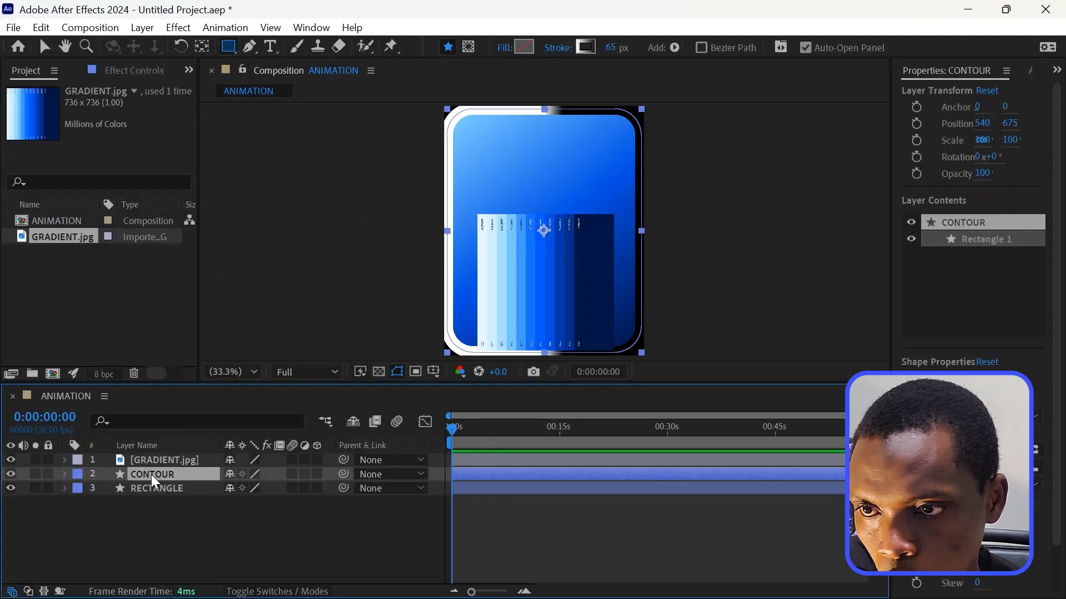
click(585, 47)
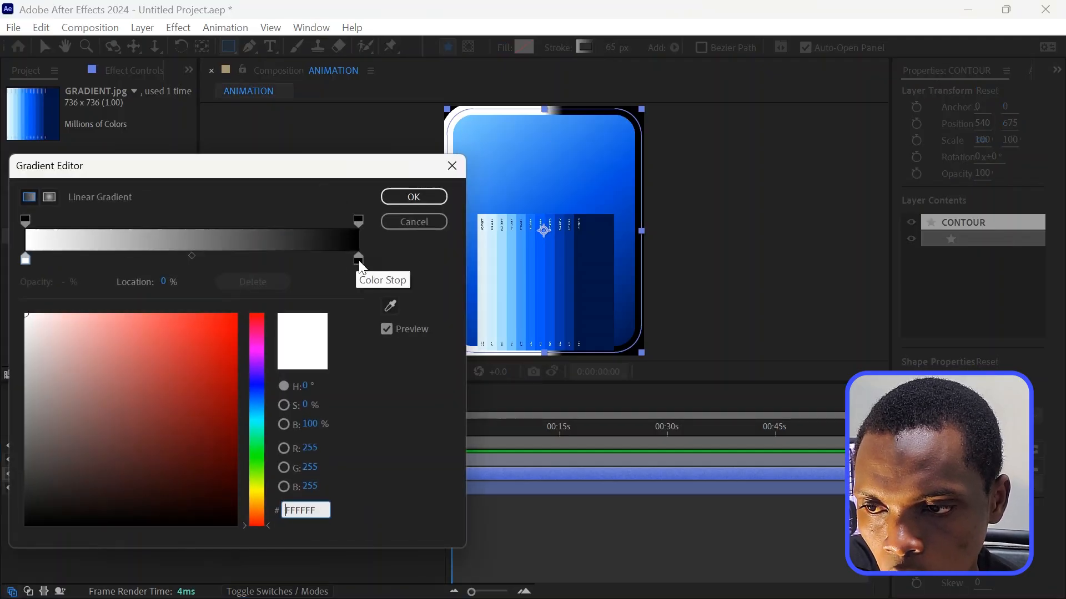
click(359, 259)
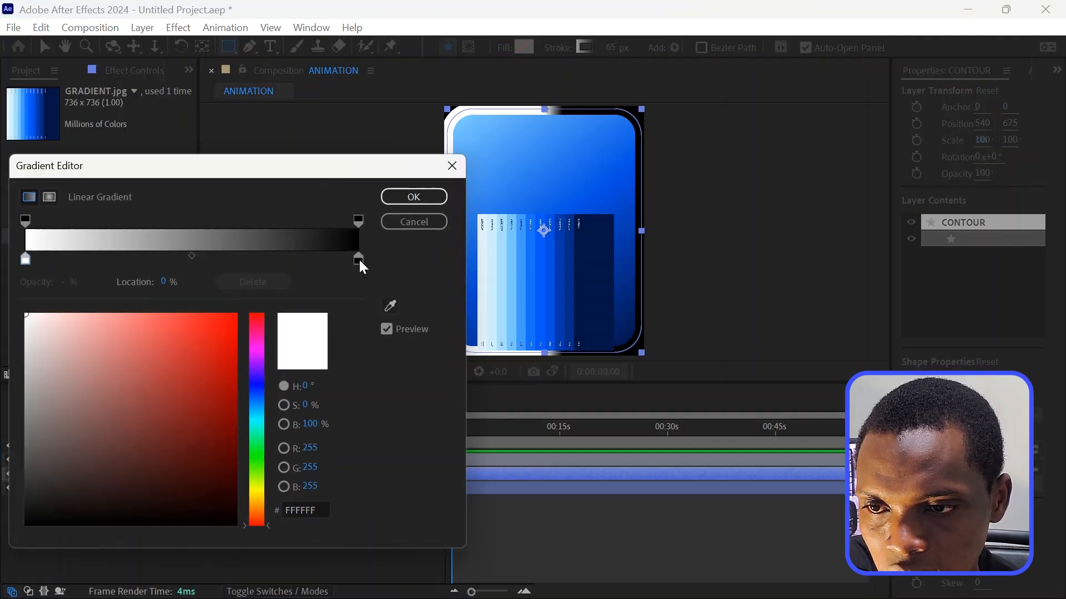
click(390, 305)
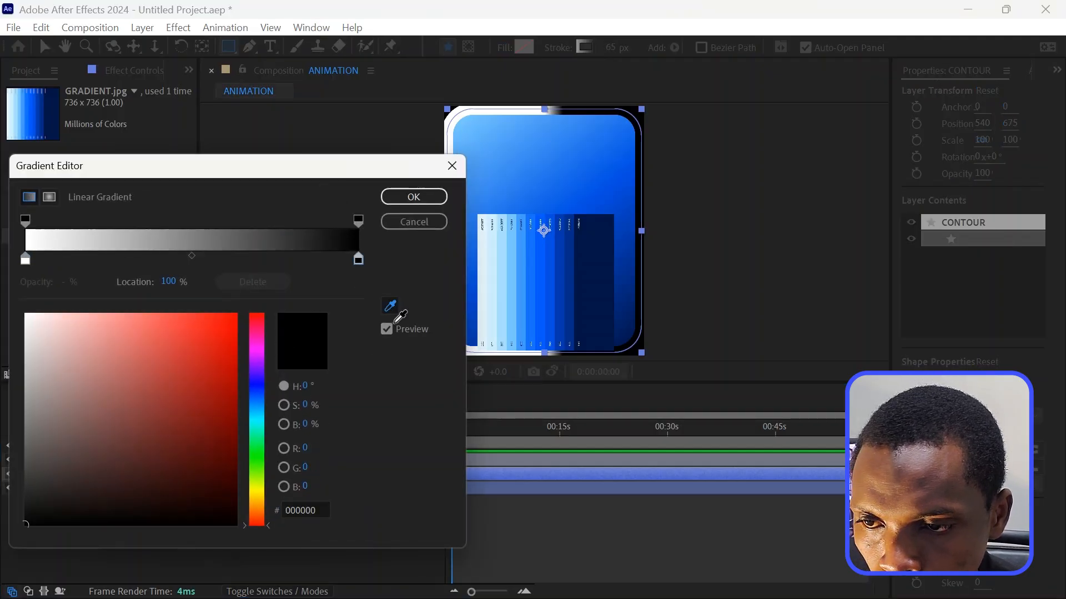
click(533, 275)
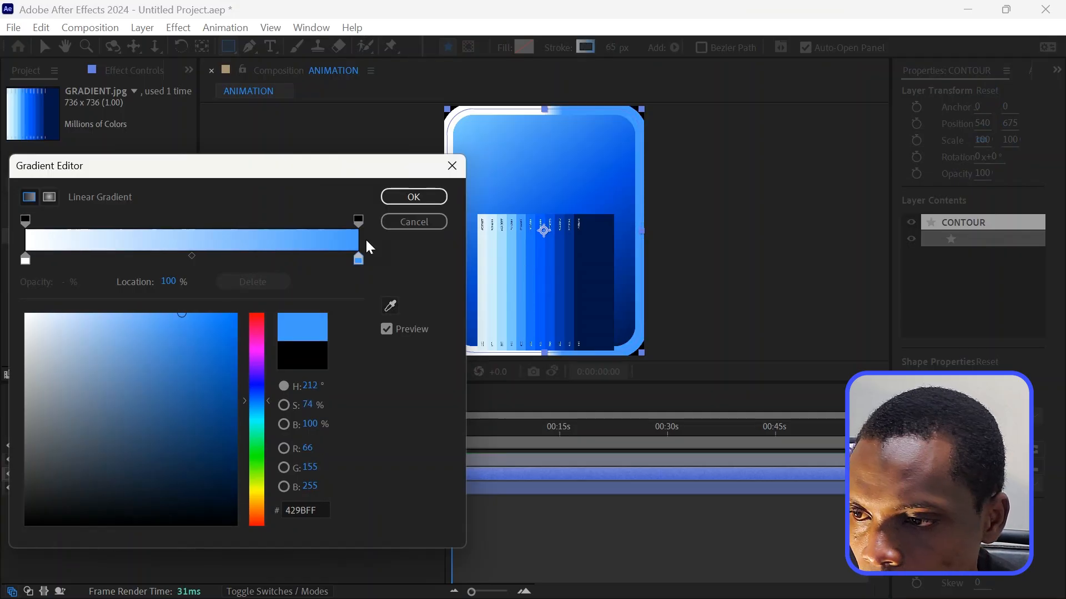
Set the stroke gradient's start colour stop to palette blue 0138AE, apply the gradient, and hide the GRADIENT.jpg layer
click(26, 260)
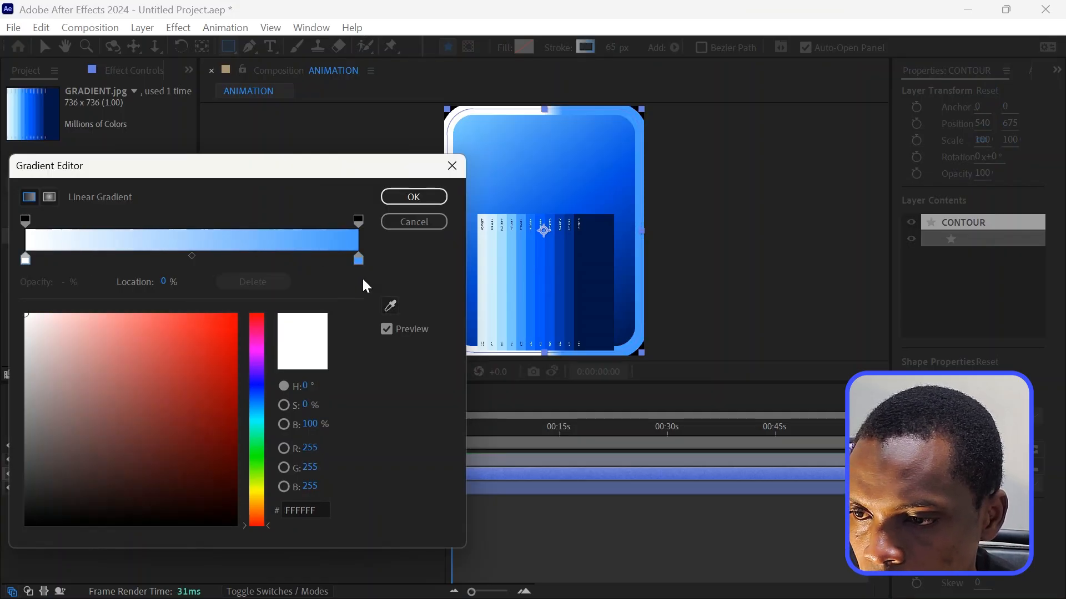
click(391, 306)
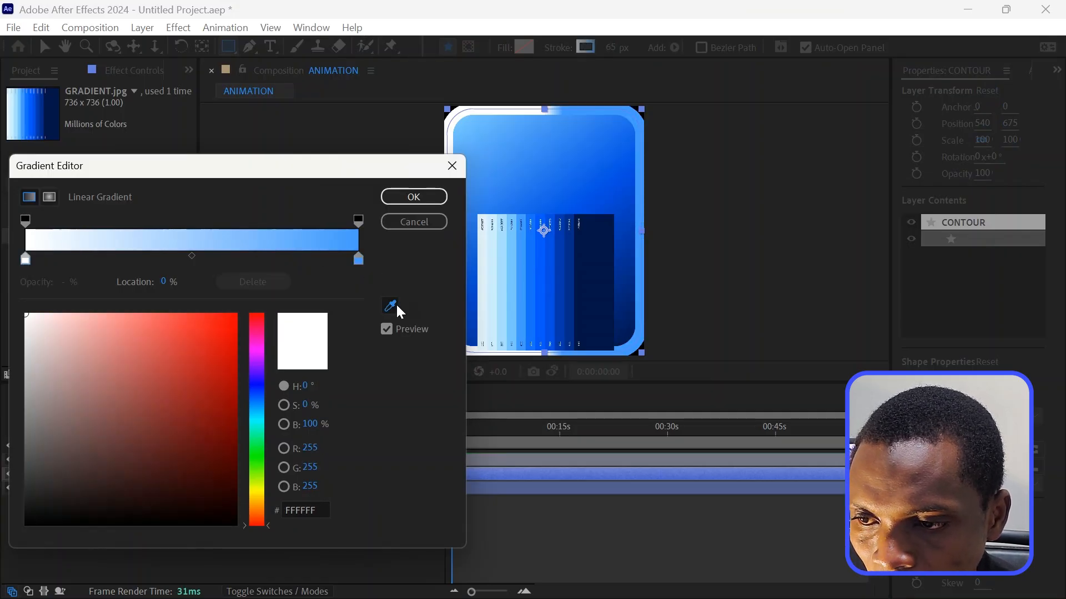
click(563, 280)
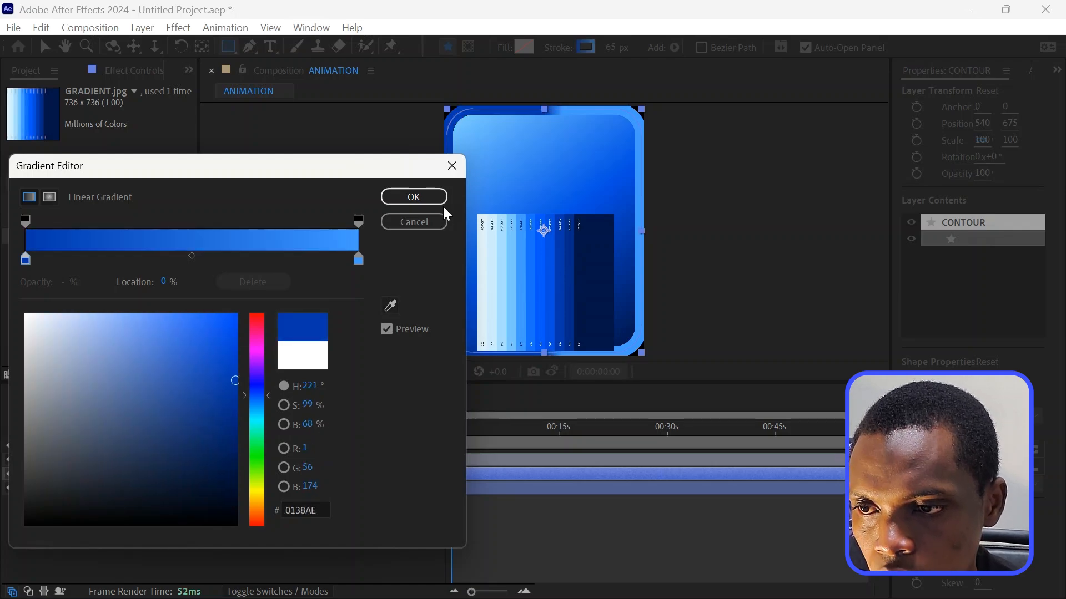
click(438, 198)
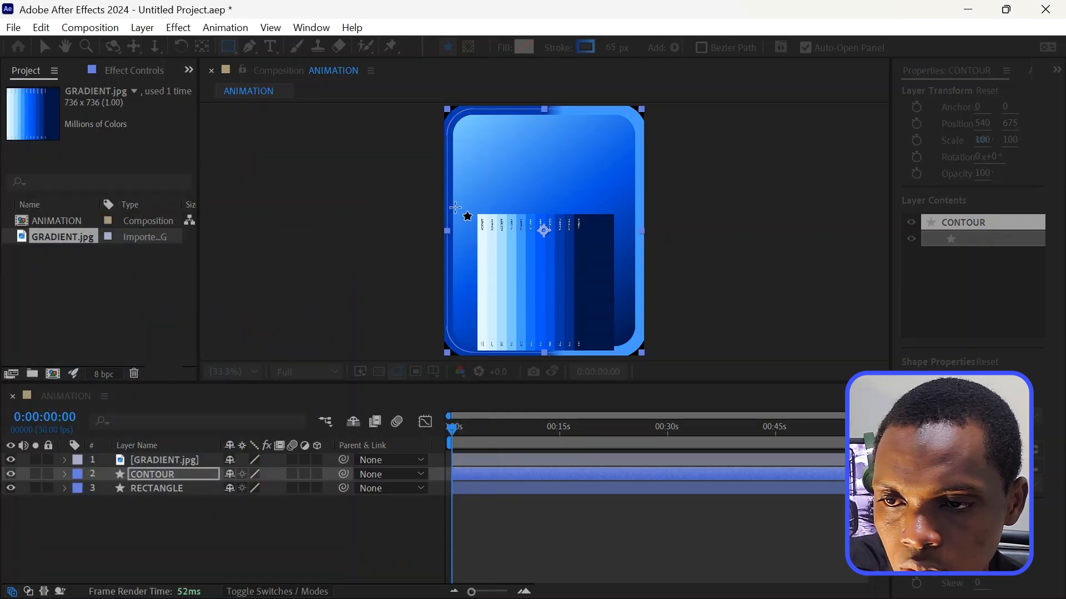
click(11, 460)
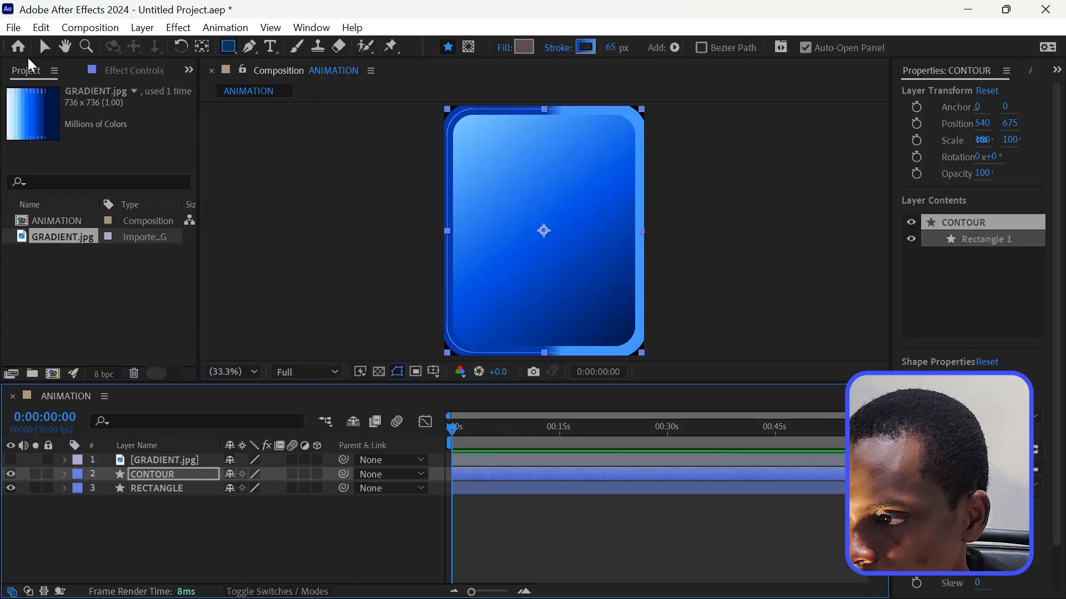
Stretch the CONTOUR stroke gradient diagonally, from the rectangle's upper-left corner to its lower-right corner
click(43, 48)
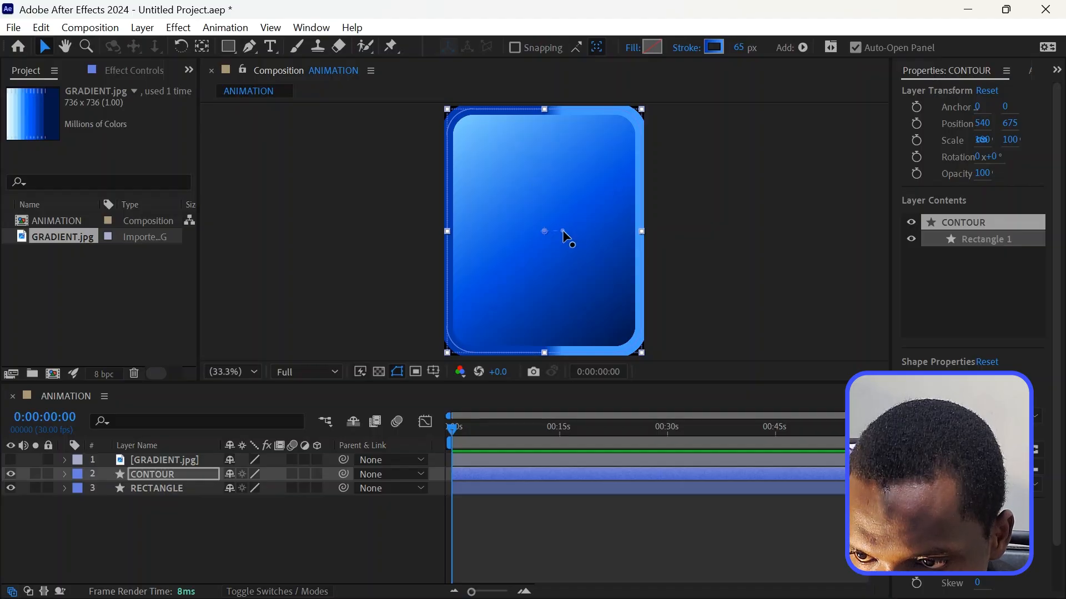
mouse_move(562, 232)
mouse_down()
mouse_move(550, 233)
mouse_move(581, 281)
mouse_move(634, 333)
mouse_up()
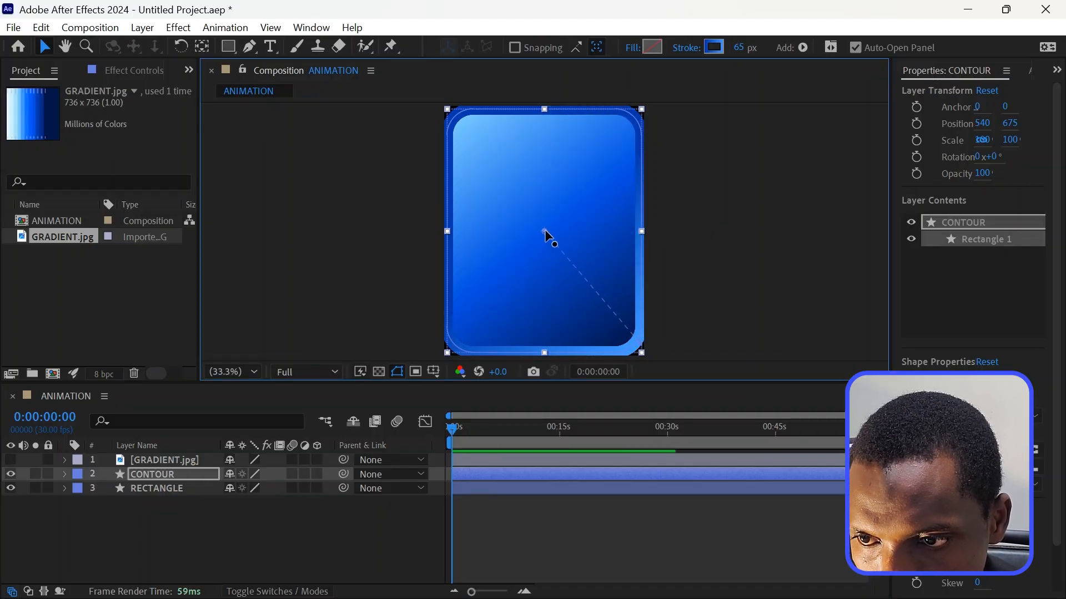
drag(545, 232, 459, 121)
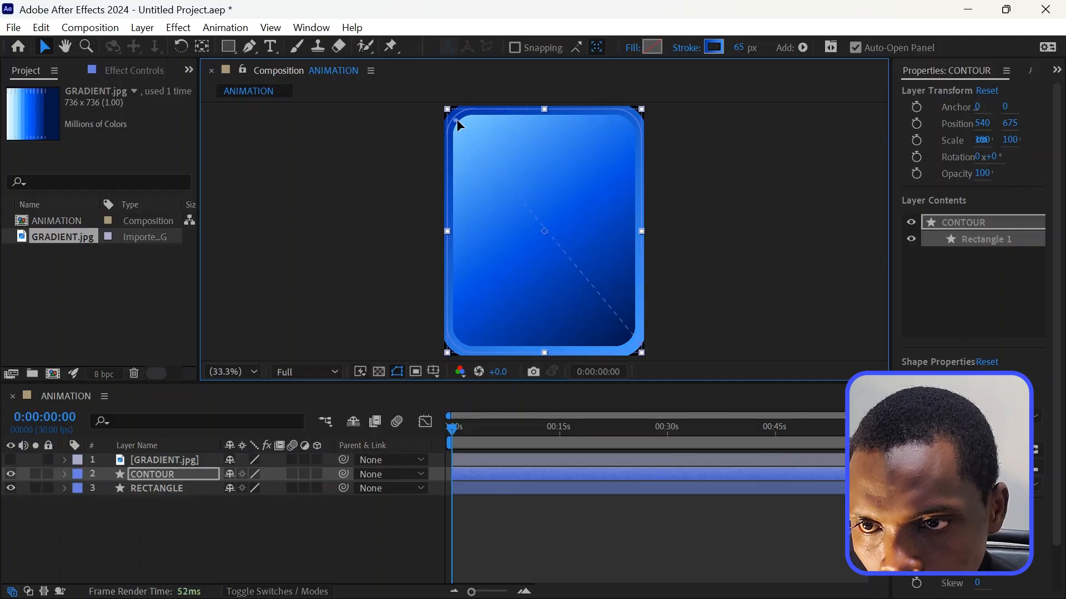
Set the CONTOUR layer's stroke width to 8 px and deselect all layers
click(742, 47)
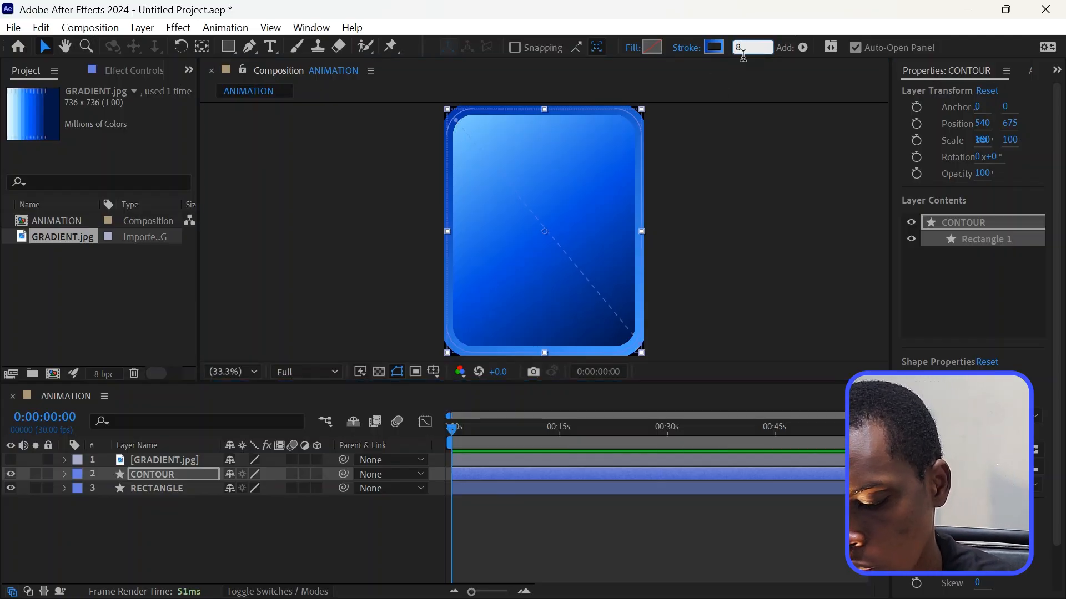
key(Return)
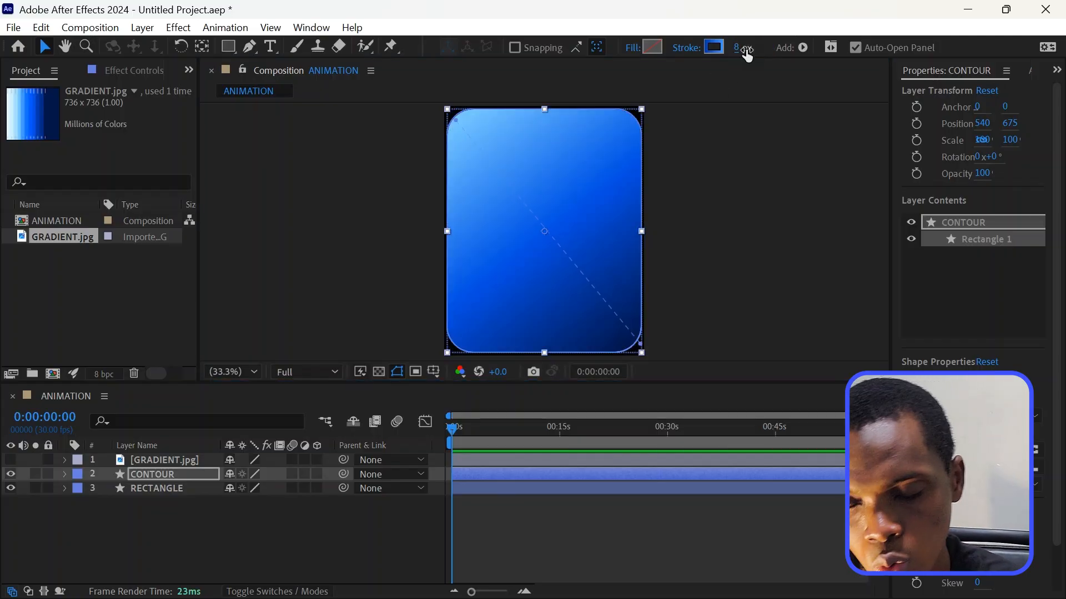
click(547, 531)
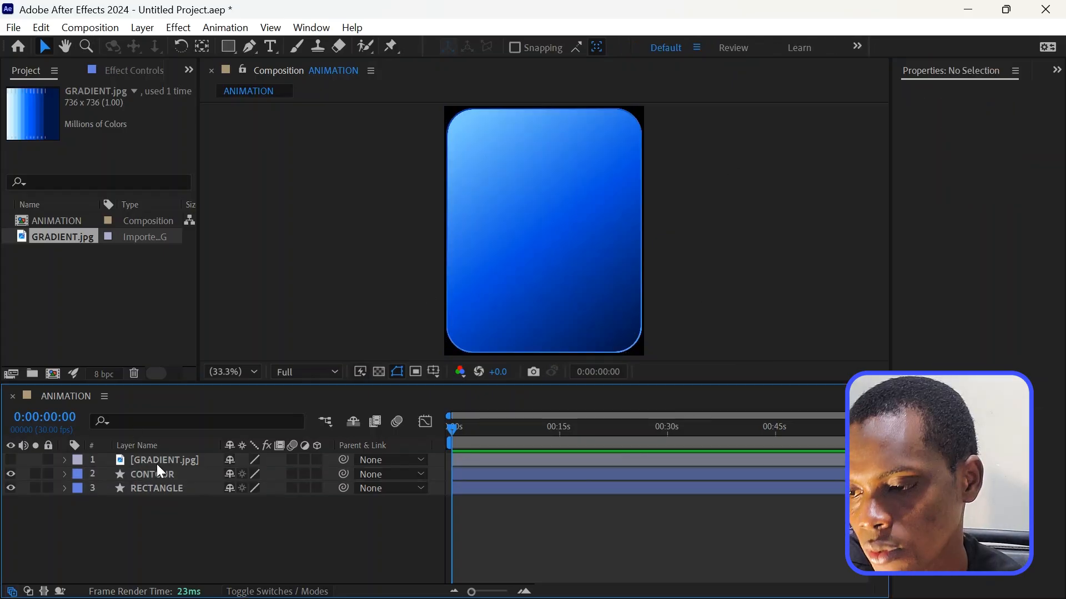
click(175, 462)
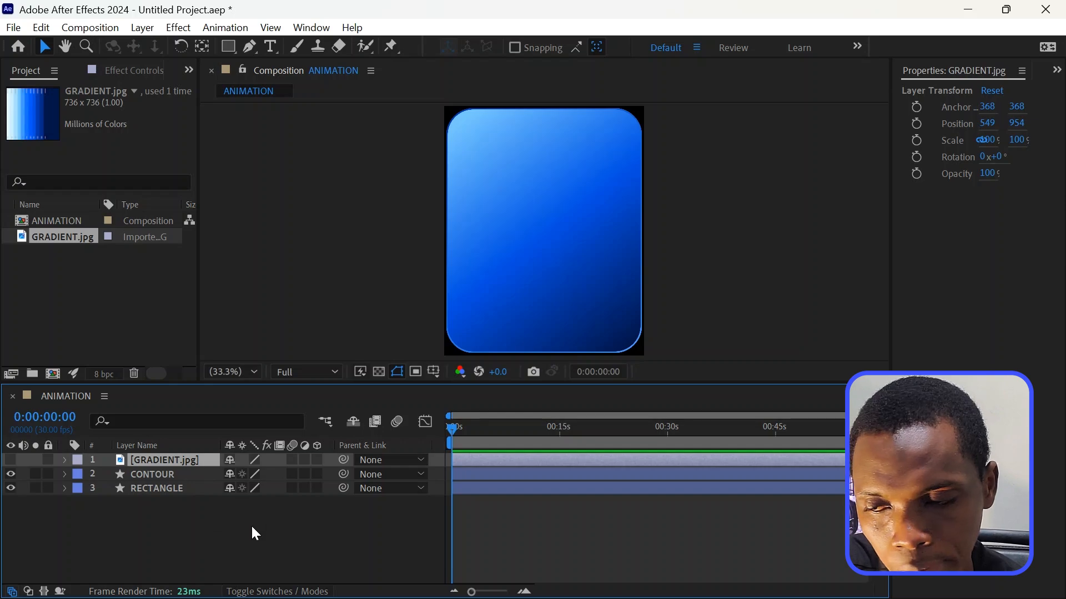
click(242, 545)
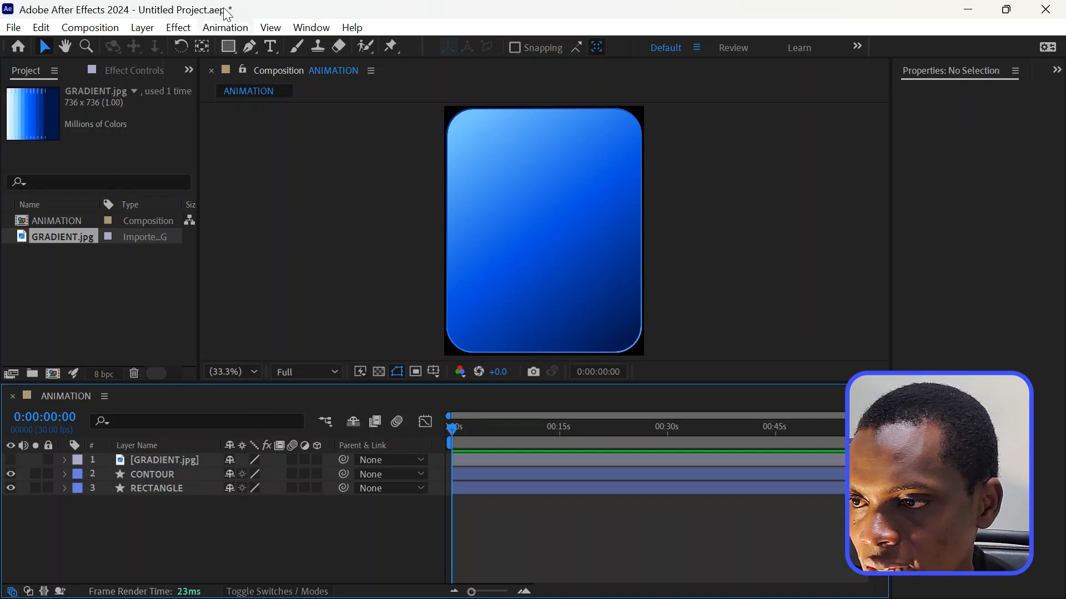
Draw a rectangle about 939 x 456 px across the card's lower middle, with a linear gradient fill and stroke width 0 px
click(228, 47)
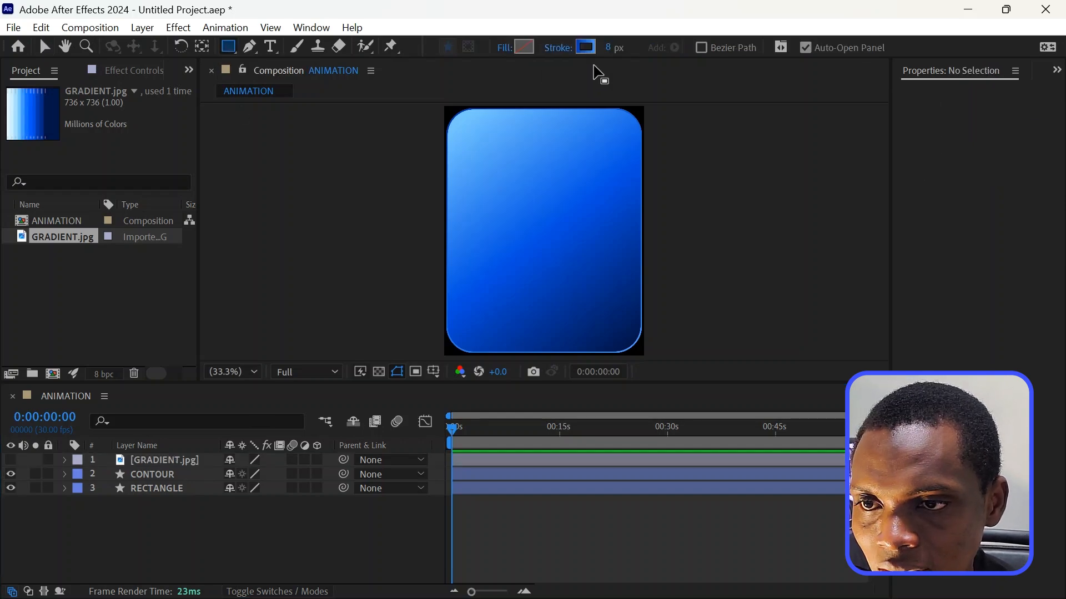
click(524, 46)
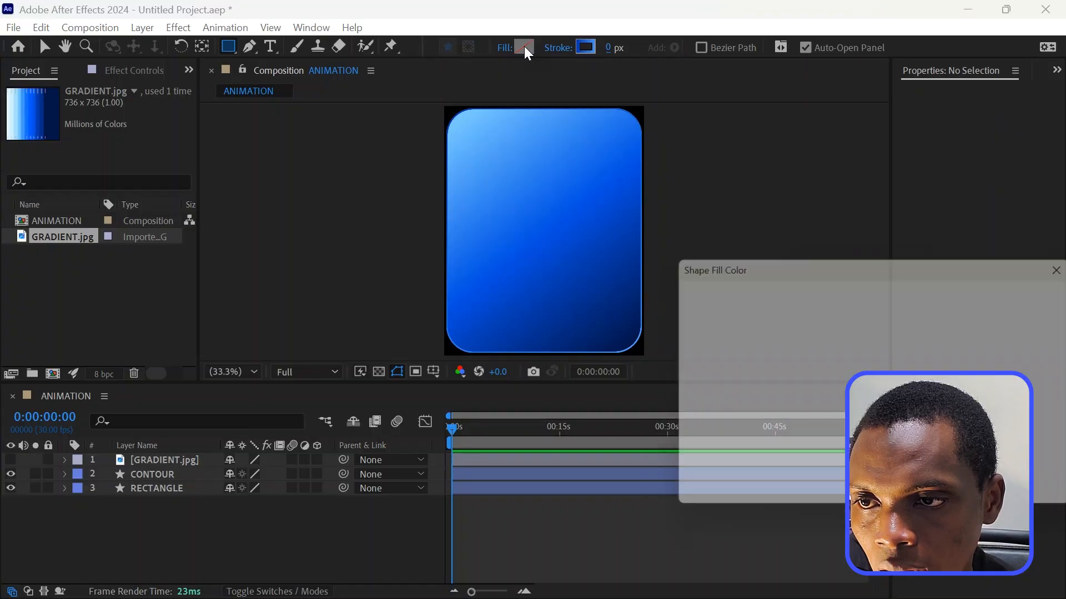
click(1018, 318)
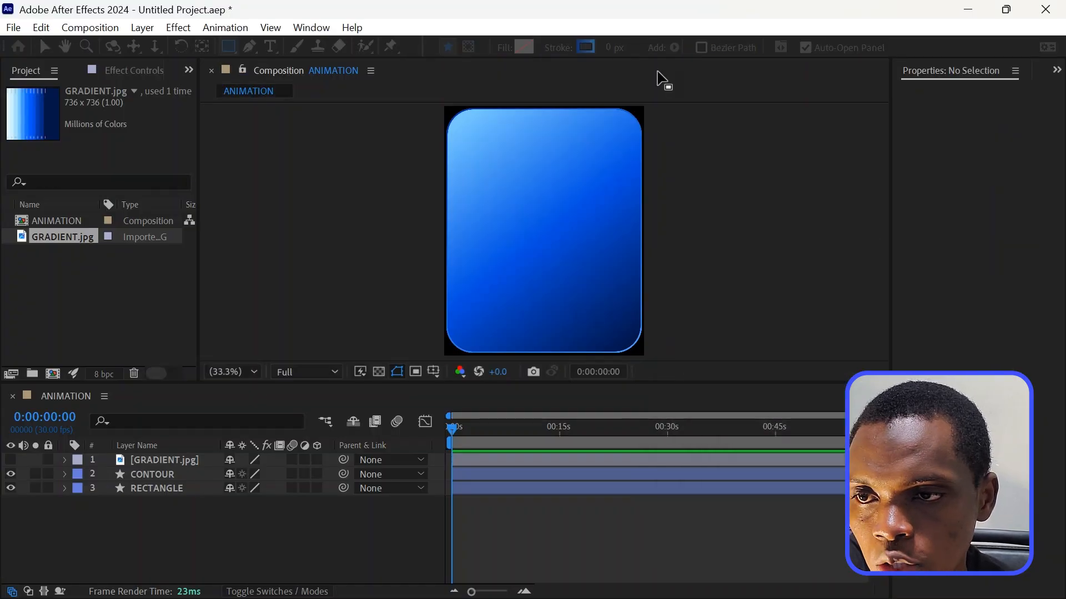
click(505, 48)
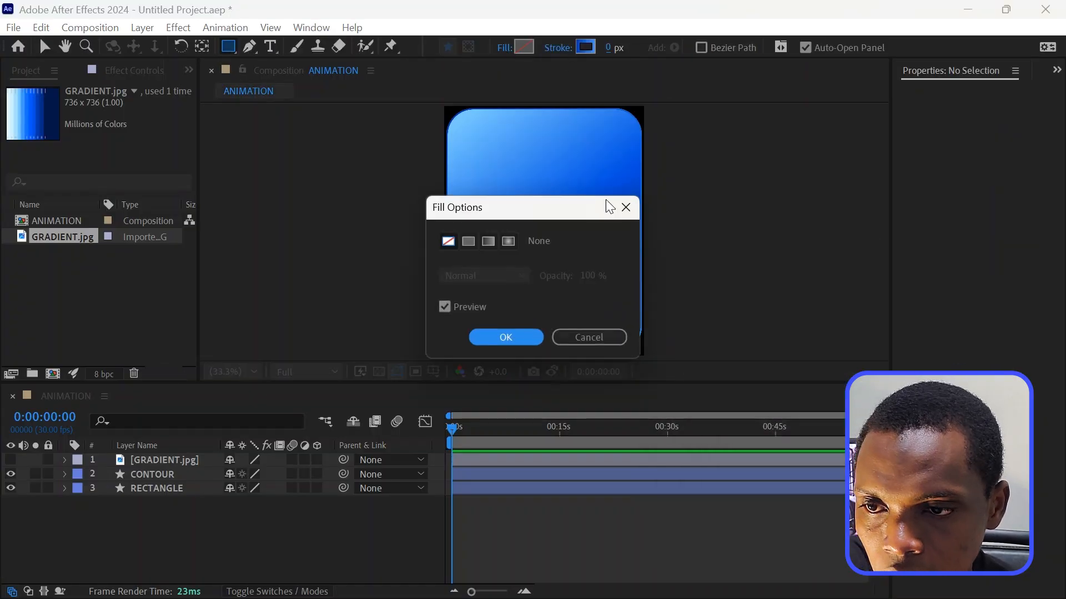
click(488, 241)
click(503, 338)
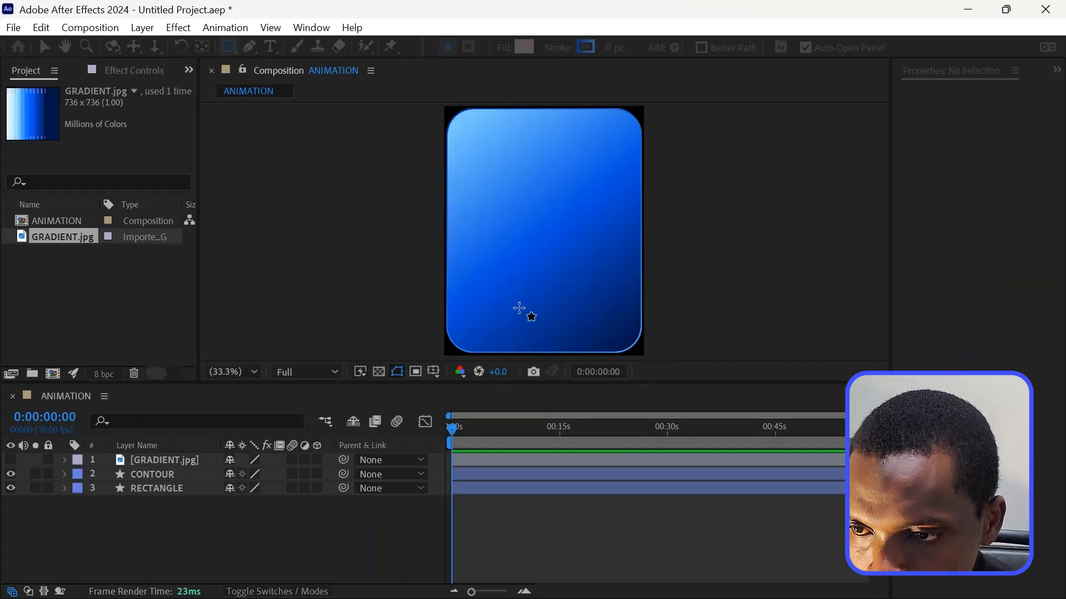
drag(460, 226, 636, 311)
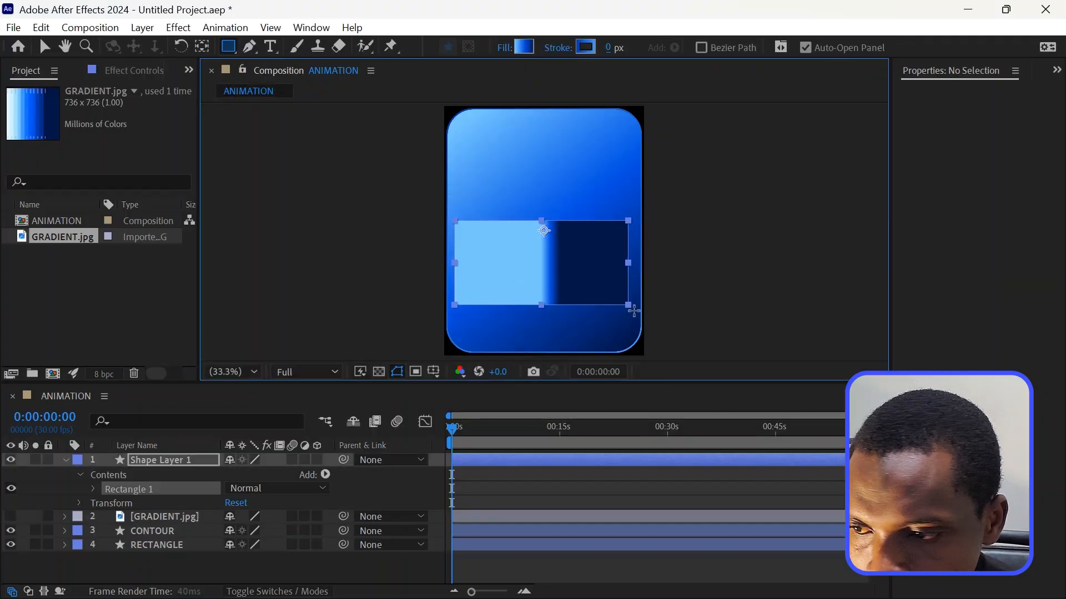
Round the new rectangle's corners with a roundness of 58
click(93, 489)
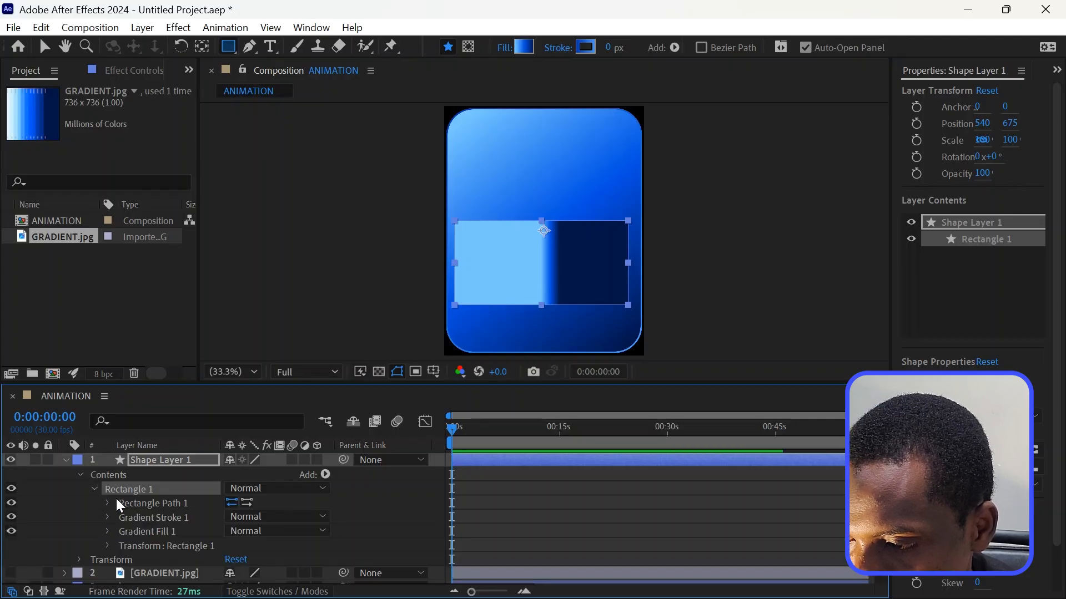
click(107, 504)
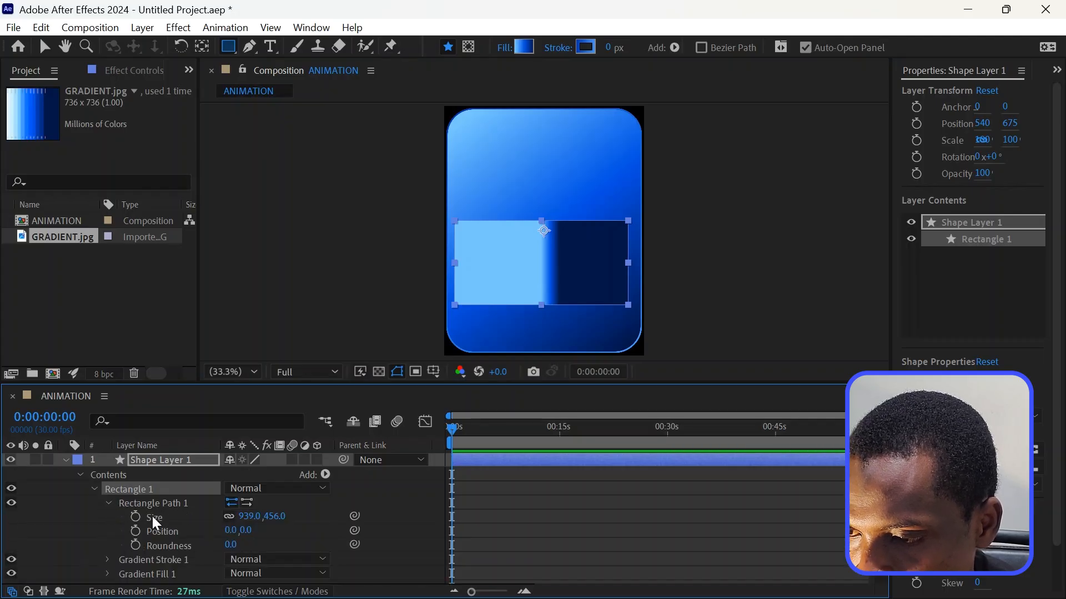
drag(230, 546, 284, 548)
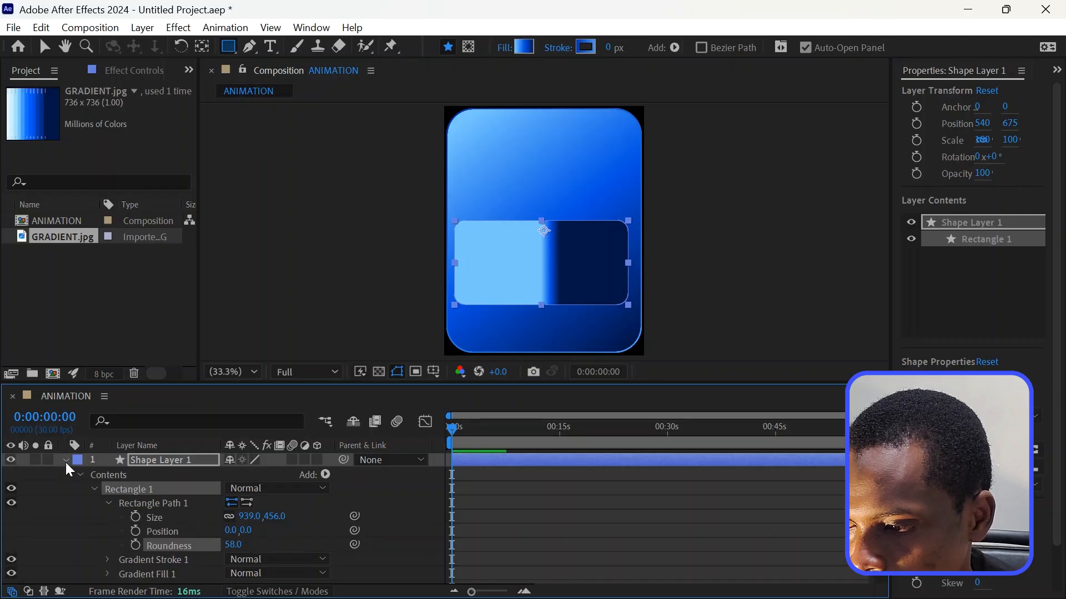
click(65, 460)
Stretch the new rectangle's gradient diagonally, dark at its upper-left and light at its lower-right corner, and nudge the shape slightly up and left
click(45, 47)
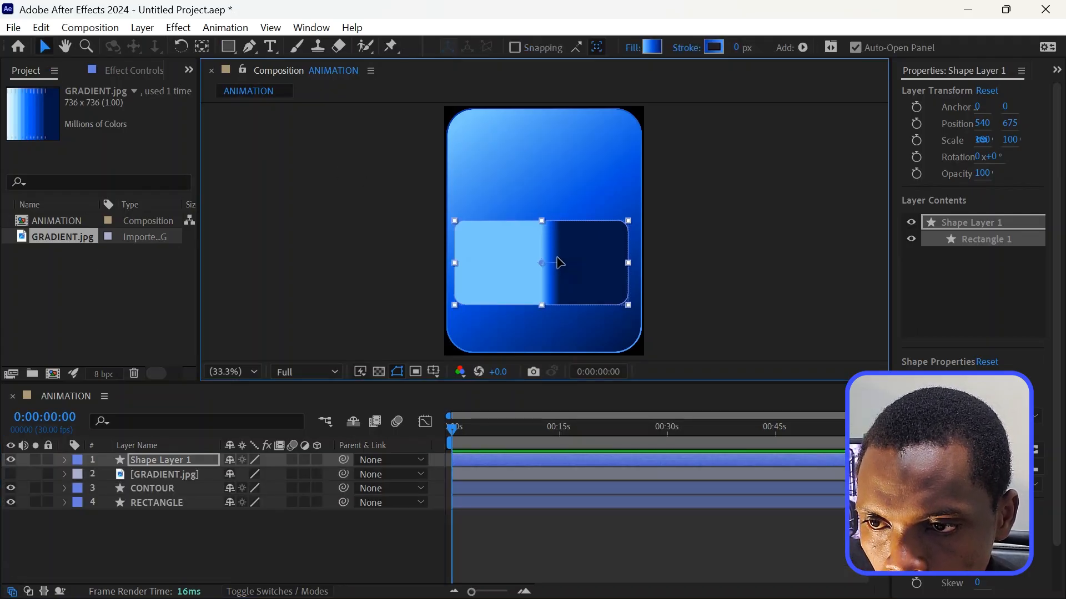
drag(555, 263, 470, 221)
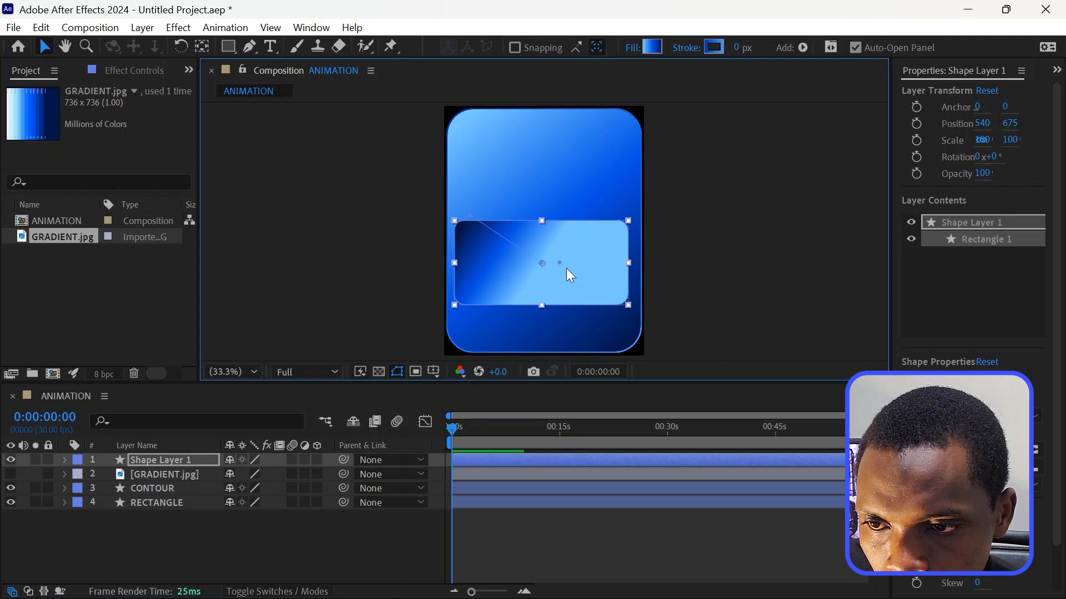
drag(587, 280, 628, 305)
click(597, 534)
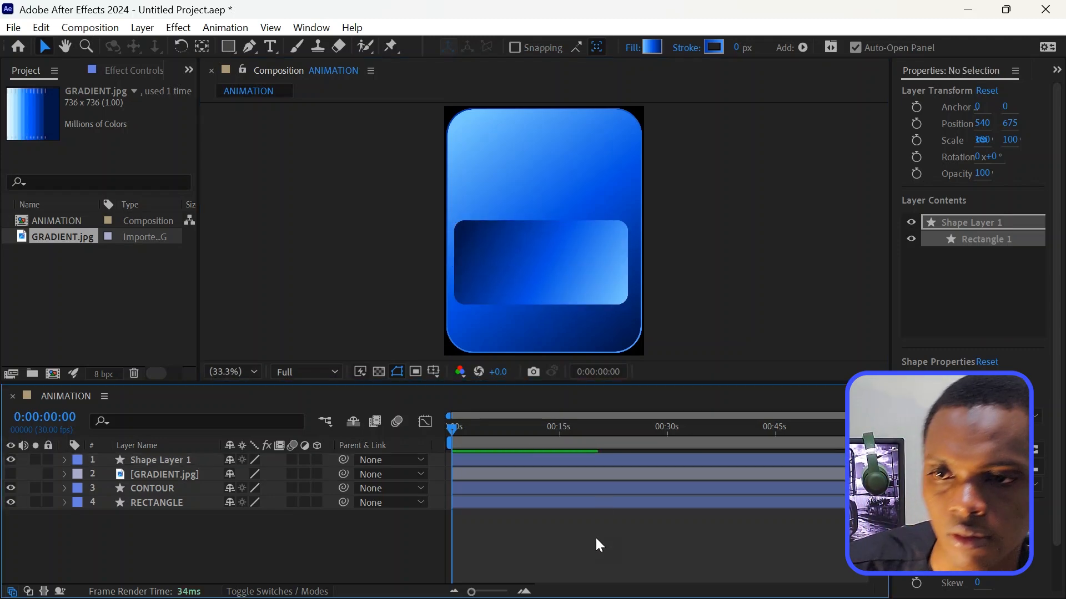
click(546, 260)
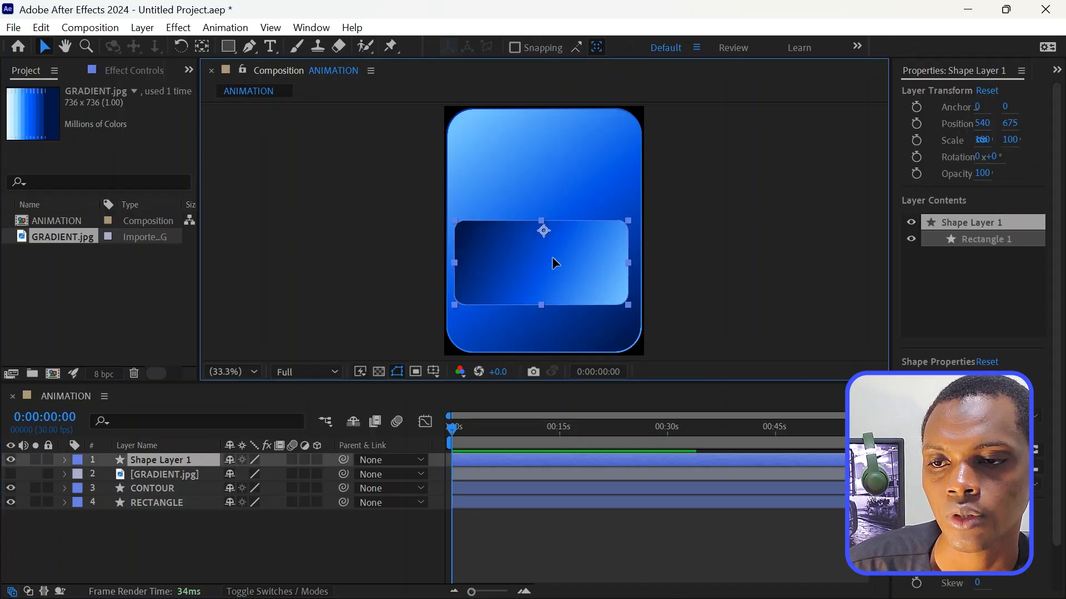
click(541, 533)
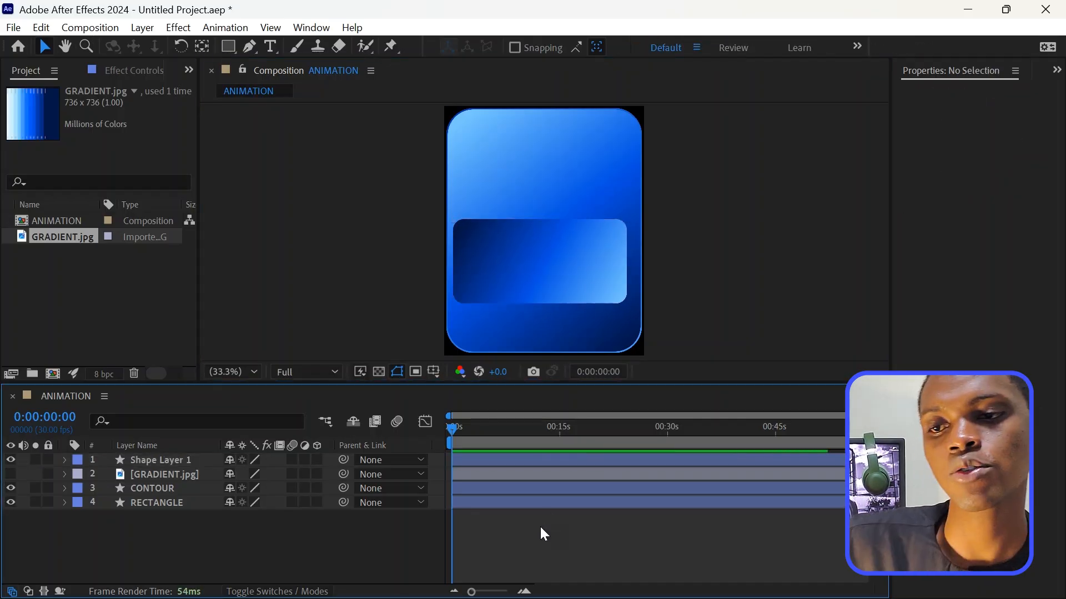
Add a text layer reading "Je" at the small rectangle's upper-left corner and scale it to 43%
click(271, 48)
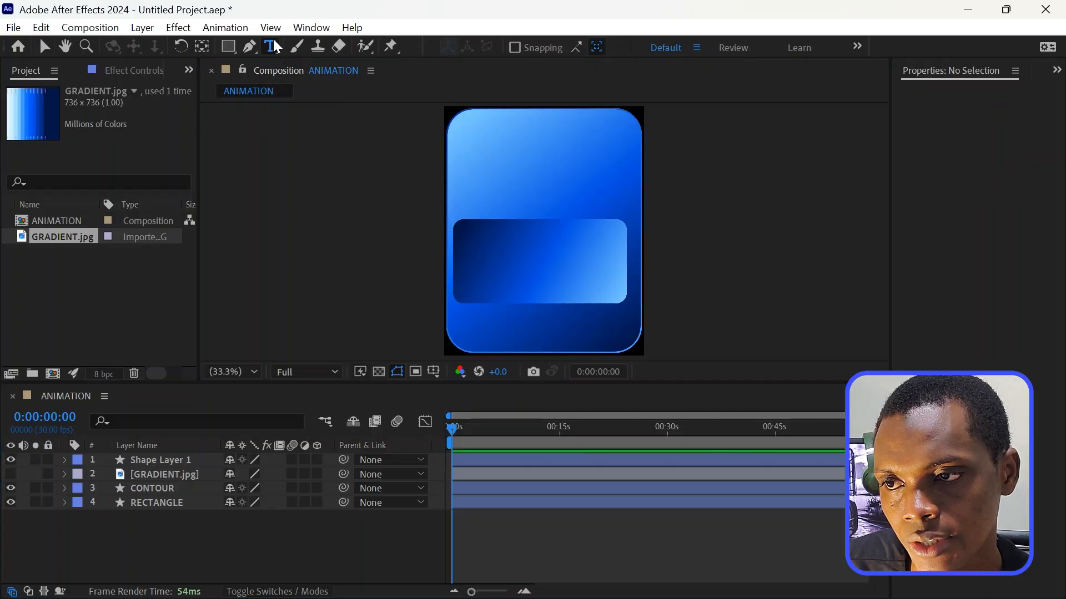
click(471, 239)
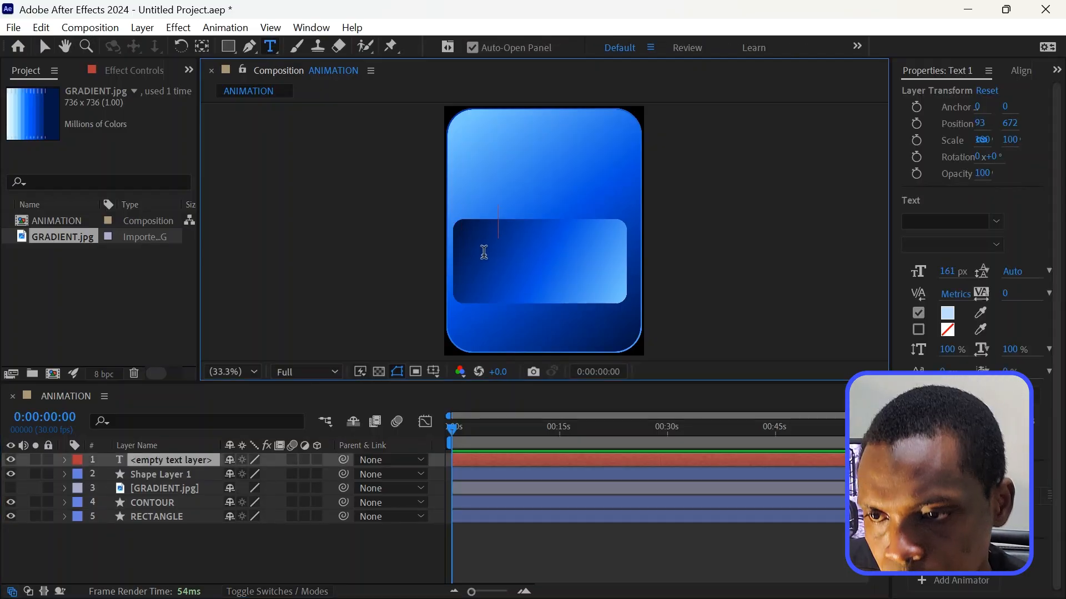
text(Je)
key(Escape)
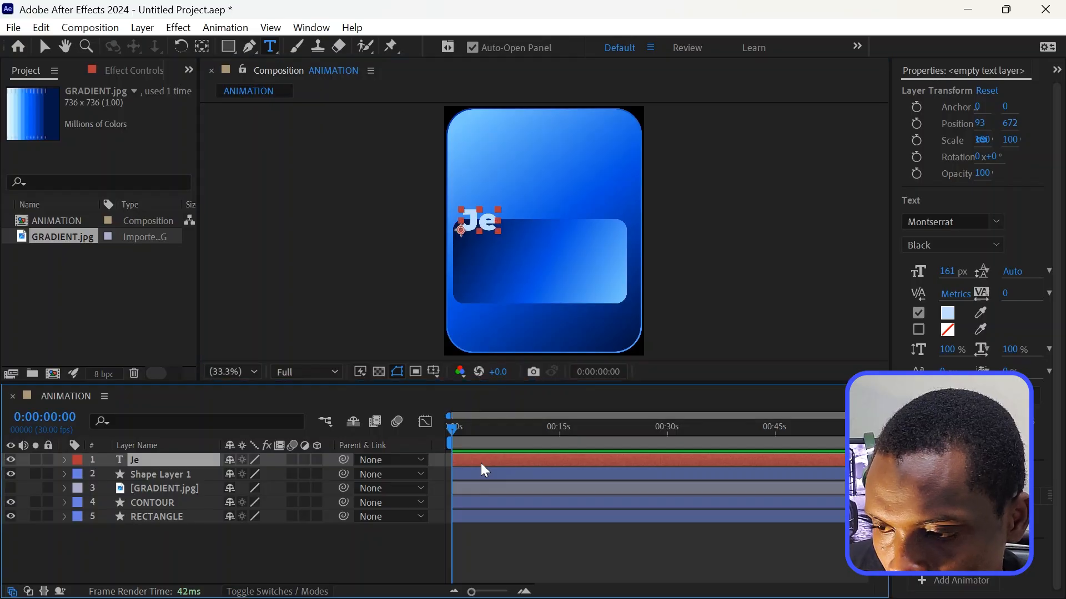
key(t)
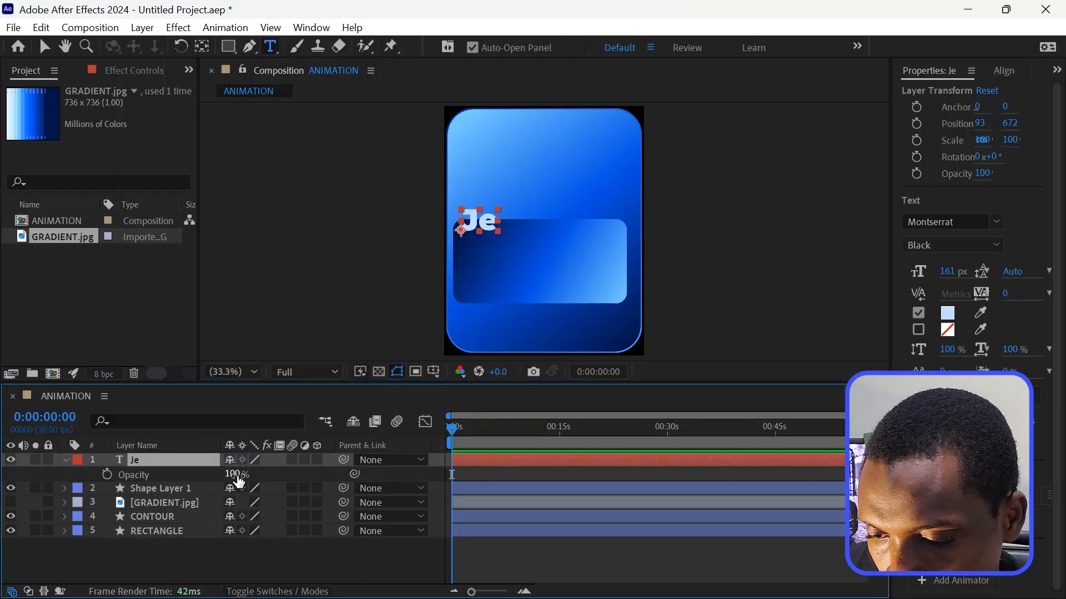
key(s)
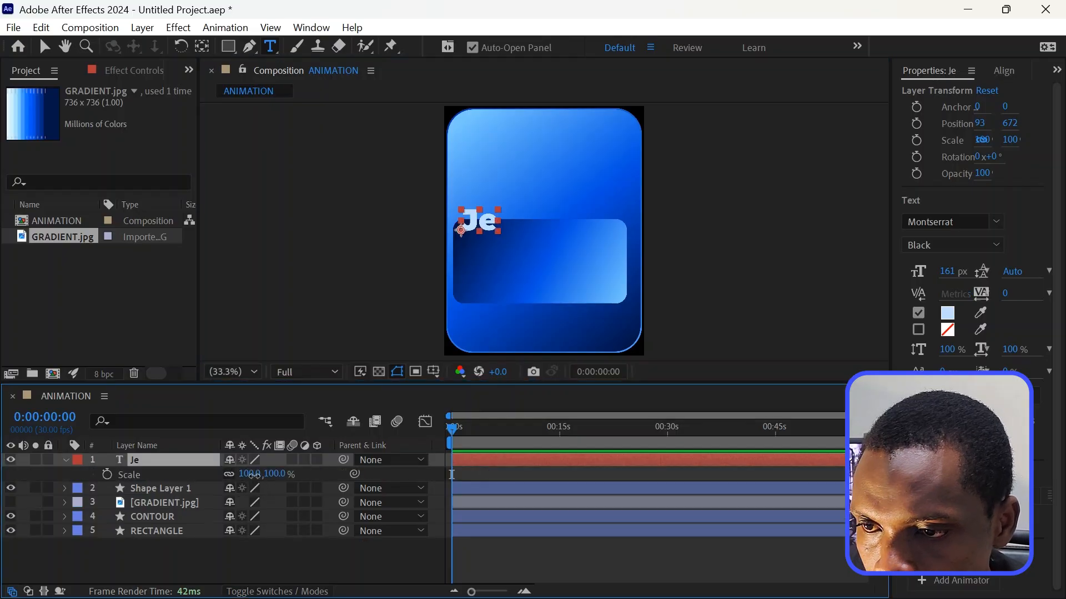
drag(253, 475, 222, 475)
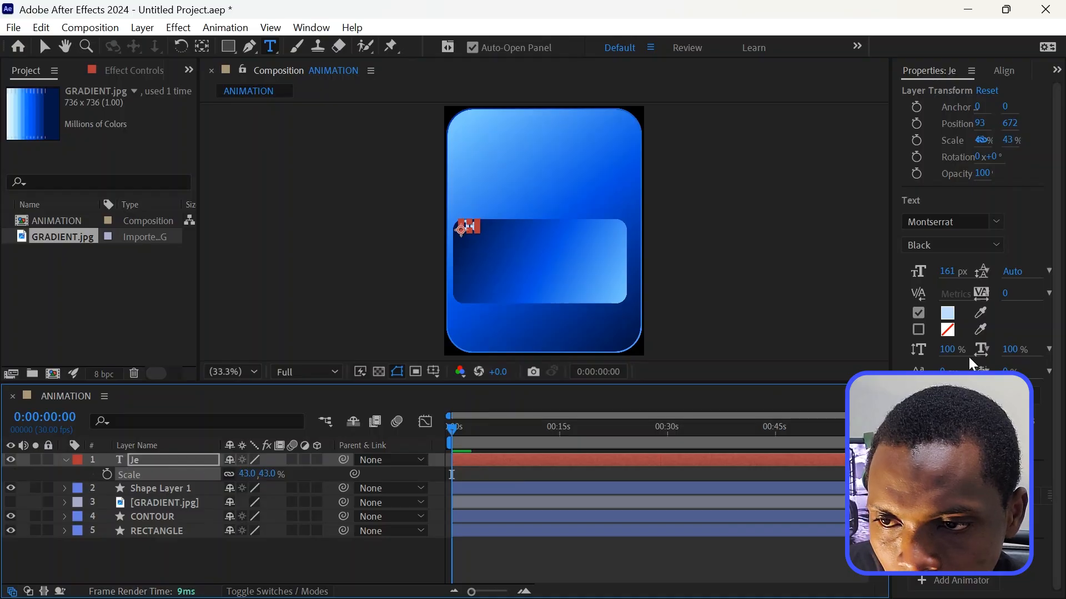
Set the text layer's fill colour to white
click(947, 313)
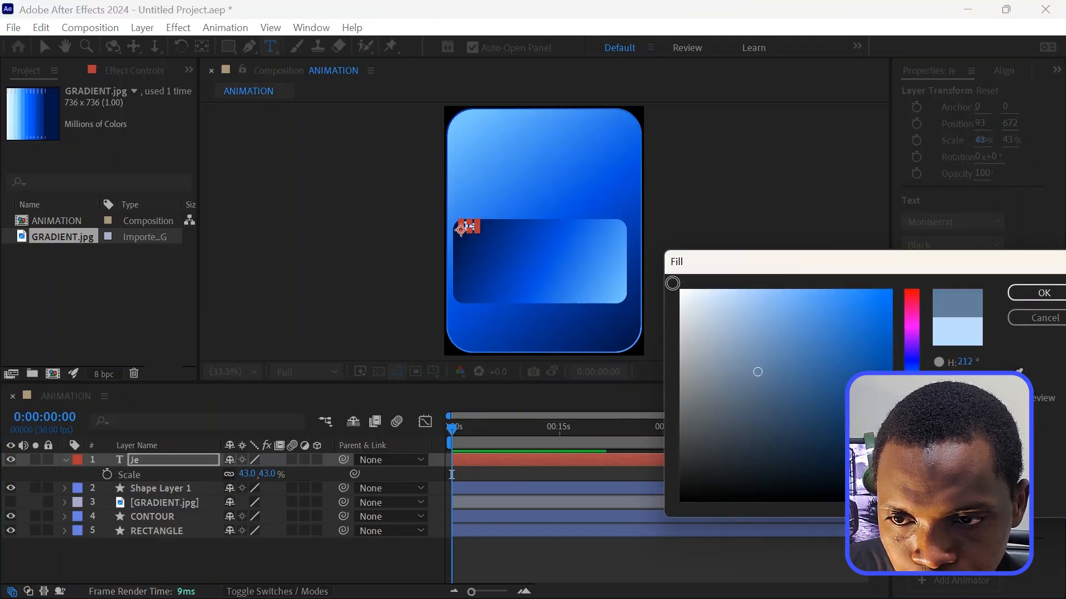
click(673, 283)
key(Return)
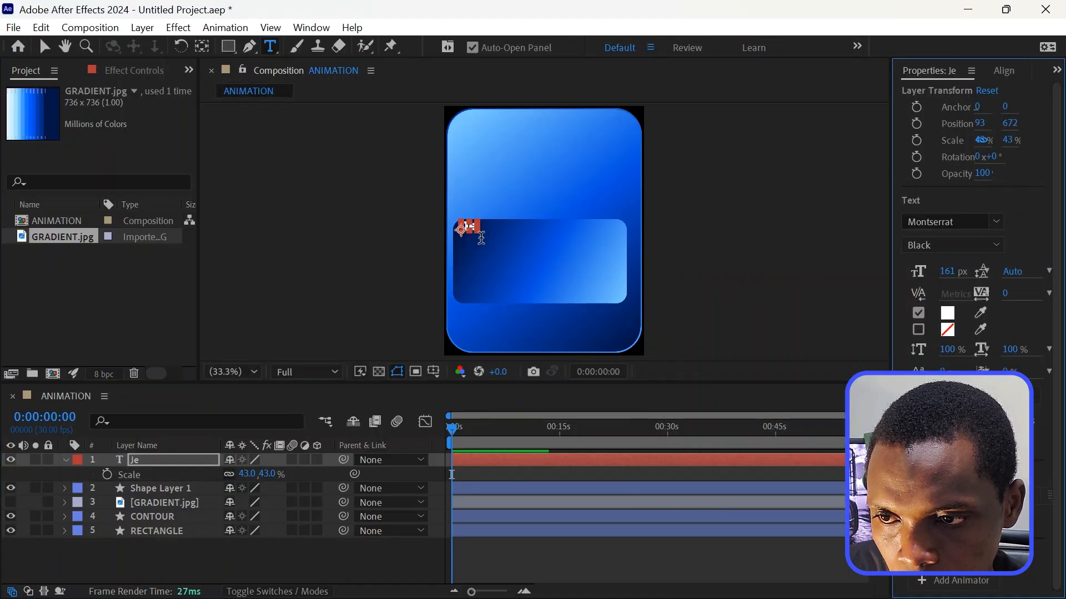
Extend the text to three lines: "Je t'apprends à faire une", "animation motion design sir", "After Effects"
click(481, 238)
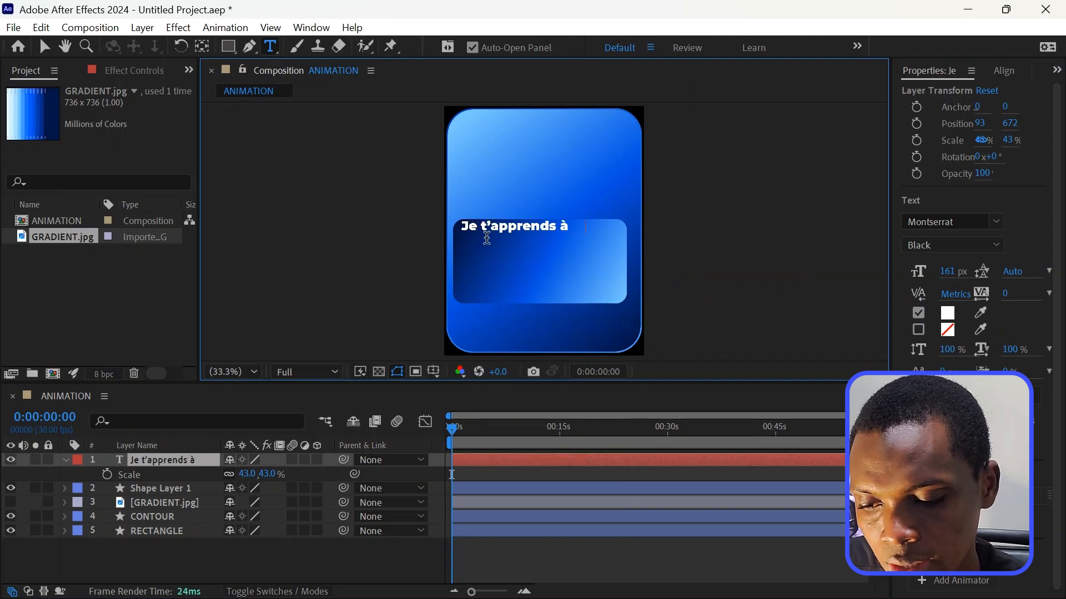
text(re une)
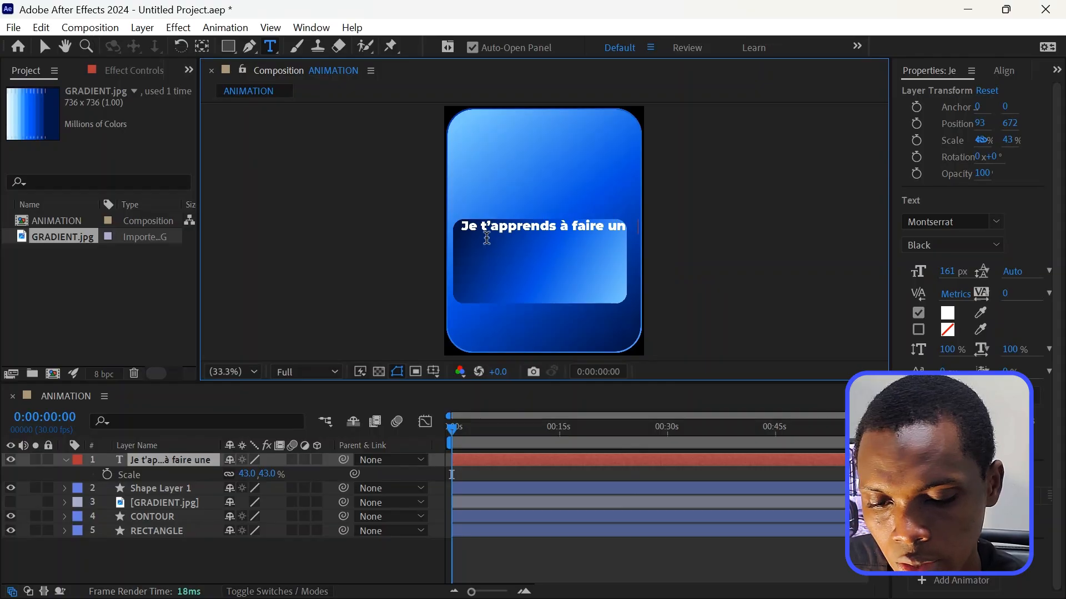
text( animat)
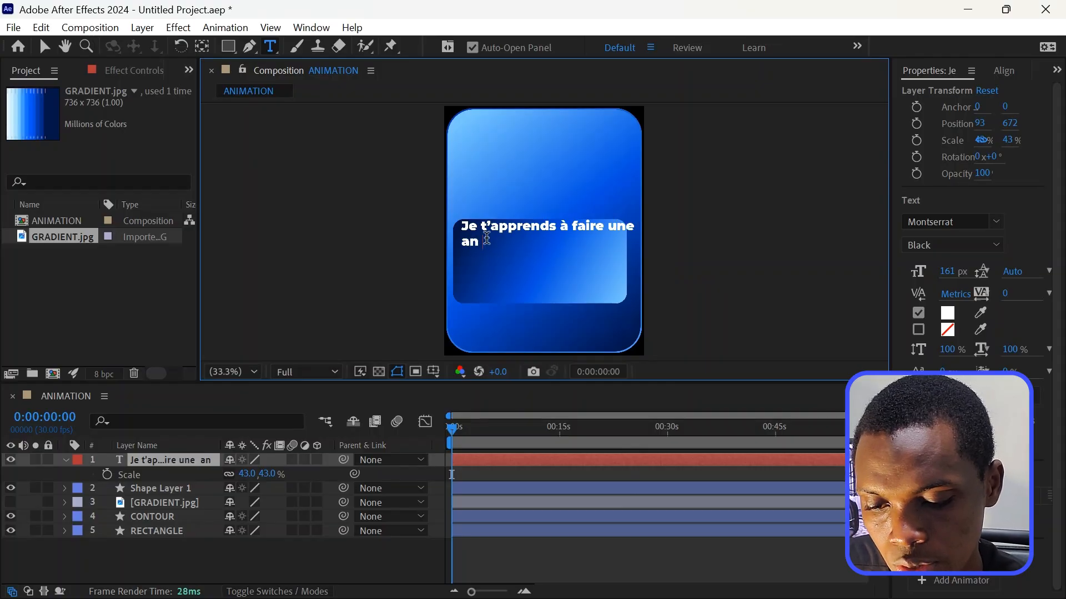
text(ion)
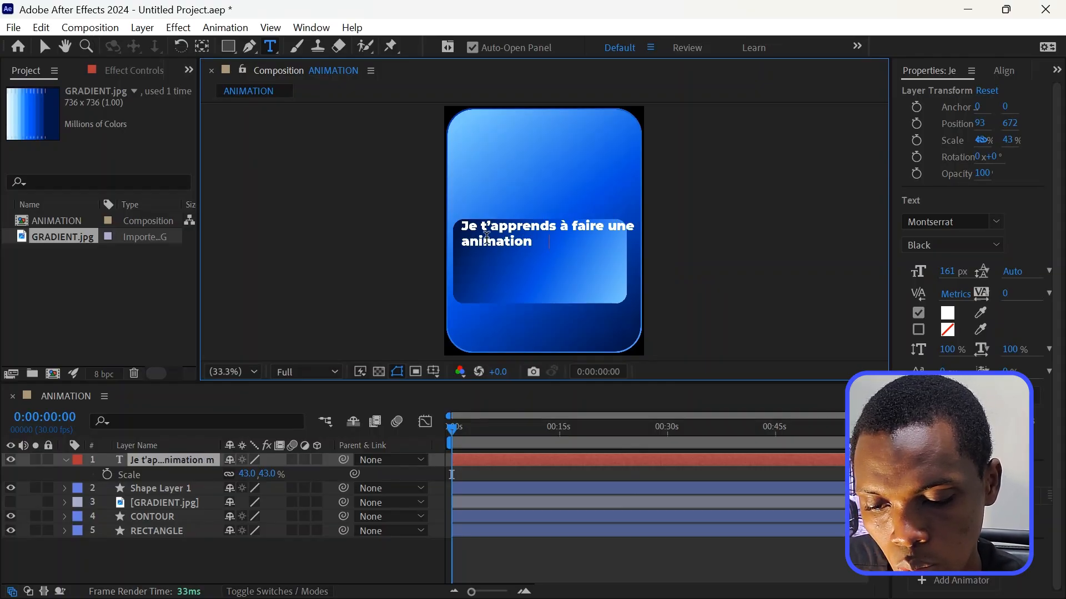
text( motion des)
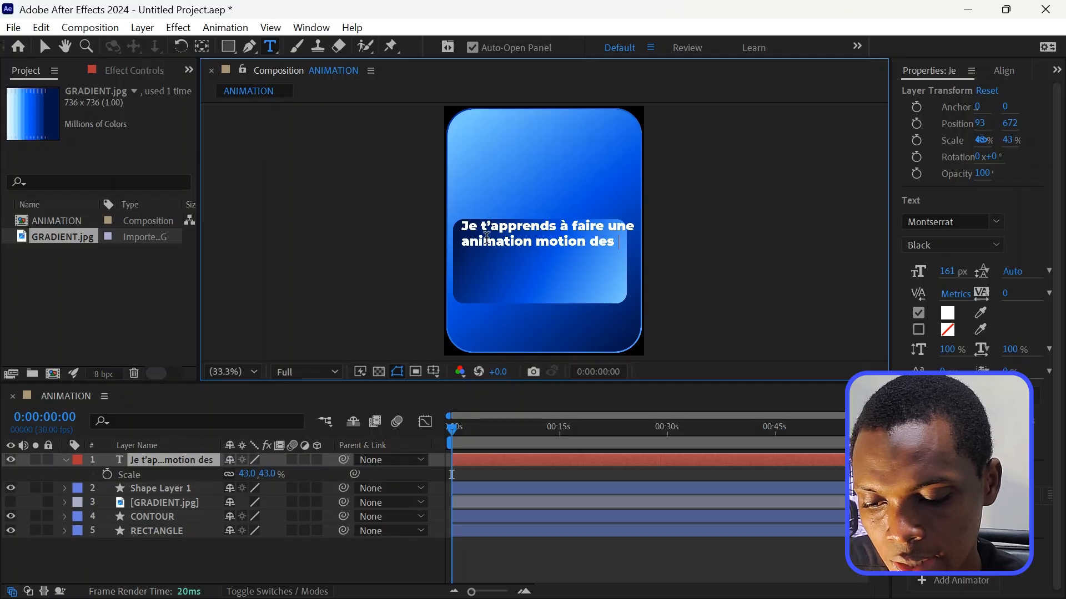
text(i sir)
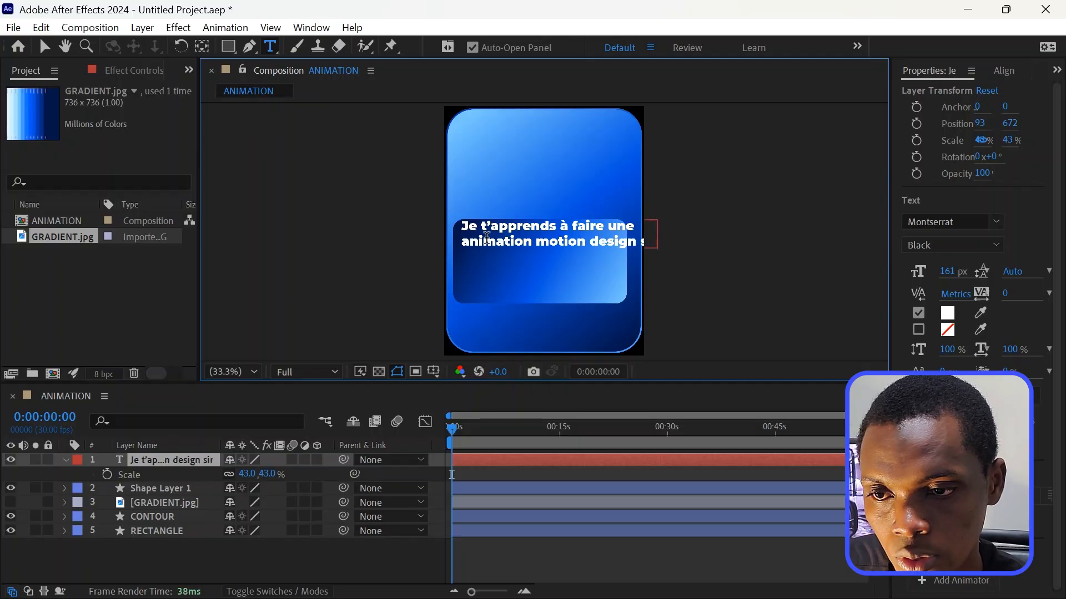
text(Aft)
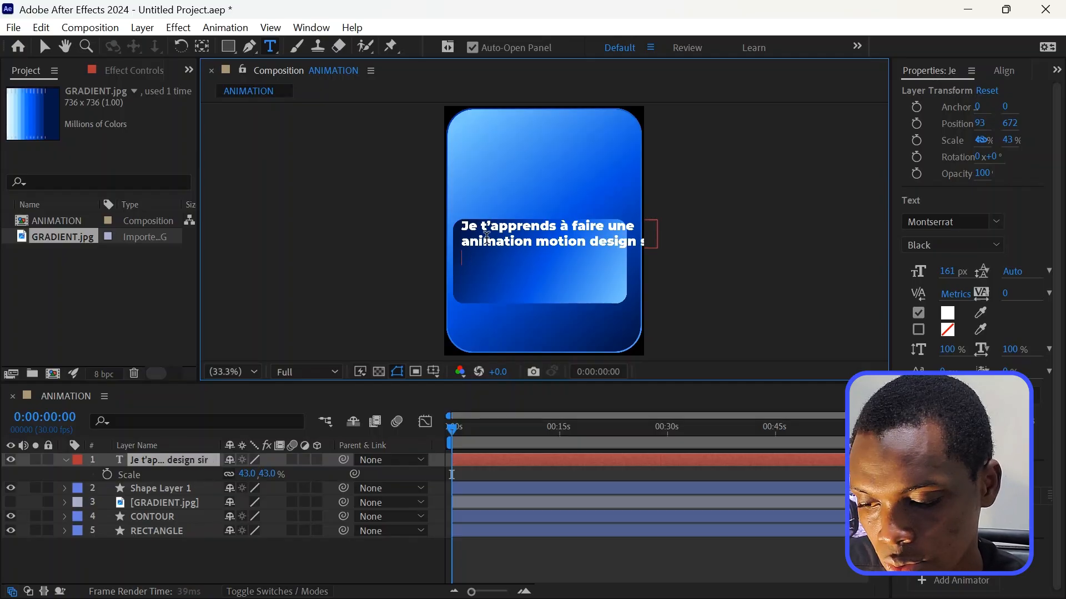
text(er)
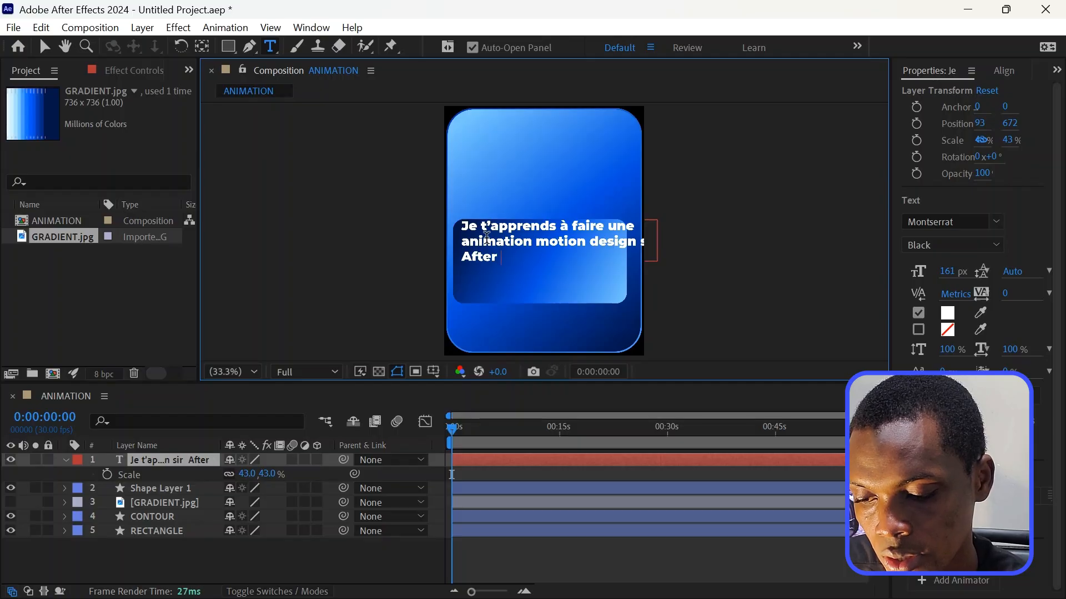
text( Effects)
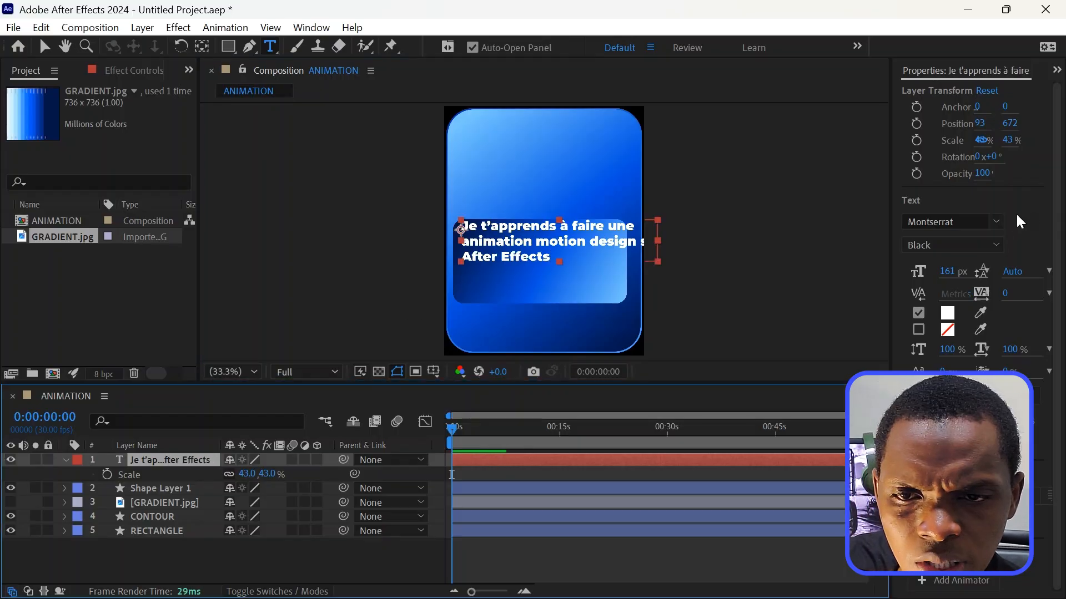
Change the text layer's font to Helvetica Bold and switch to the Selection tool
click(956, 223)
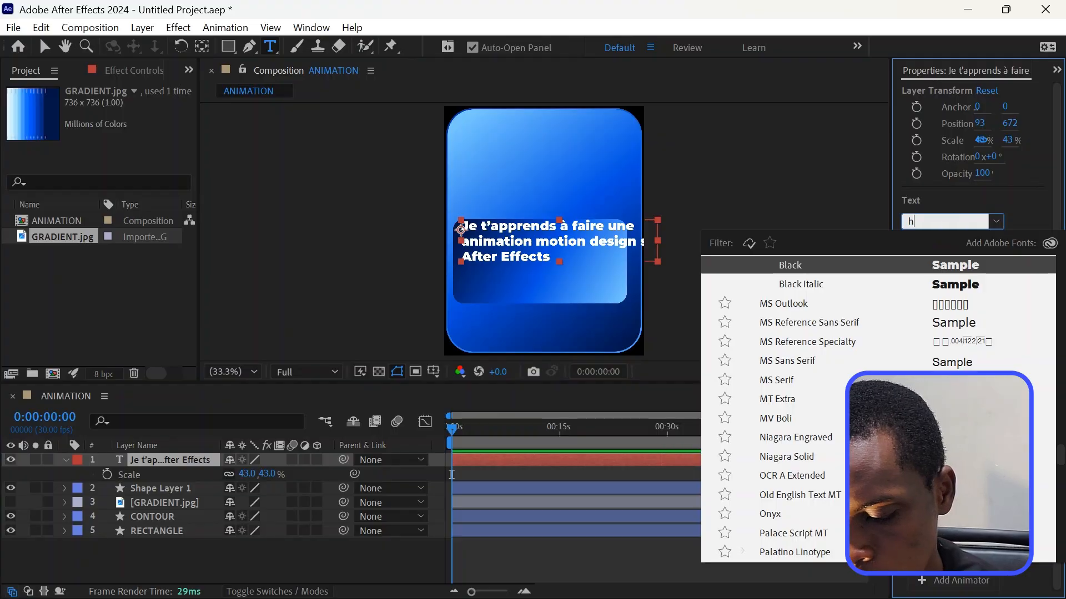
text(hel)
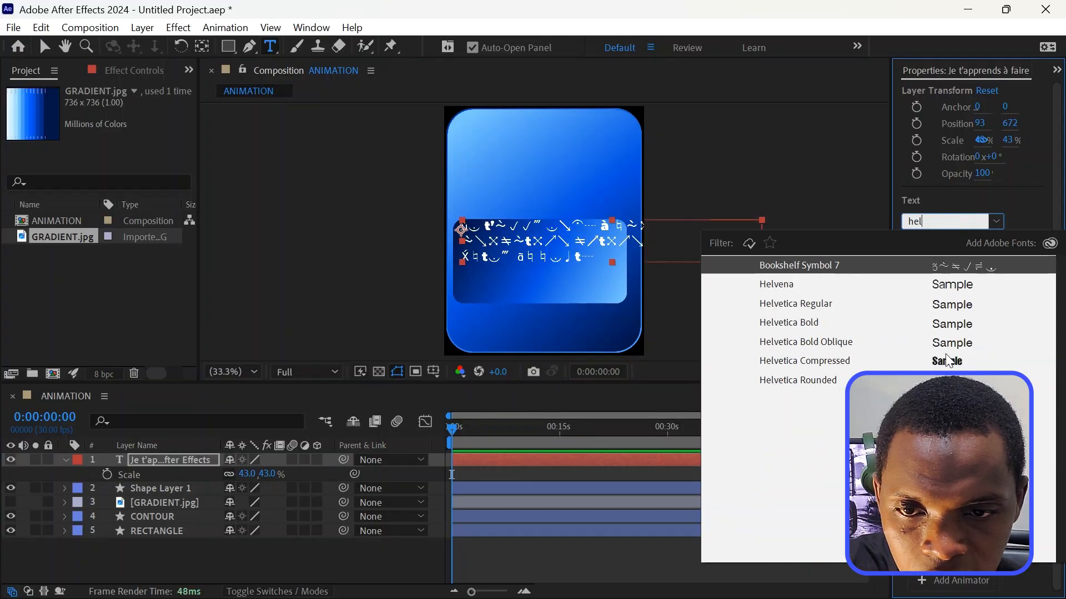
click(956, 326)
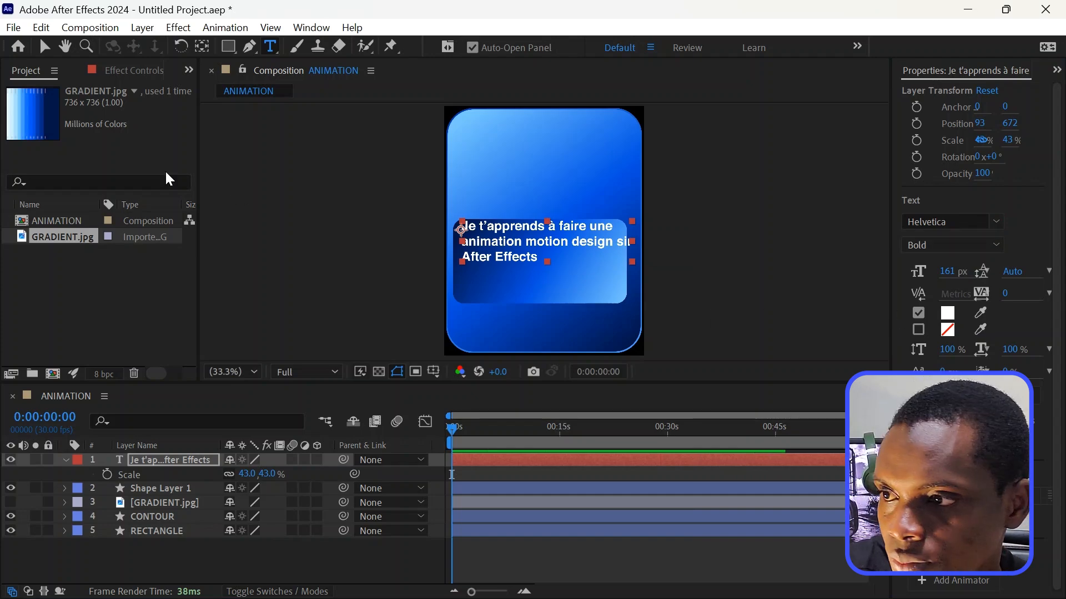
key(v)
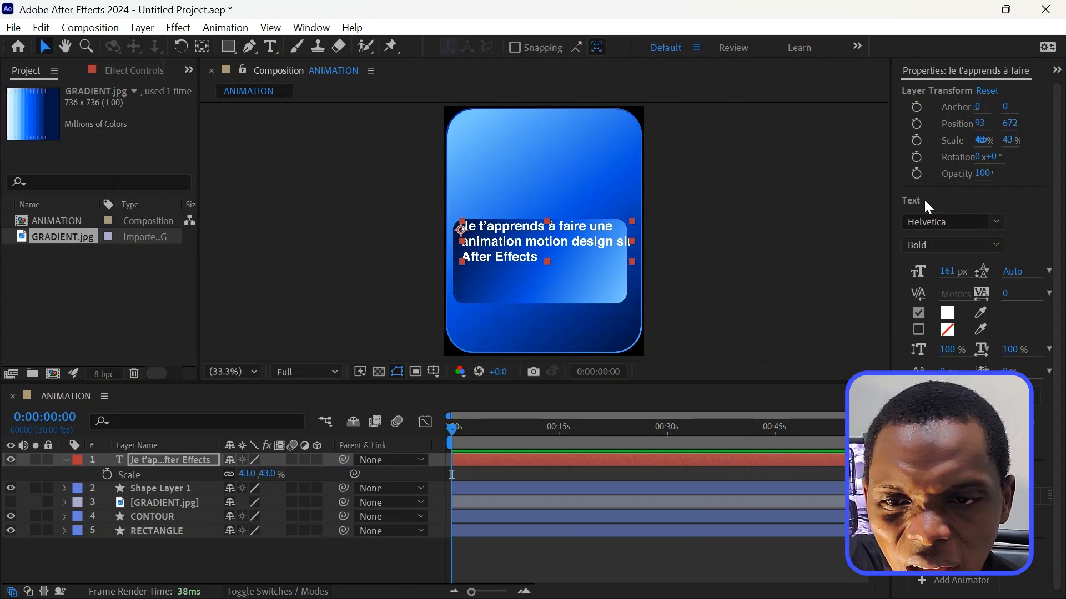
Change the text's font to Coolvetica Regular and move the text inside the small rectangle to position 114, 720
click(944, 221)
text(cool)
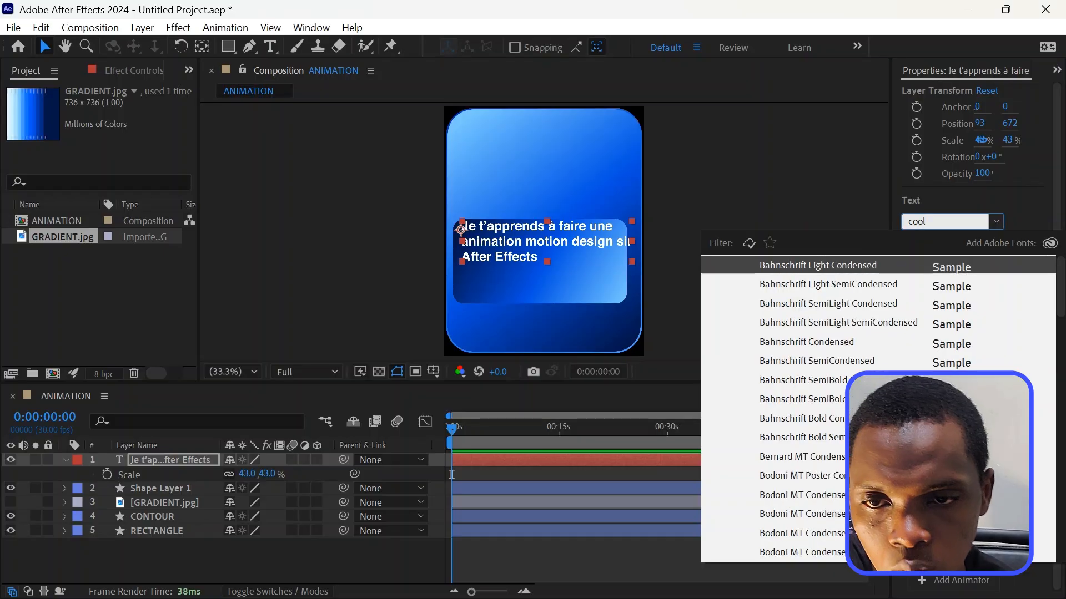
click(949, 328)
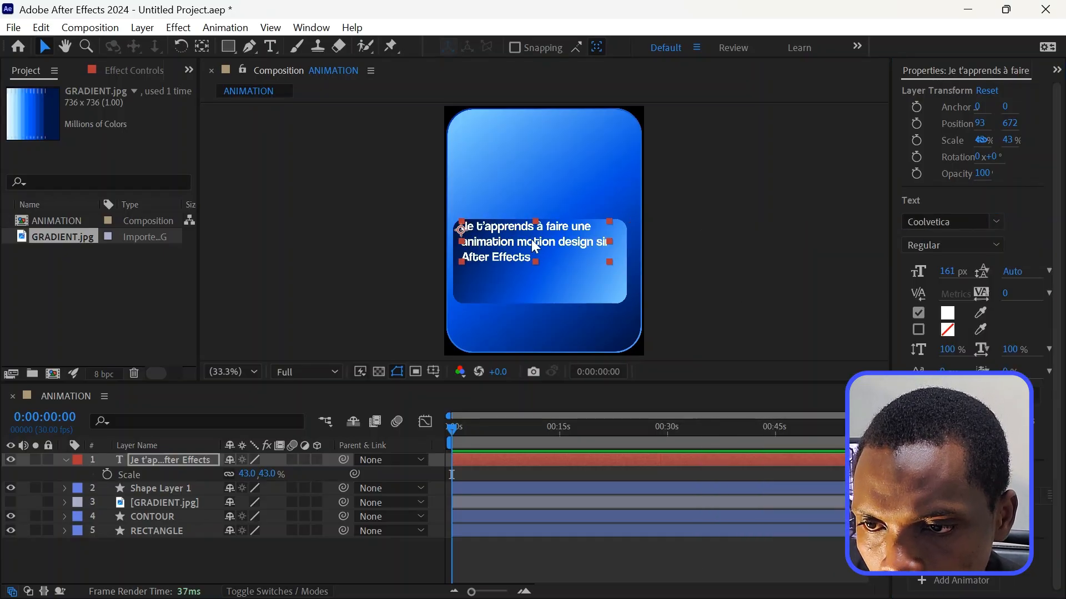
drag(531, 240, 535, 253)
click(523, 570)
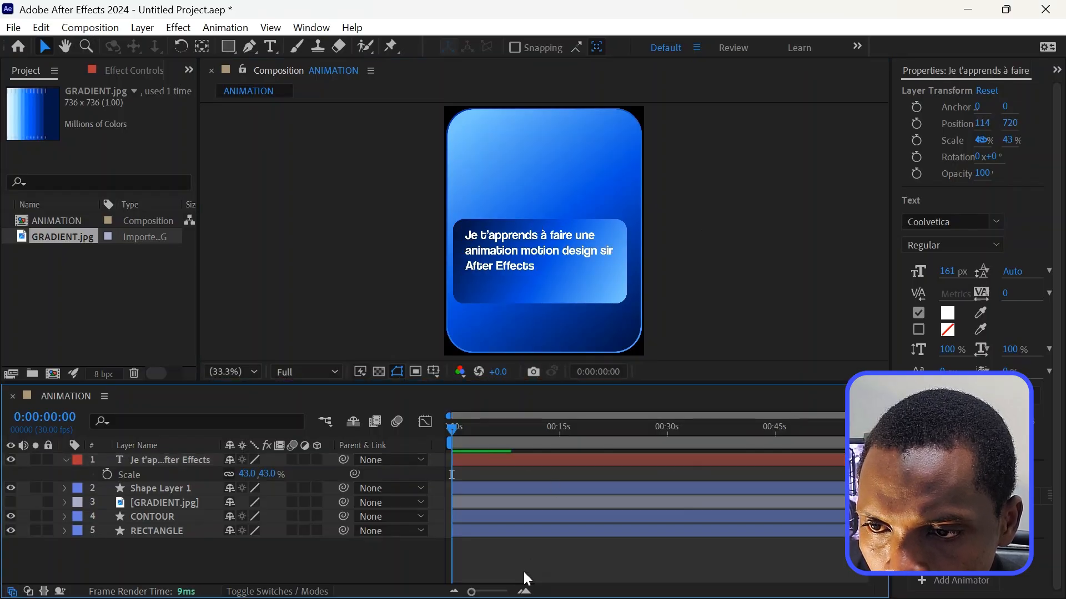
Correct the word "sir" to "sur" at the end of the text's second line
double_click(607, 251)
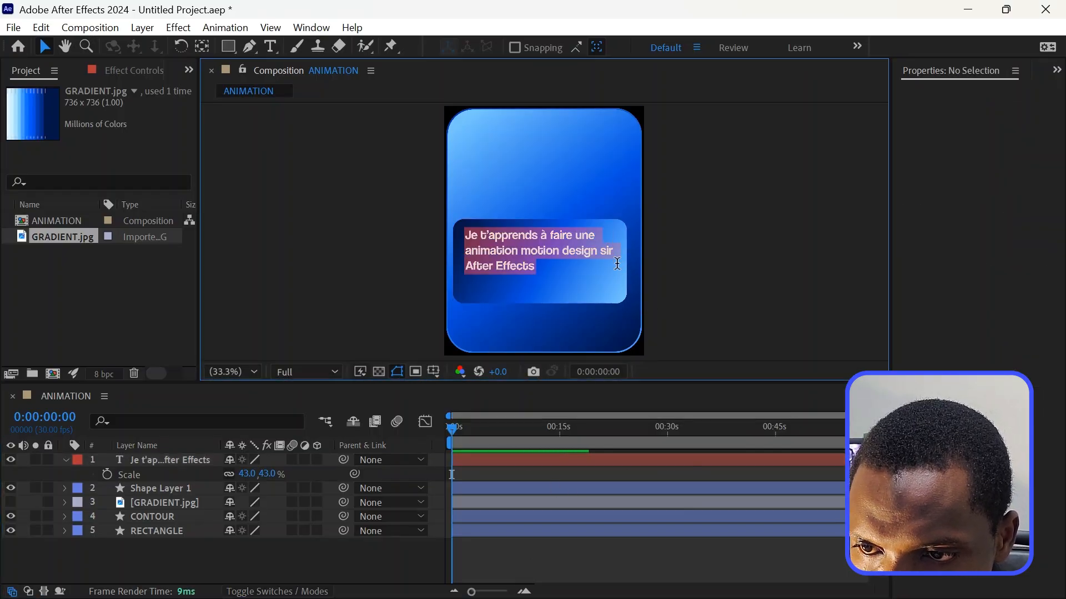
click(620, 260)
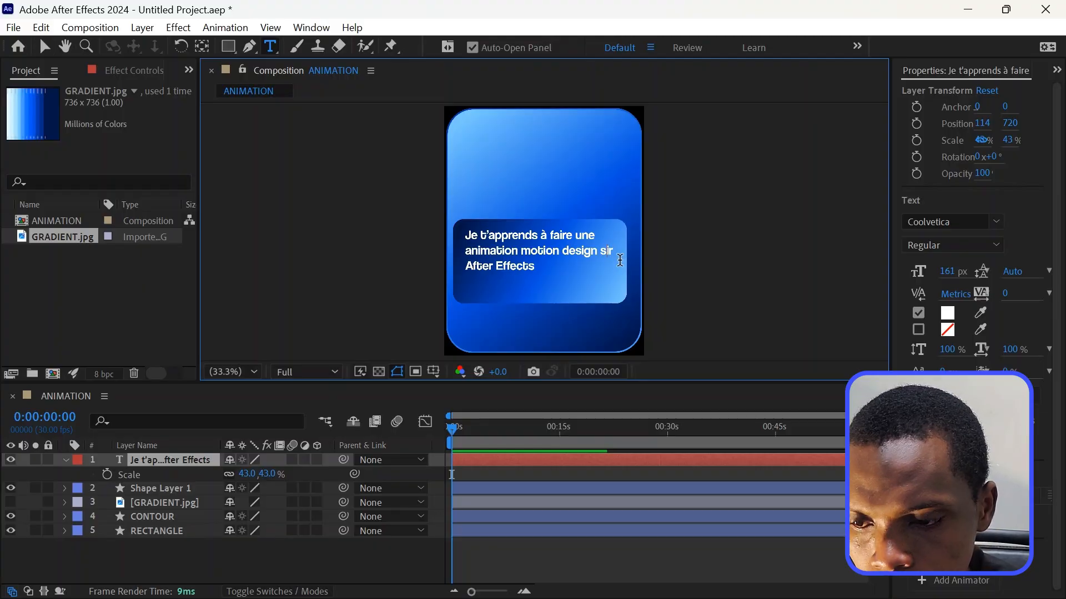
key(BackSpace)
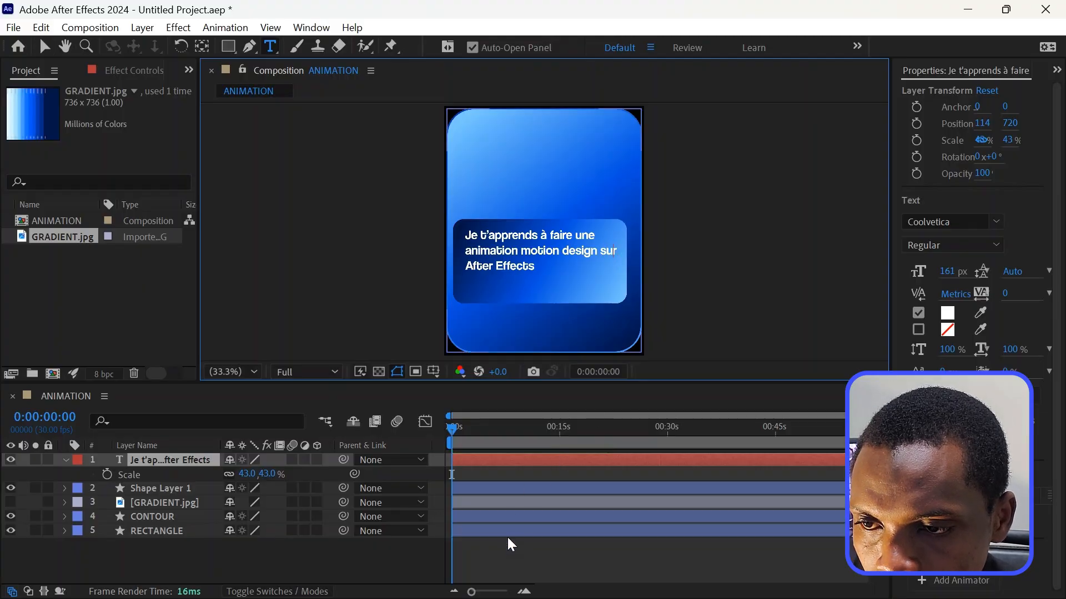
click(505, 565)
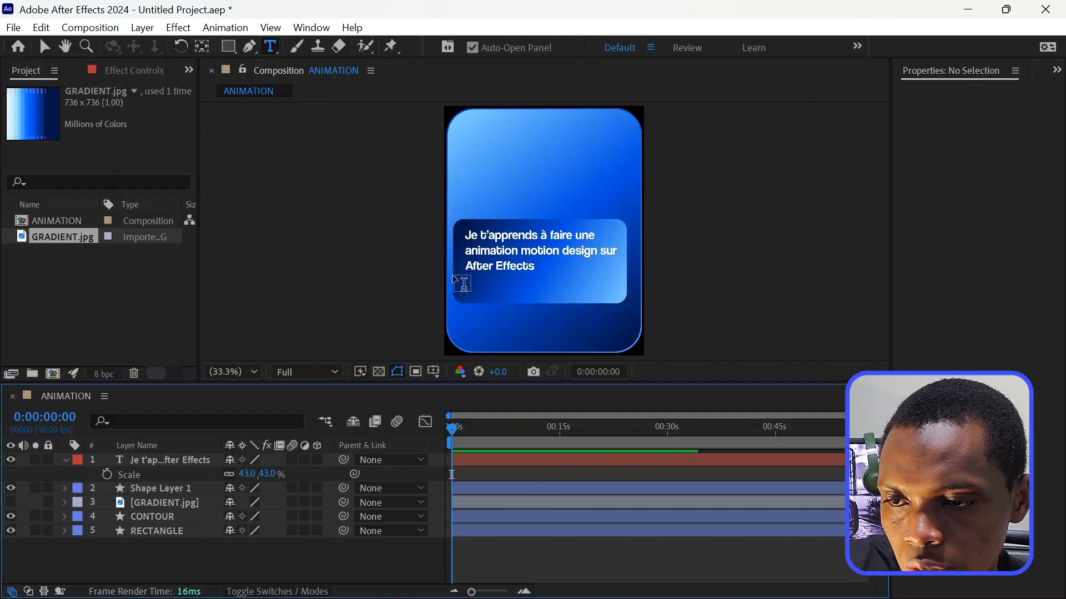
Nudge the text layer to the right until its X position is 129
click(188, 461)
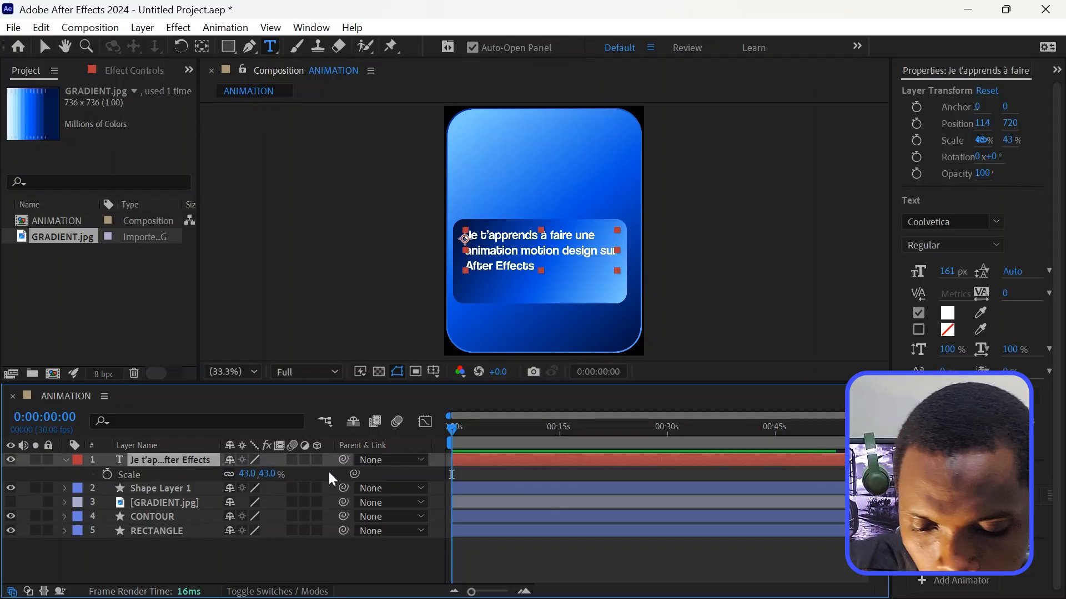
key(Right)
key(Right)
key(Right)
key(Right)
key(Right)
key(Right)
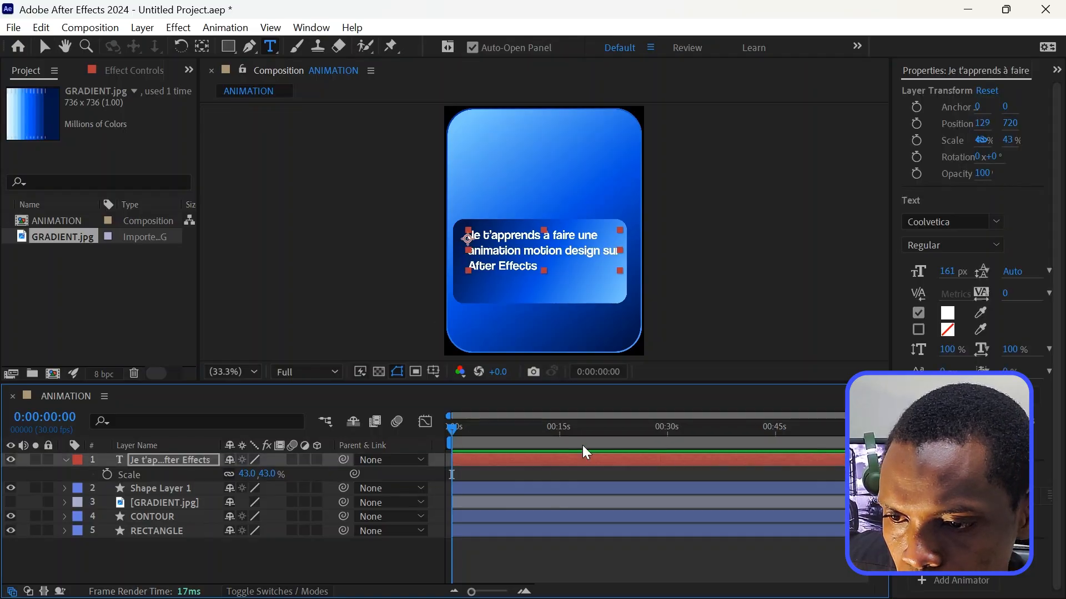
Nudge the small rectangle, Shape Layer 1, to X position 546 and reduce only its vertical scale to 74%
click(475, 491)
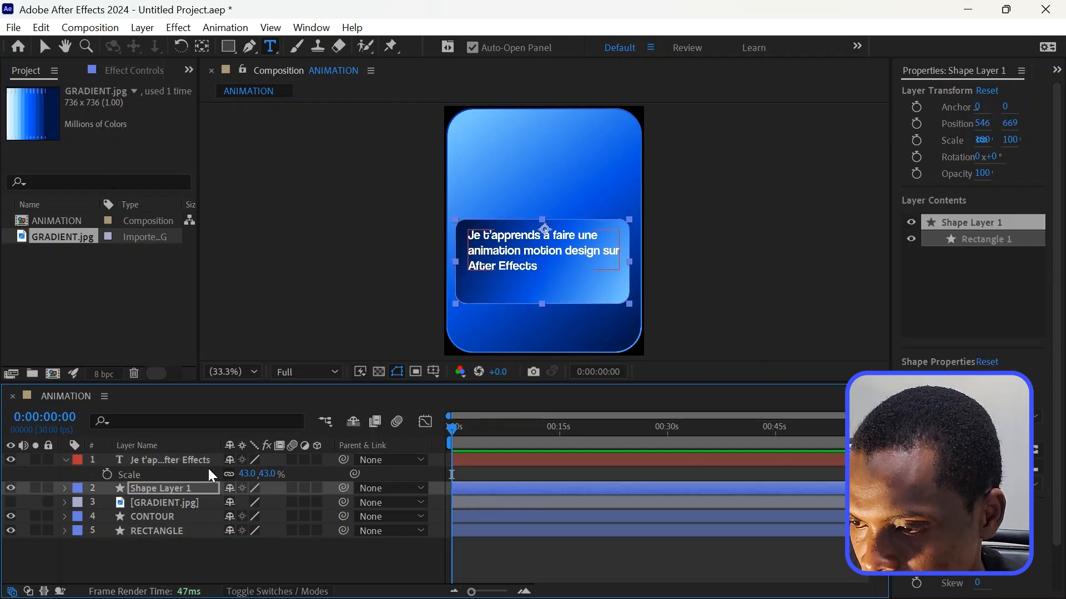
key(s)
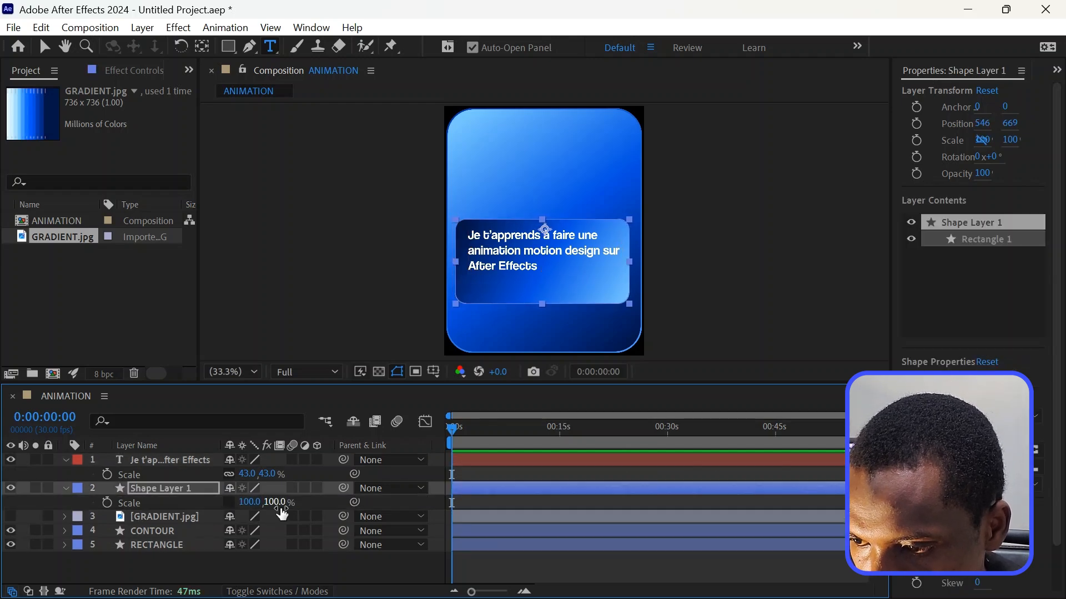
drag(274, 502, 262, 504)
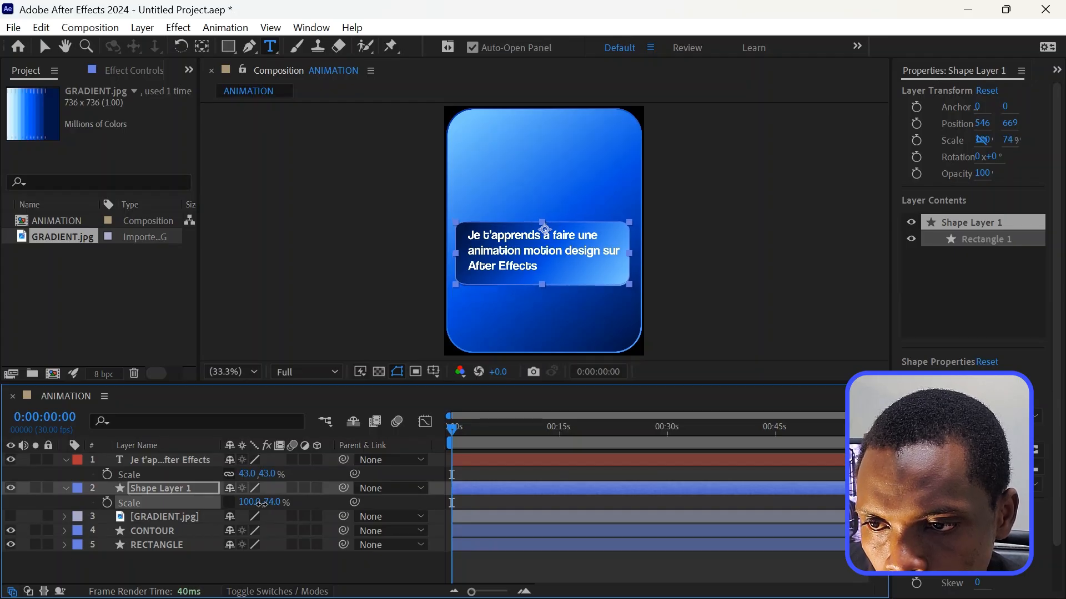
click(530, 555)
Set the text layer's blending mode to Overlay and collapse the expanded properties of the text and Shape Layer 1
click(152, 462)
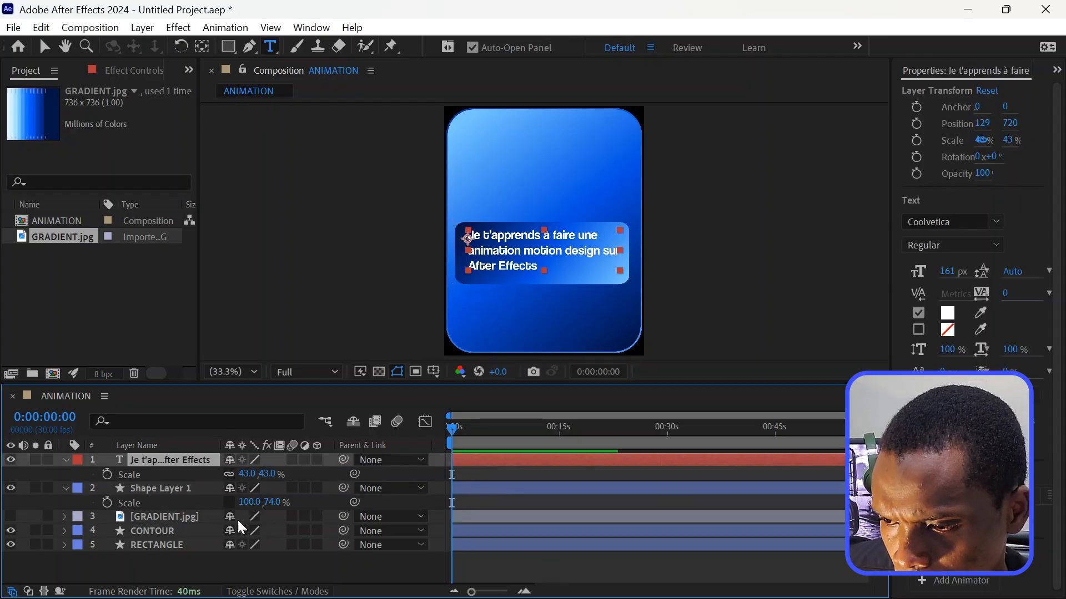
click(287, 591)
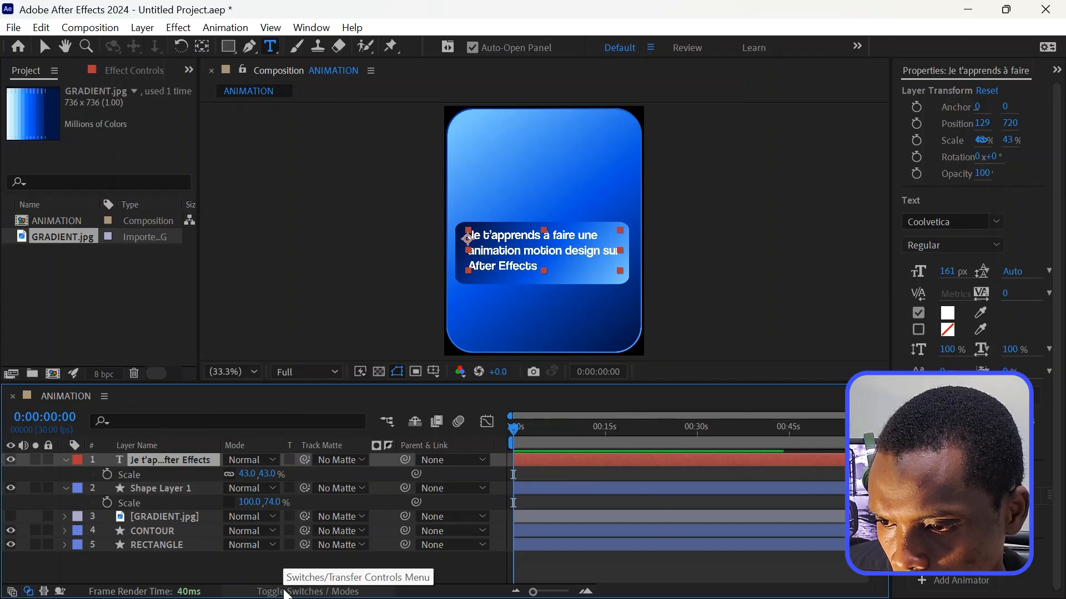
click(243, 459)
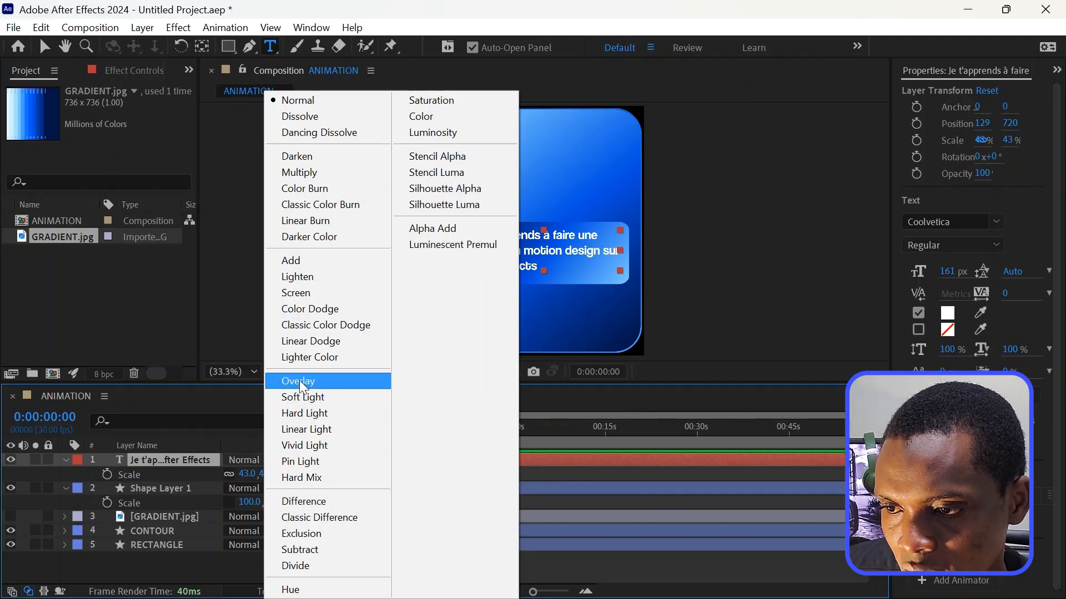
click(299, 382)
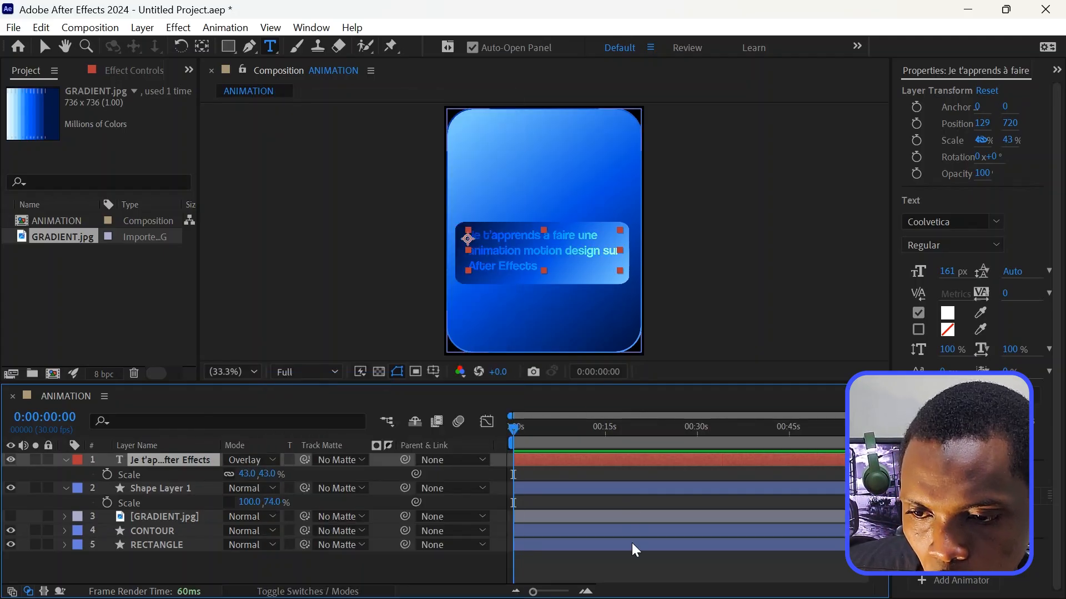
click(604, 554)
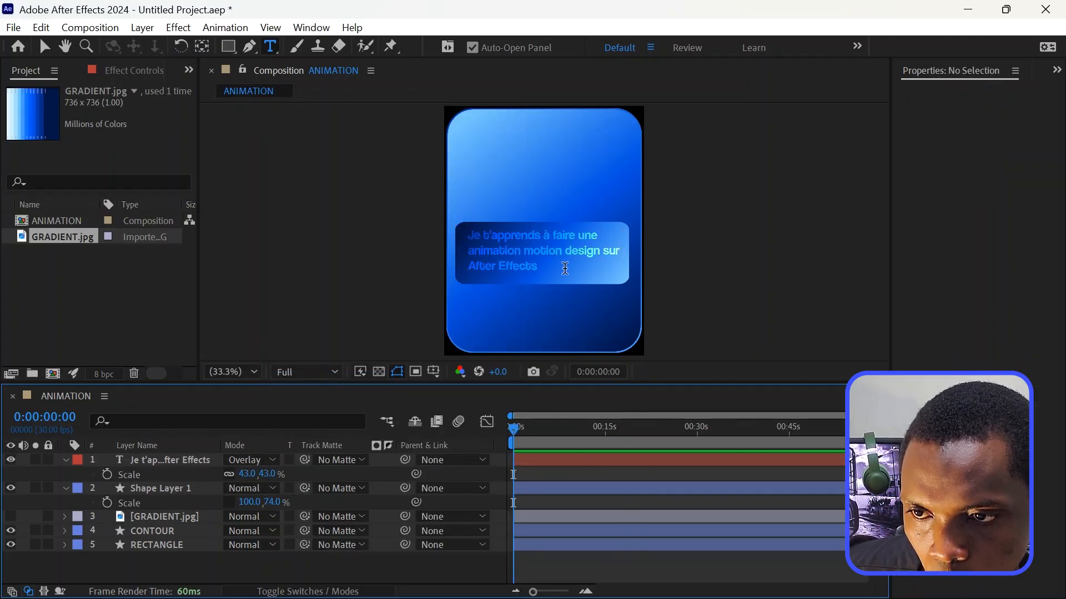
click(65, 488)
click(64, 460)
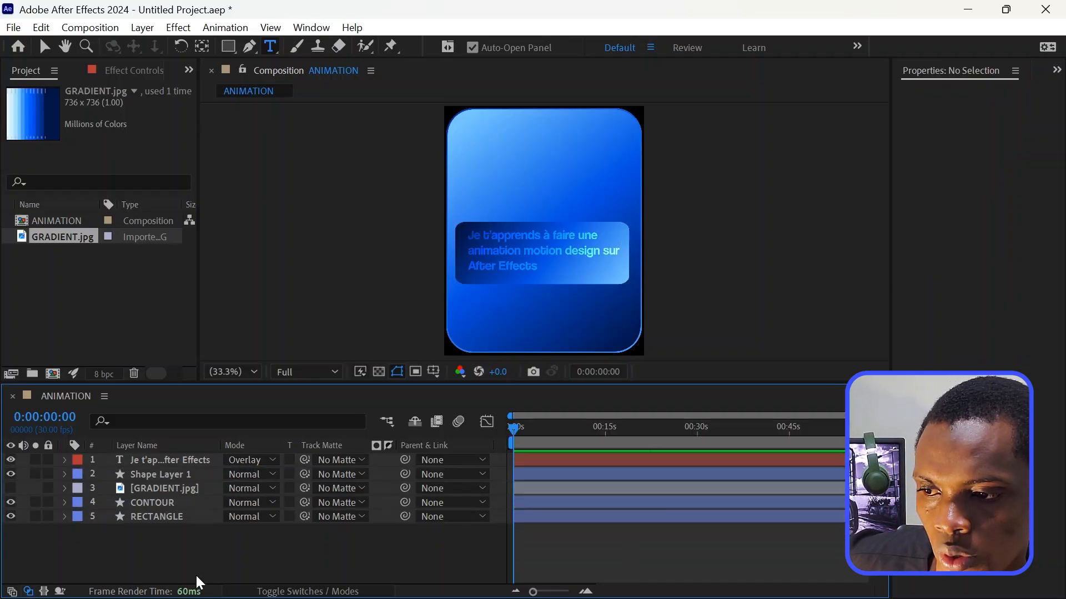
Draw a circle with a solid light blue fill above the small rectangle, centred at about 598, 334
click(227, 50)
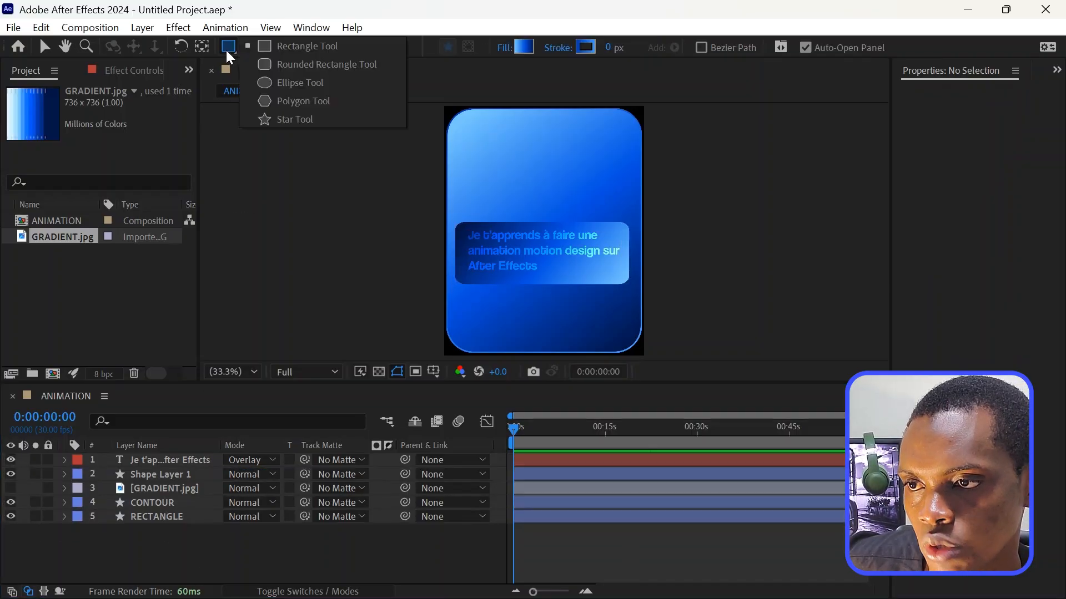
click(276, 83)
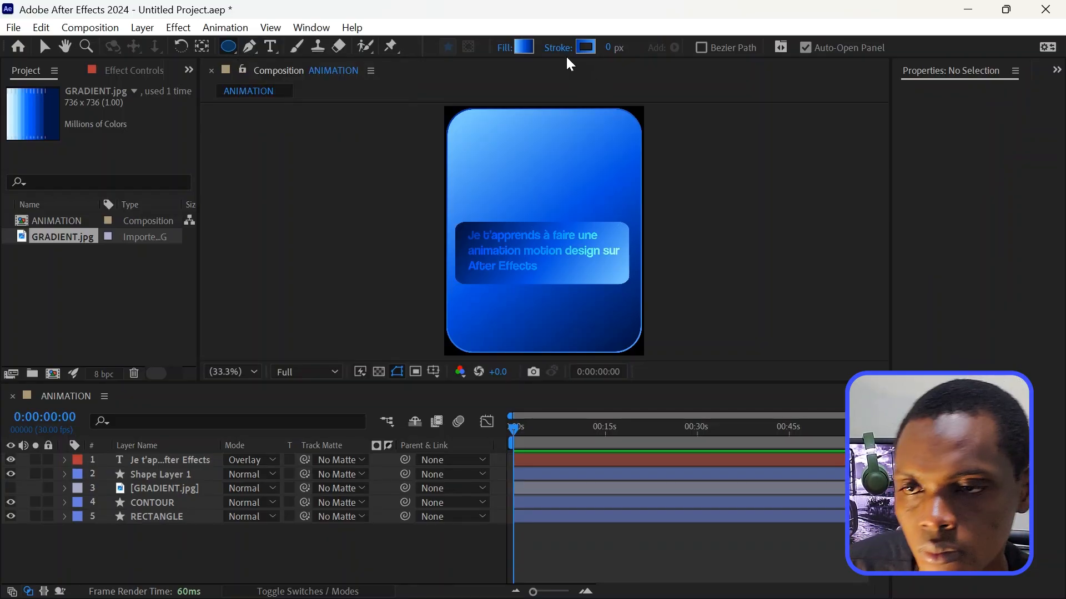
click(516, 47)
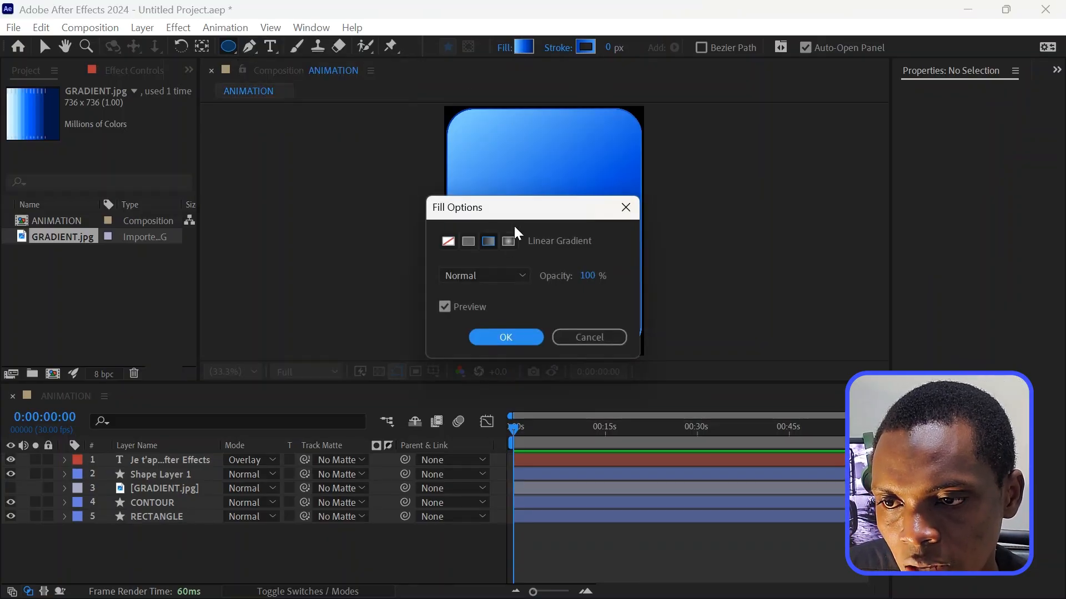
click(468, 242)
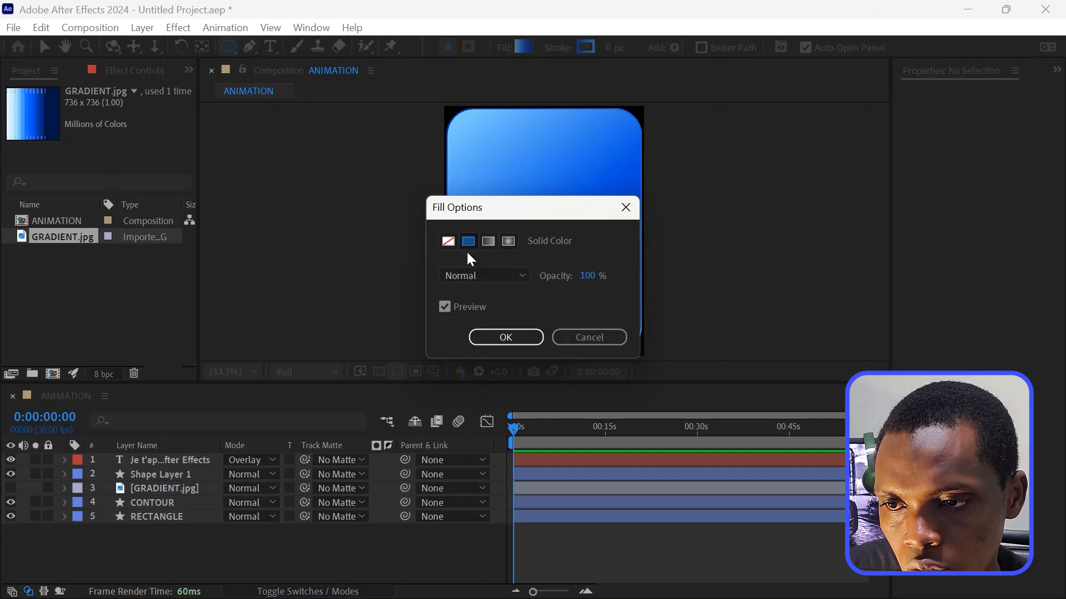
click(498, 338)
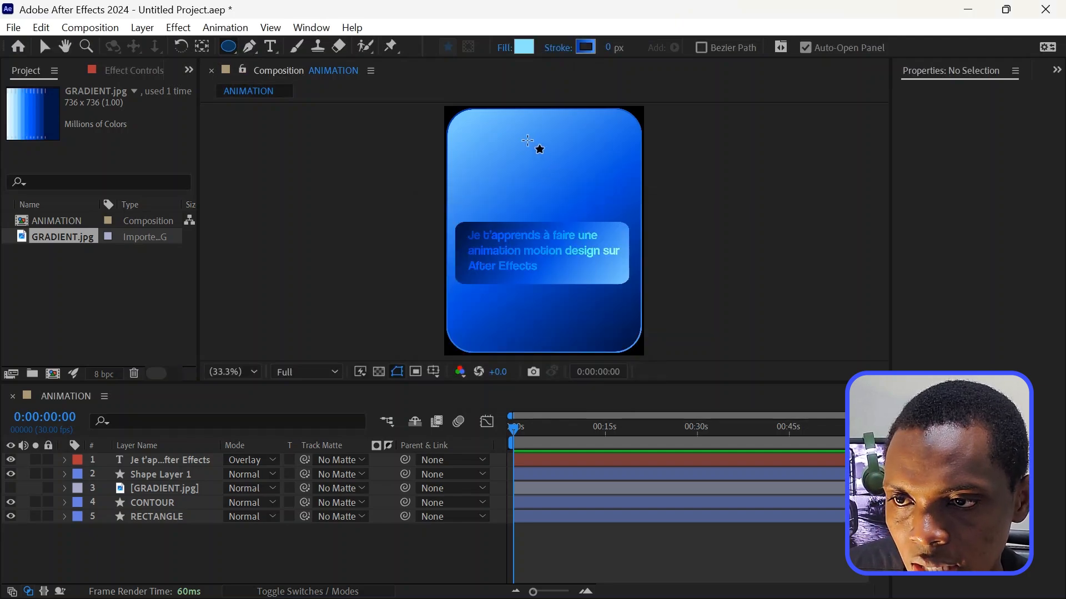
drag(527, 142, 589, 202)
click(555, 488)
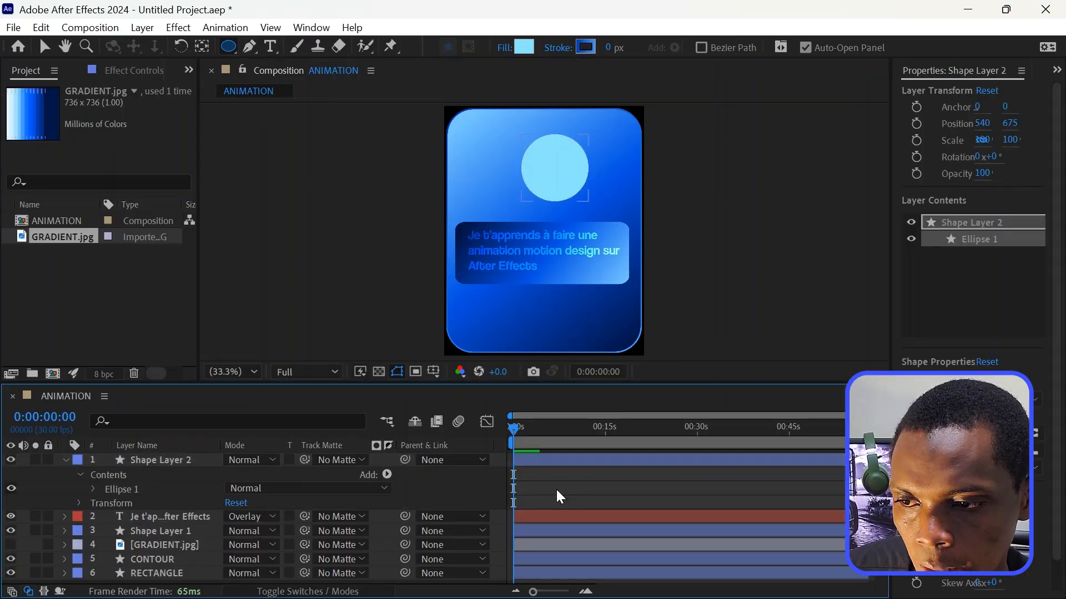
Rename the circle's layer "CECLE" and collapse its properties
click(527, 460)
key(Return)
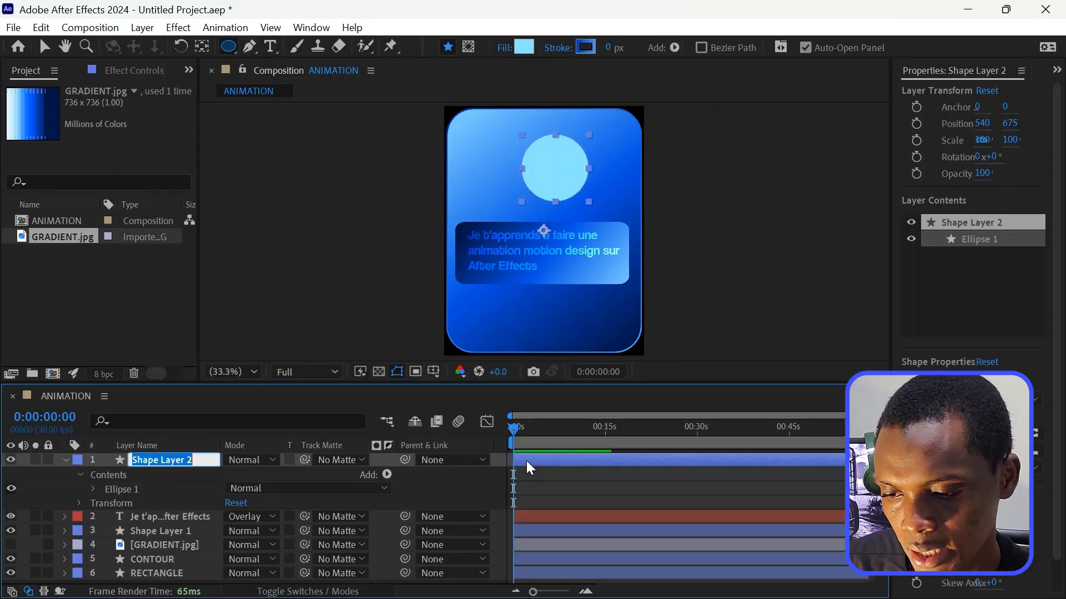
text(CECLE)
key(Return)
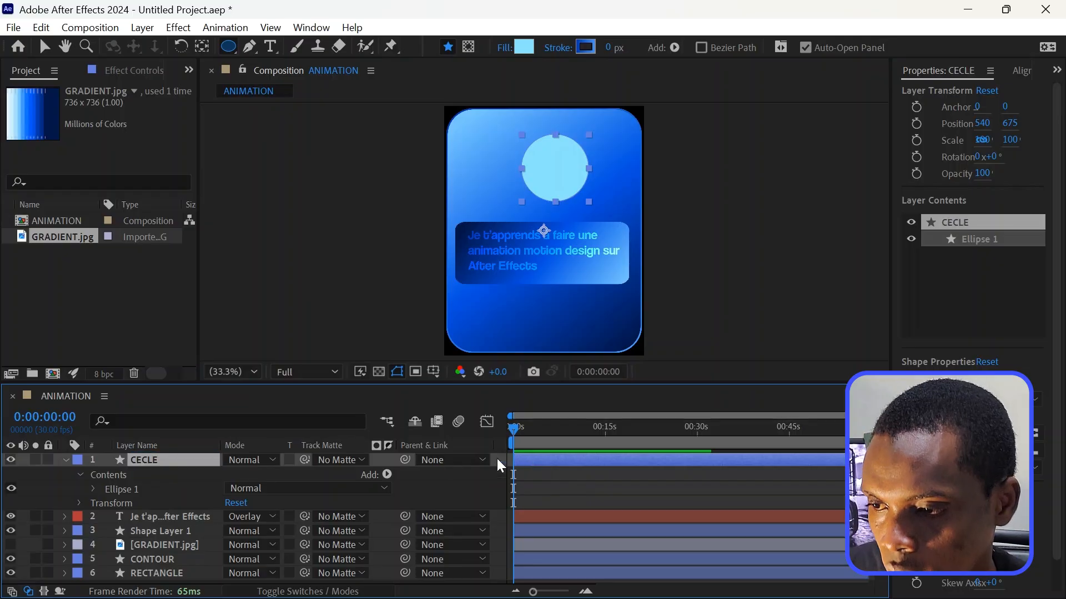
click(65, 460)
Place the circle's anchor point at its centre and nudge the circle to about position 538, 304
click(205, 45)
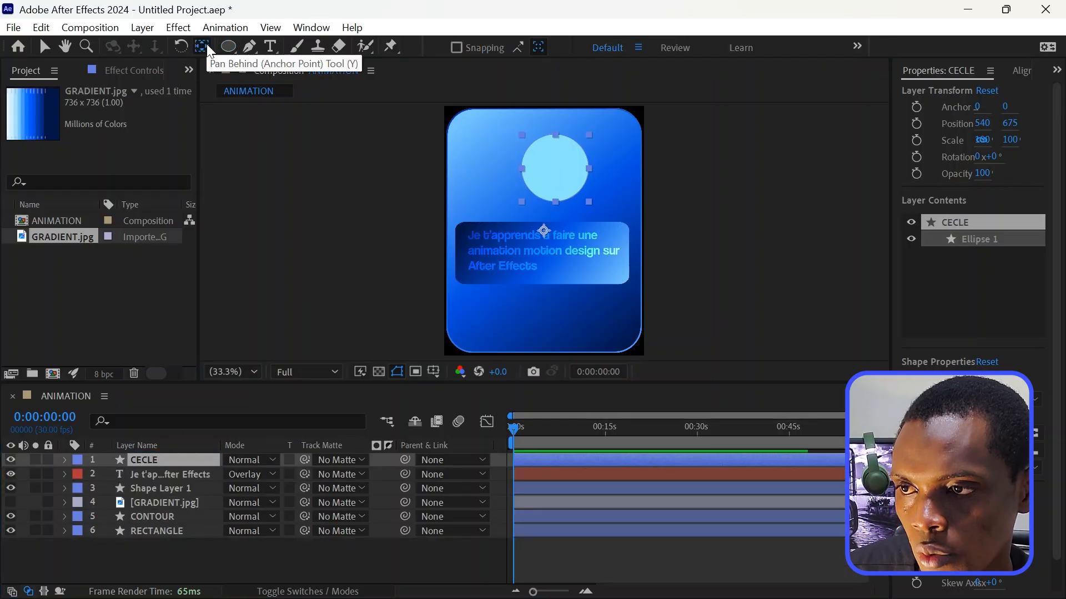
drag(544, 230, 555, 168)
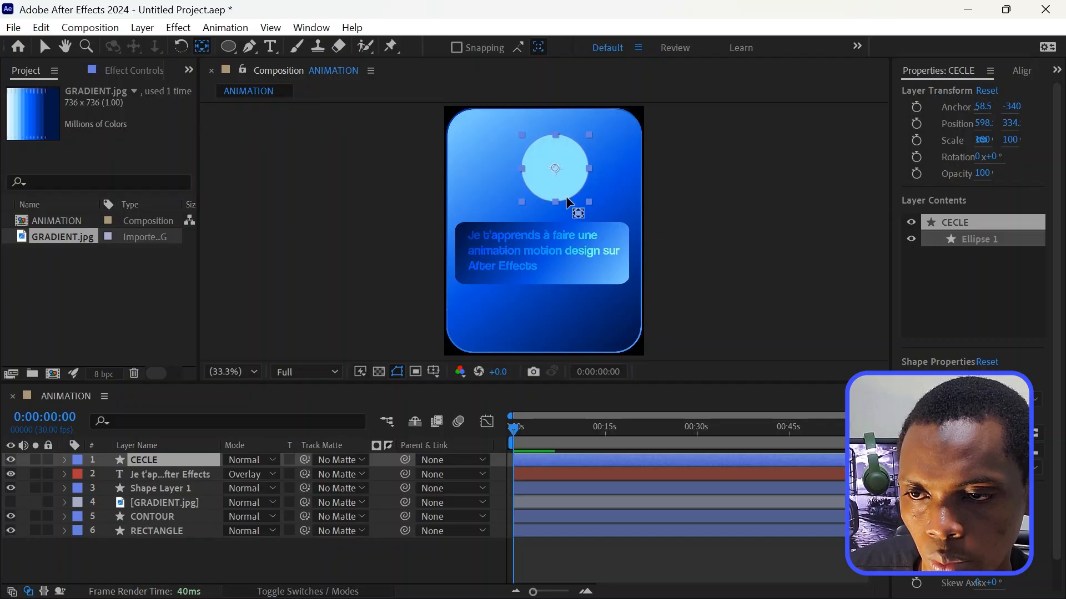
click(587, 460)
key(shift+Up)
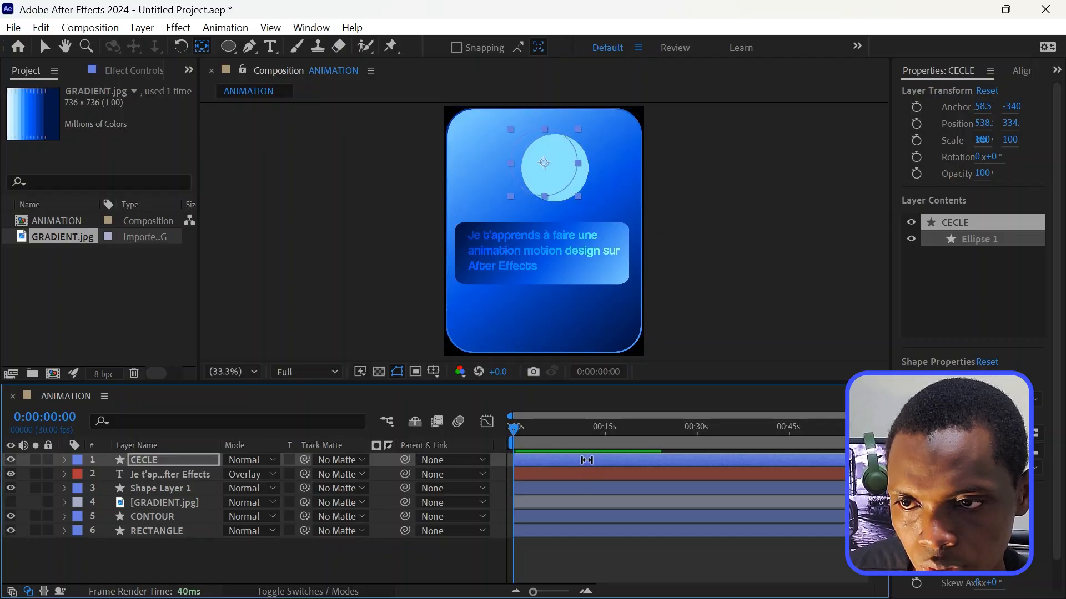
key(shift+Left)
key(shift+Left)
click(47, 47)
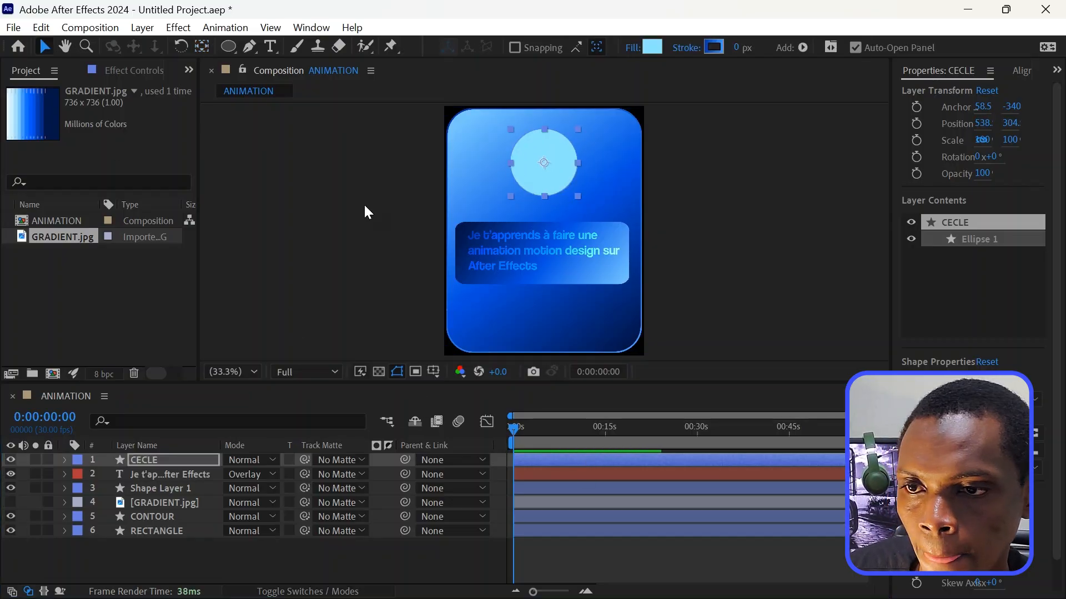
Duplicate the CECLE layer and rename the copy "CECLE Contour"
click(159, 462)
key(ctrl+d)
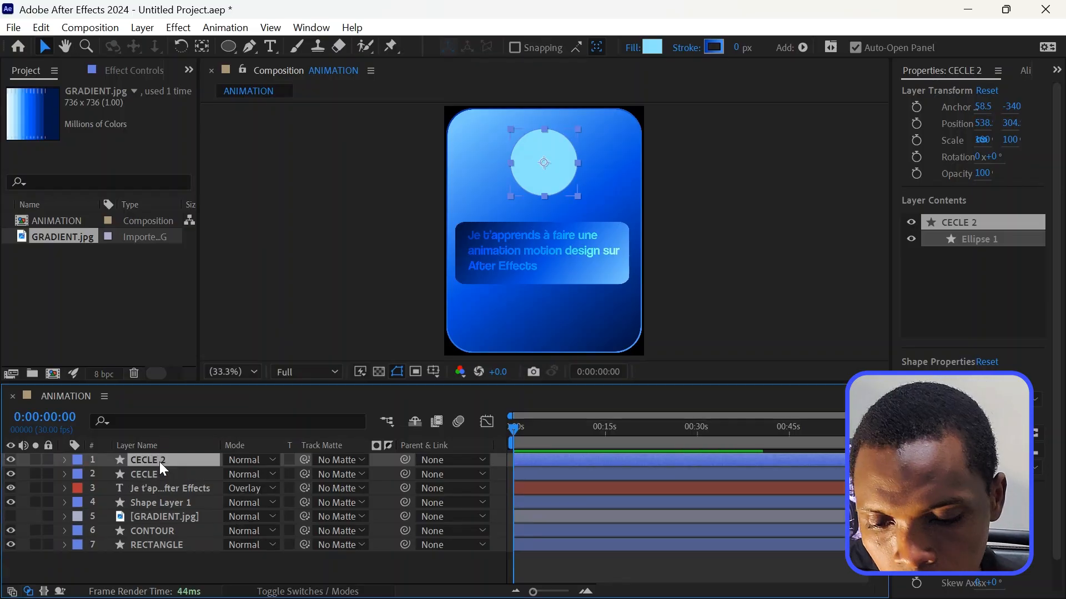
key(Return)
click(168, 469)
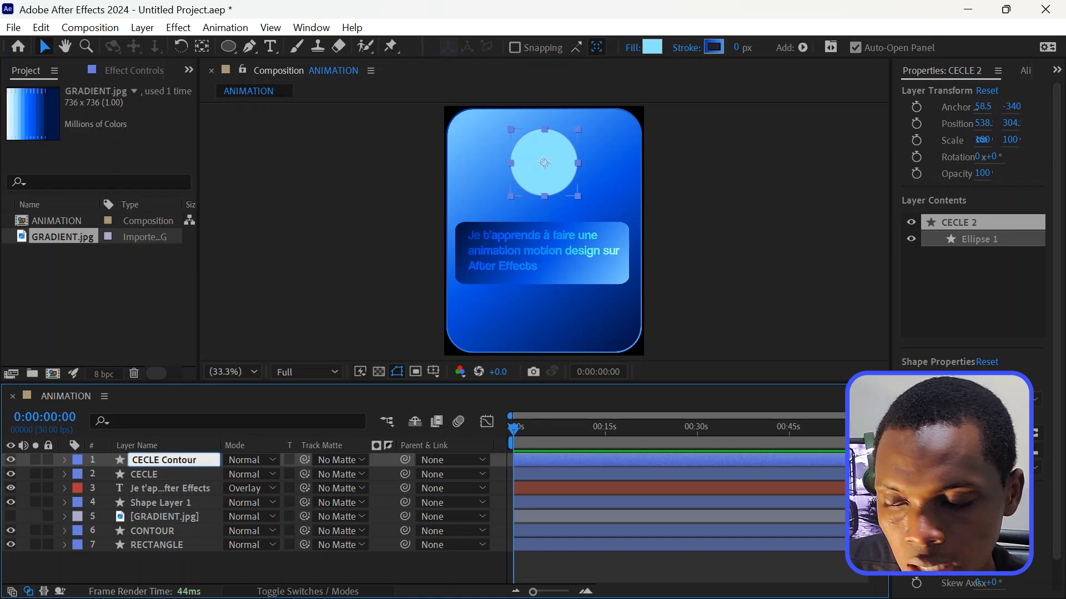
text(Contour)
key(Return)
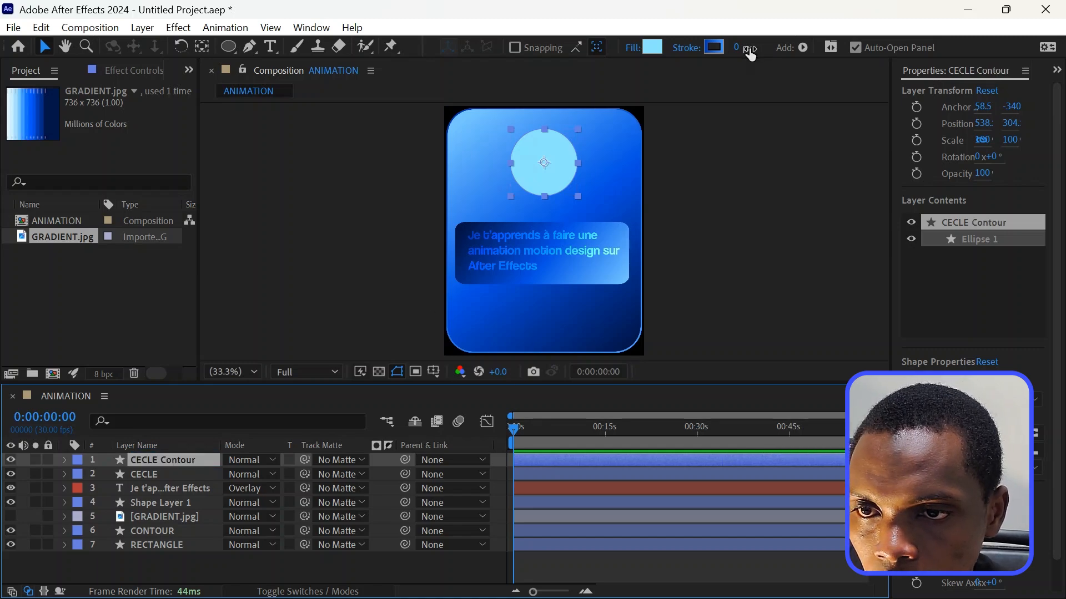
click(639, 50)
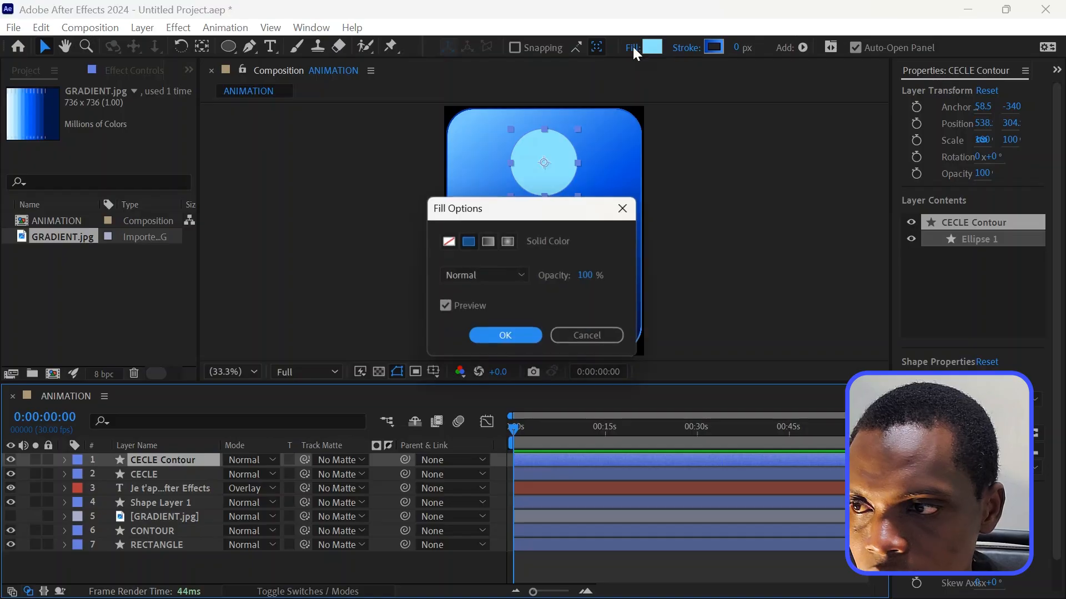
click(577, 336)
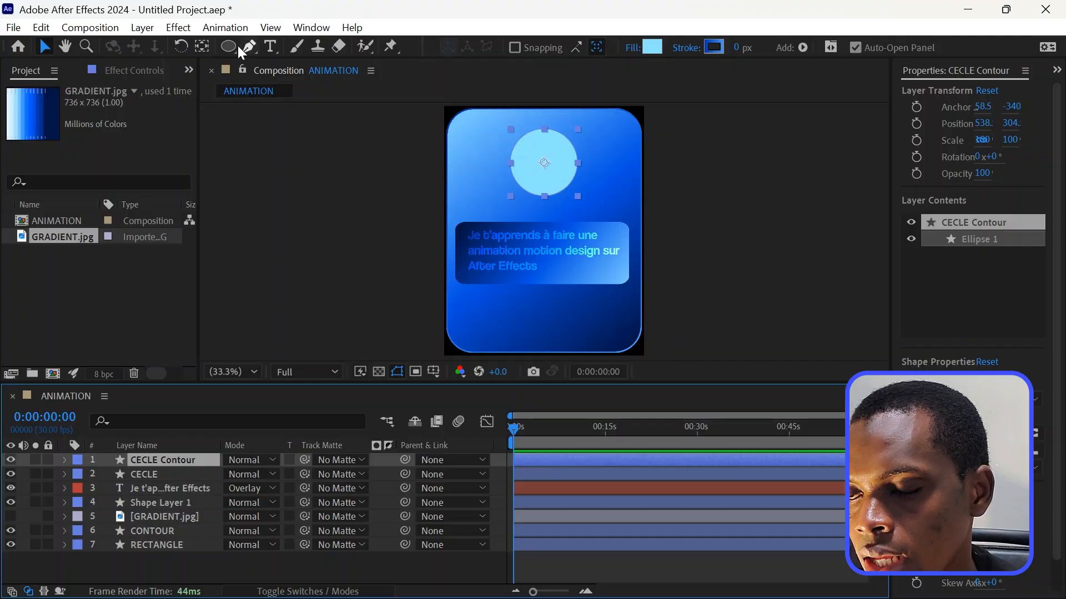
Remove the fill from the CECLE Contour circle by setting its fill type to None
click(223, 50)
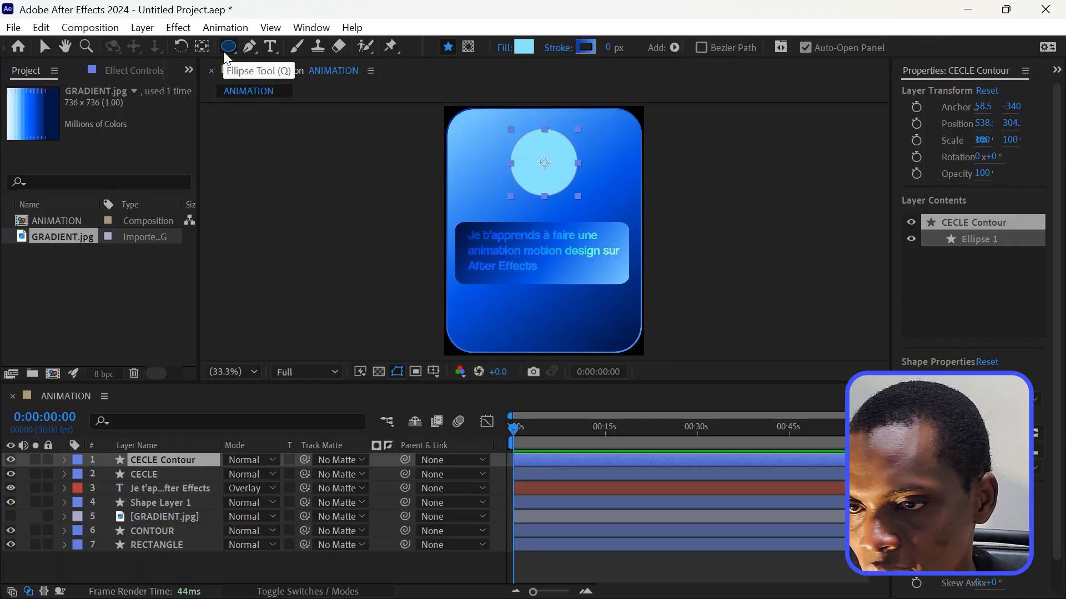
click(502, 46)
click(448, 242)
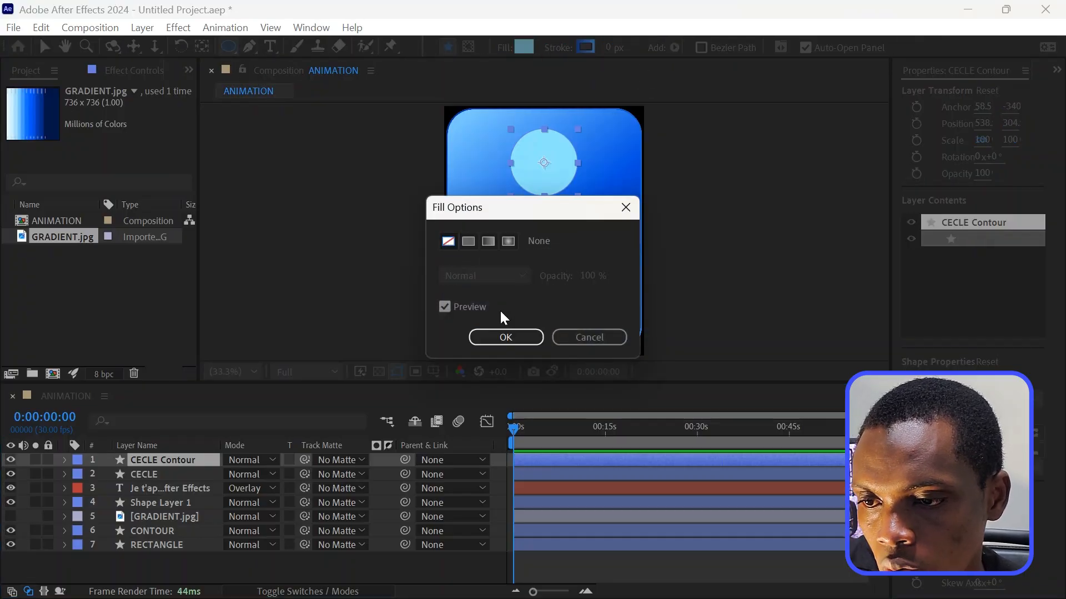
click(505, 338)
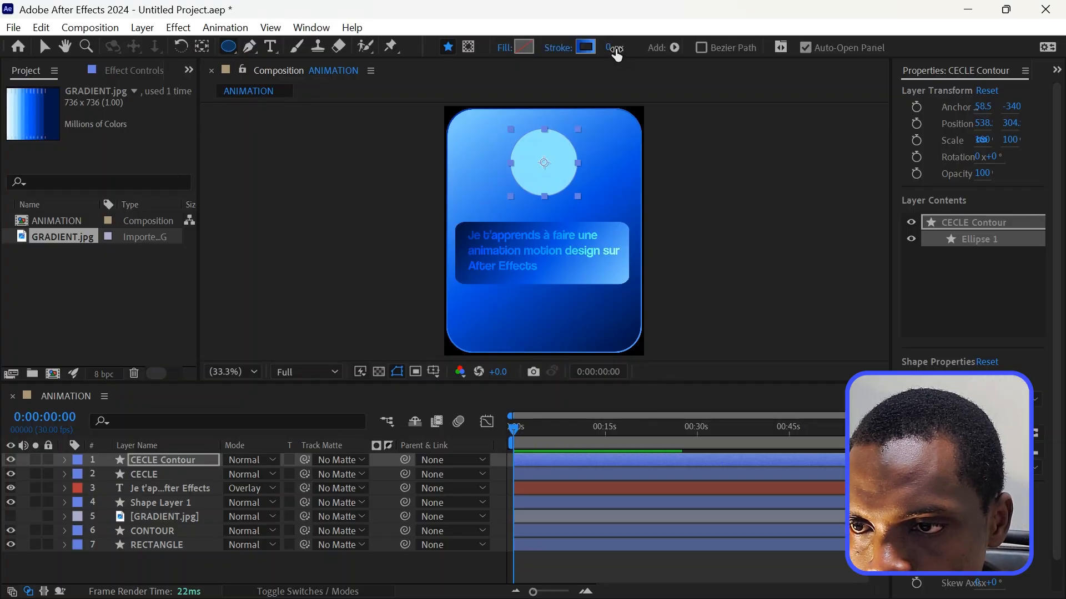
Give the CECLE Contour circle a 13 px gradient stroke with the gradient running diagonally to its lower-right corner
drag(645, 59, 651, 60)
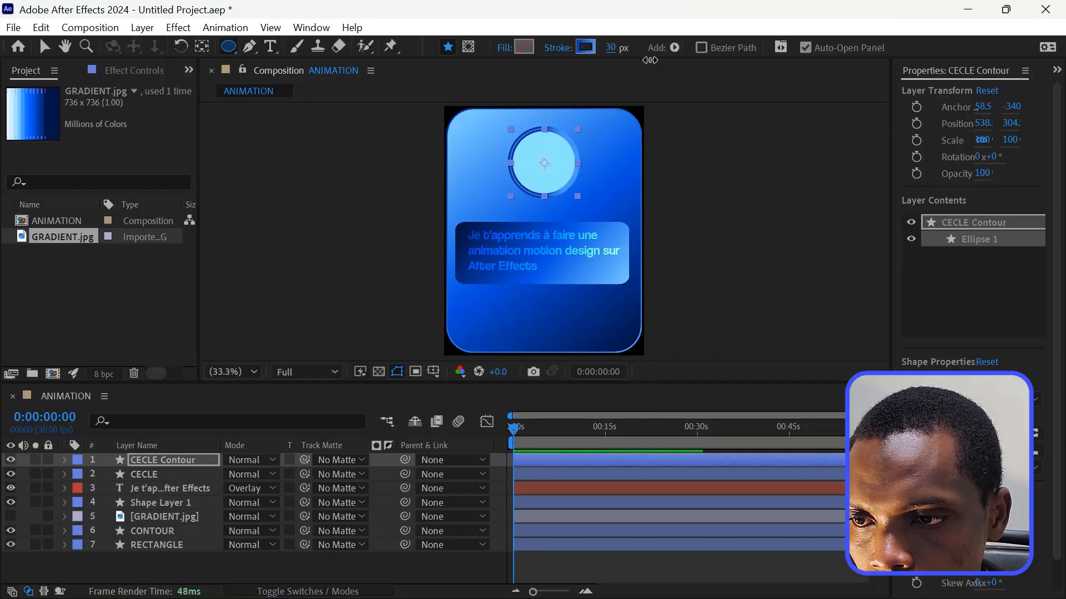
click(45, 46)
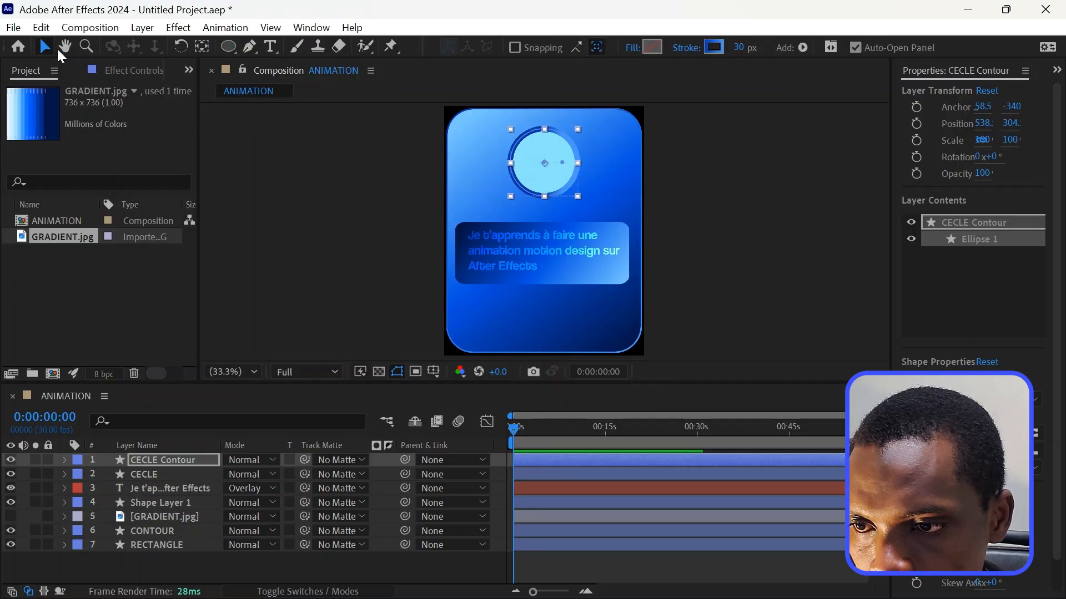
drag(562, 164, 578, 197)
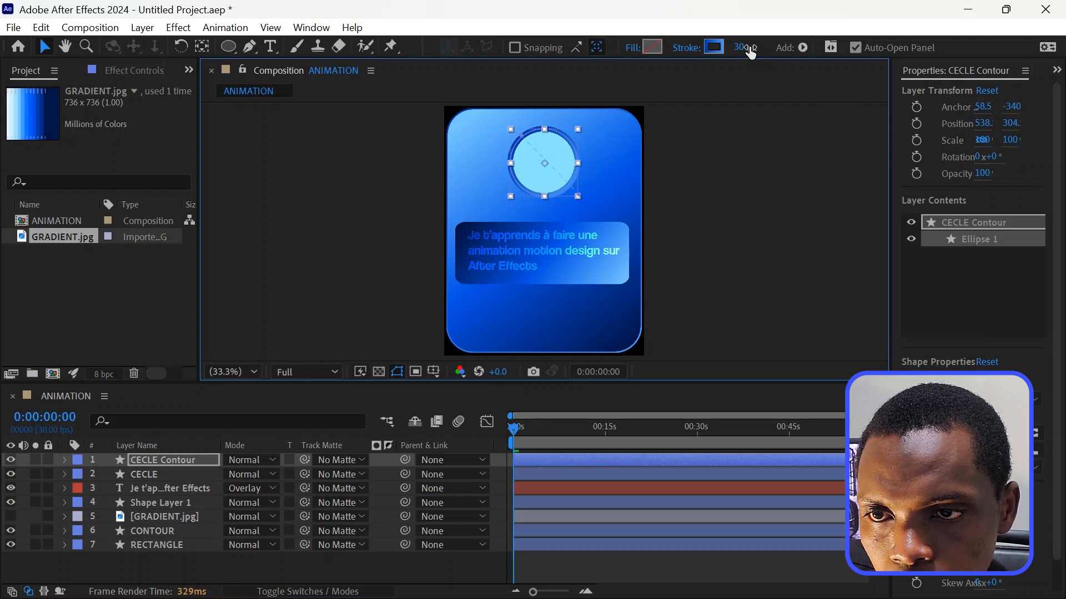
drag(746, 48, 742, 60)
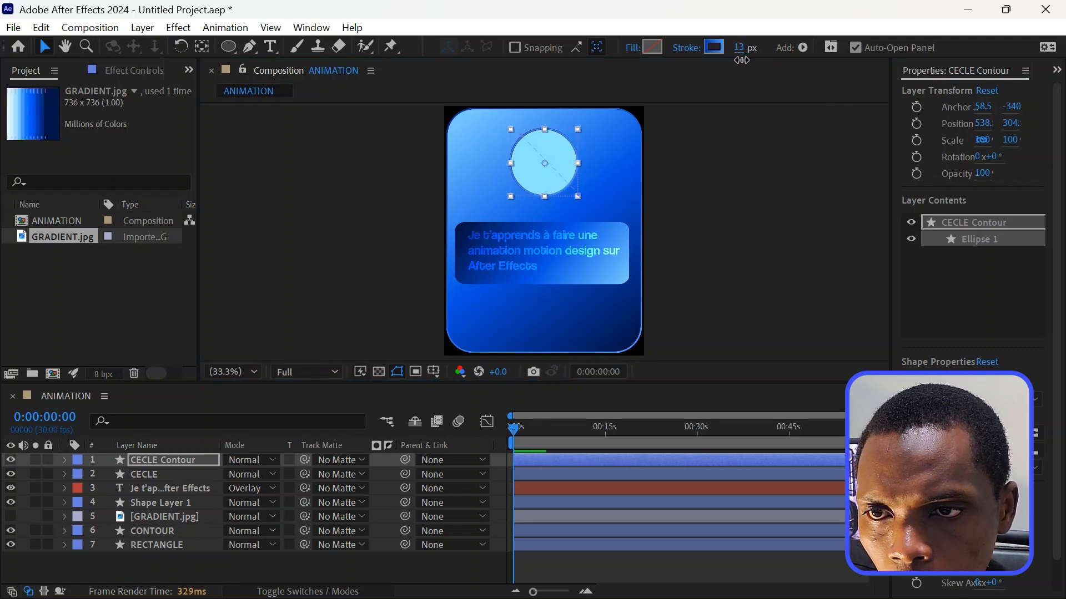
click(215, 564)
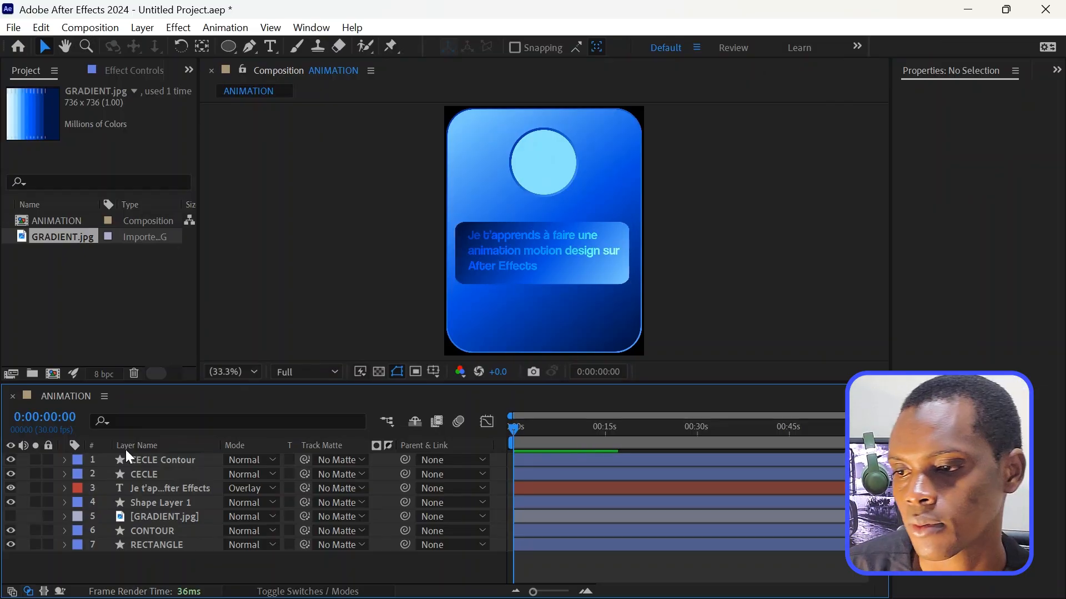
Import the PROFIL image and add it to the composition as the topmost layer
double_click(48, 277)
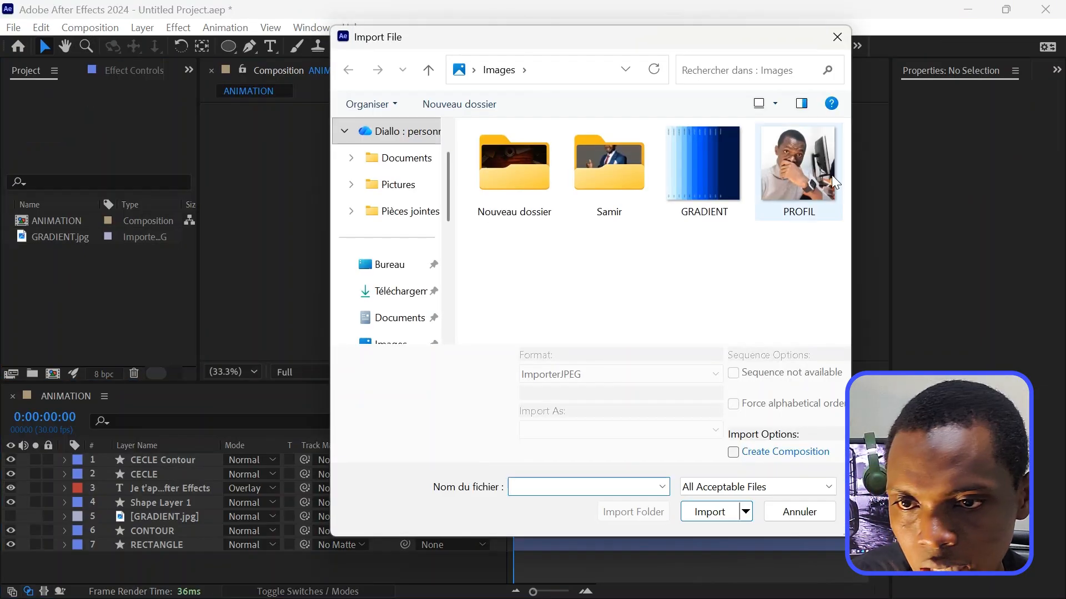
double_click(814, 161)
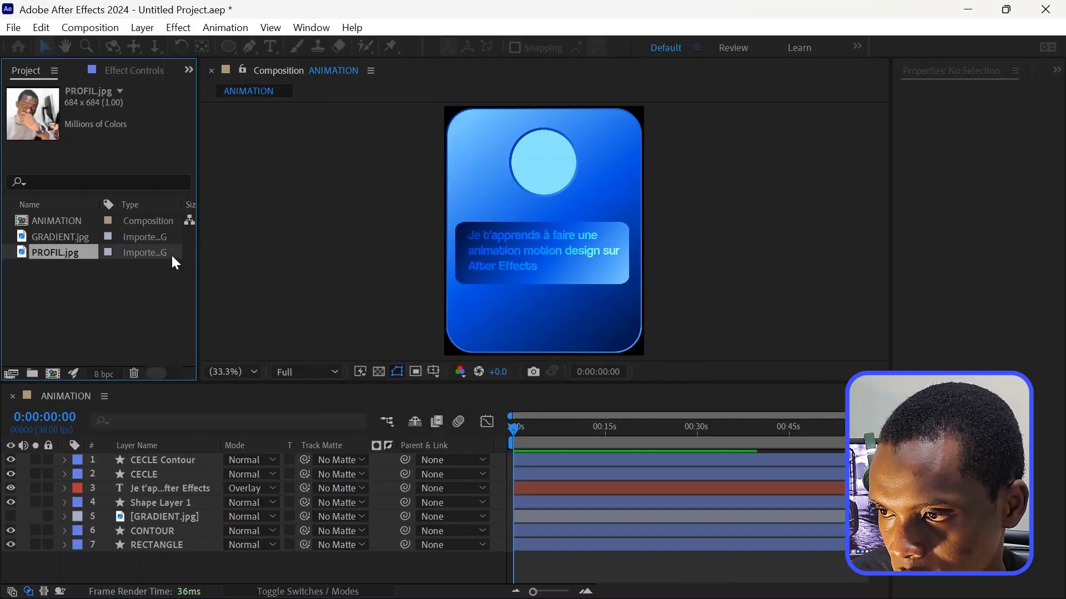
drag(61, 252, 162, 460)
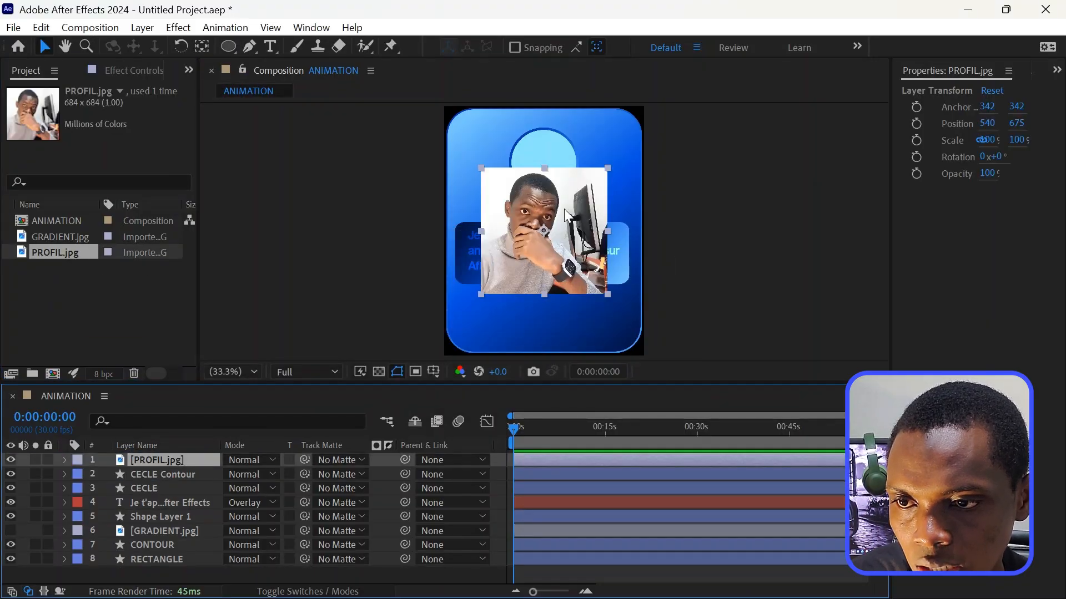
Scale the PROFIL.jpg photo to 87% and place it over the circle at about position 567, 369
drag(571, 202, 584, 145)
key(s)
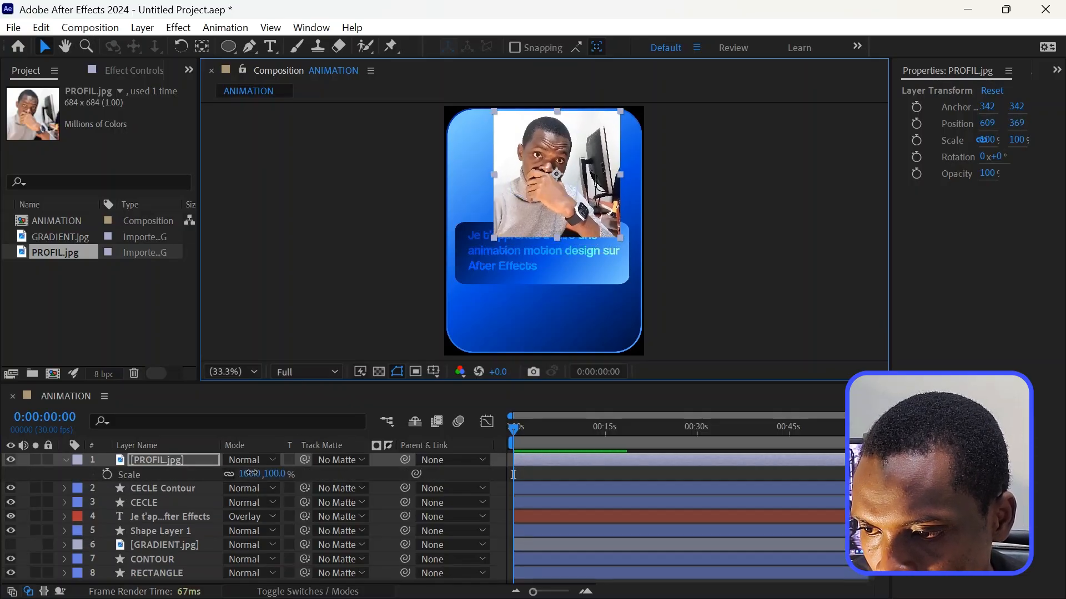
drag(250, 473, 248, 479)
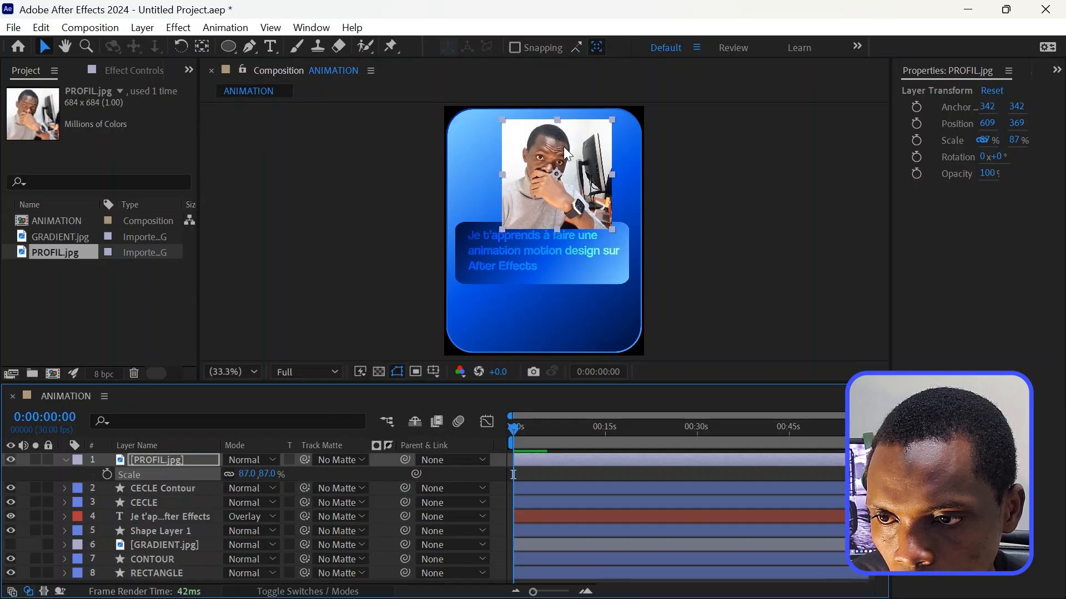
drag(584, 155, 577, 155)
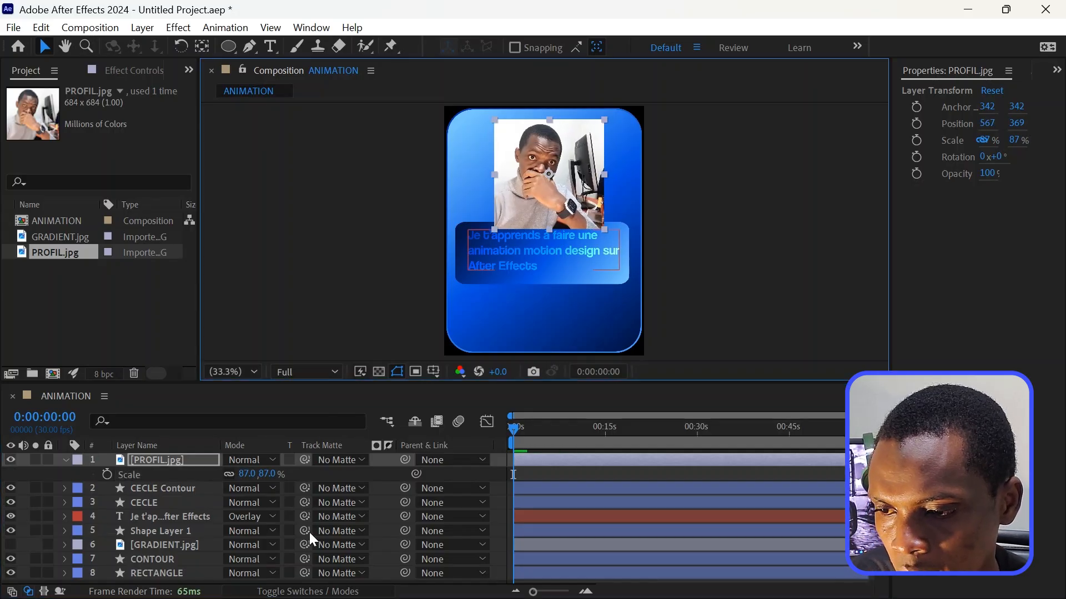
Set the CECLE layer as the track matte of the PROFIL.jpg layer
click(299, 592)
click(300, 592)
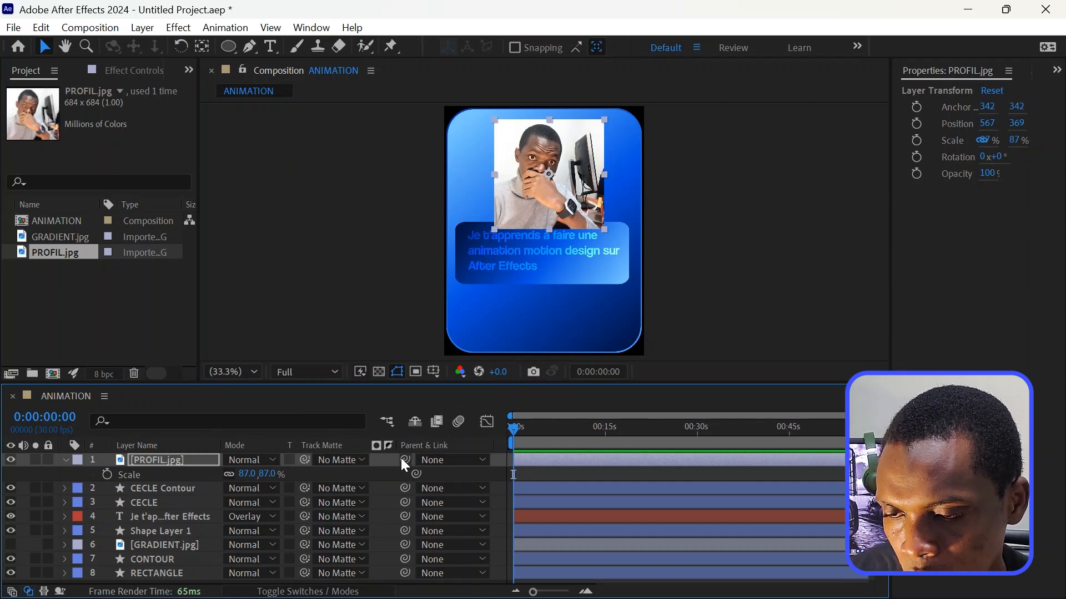
drag(303, 459, 153, 506)
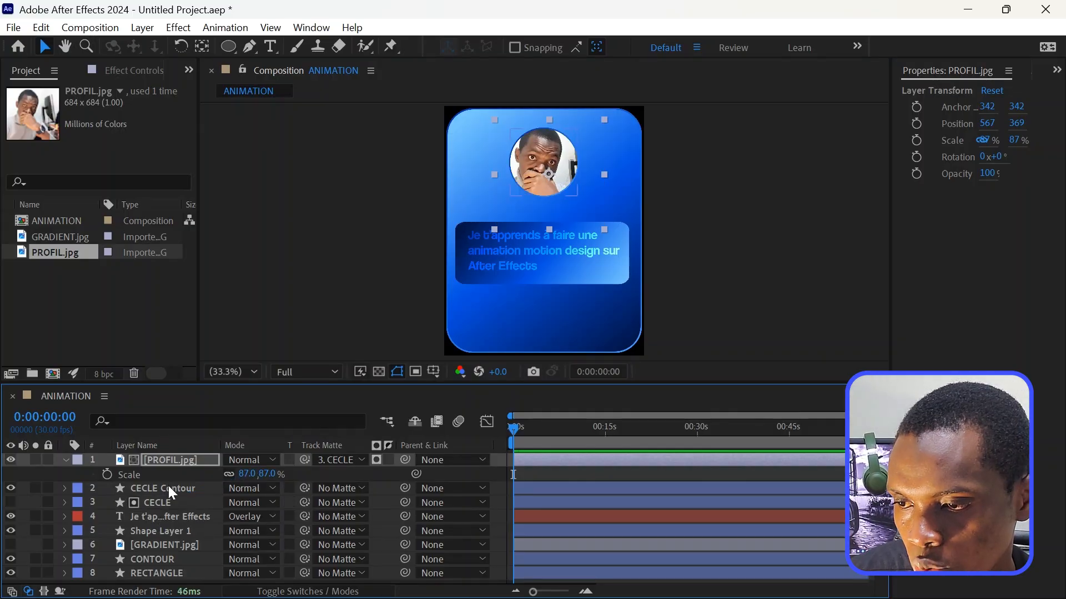
Scale the masked photo to 75%, nudge it to about position 579, 369 and collapse its properties
drag(253, 479, 251, 486)
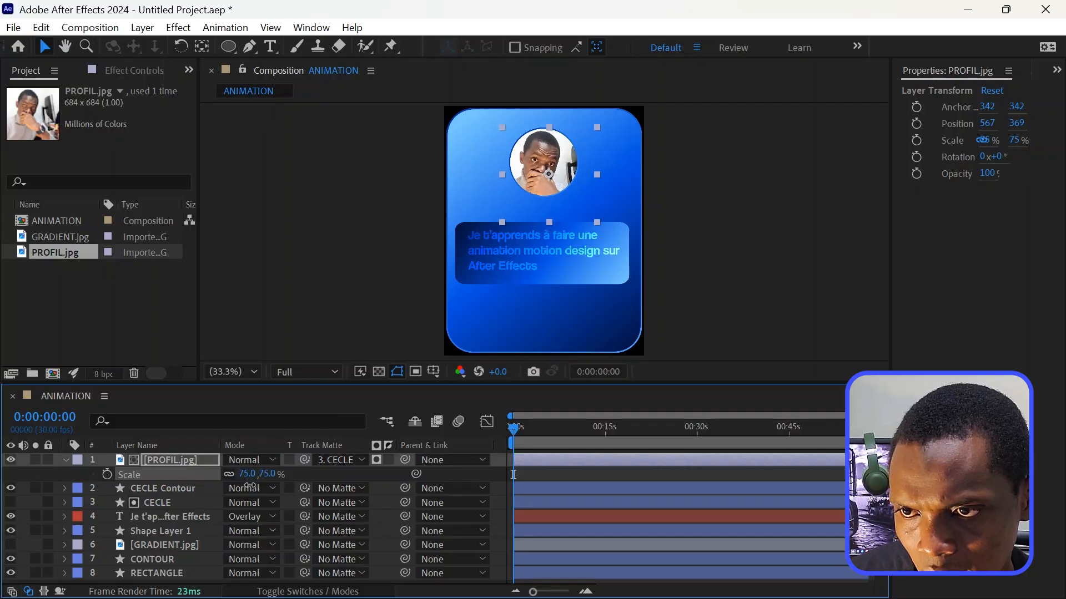
key(Right)
key(Right)
key(Right)
key(Right)
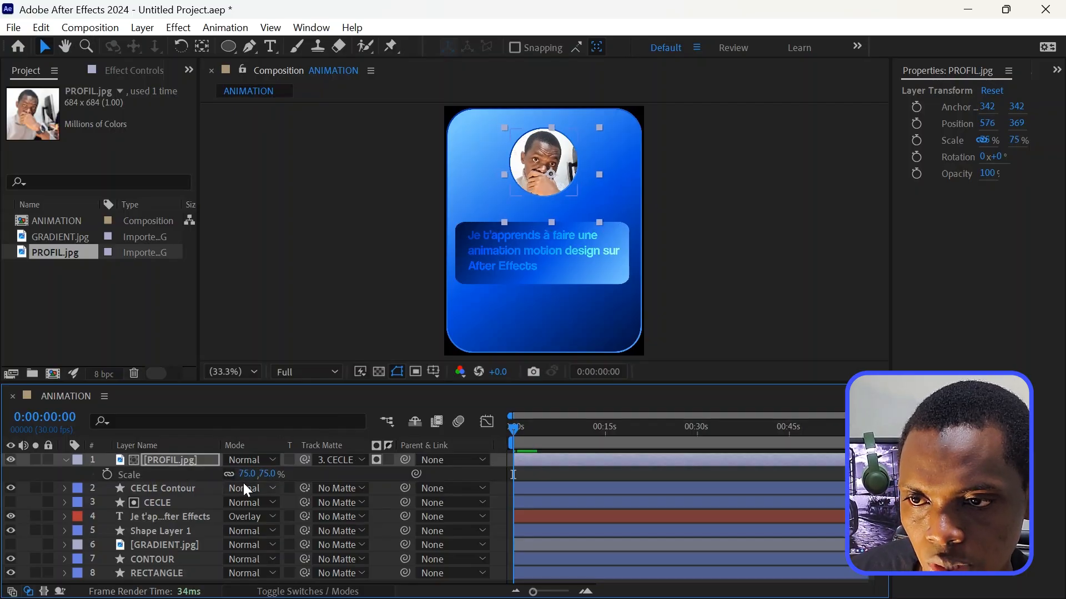
click(65, 460)
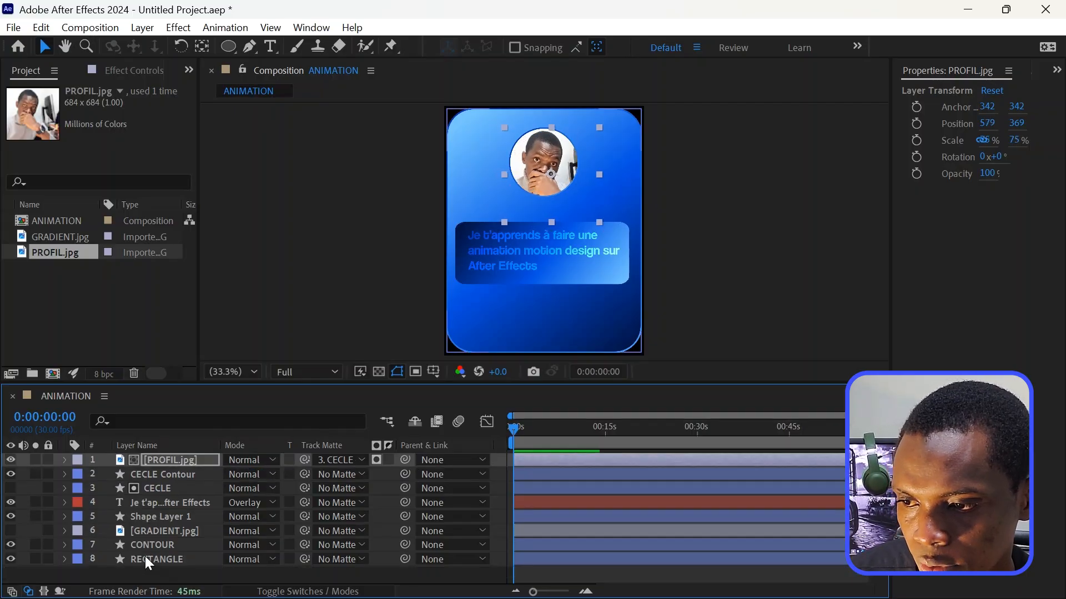
click(164, 567)
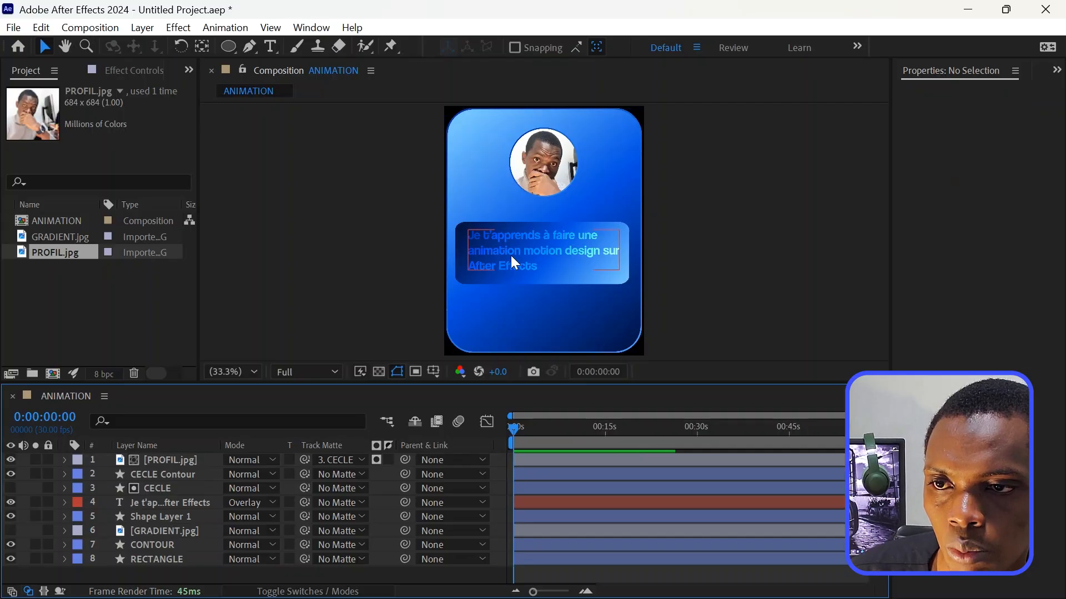
Add a horizontal text line with the profile's name between the photo and the title box, starting at about 186, 549
click(273, 49)
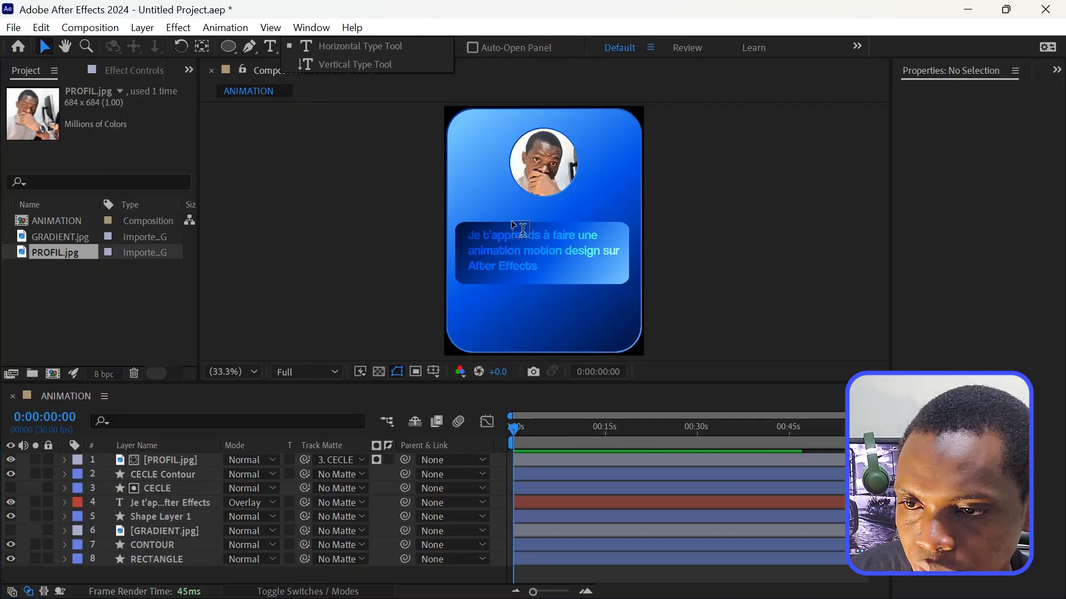
click(478, 207)
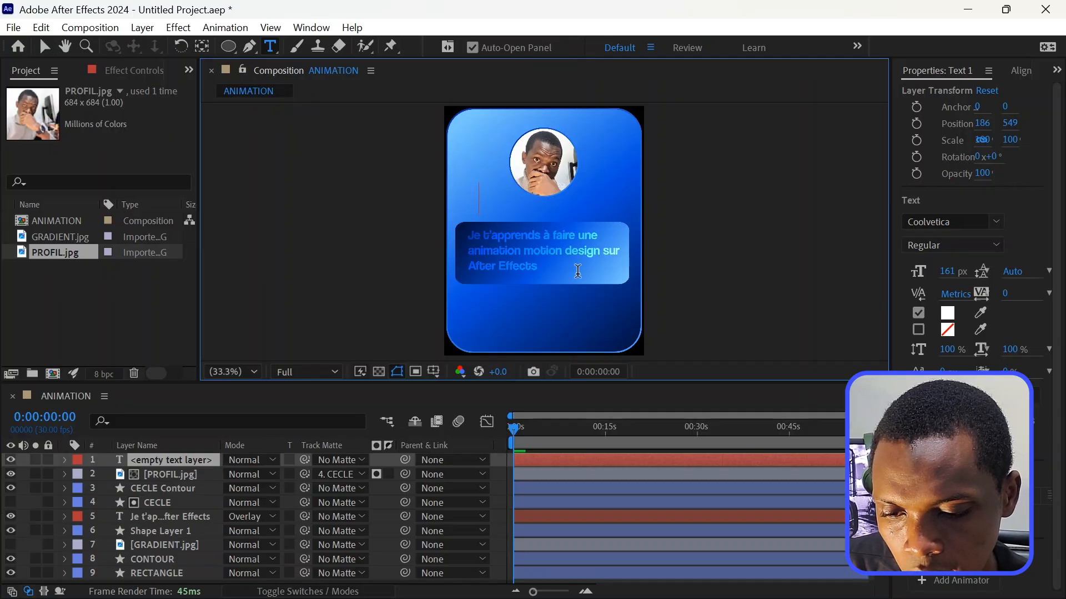
text(Alpha)
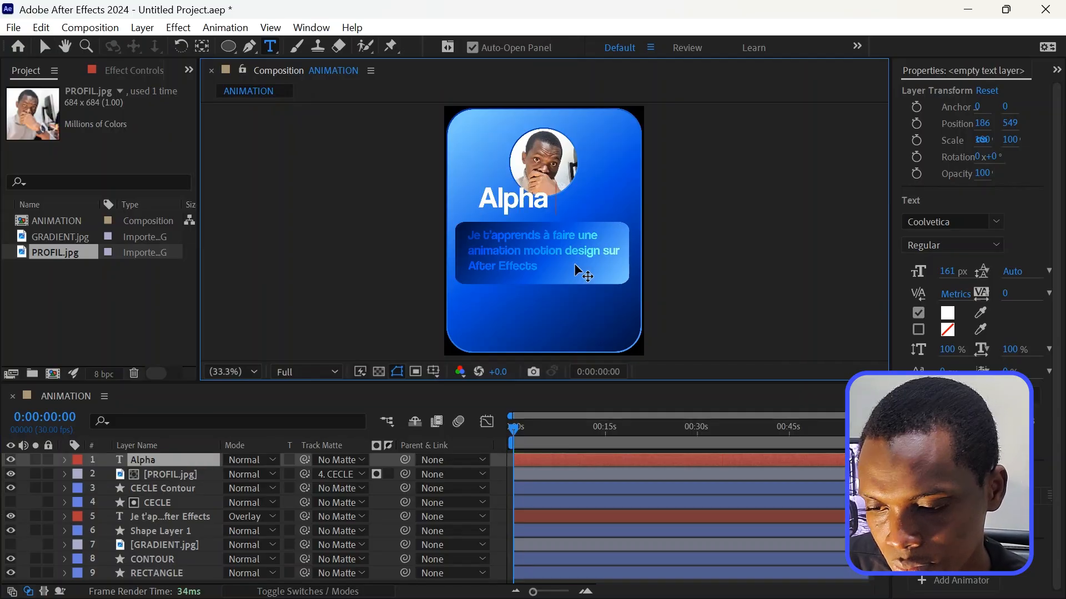
text( Triump)
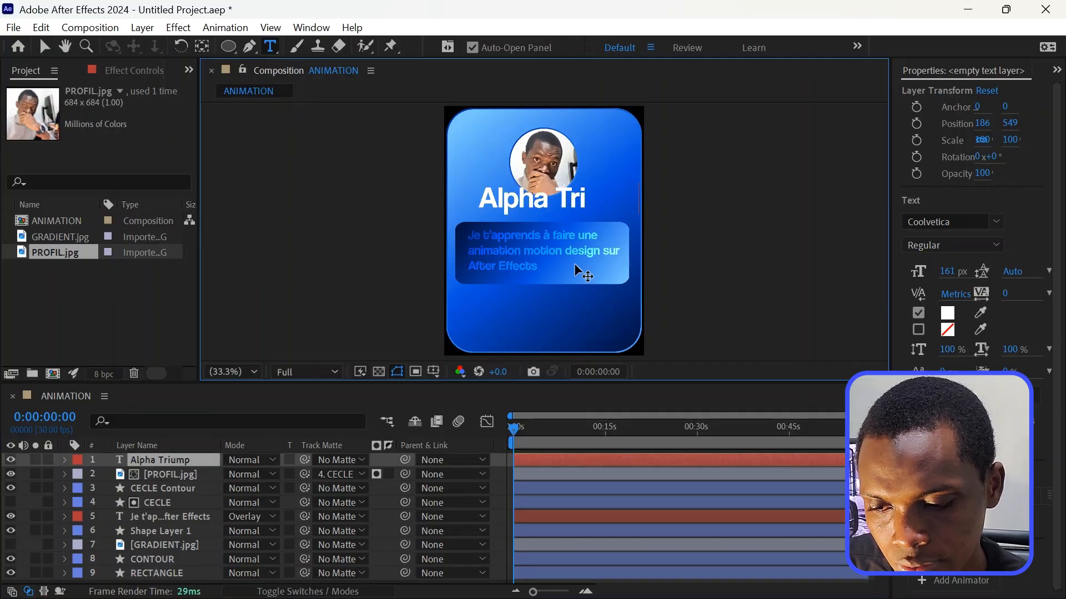
text(h)
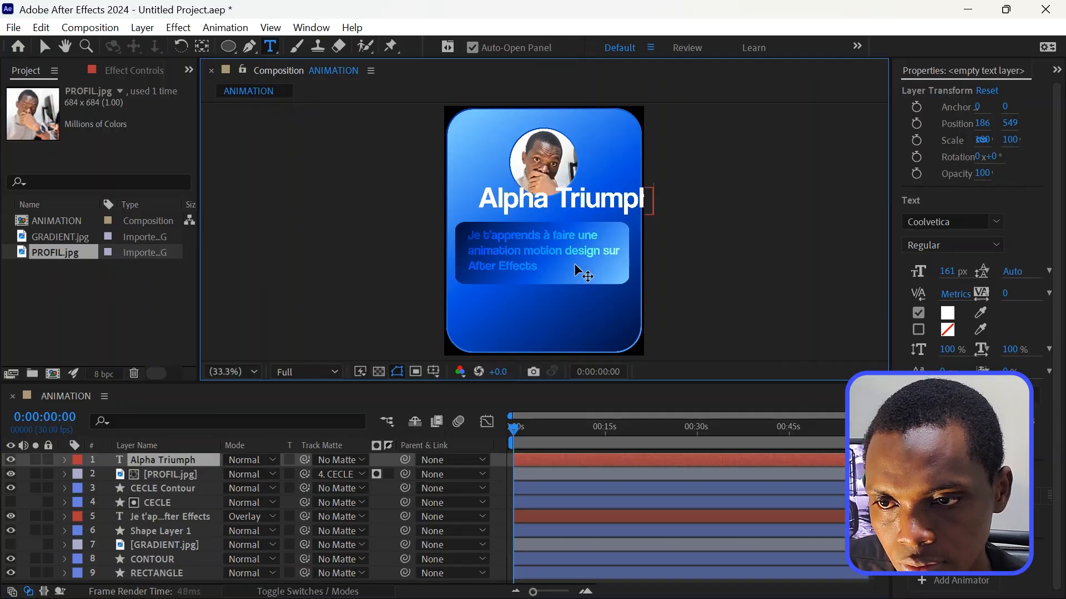
click(45, 50)
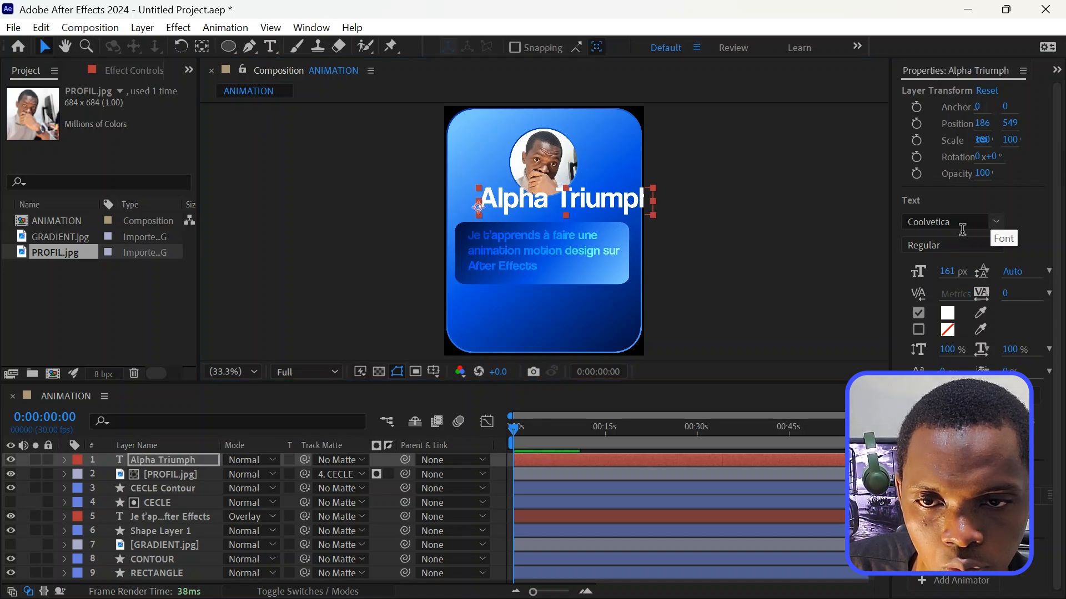
Change the font of the name text to Montserrat Black
click(962, 228)
text(mont)
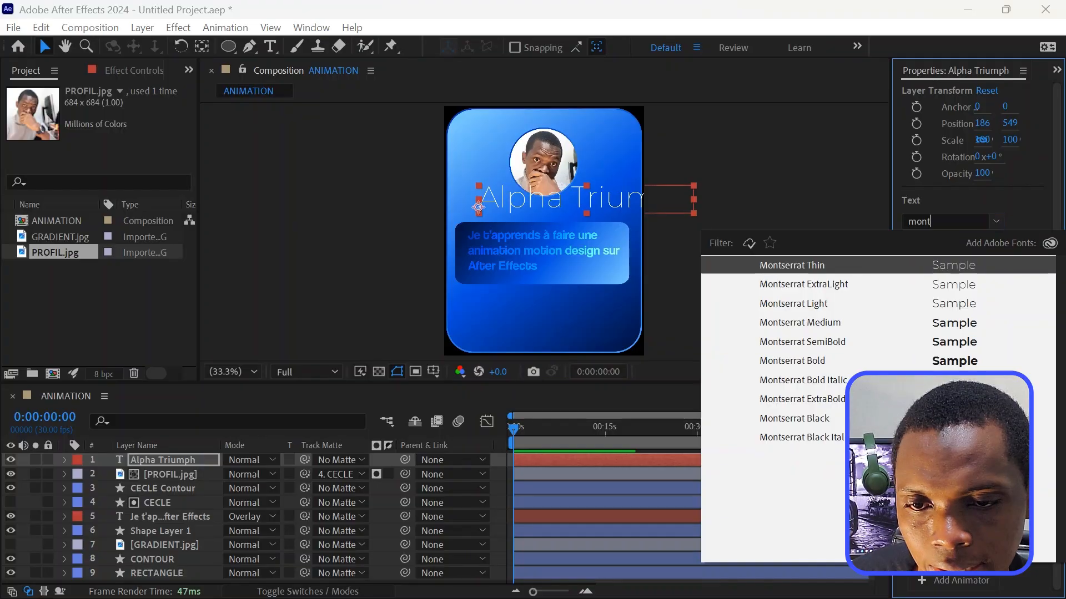
click(794, 419)
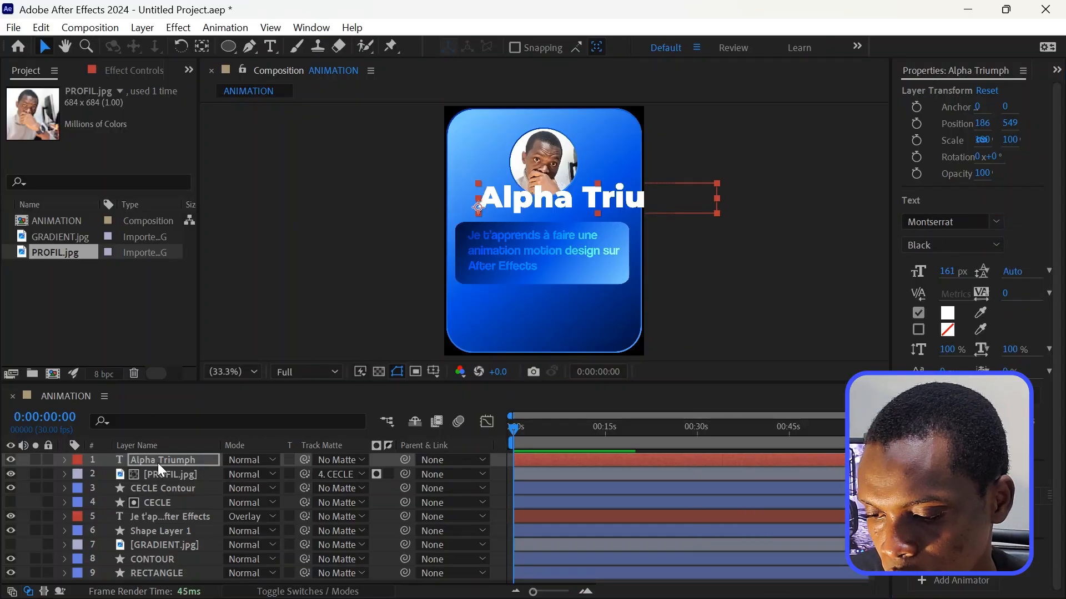
Scale the name text down to 31% and shift it under the photo to about position 336, 549
key(s)
drag(257, 482, 237, 488)
drag(234, 489, 217, 500)
key(shift+Right)
key(shift+Right)
key(shift+Right)
key(shift+Right)
key(shift+Right)
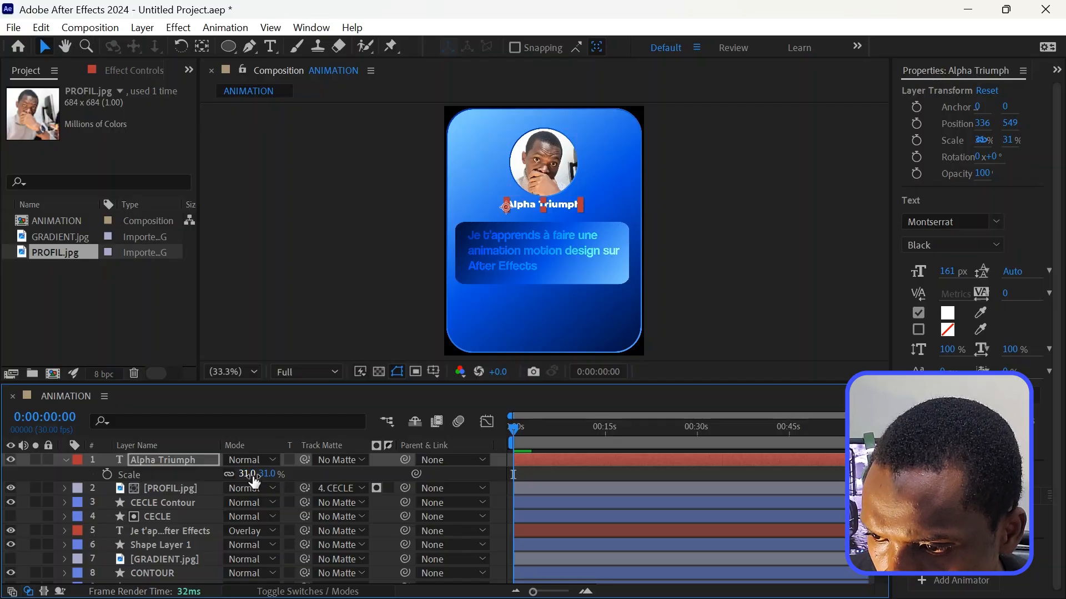
Enlarge the name text to 40% scale and nudge it to about position 303, 540 beneath the photo
drag(248, 475, 259, 477)
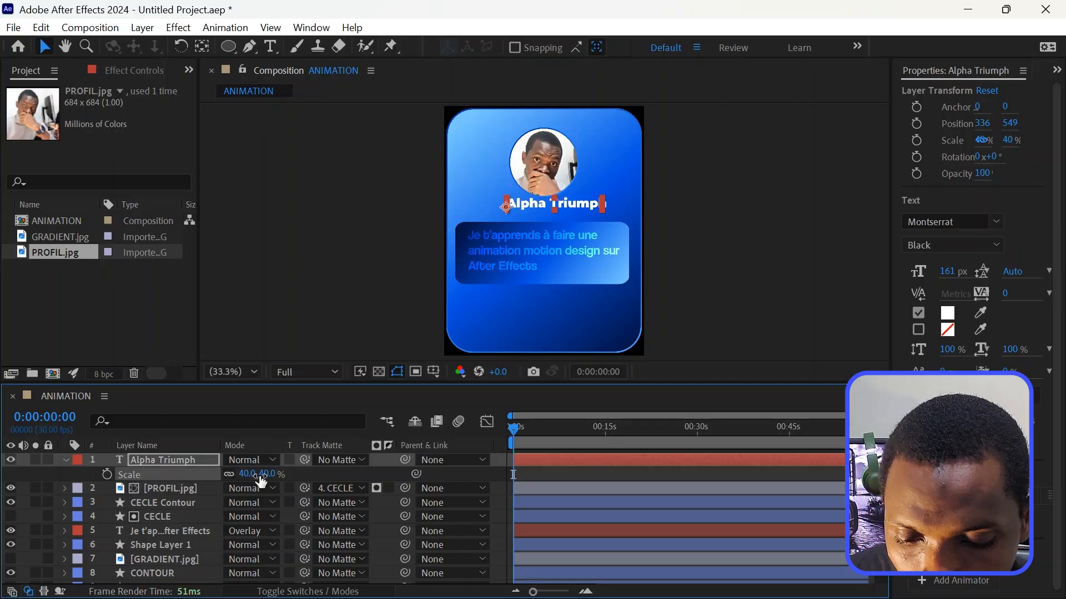
key(shift+Left)
key(shift+Left)
key(shift+Left)
key(Left)
key(Left)
key(Left)
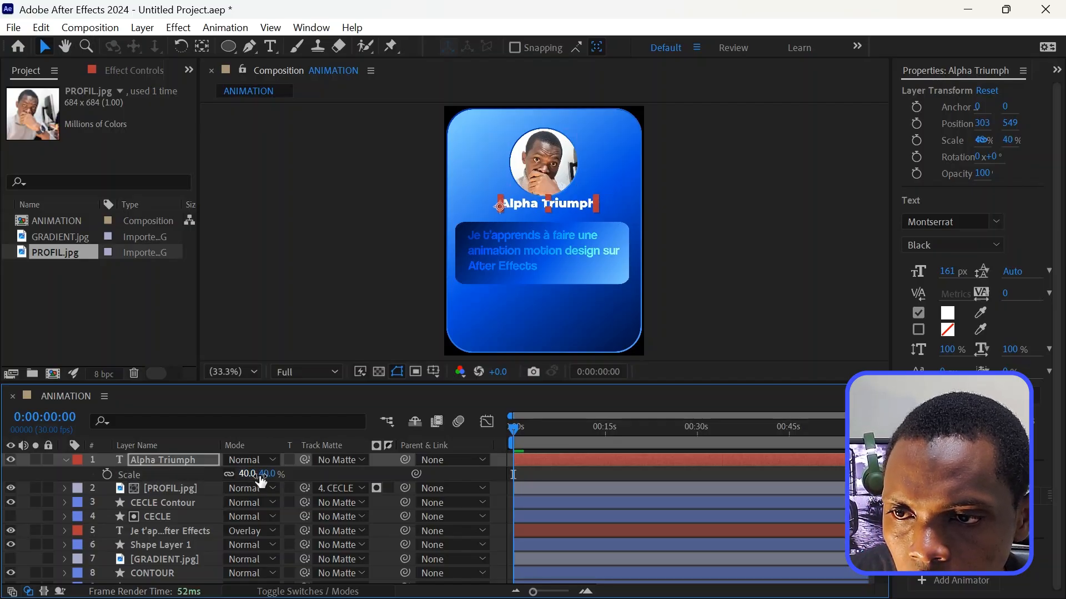
key(Up)
key(Up)
key(Up)
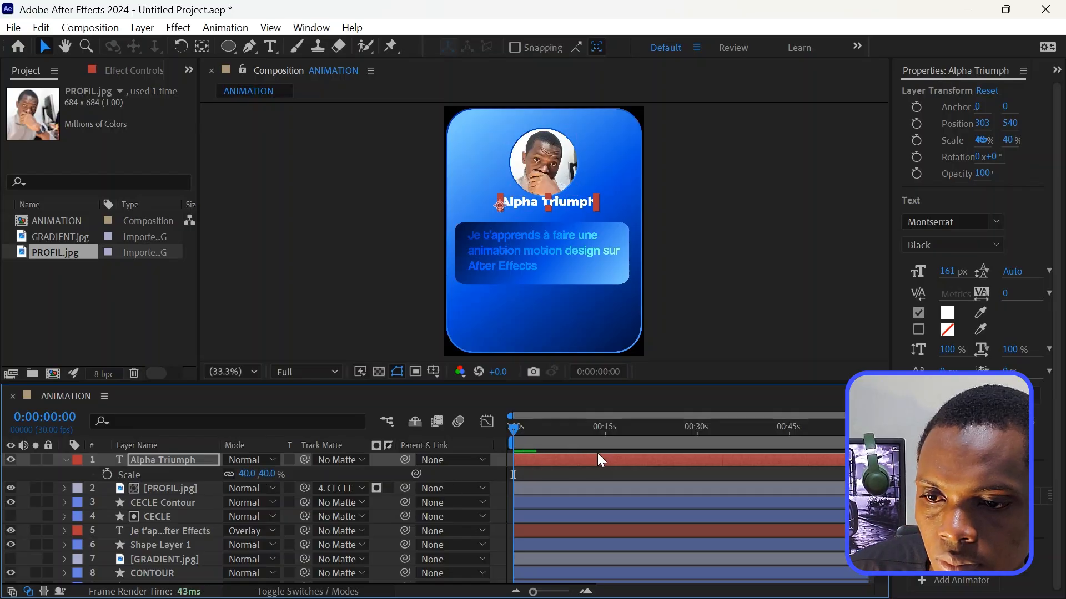
click(574, 472)
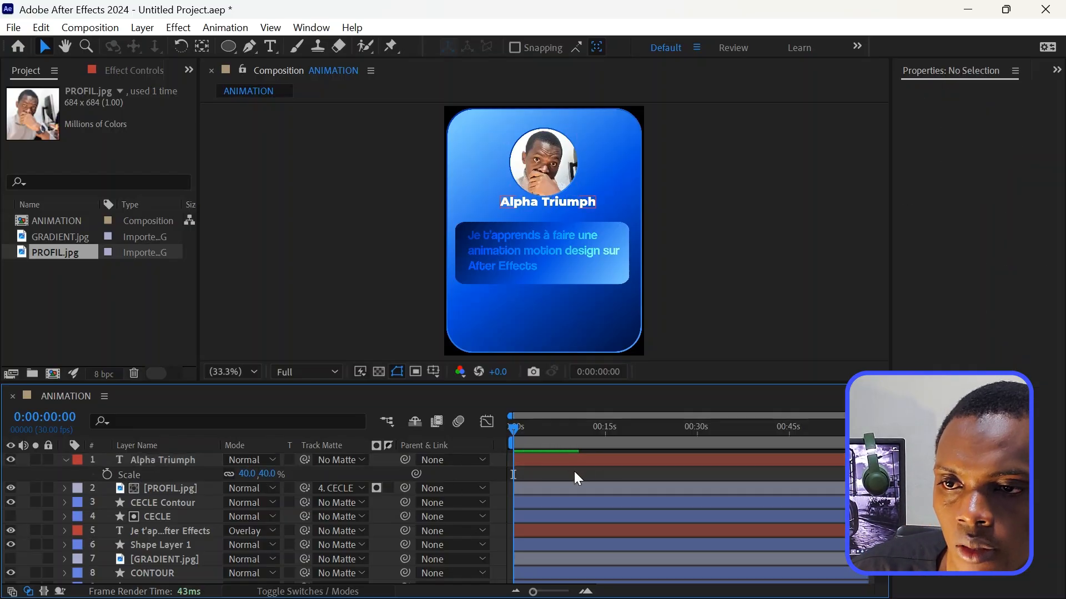
Duplicate the name text layer
click(545, 459)
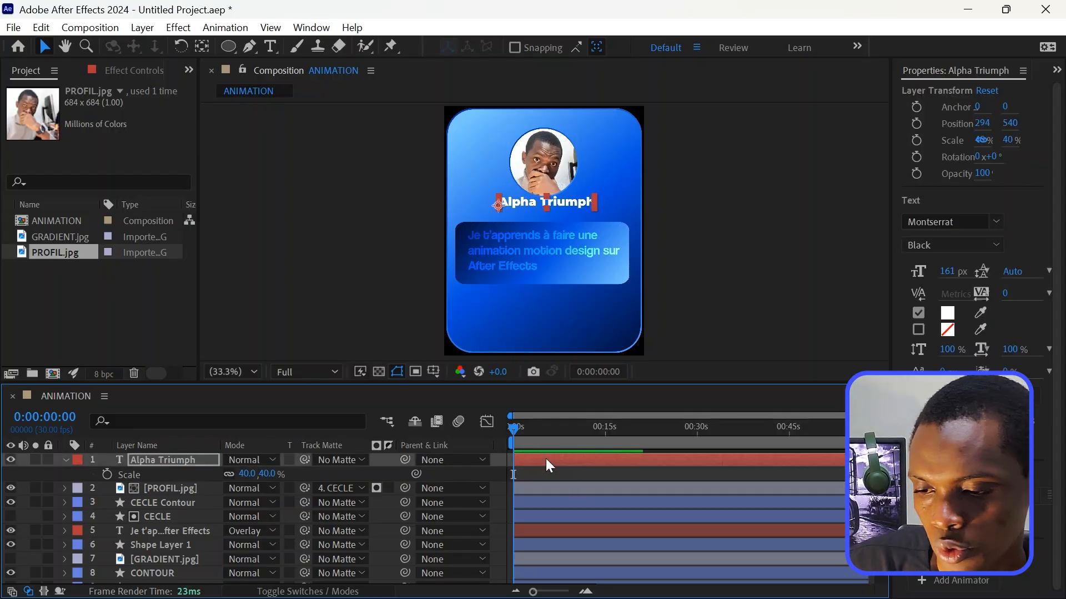
key(ctrl+d)
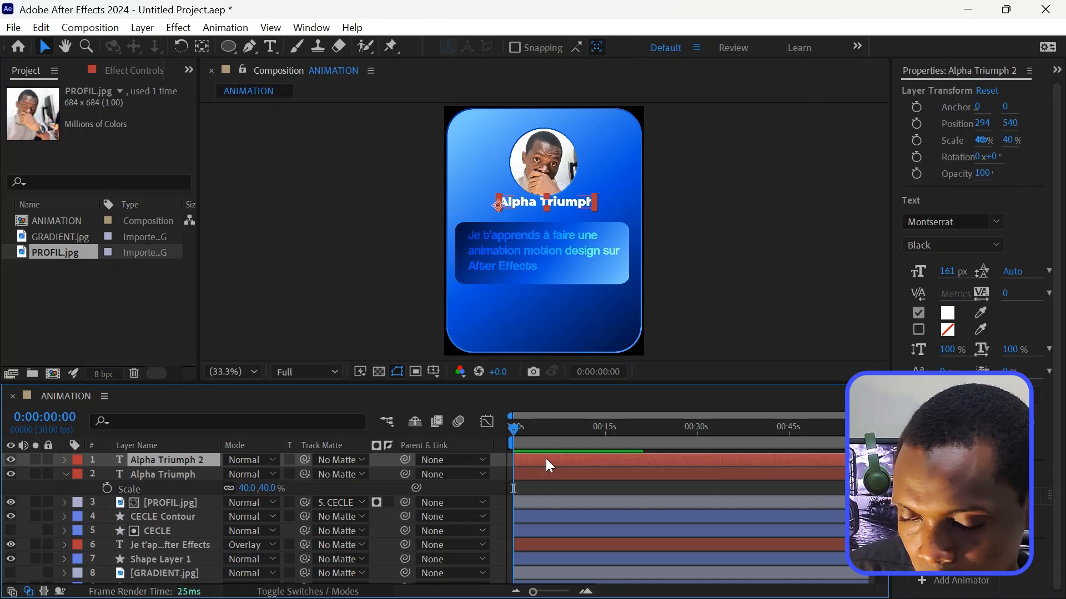
Move the duplicated name text straight down to position 294, 600, just below the original
key(shift+Down)
key(shift+Down)
key(shift+Down)
key(shift+Down)
key(shift+Down)
key(shift+Down)
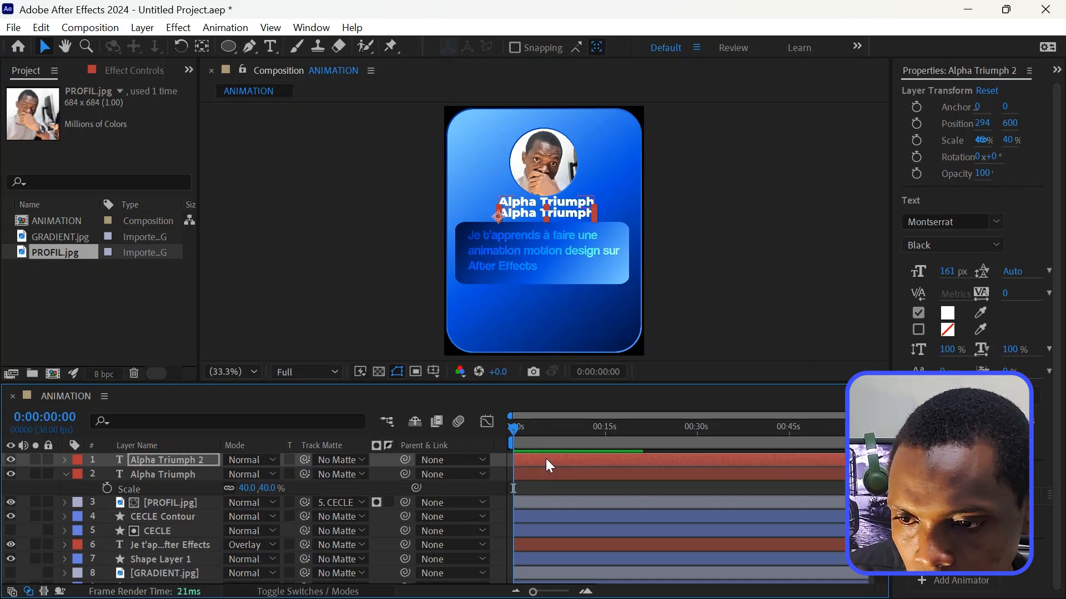
key(ctrl+t)
double_click(546, 460)
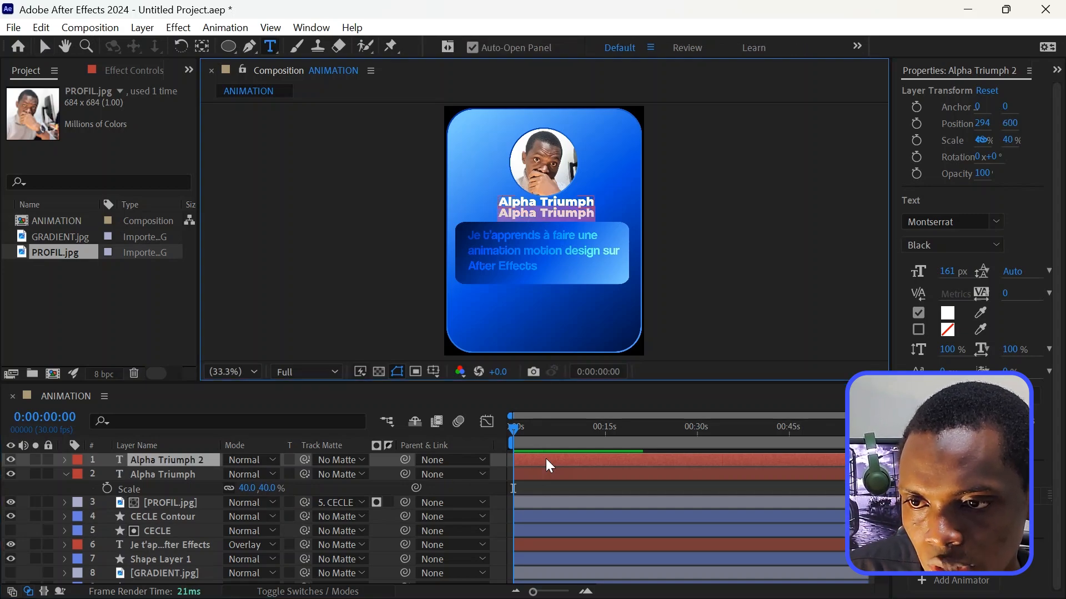
text(@)
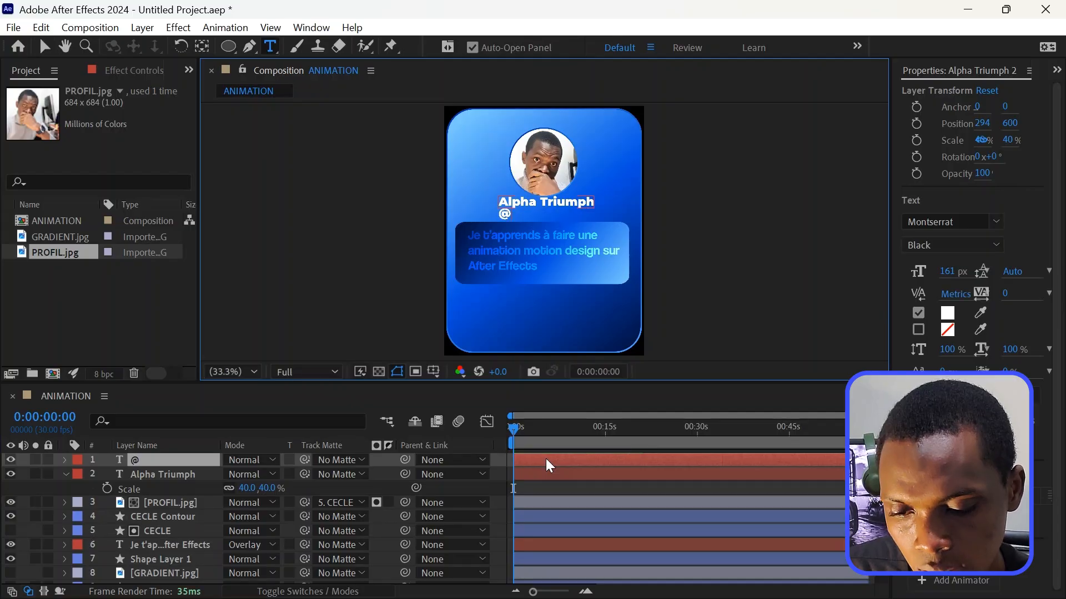
text(motion)
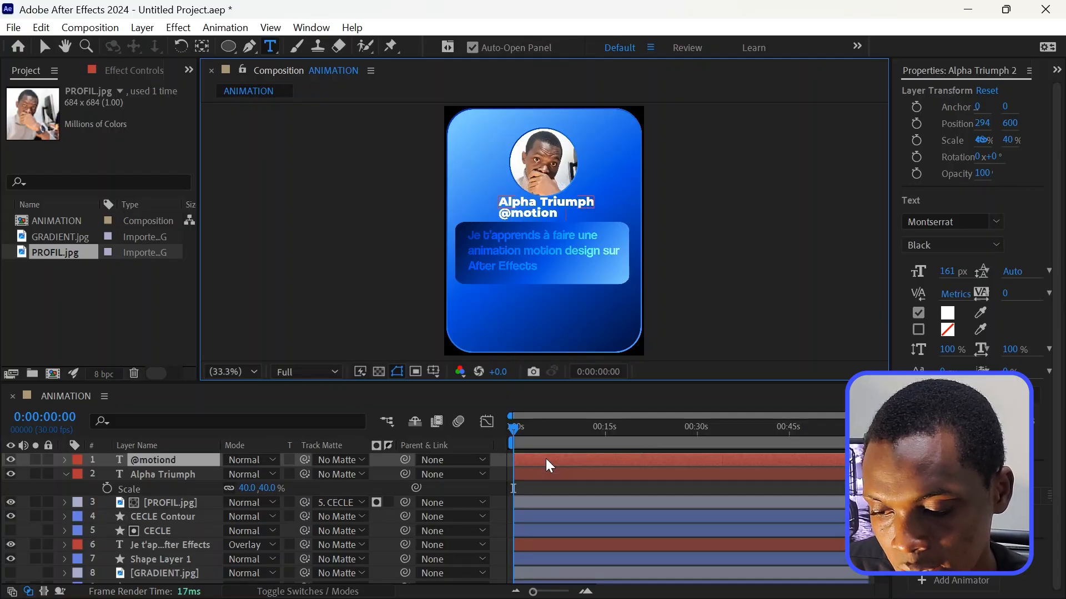
text(designer)
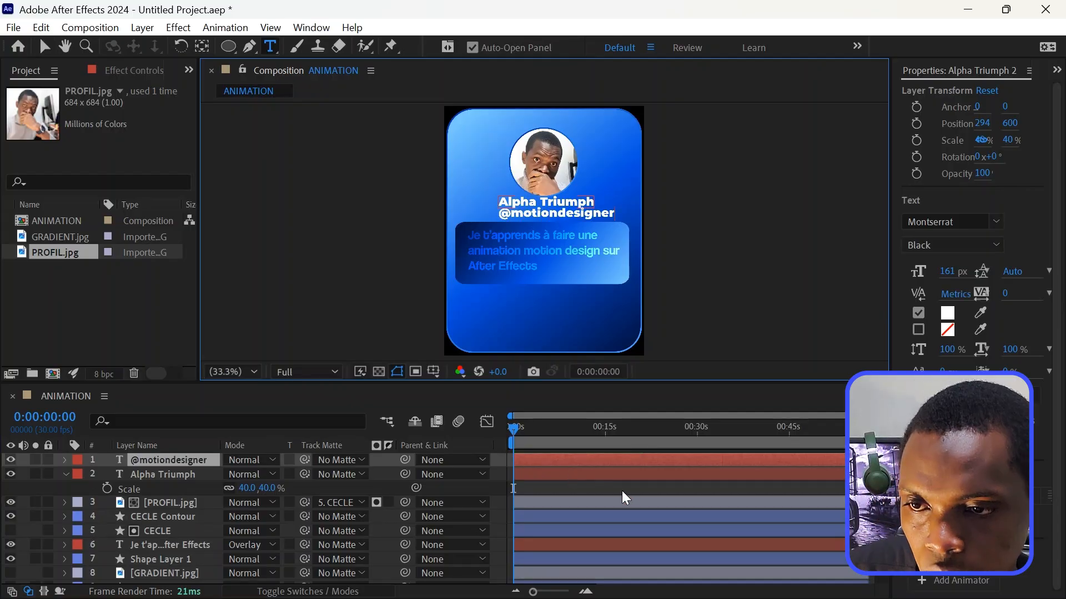
click(555, 460)
key(s)
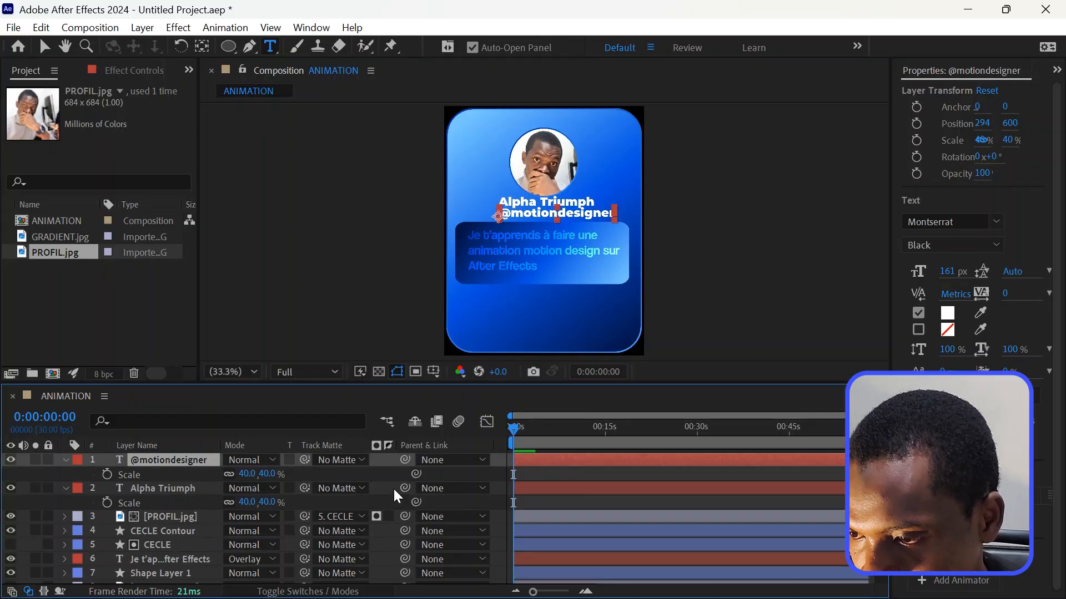
drag(253, 477, 244, 477)
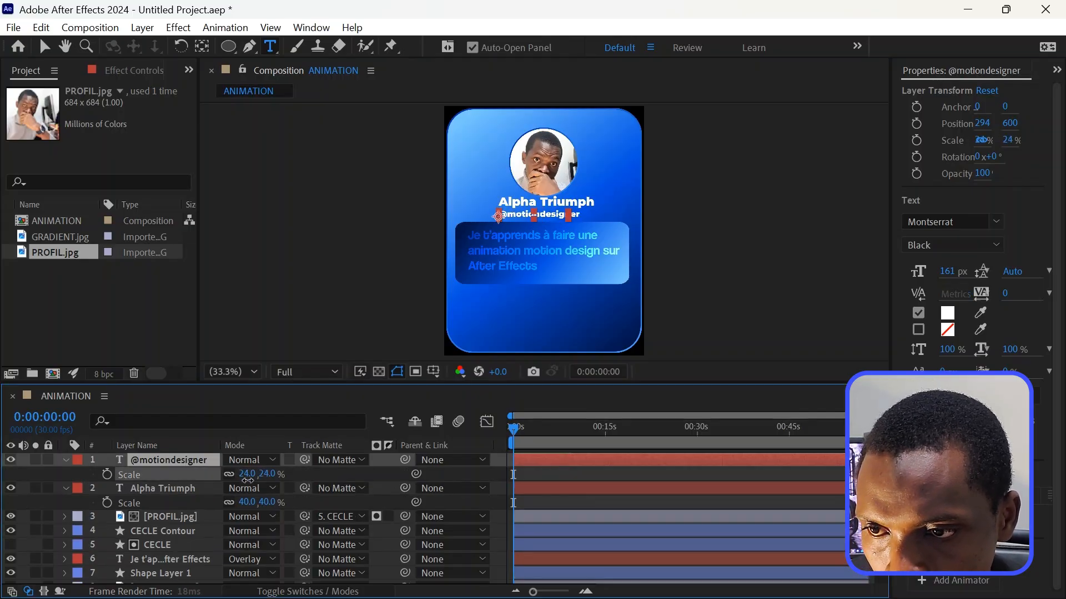
click(934, 252)
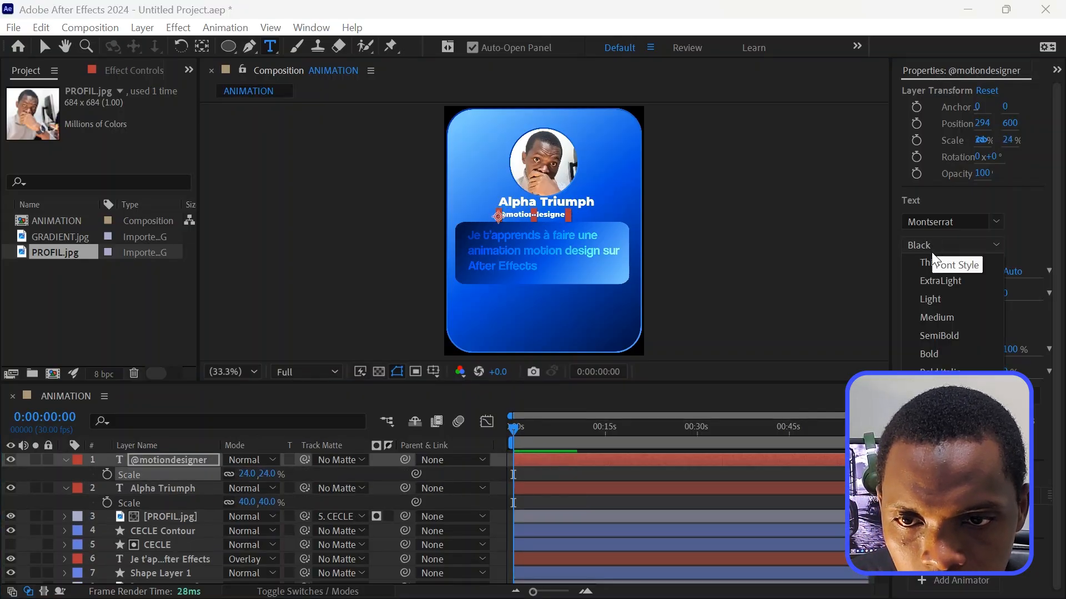
click(936, 319)
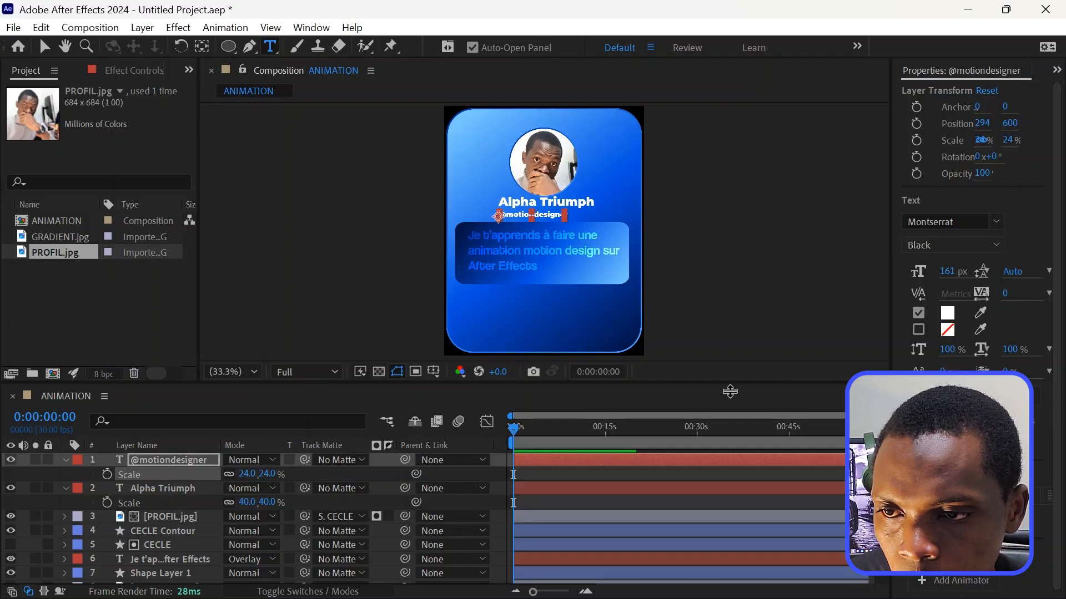
key(Up)
key(Up)
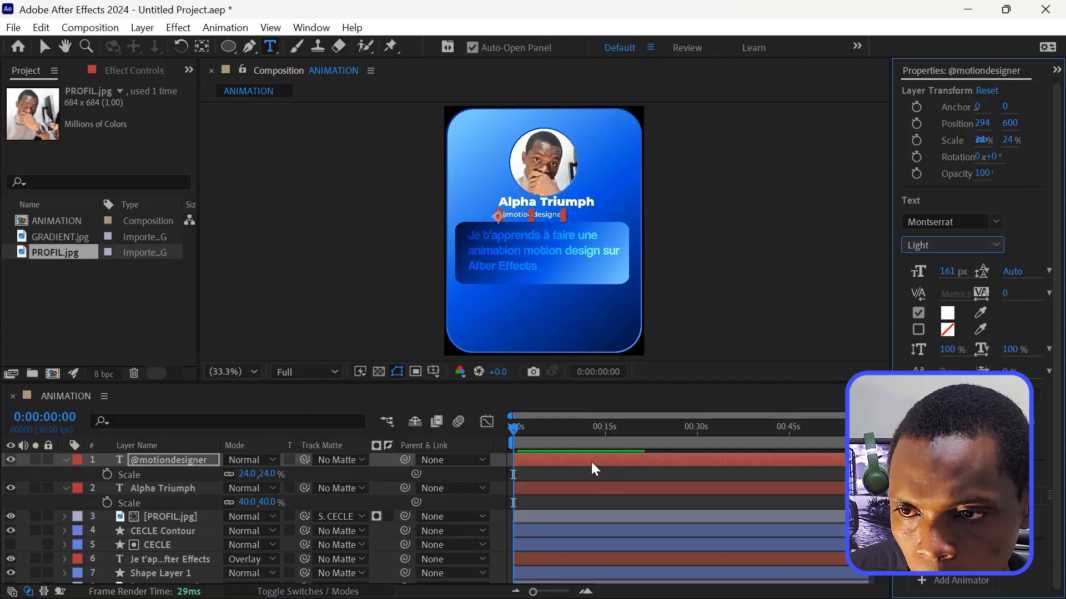
click(592, 463)
key(shift+Right)
key(shift+Right)
key(shift+Up)
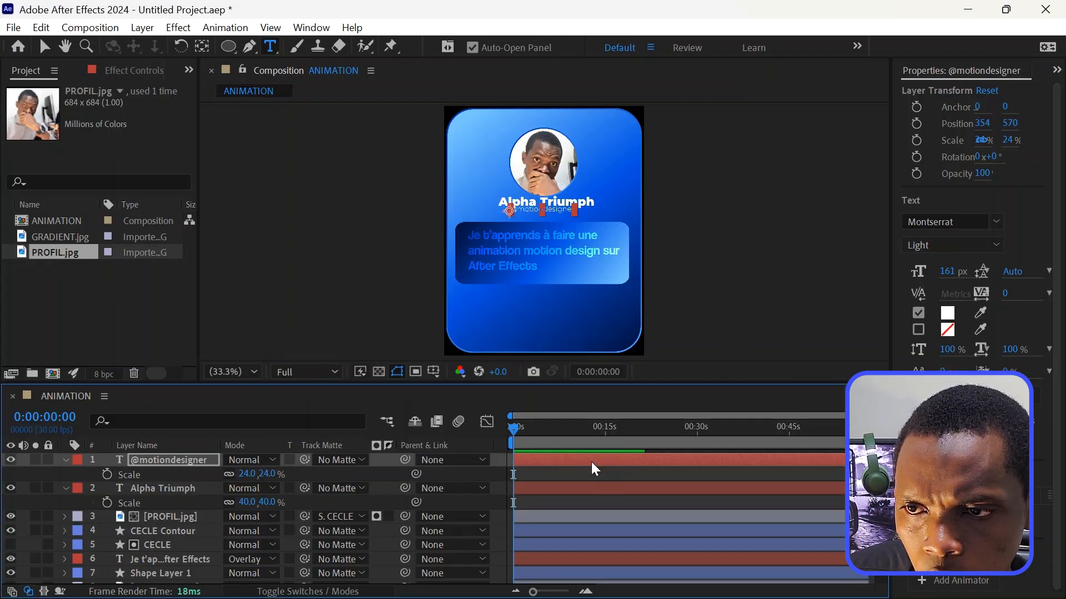
key(Right)
key(Right)
key(Right)
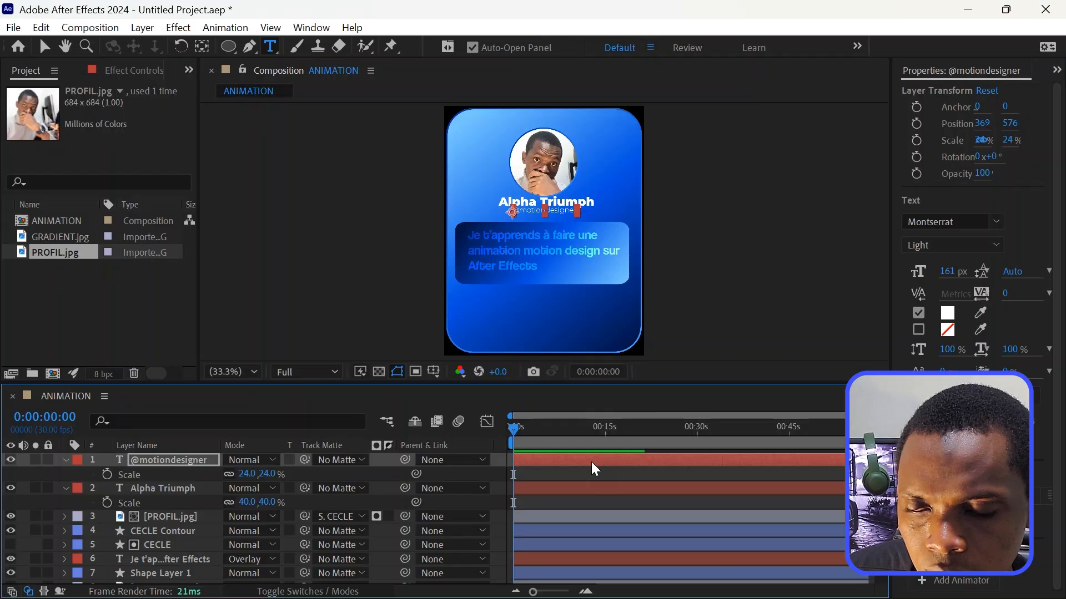
key(Right)
key(Right)
key(Right)
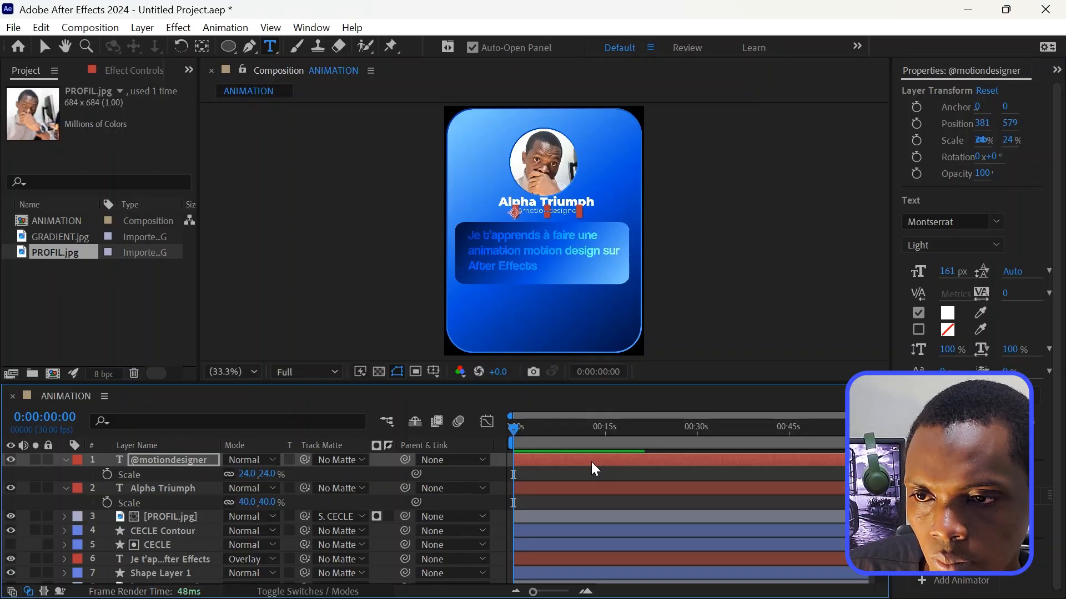
key(ctrl+Down)
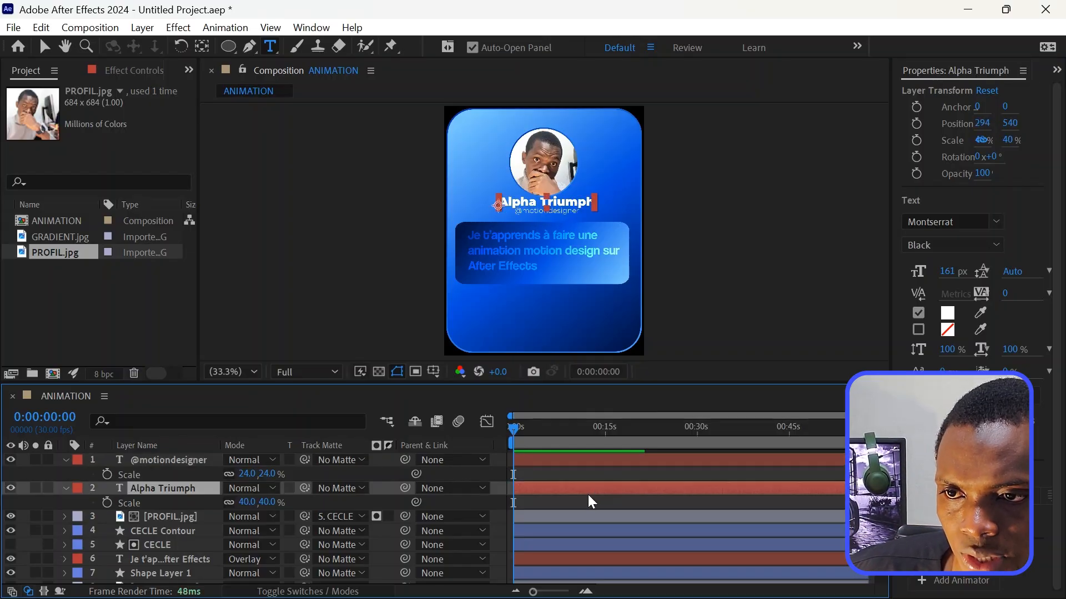
drag(251, 476, 258, 477)
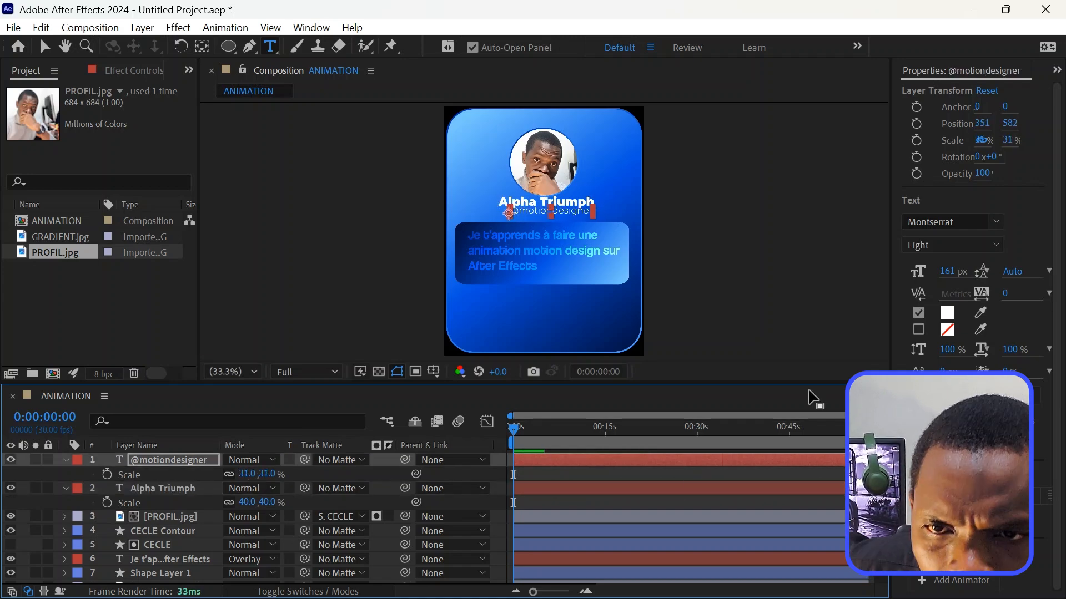
click(958, 246)
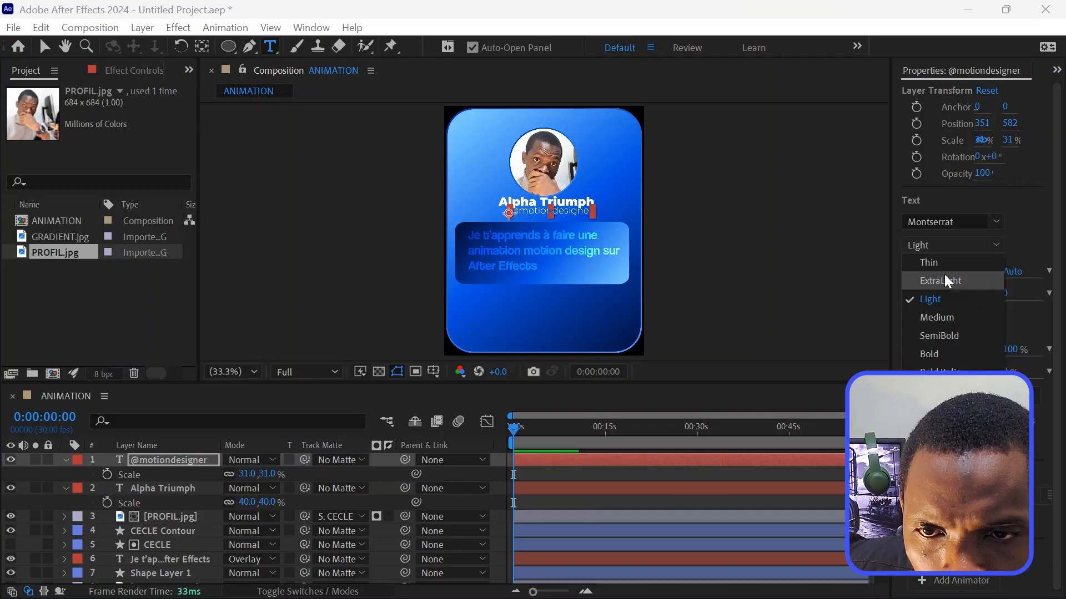
click(938, 317)
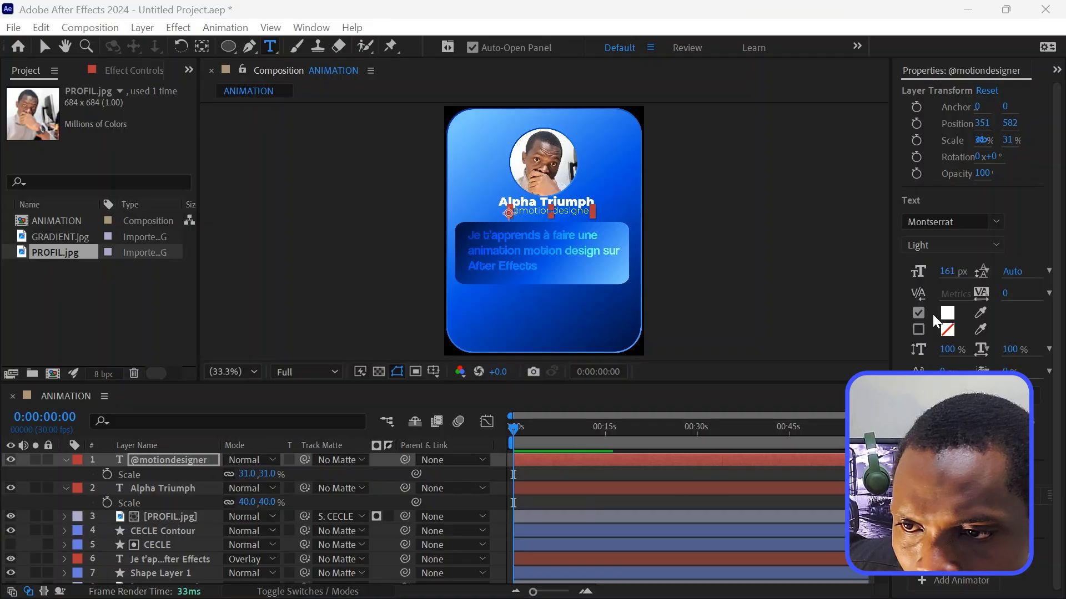
click(631, 468)
key(shift+Left)
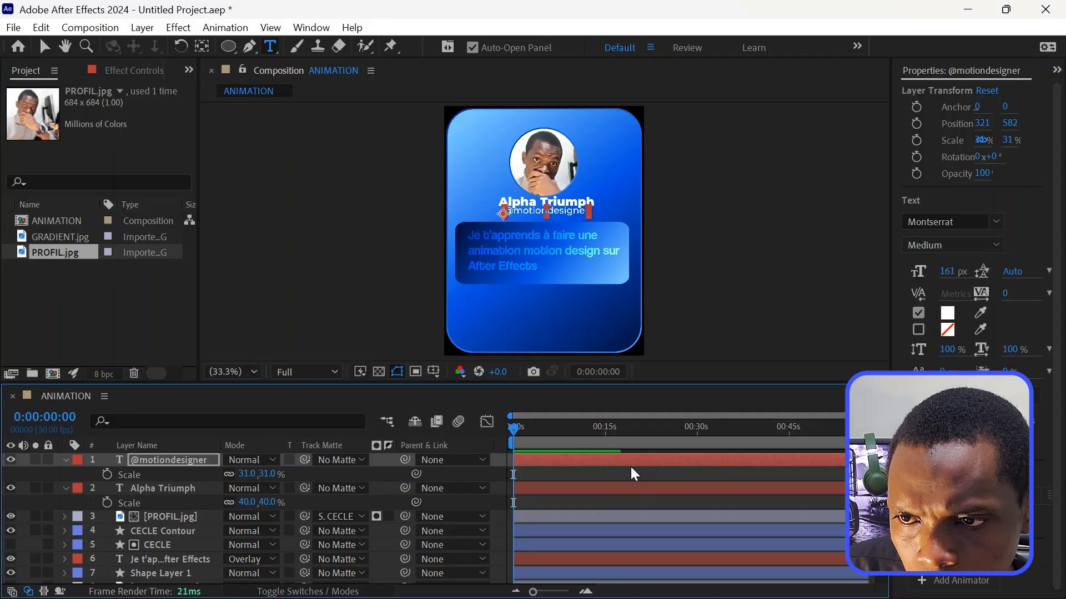
key(Down)
key(Down)
click(650, 475)
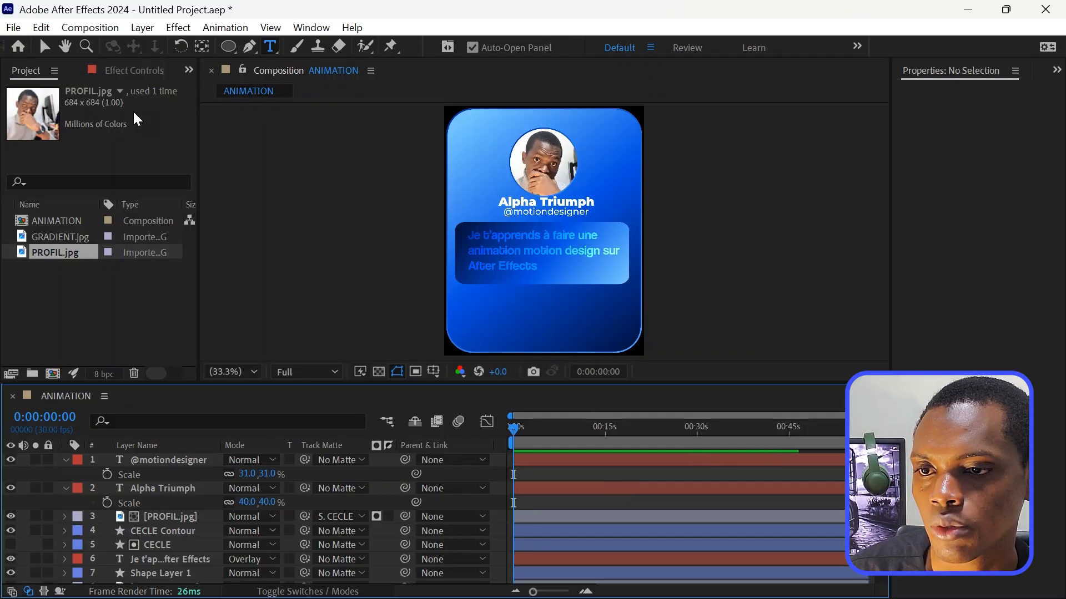
Switch to the Selection tool and start a new composition named PRINCIPALE
click(45, 50)
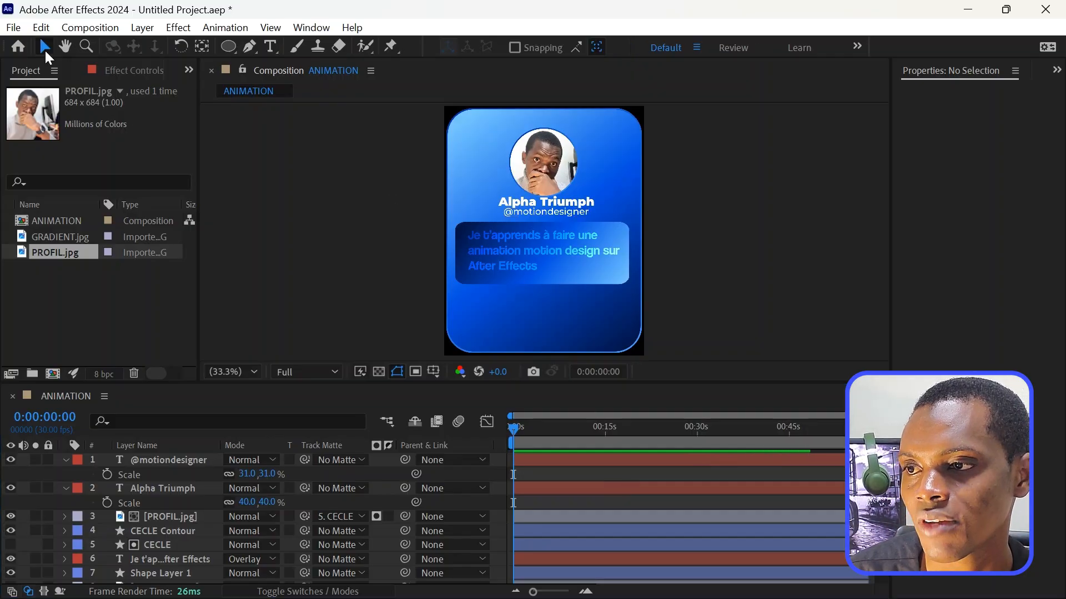
click(93, 31)
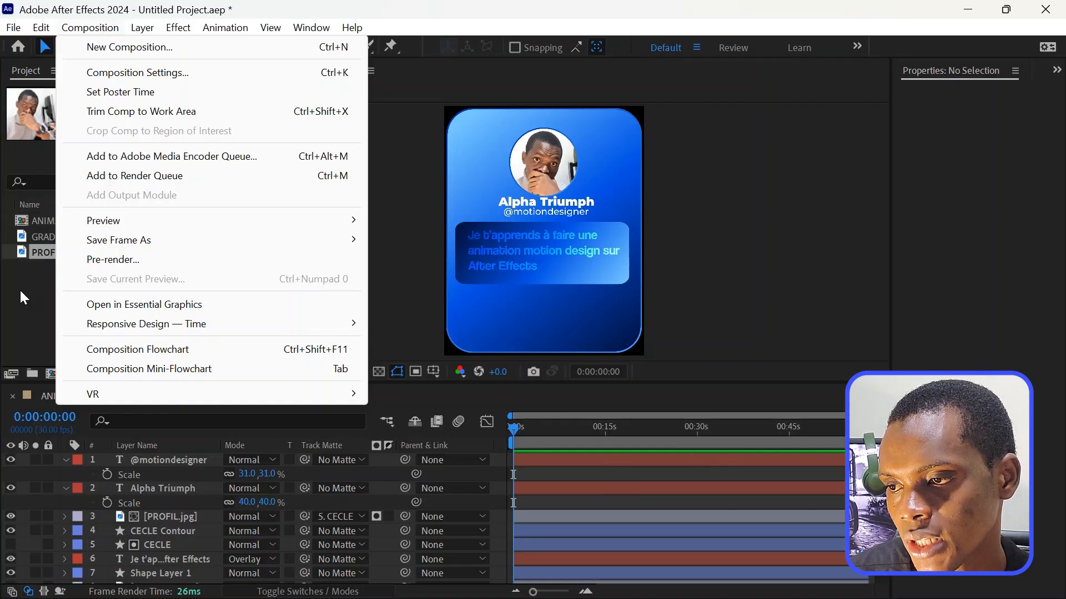
click(19, 328)
click(19, 328)
click(53, 374)
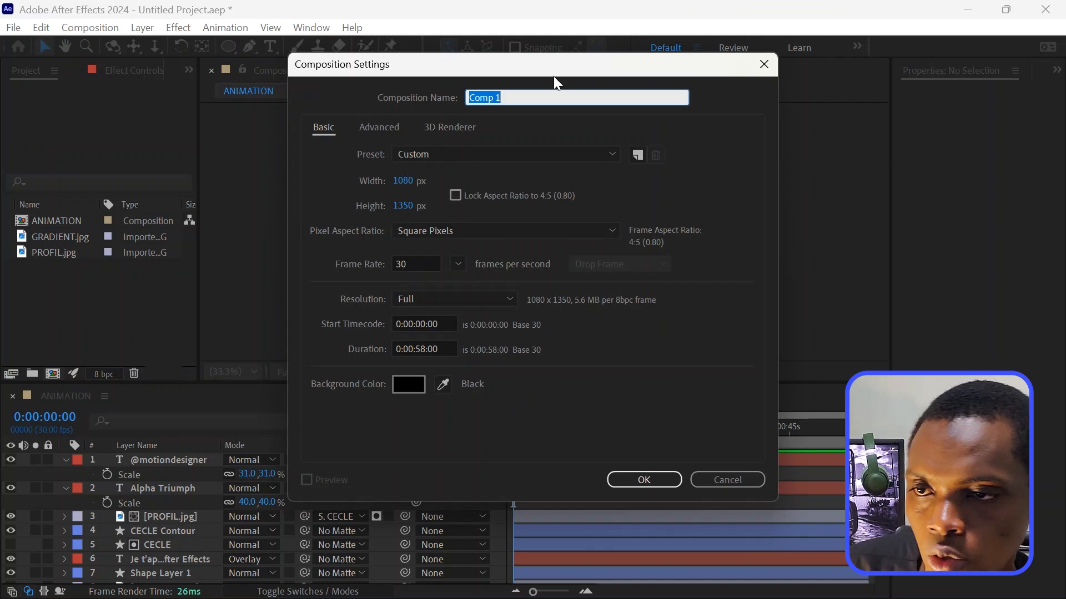
text(PRINCIPALE)
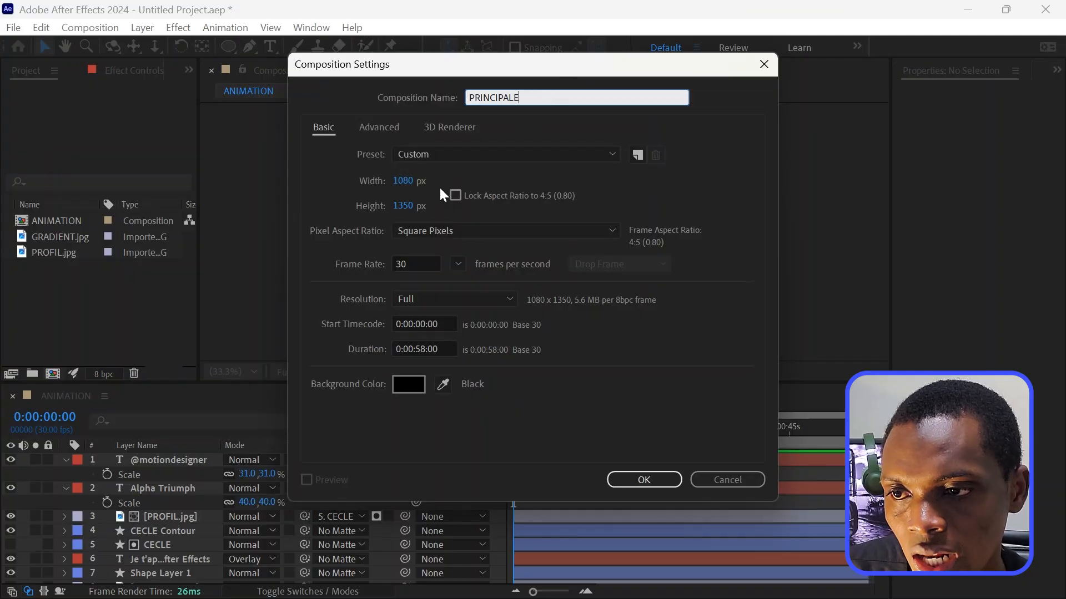
Set the PRINCIPALE composition's size to 1920 x 1080 px and create it
click(406, 184)
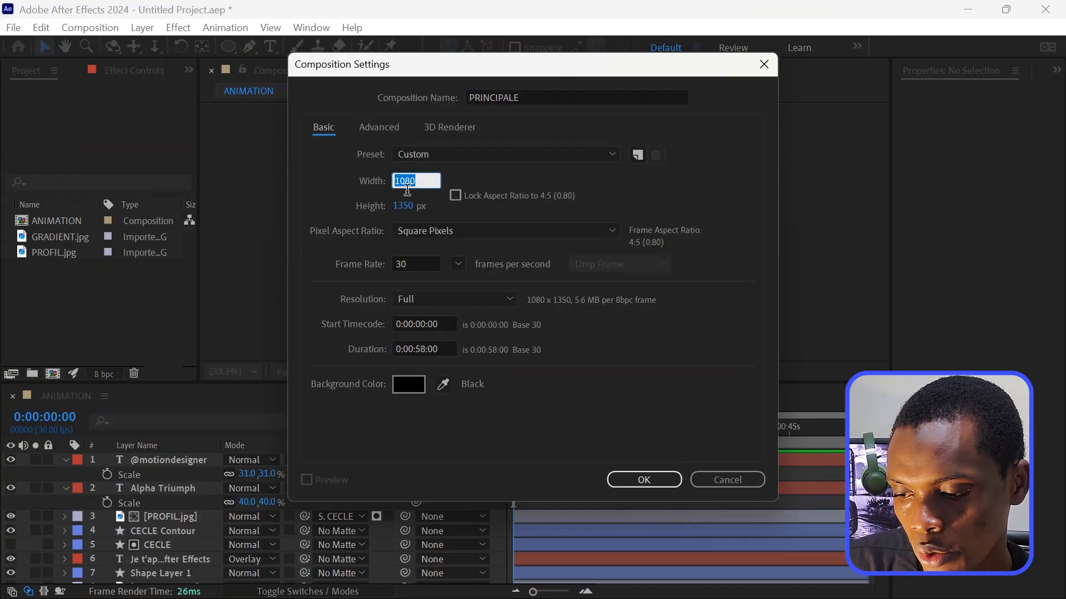
text(19)
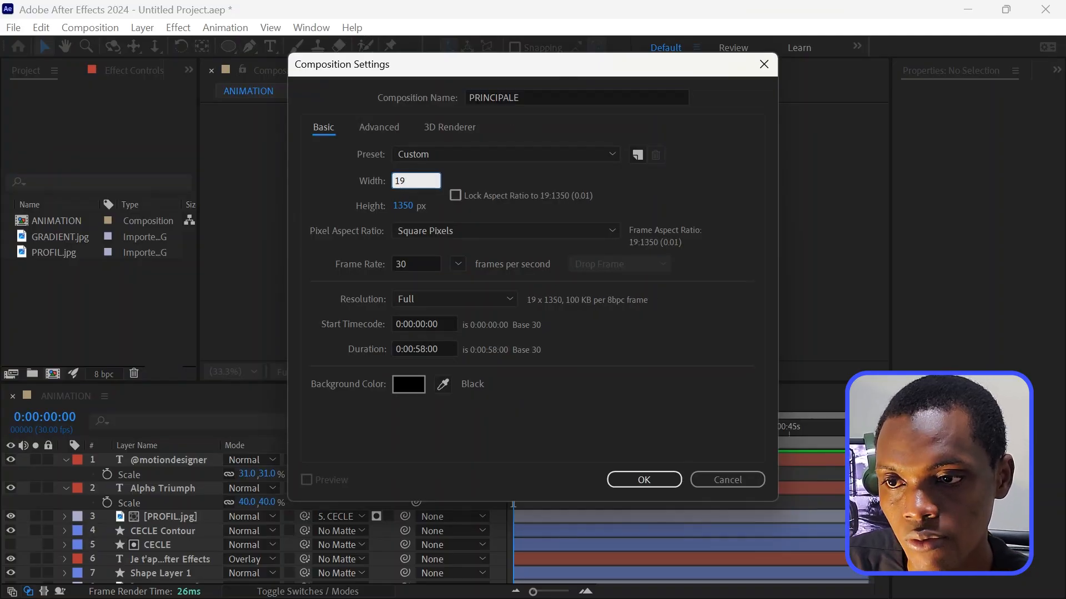
text(20)
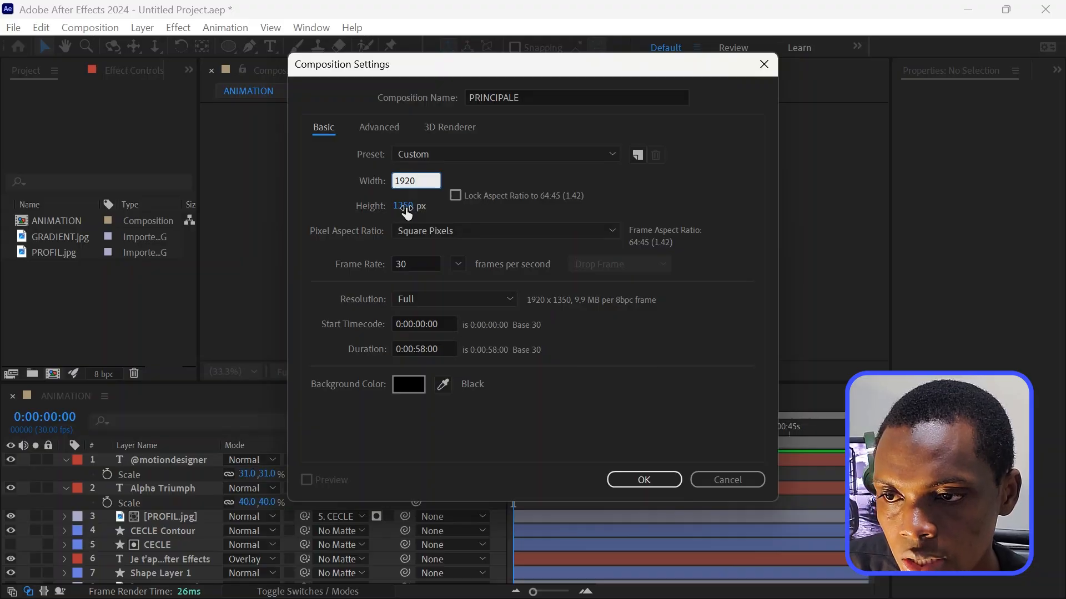
key(Return)
click(405, 207)
text(1080)
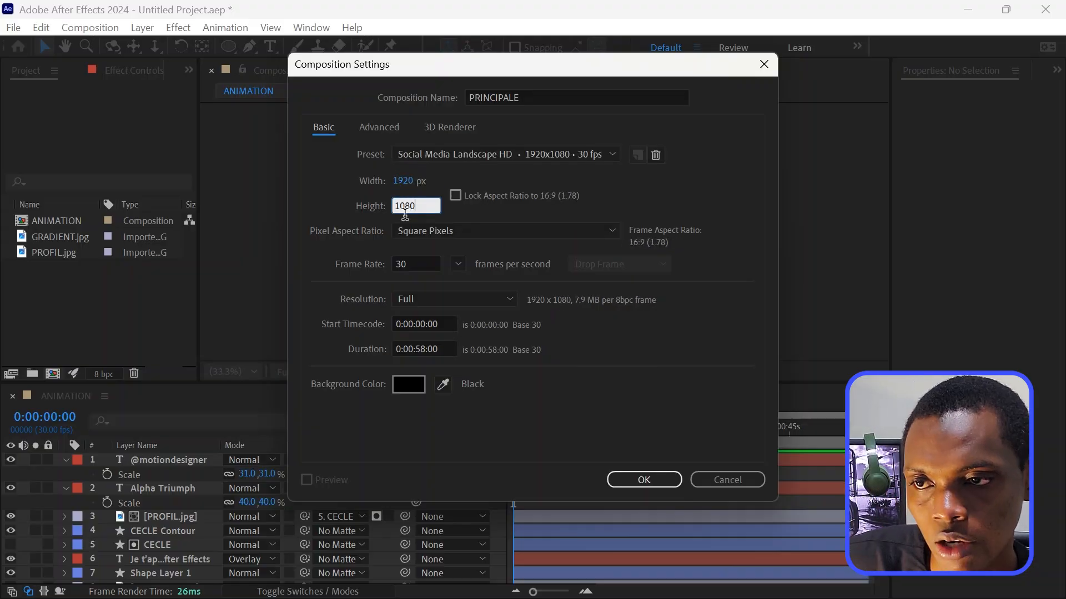
key(Return)
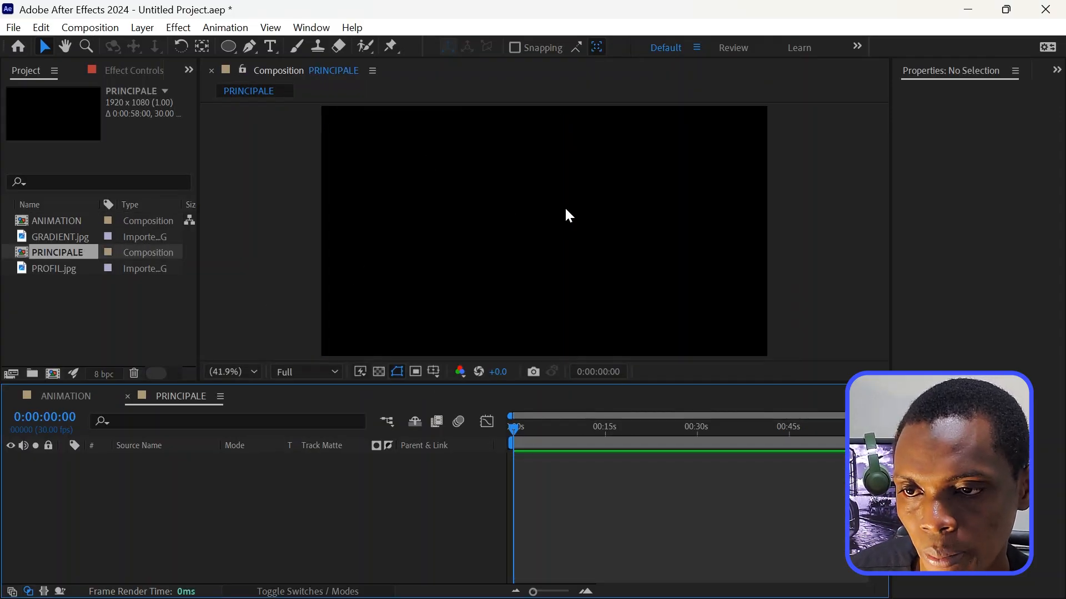
Close the ANIMATION timeline and add the ANIMATION composition as a layer in the PRINCIPALE composition
click(55, 220)
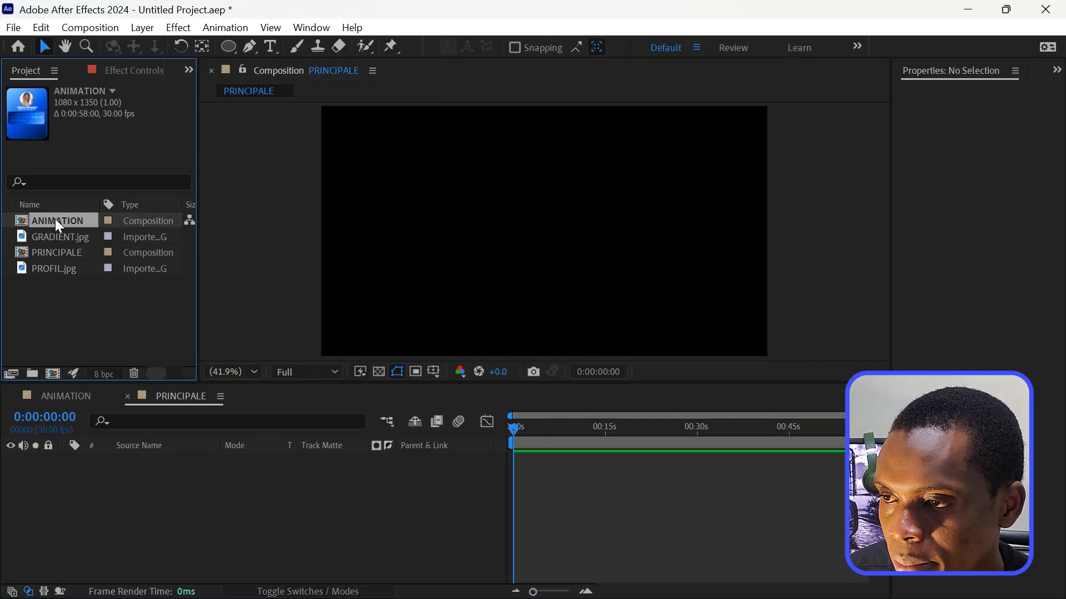
click(50, 400)
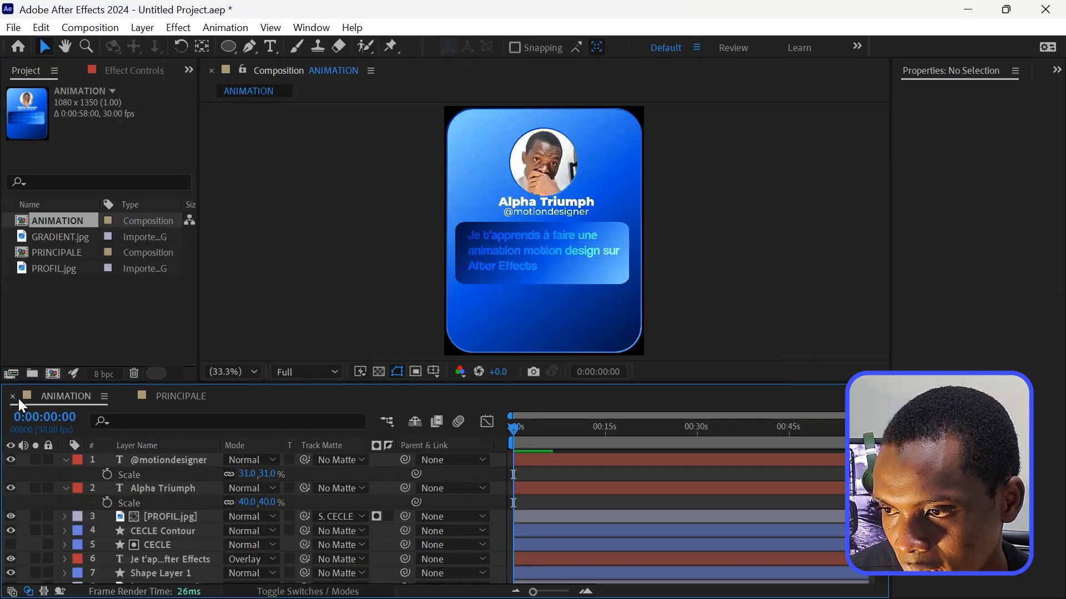
click(11, 396)
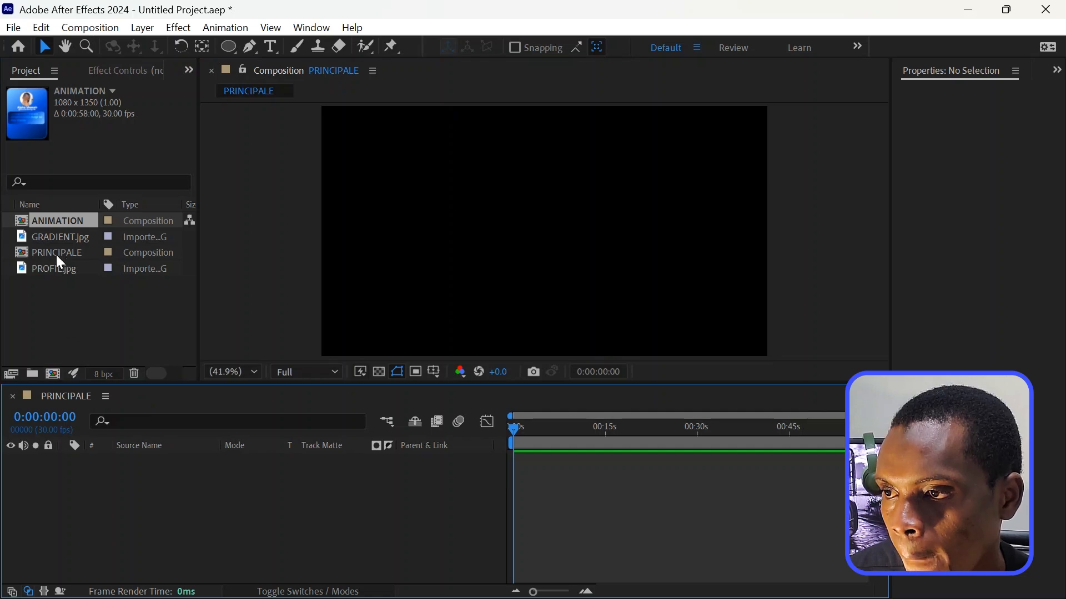
drag(48, 219, 131, 473)
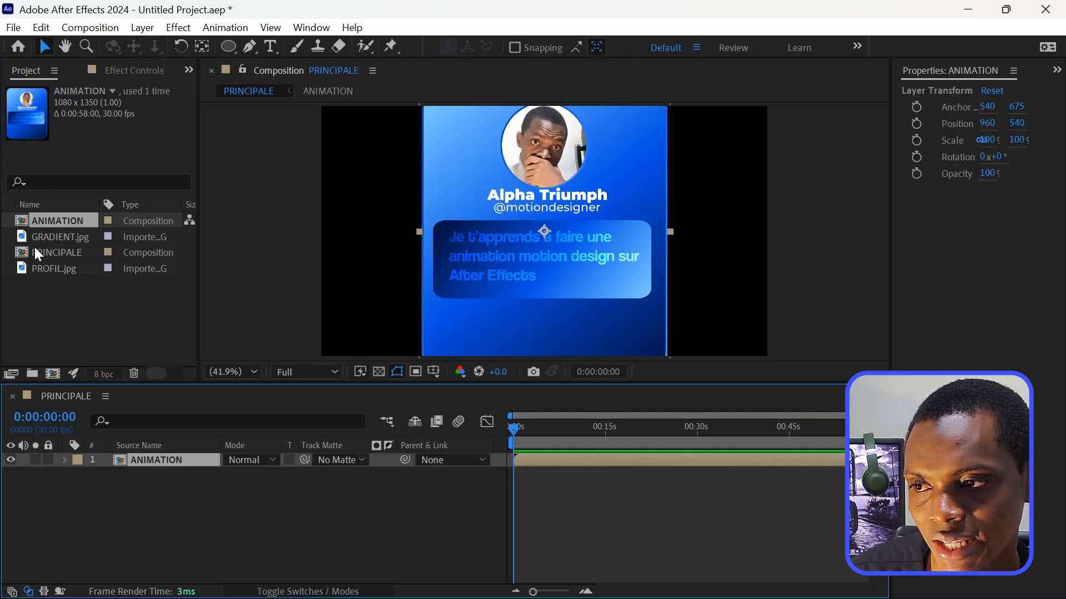
Scale the ANIMATION layer down to 73% so the whole card fits in the frame
key(s)
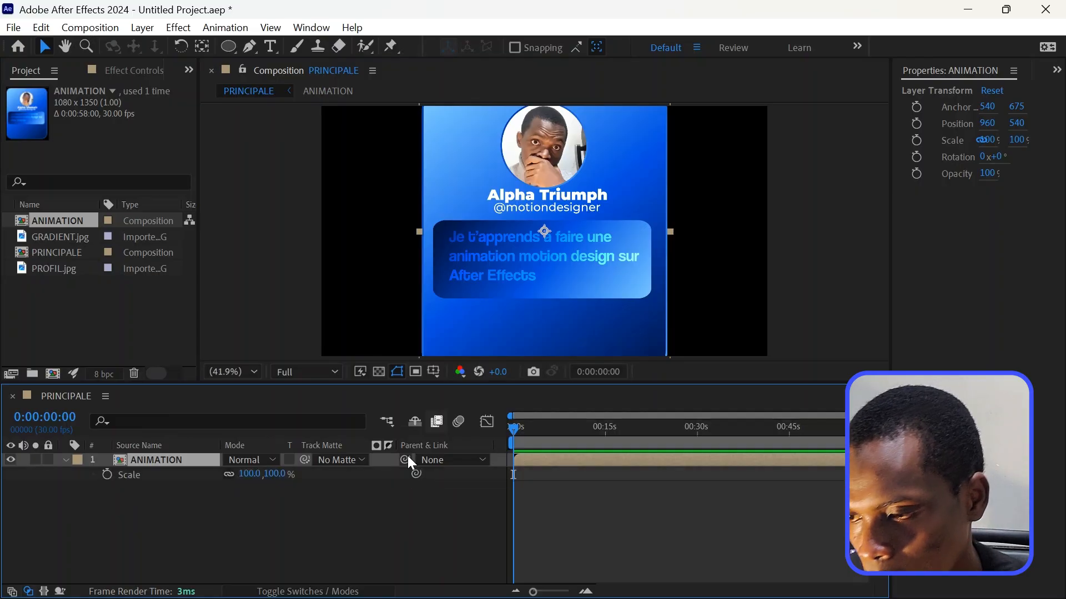
drag(259, 480, 238, 487)
click(646, 510)
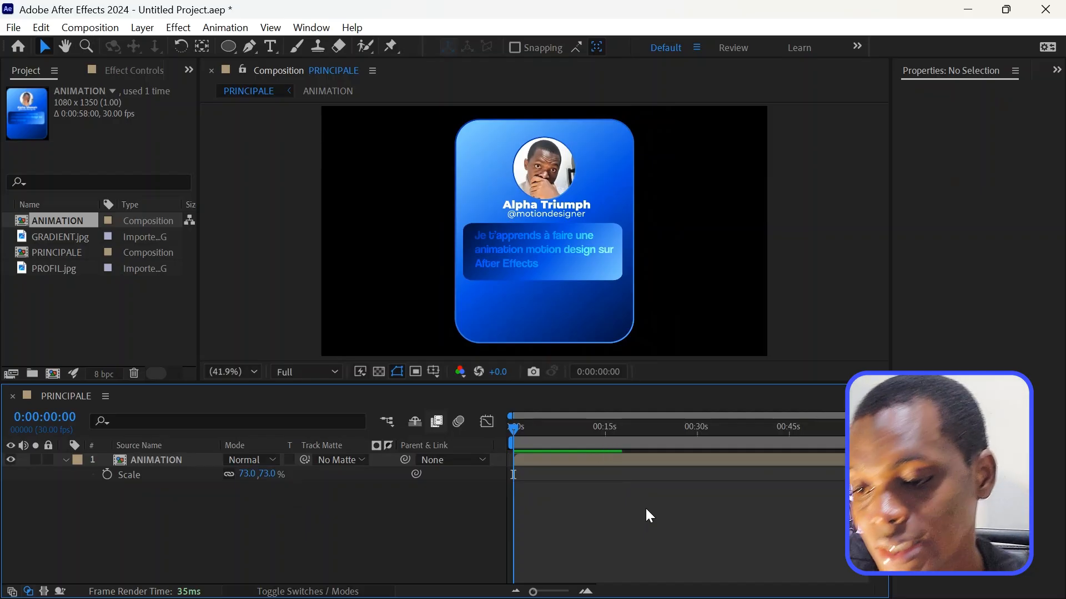
Make the ANIMATION layer a 3D layer and collapse its properties in the timeline
click(303, 592)
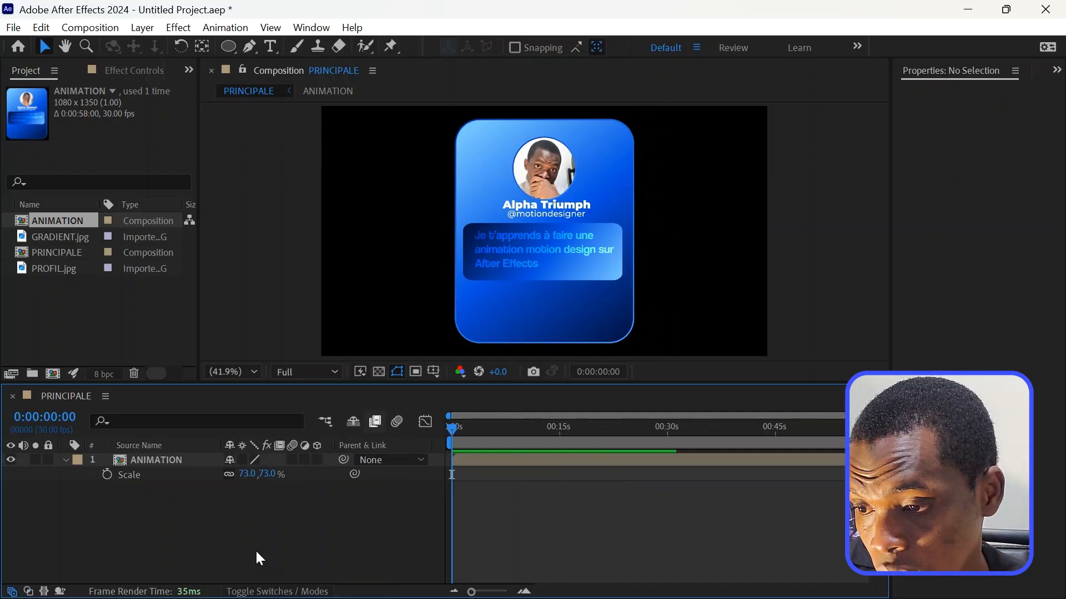
click(317, 460)
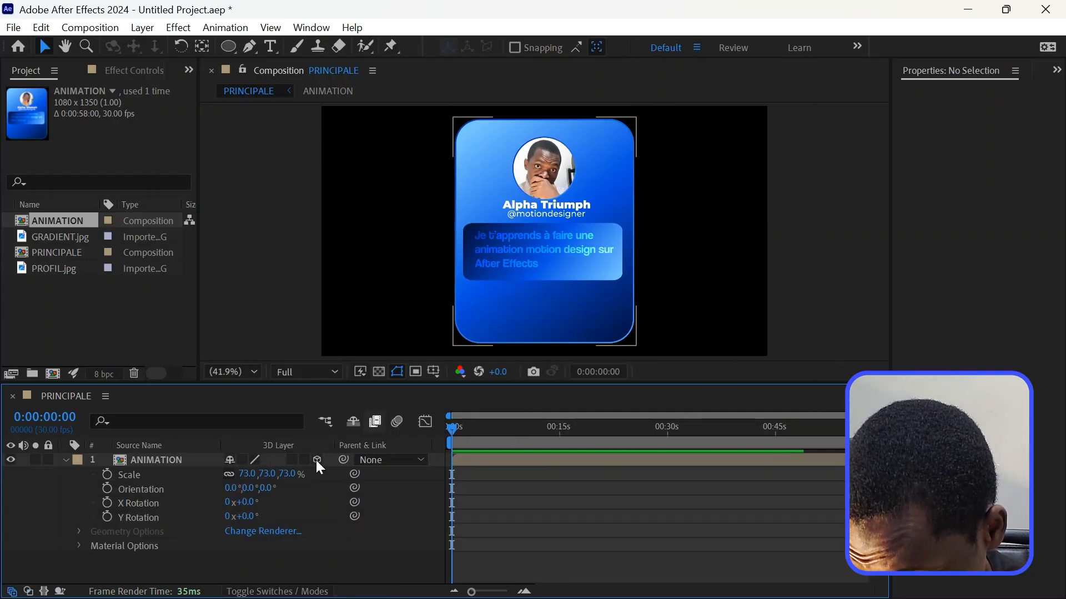
click(65, 461)
click(183, 461)
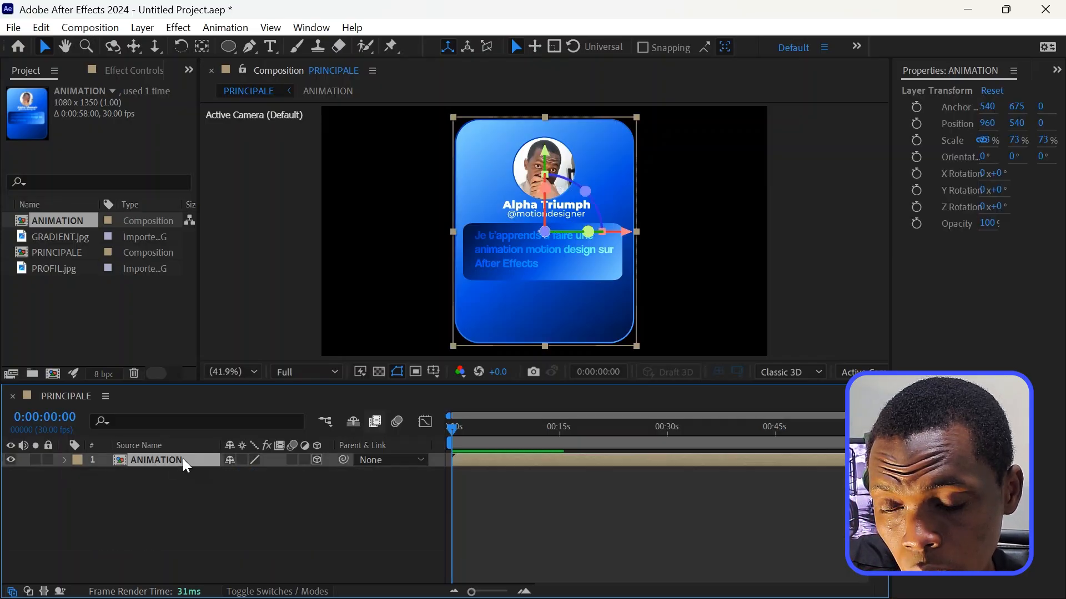
Widen the composition viewer and split it into 2 Views, showing Active Camera beside Top
drag(386, 390, 387, 383)
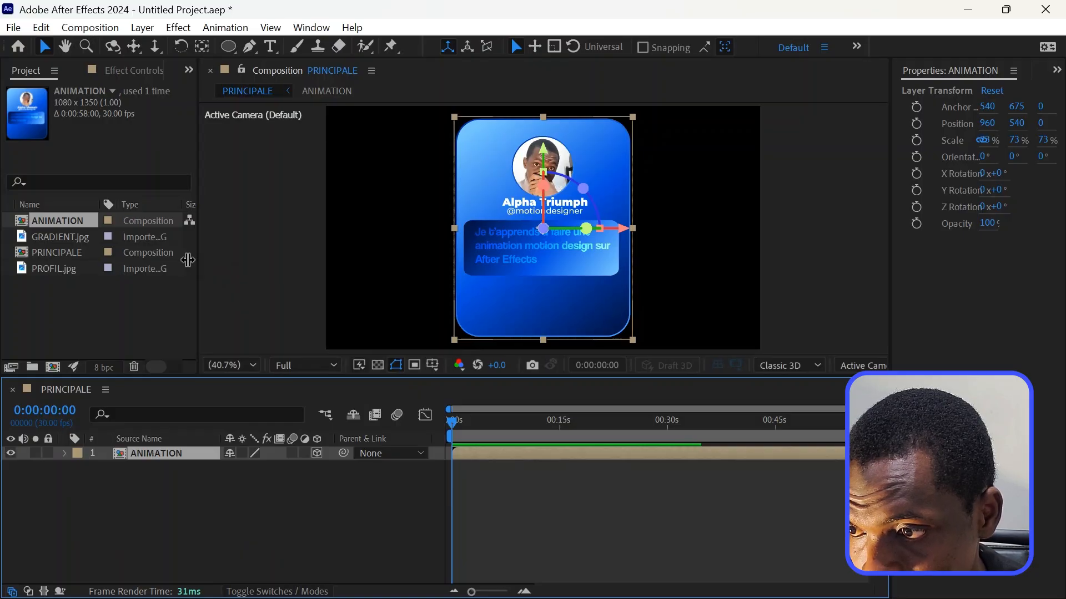
drag(205, 263, 181, 263)
drag(896, 250, 981, 260)
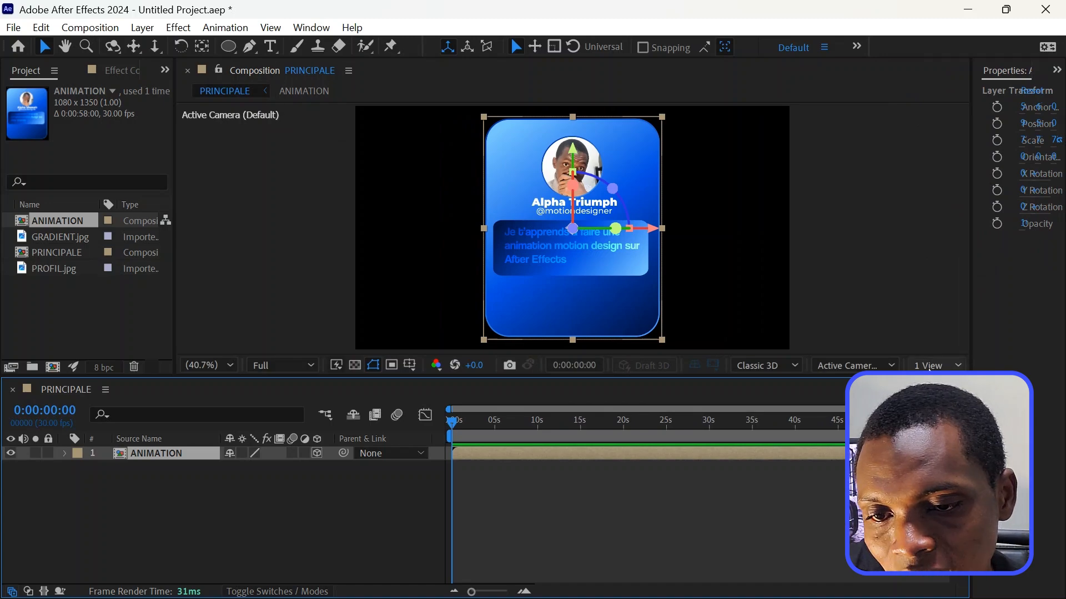
click(938, 397)
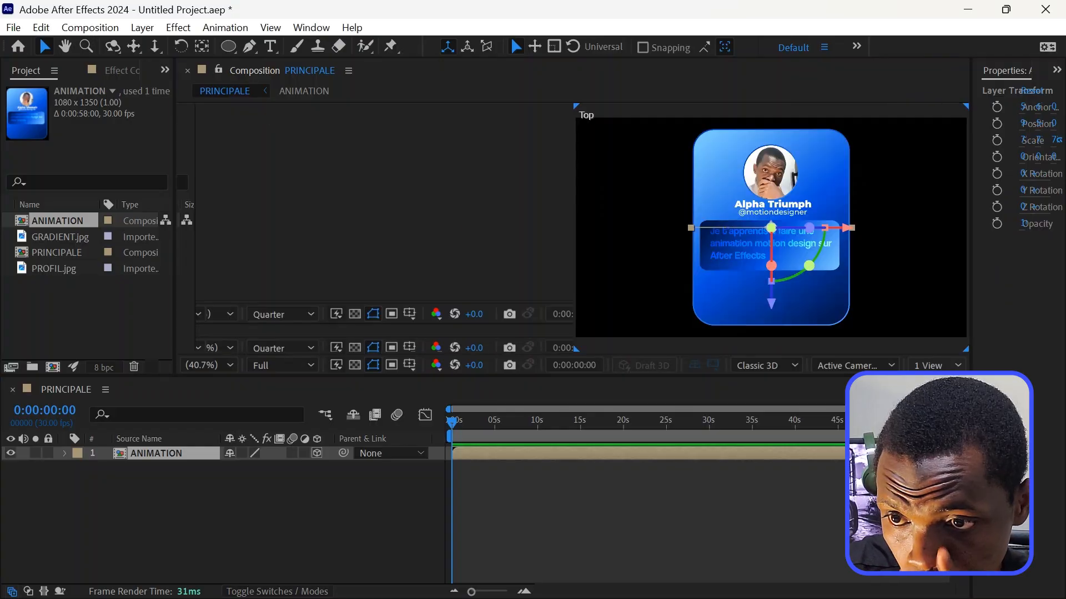
click(656, 481)
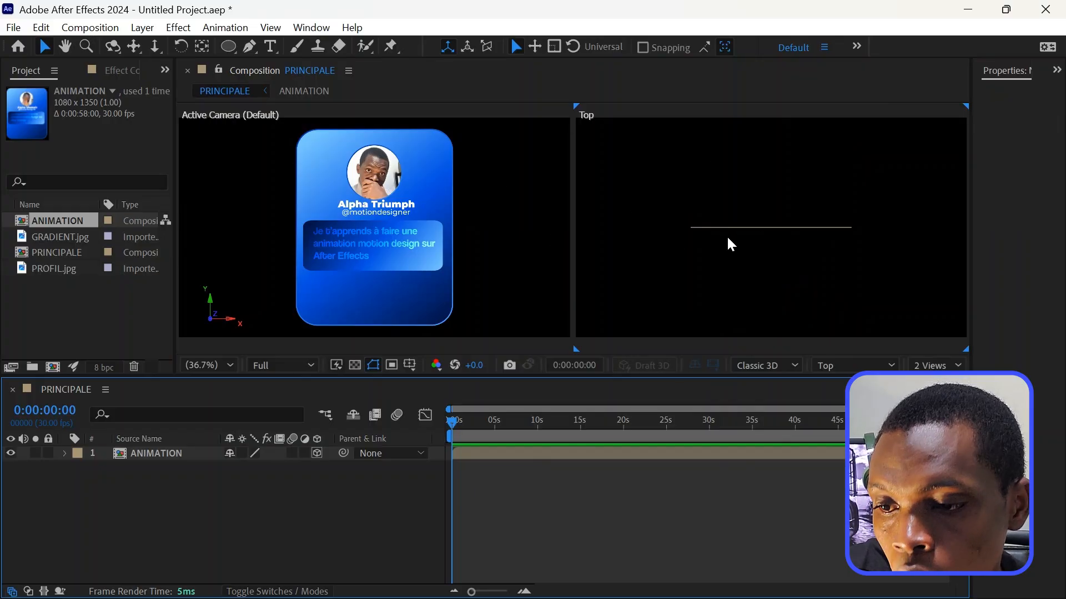
Duplicate the ANIMATION layer and move the duplicate's anchor point to the card's left edge
click(552, 459)
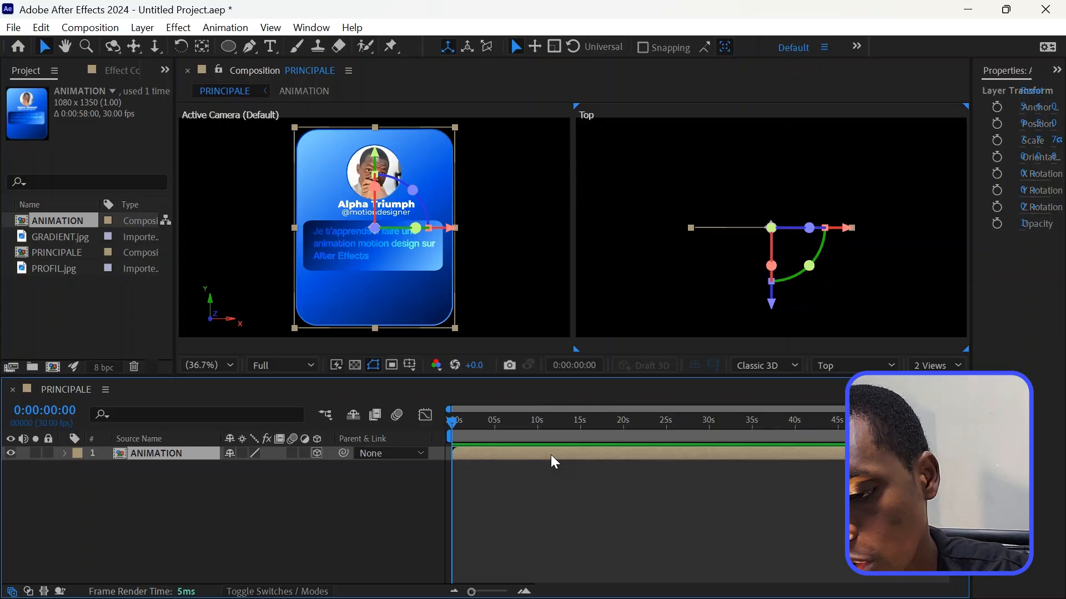
key(ctrl+d)
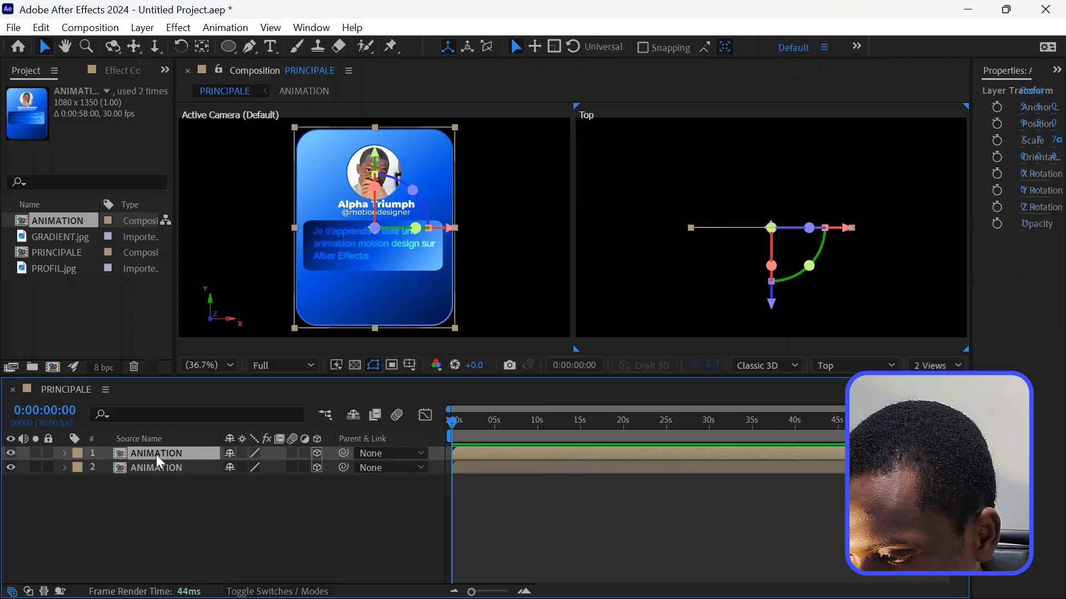
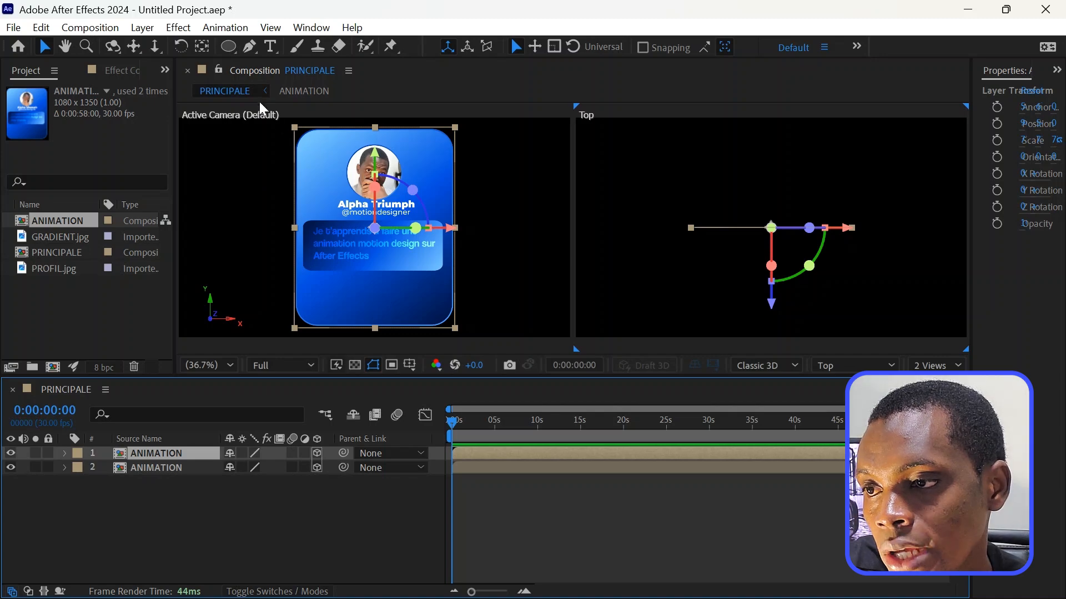
click(203, 47)
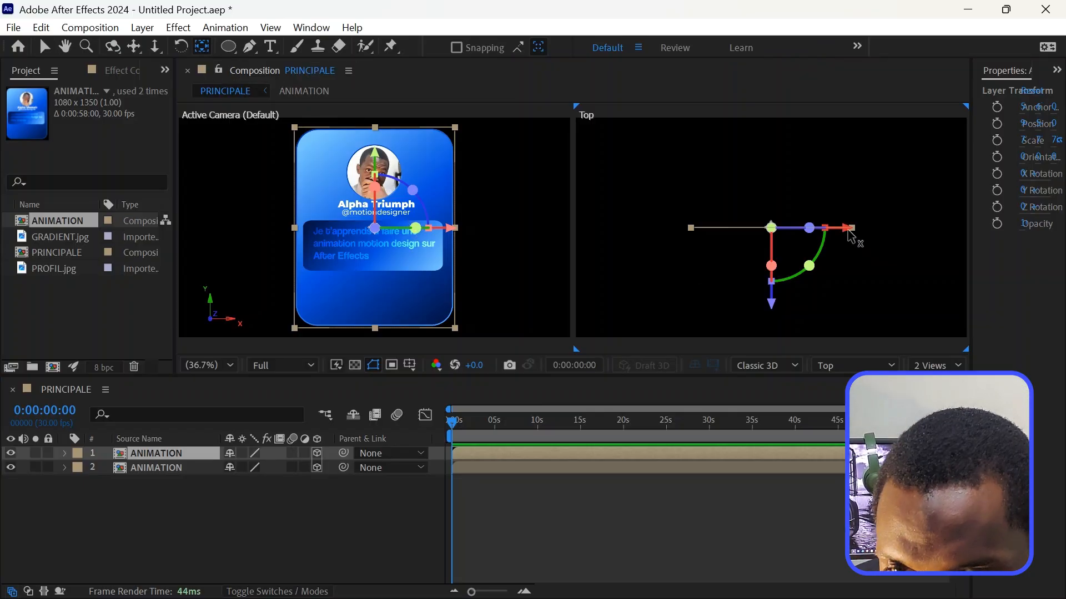
drag(849, 236, 764, 243)
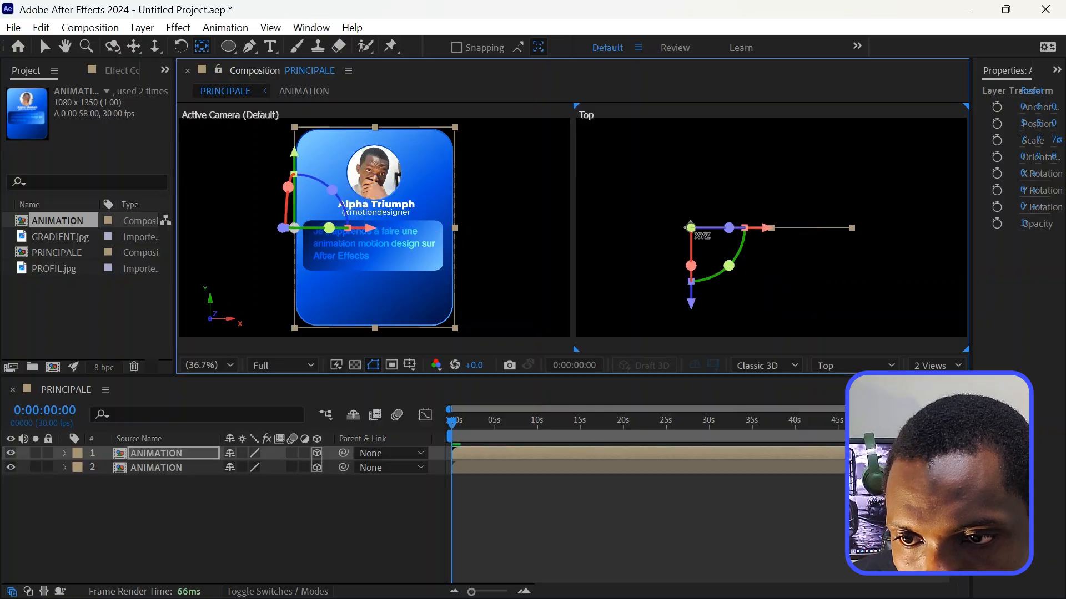
Swing the duplicate card backwards around its left edge with a Y Rotation of about -117°
click(156, 458)
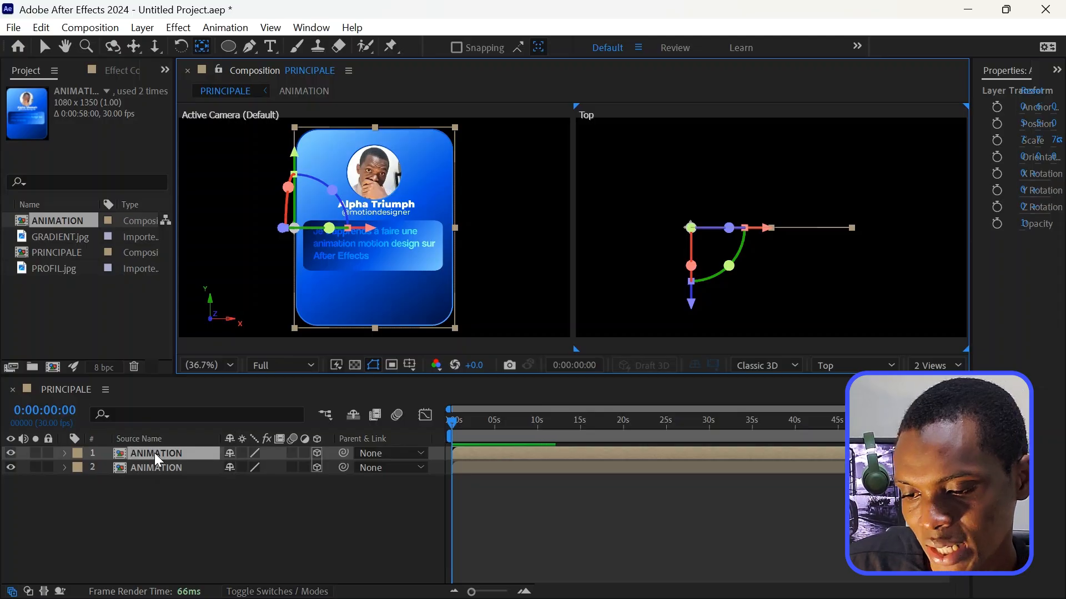
key(r)
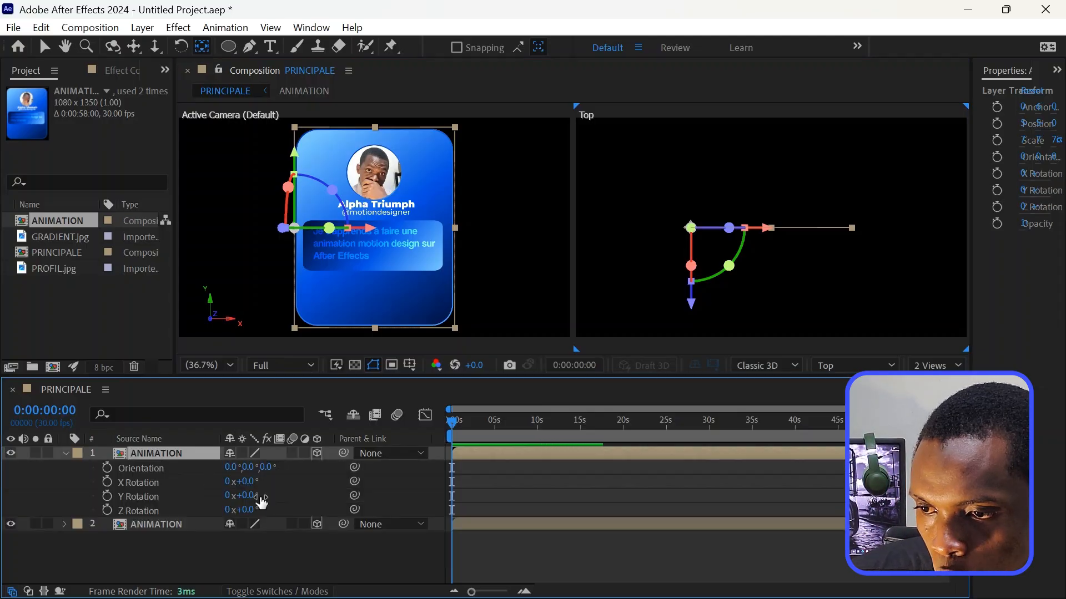
drag(253, 497, 162, 504)
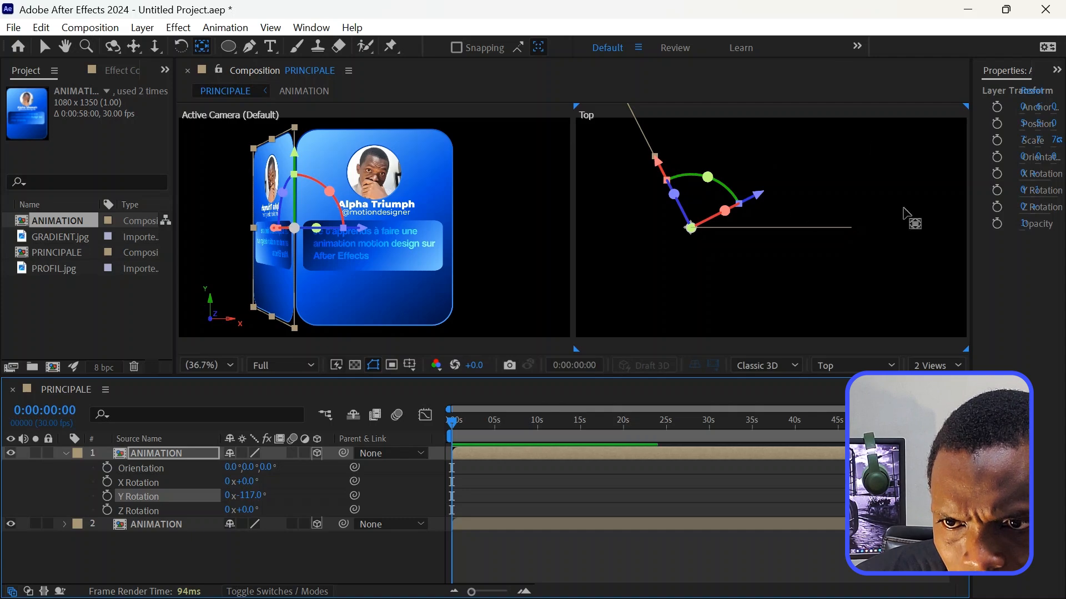
click(45, 46)
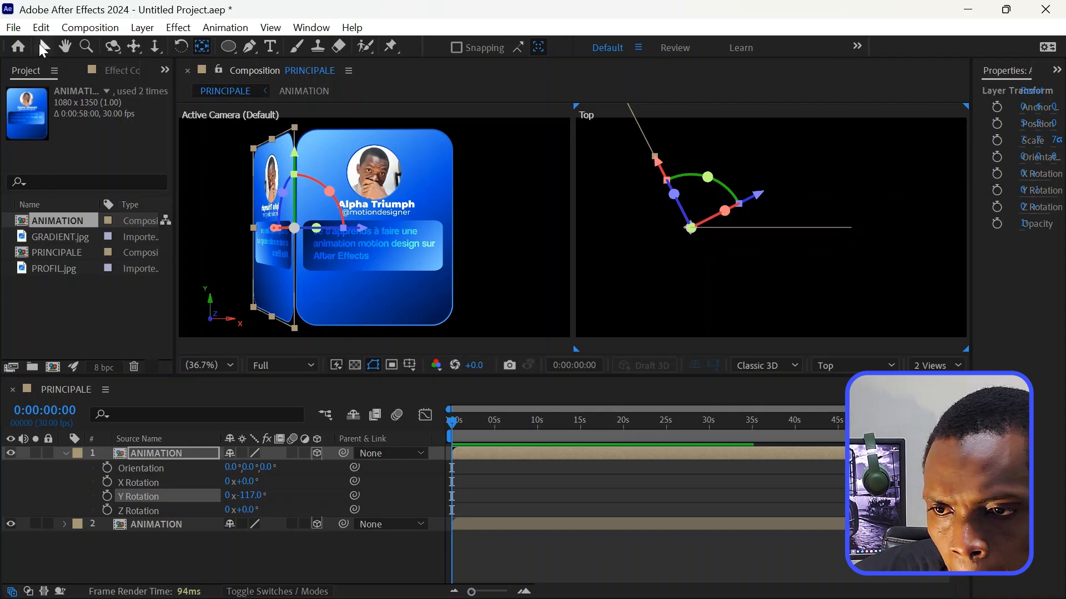
click(860, 197)
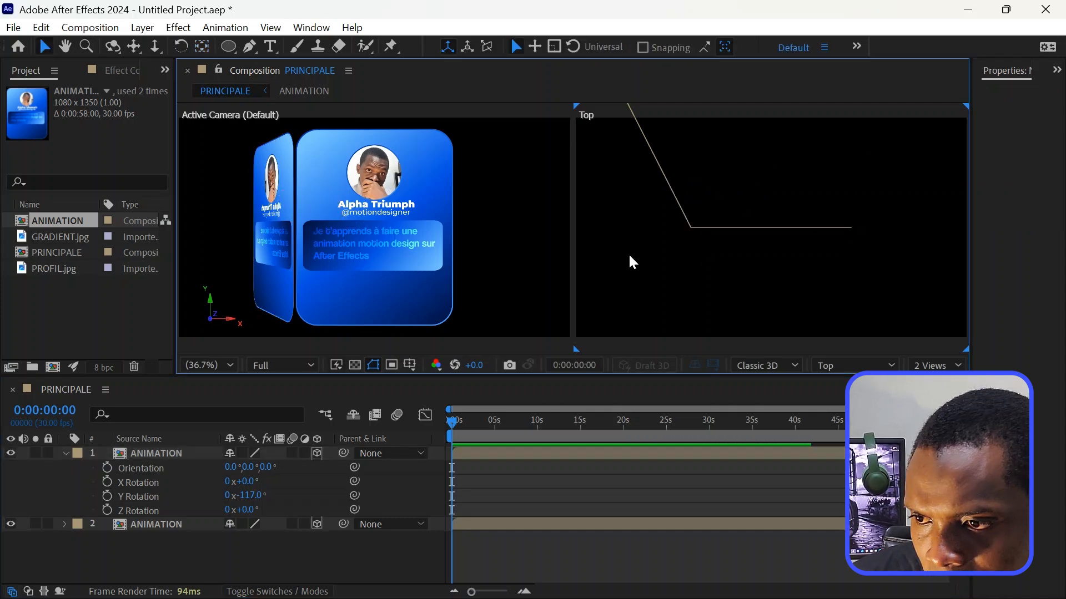
Set the Top view magnification to 25% and the duplicate card's Y Rotation to exactly -120°
click(202, 368)
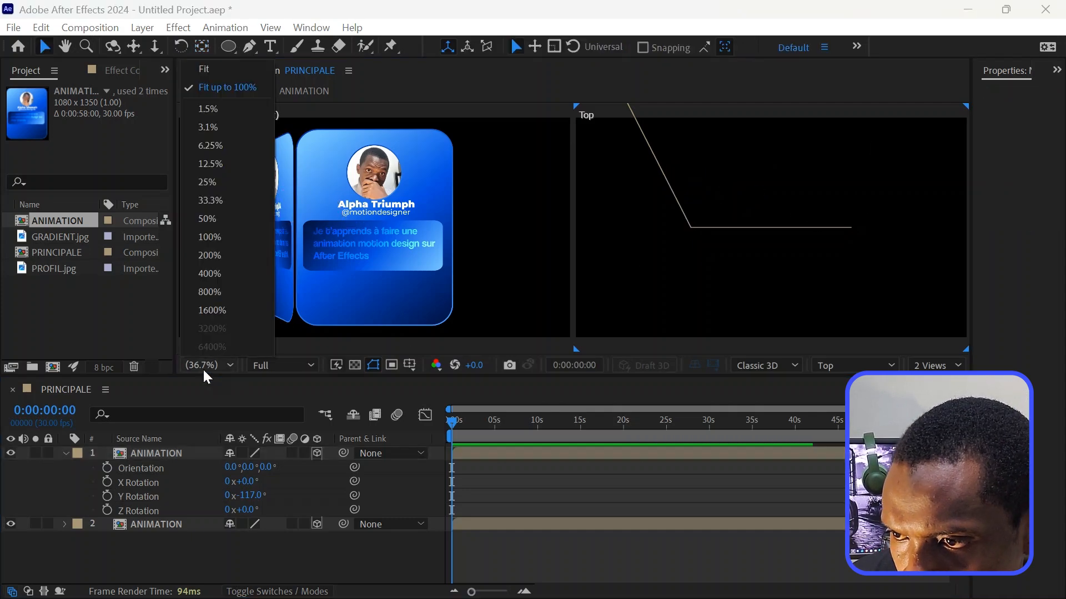
click(207, 182)
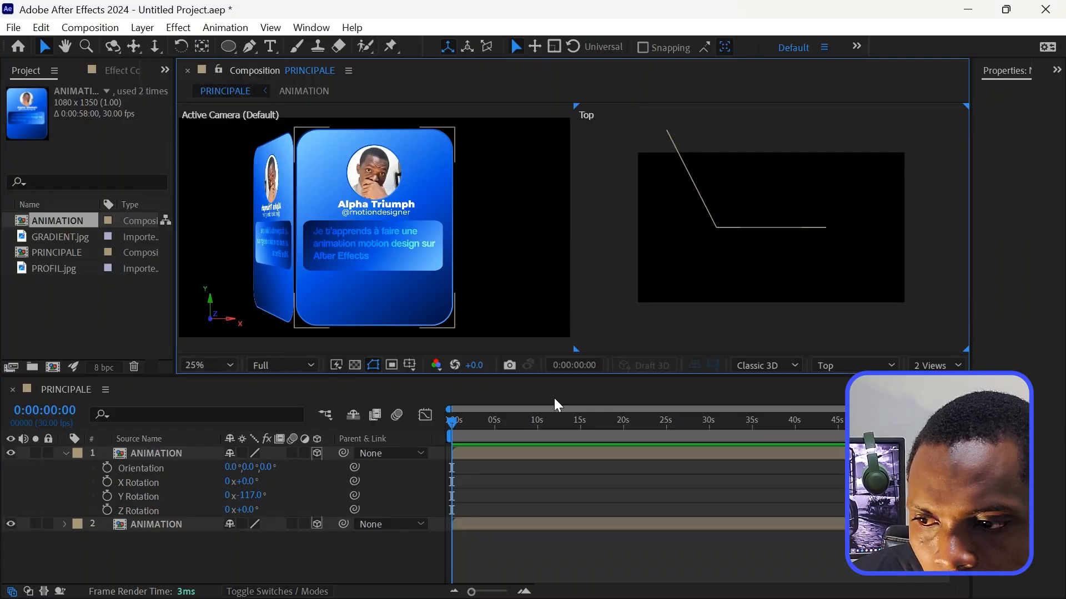
click(252, 497)
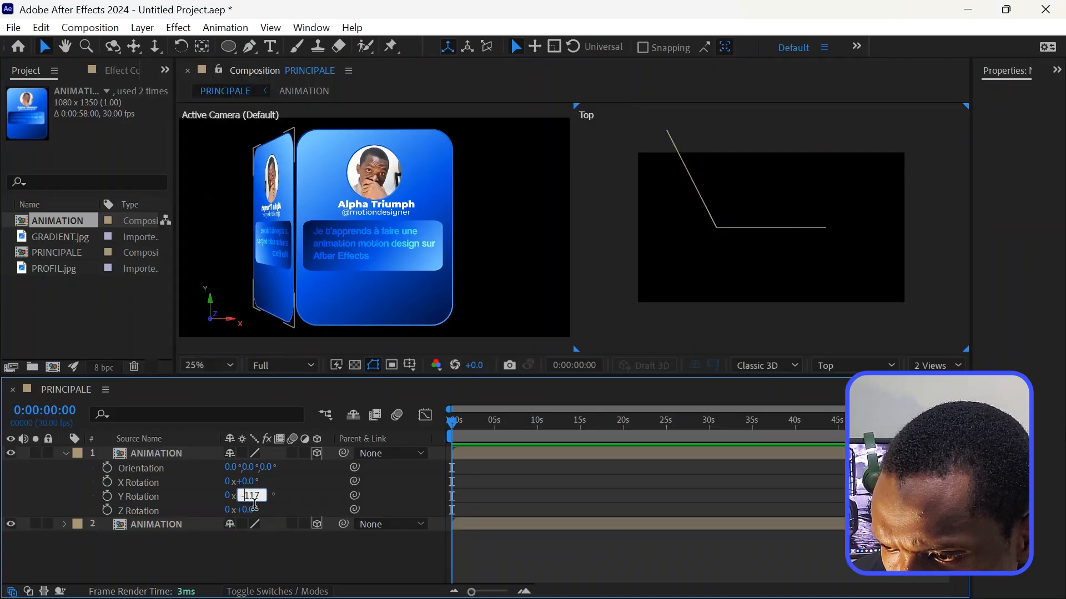
drag(248, 497, 275, 502)
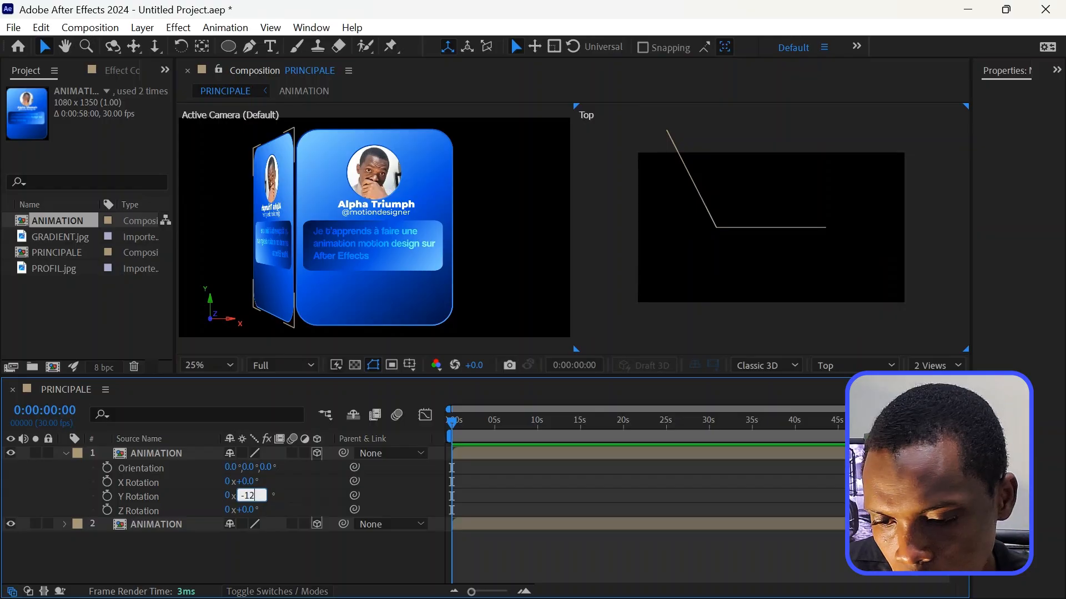
text(20)
key(Return)
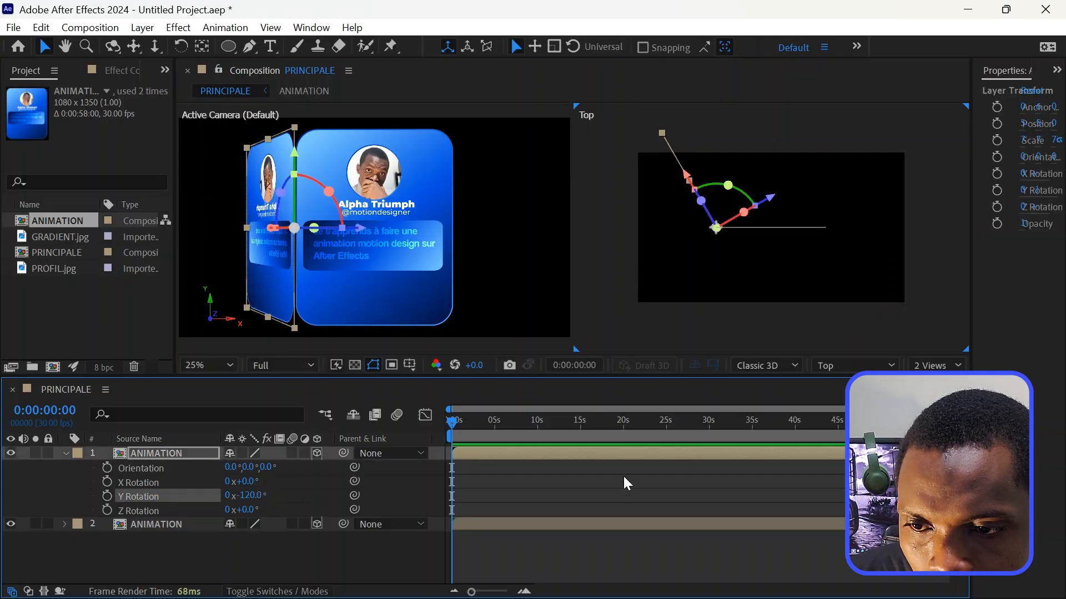
click(621, 491)
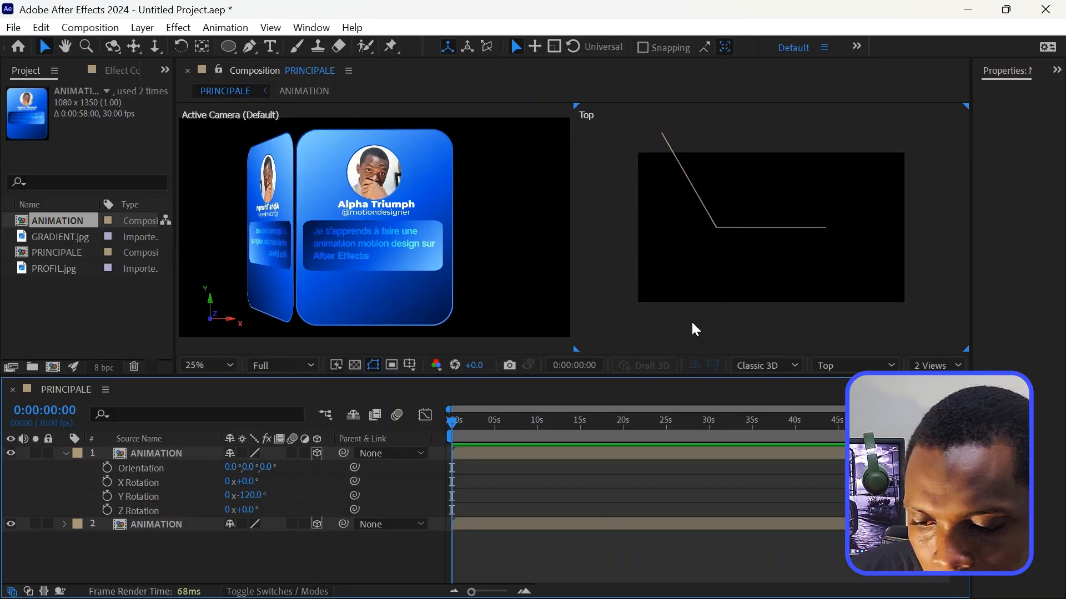
Duplicate the rotated ANIMATION card and move the new copy's anchor point to its far rear end in the Top view
key(h)
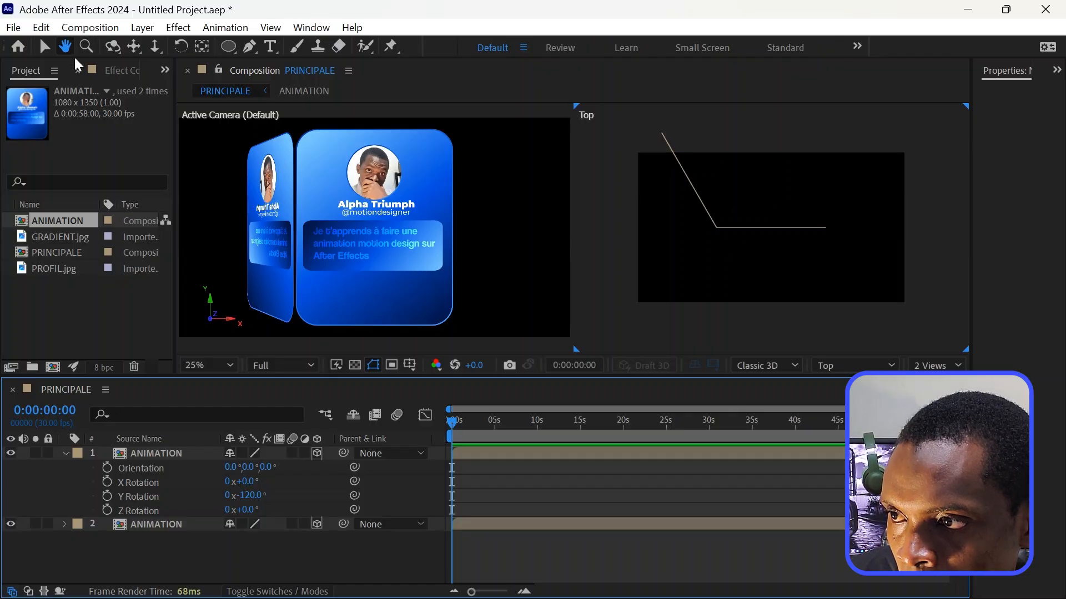
drag(773, 167, 765, 211)
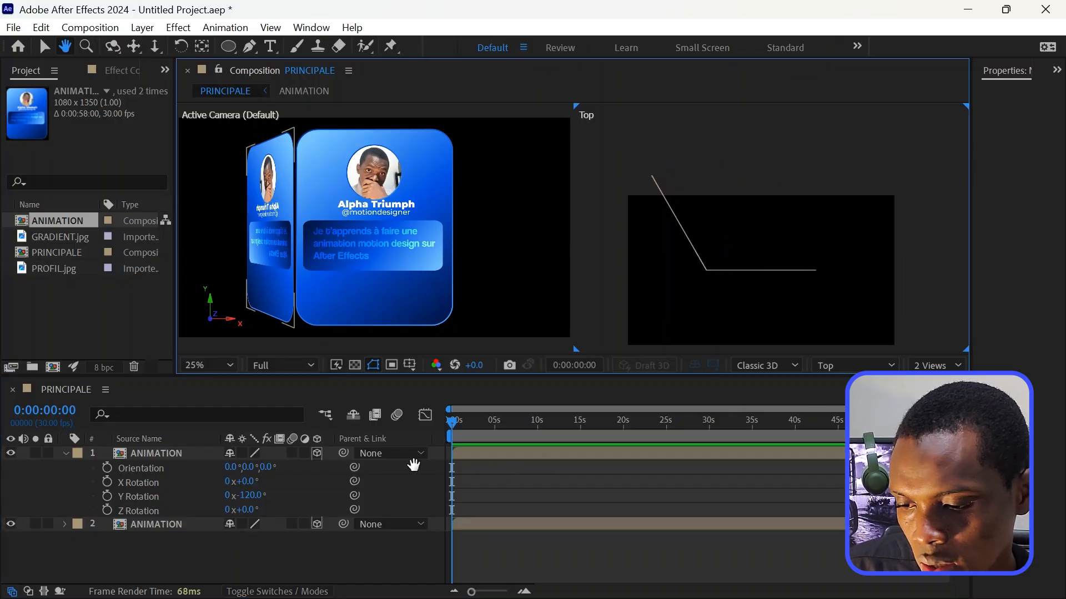
key(v)
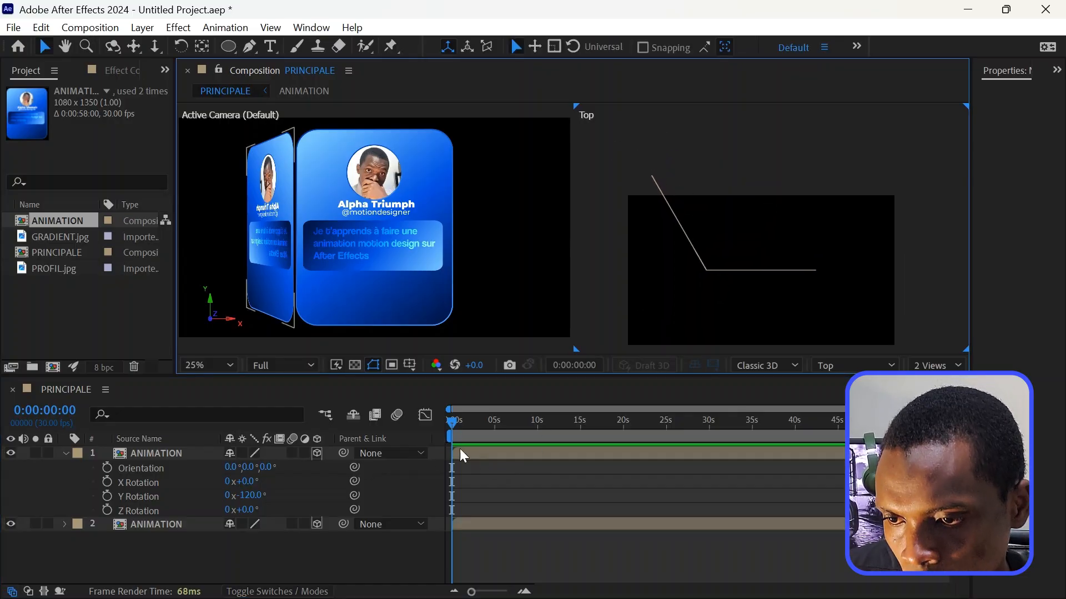
click(65, 454)
click(149, 454)
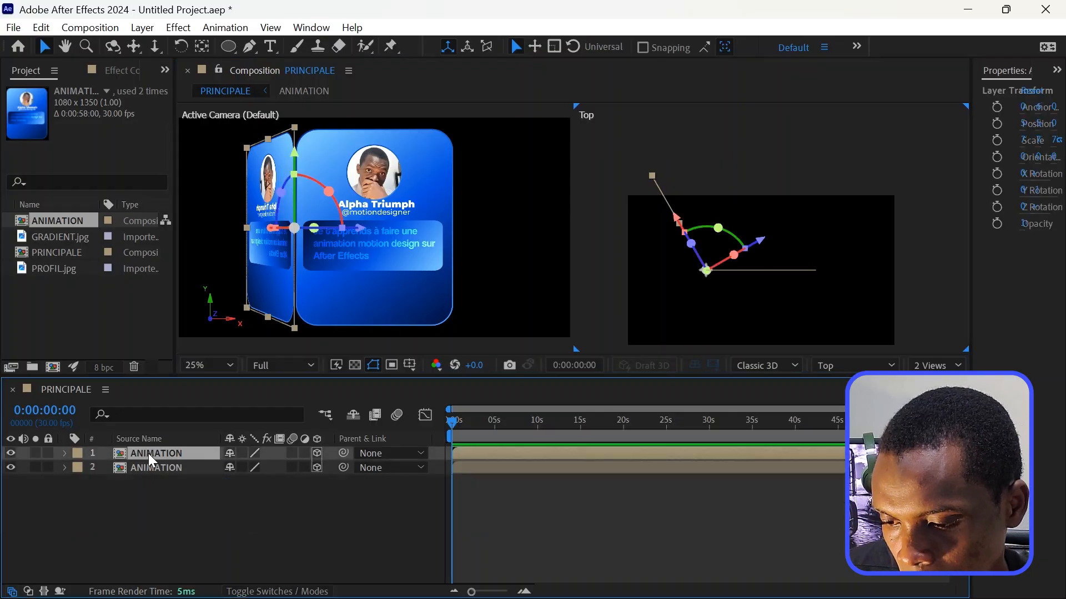
key(ctrl+d)
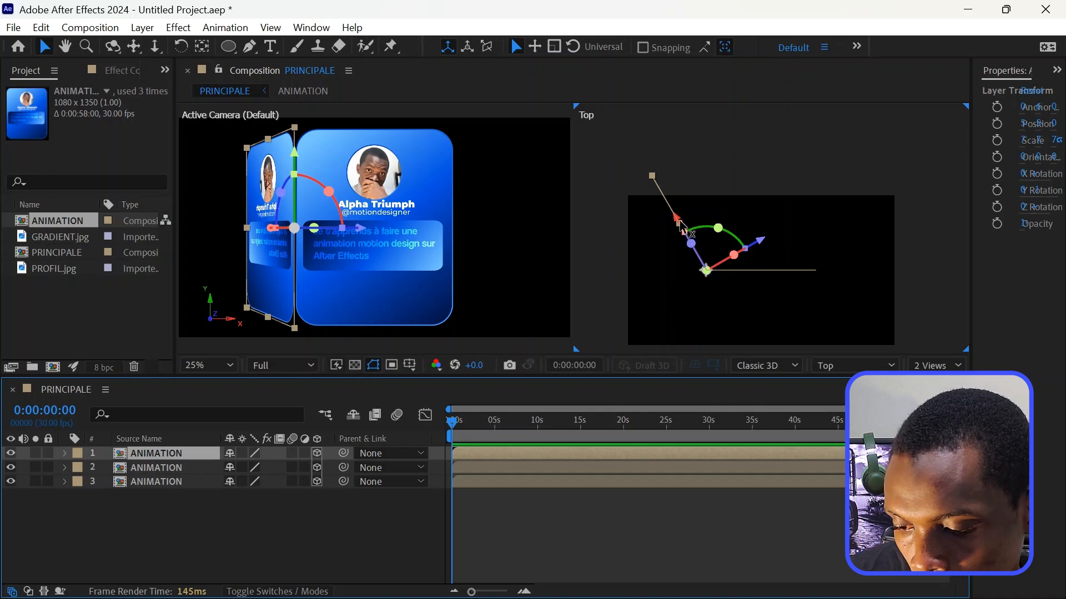
click(201, 46)
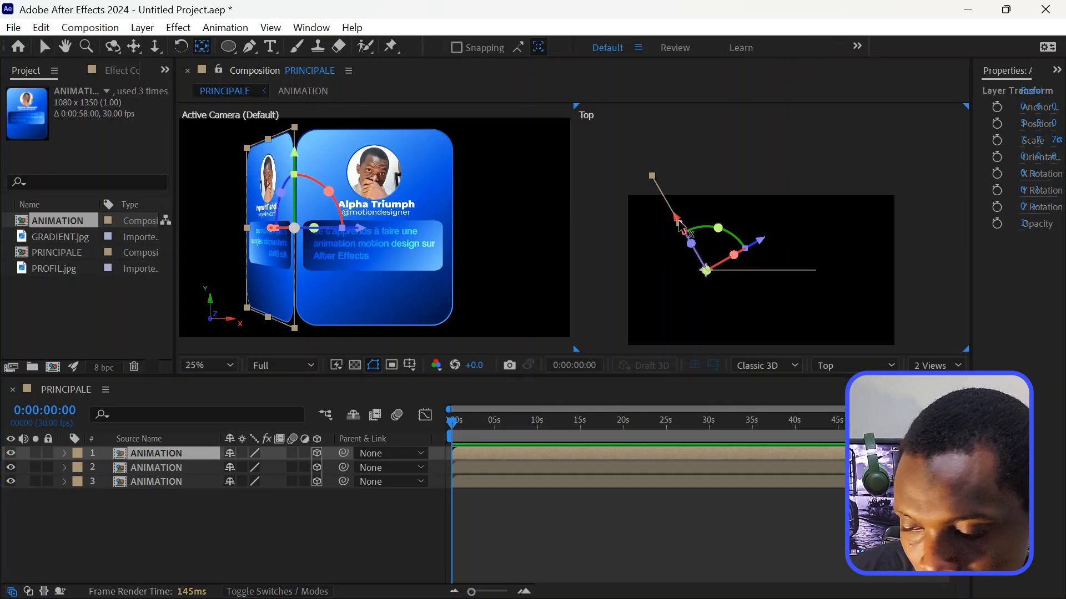
drag(679, 225, 619, 148)
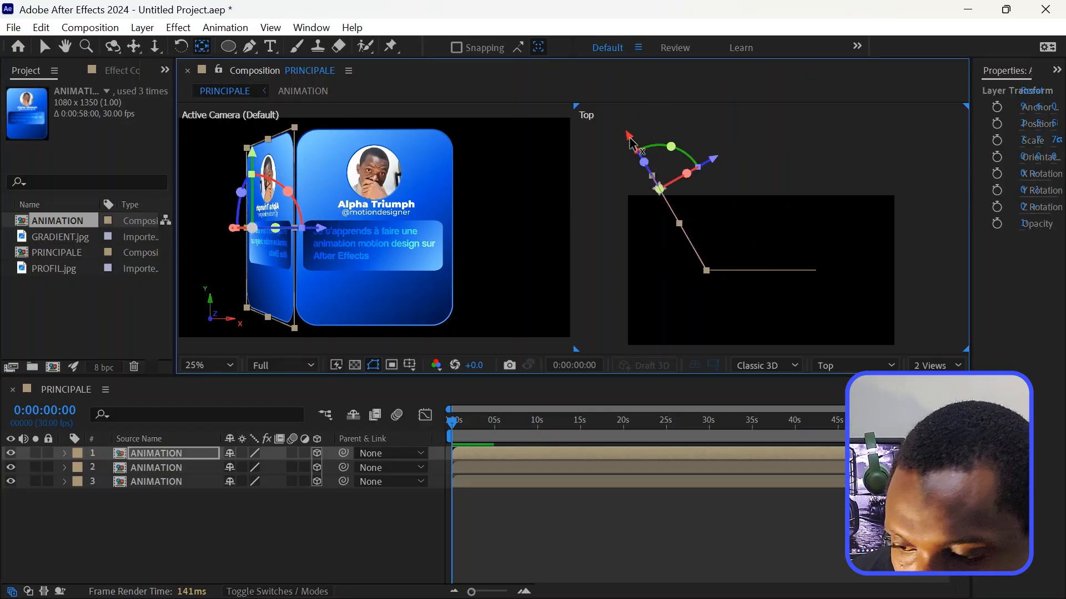
drag(623, 134, 617, 127)
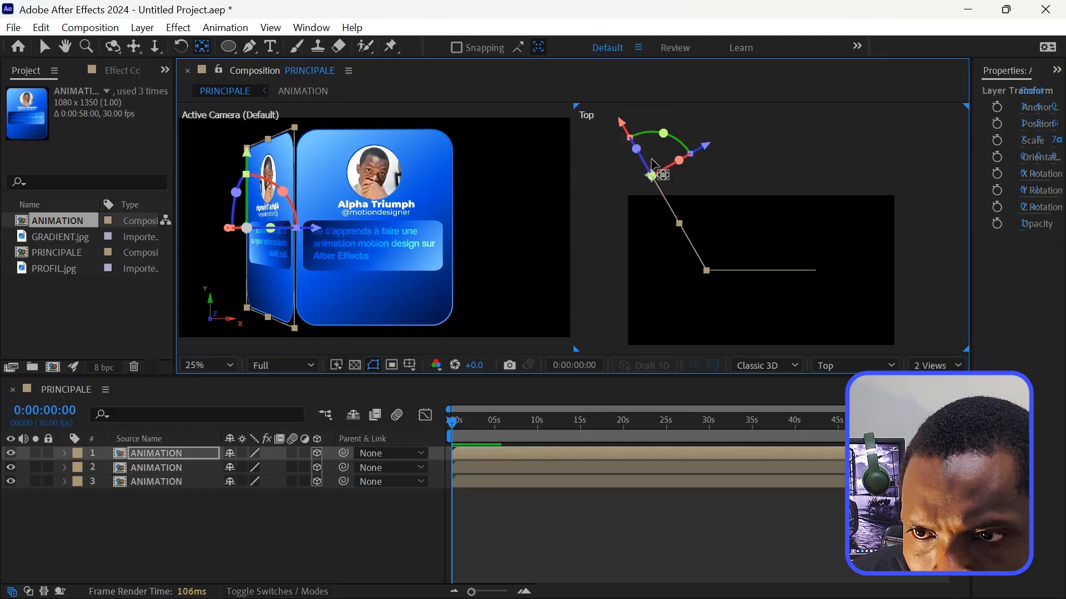
Rotate the third card around its new anchor point by setting its Y Rotation to -240°
key(r)
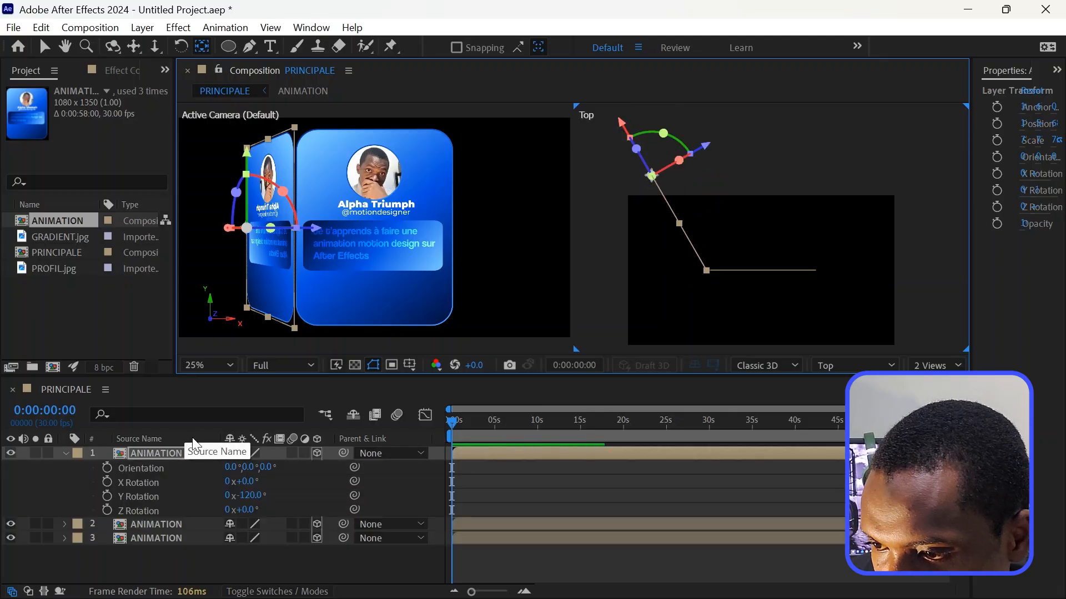
drag(253, 496, 3, 435)
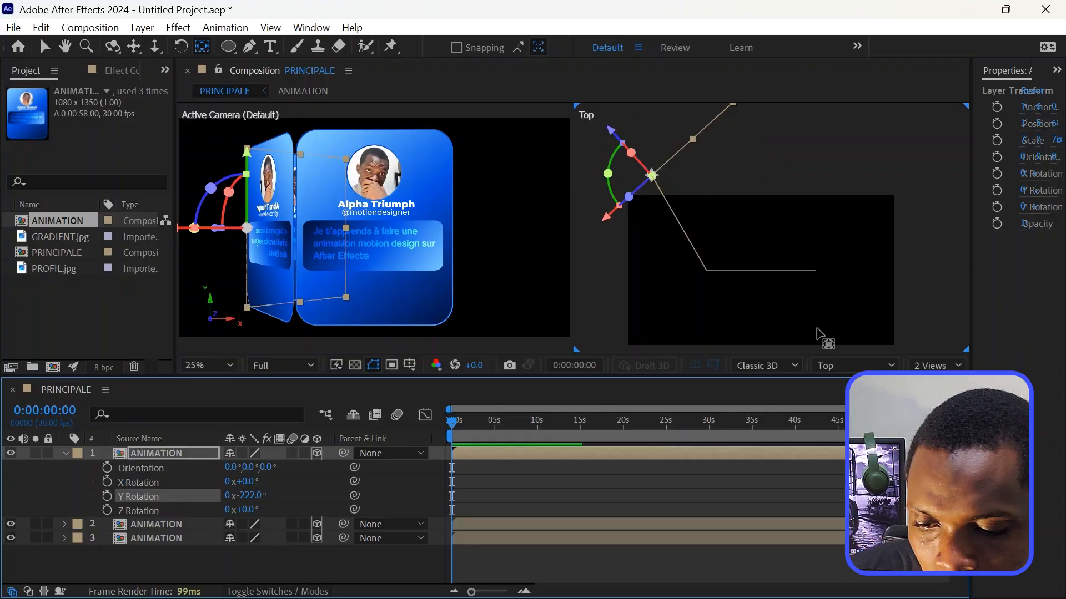
key(h)
drag(880, 174, 872, 222)
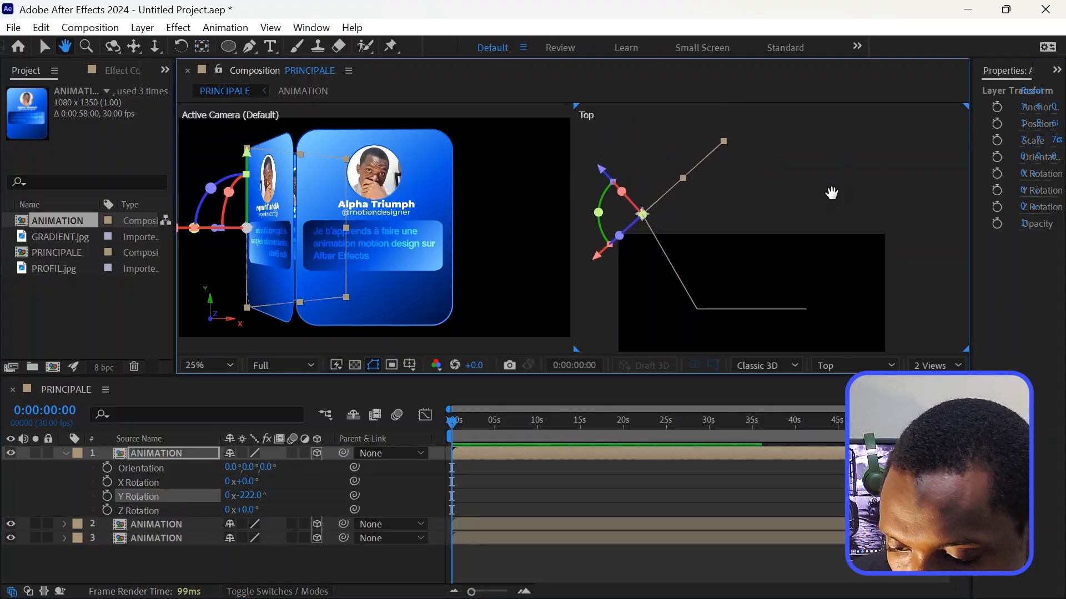
key(v)
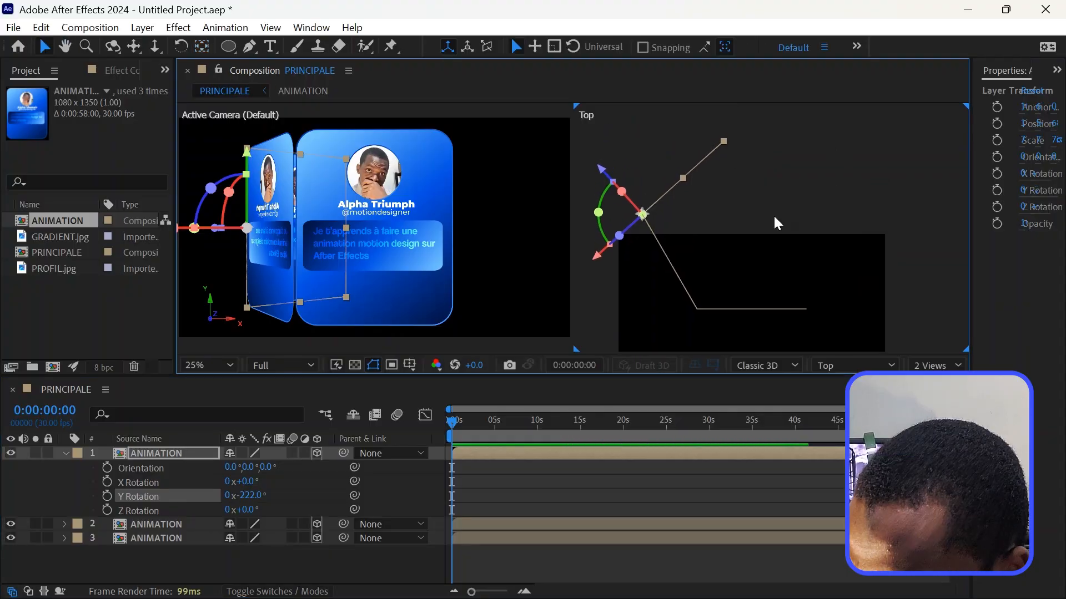
click(253, 495)
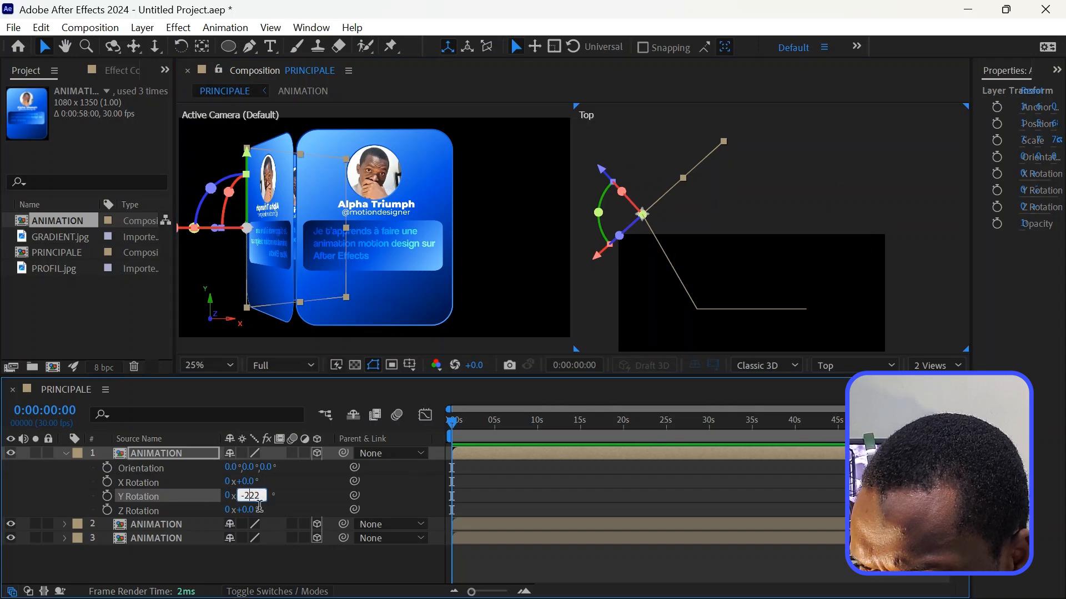
drag(259, 508, 282, 505)
text(40)
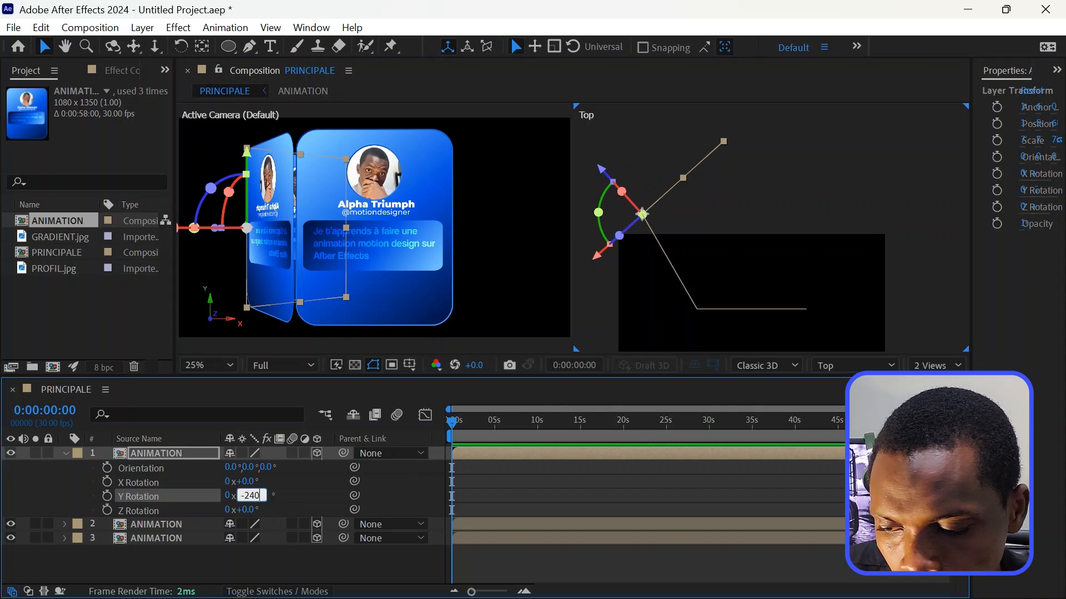
key(Return)
click(601, 494)
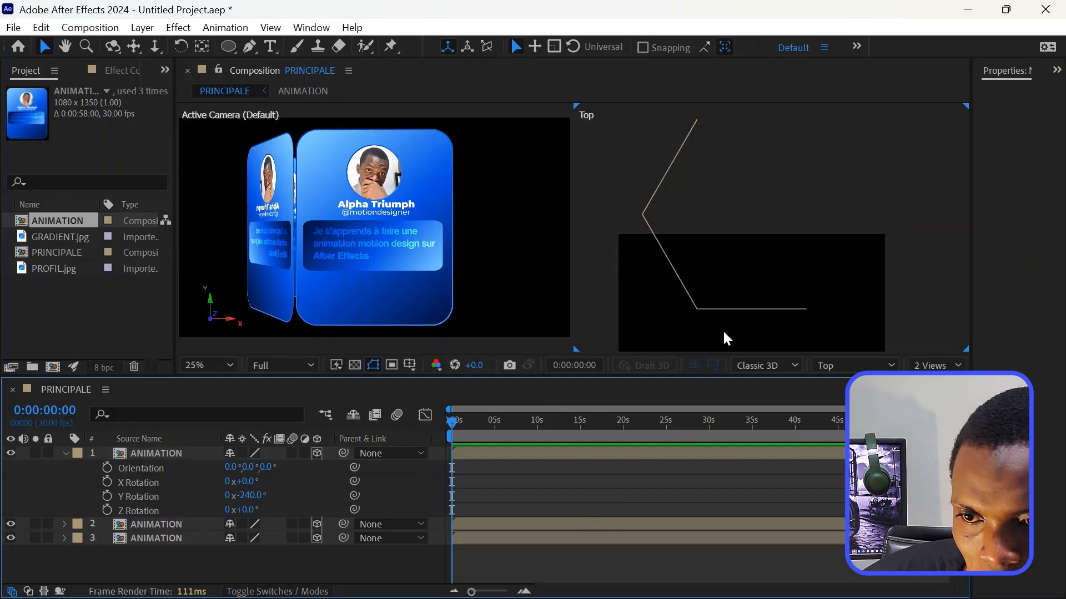
Duplicate the card rotated to -240° and move the copy's anchor point to its free rear end in the Top view
click(548, 454)
key(ctrl+d)
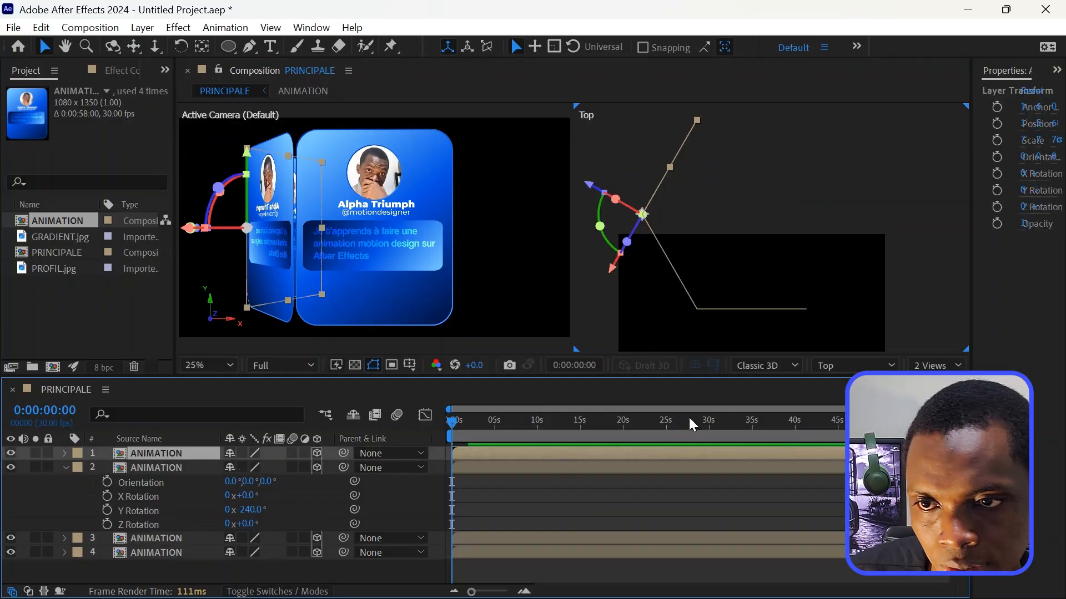
key(h)
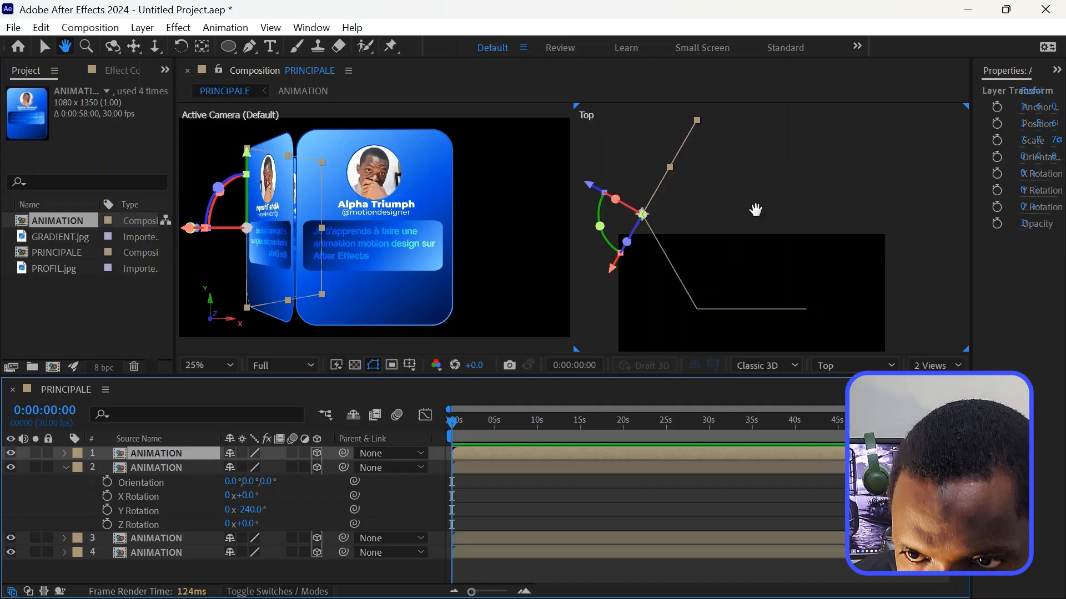
drag(766, 209, 757, 269)
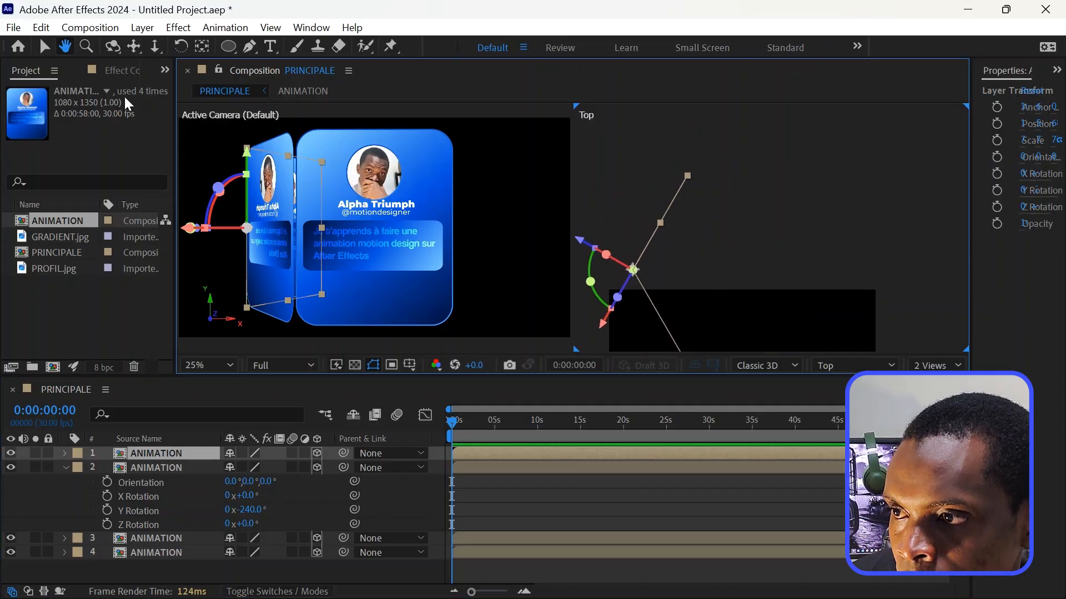
click(202, 46)
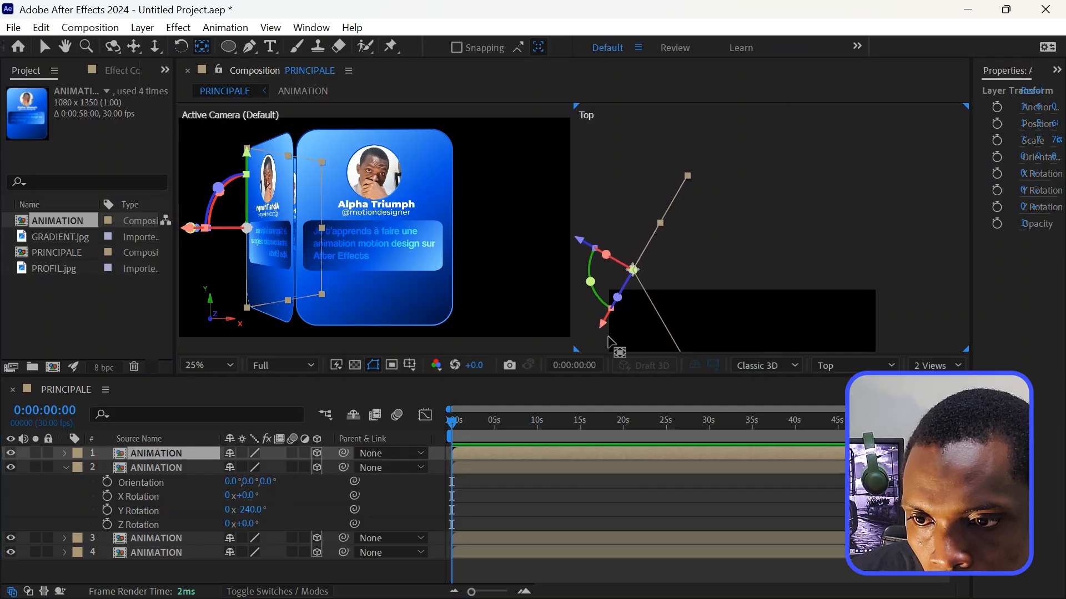
drag(609, 328, 688, 176)
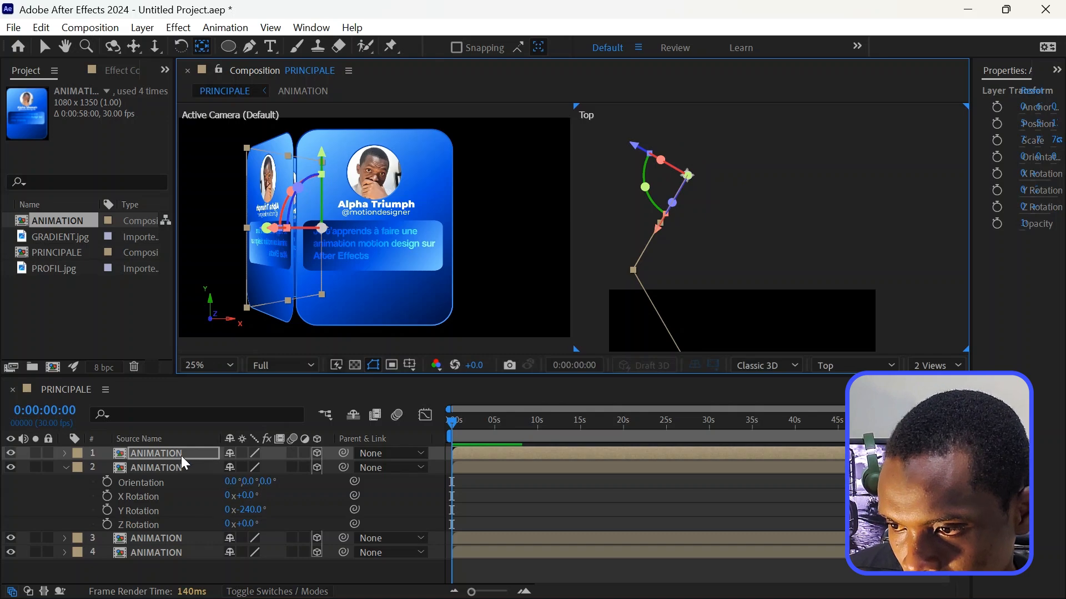
Set the fourth card's Y Rotation to -1x+0.0° so it runs parallel to the front card
click(64, 467)
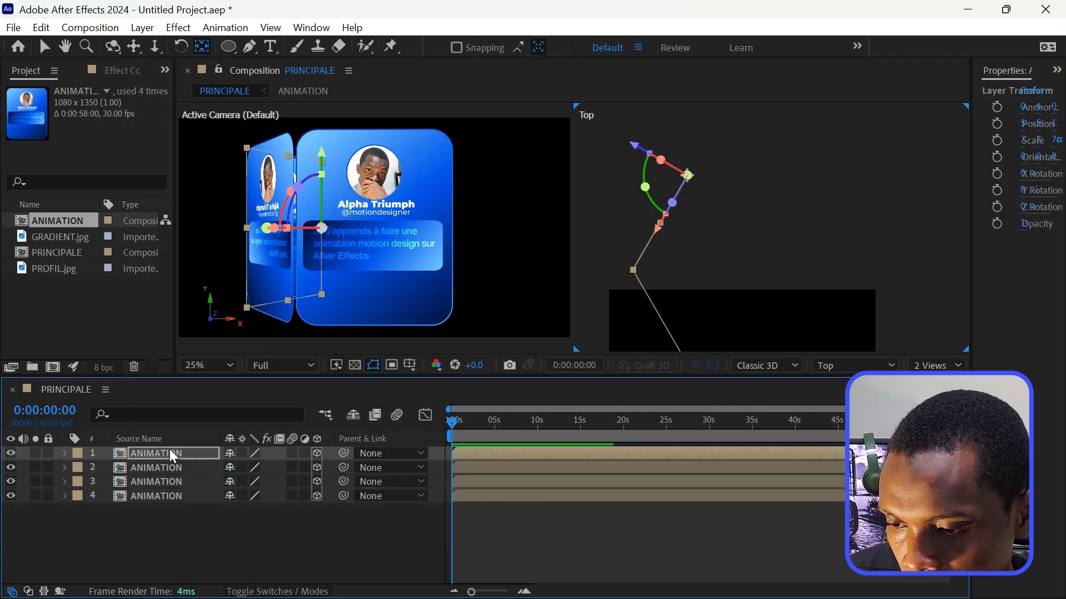
key(r)
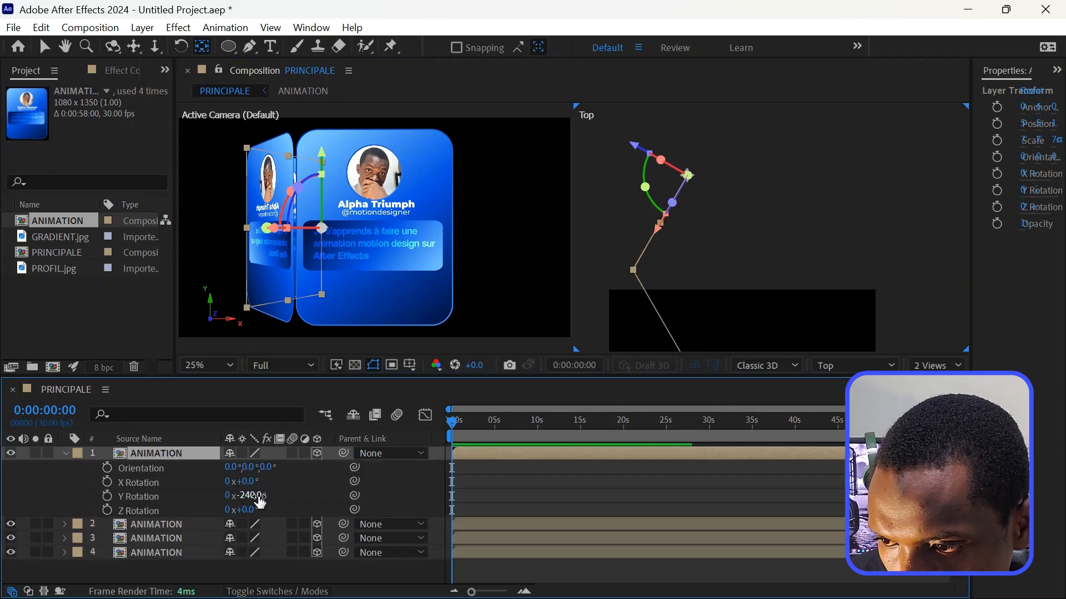
drag(257, 496, 142, 497)
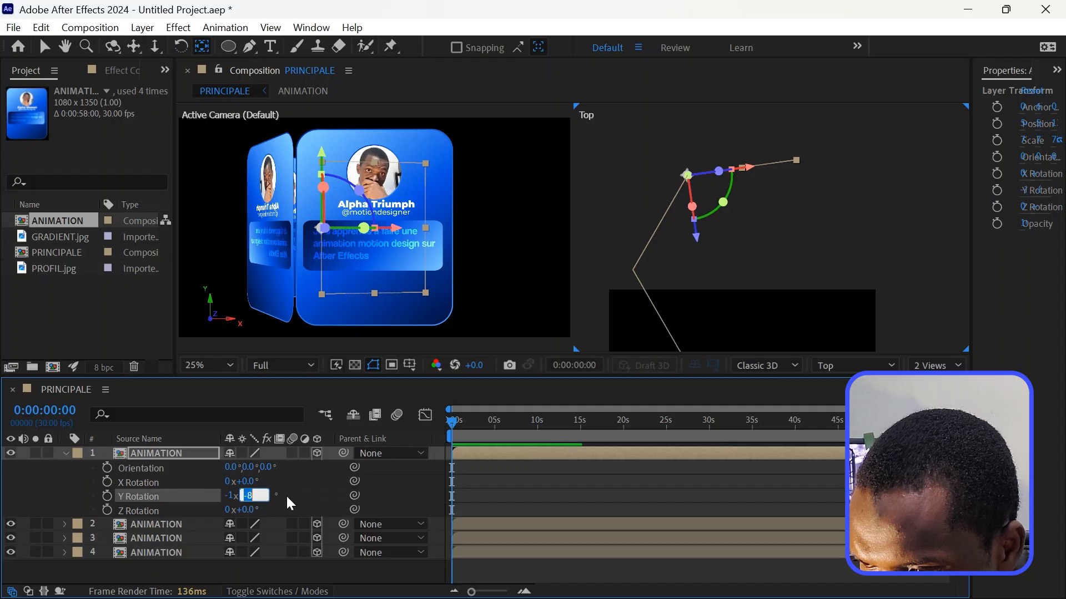
text(0)
key(Return)
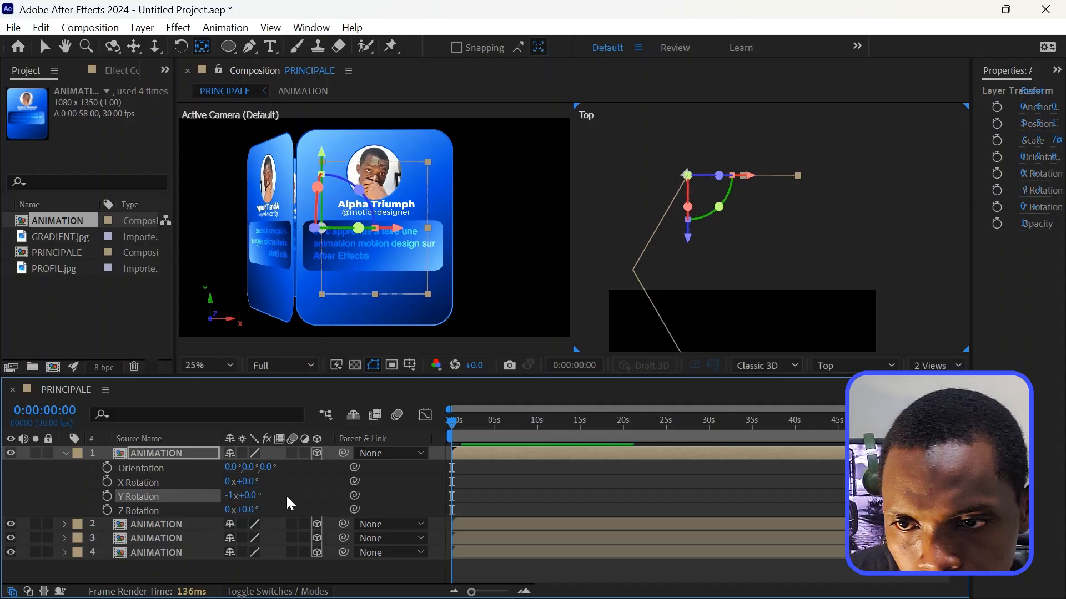
click(636, 469)
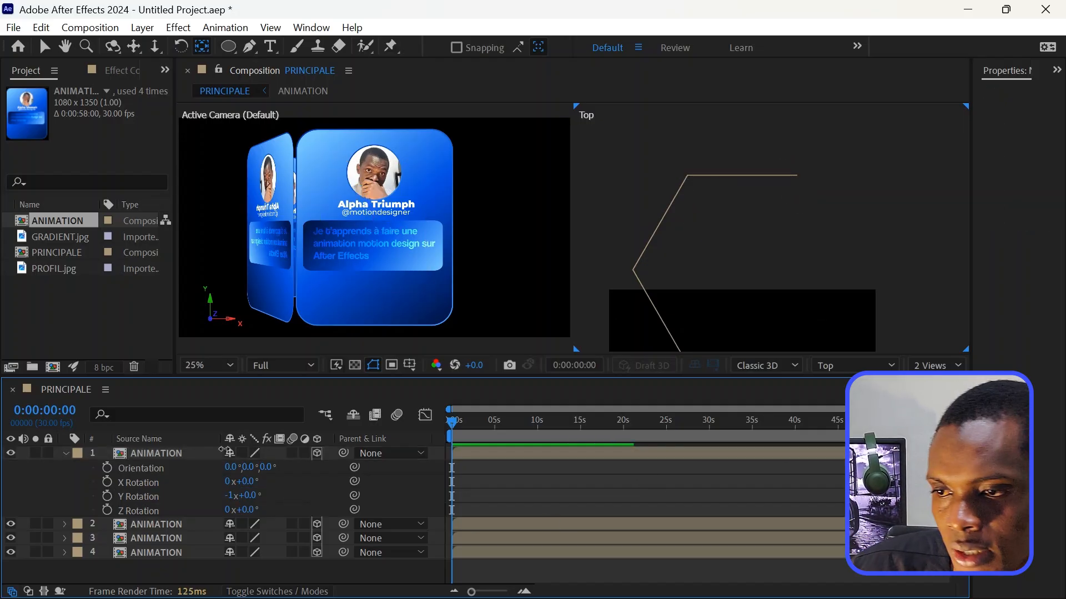
Duplicate the rear parallel card and move the copy's anchor point to its open right-hand end in the Top view
click(134, 455)
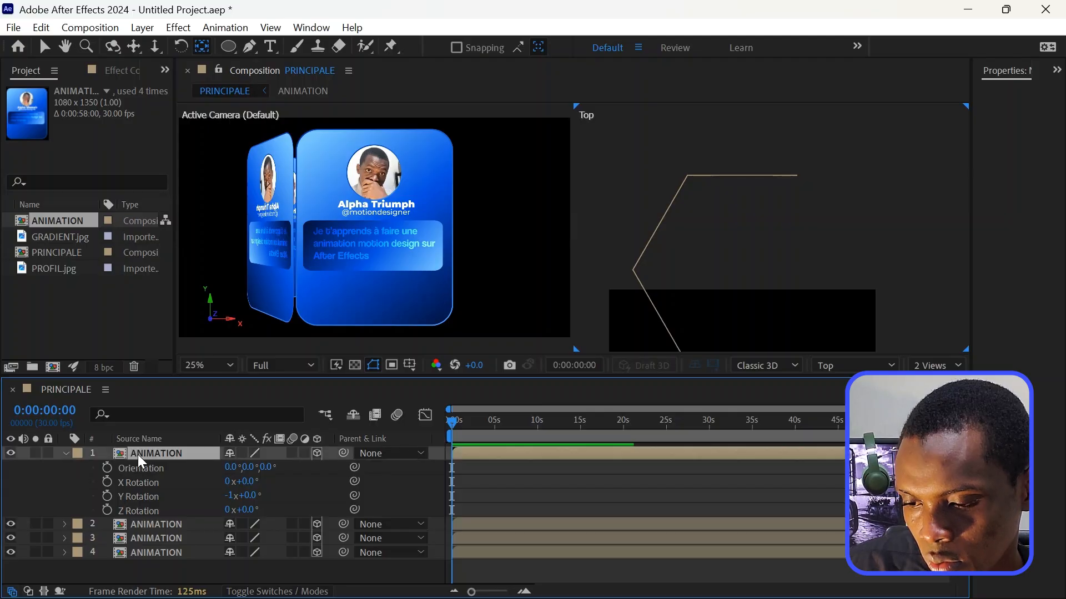
key(ctrl+d)
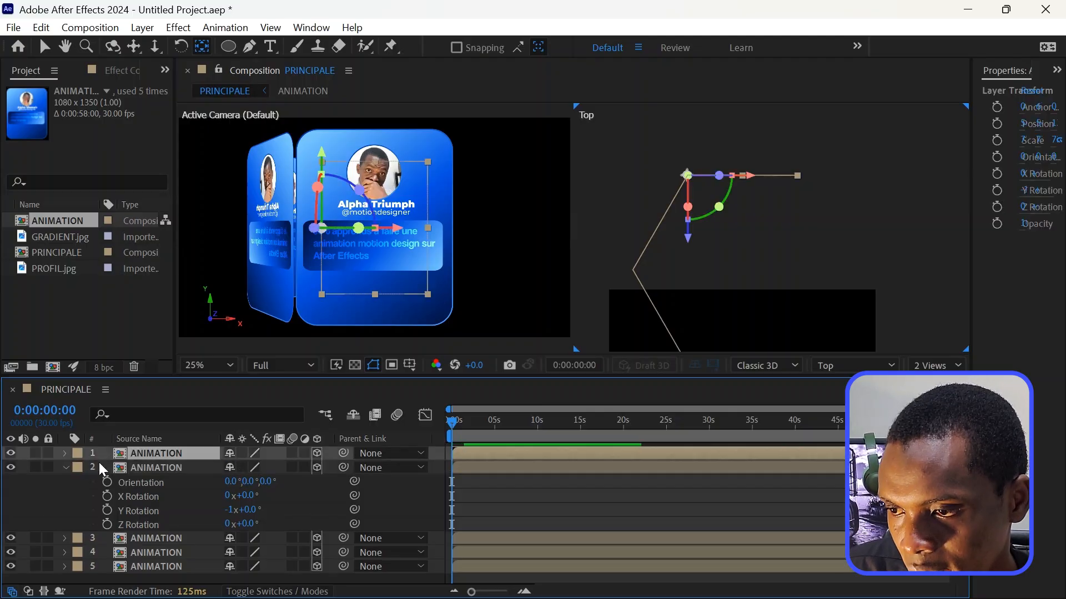
click(66, 465)
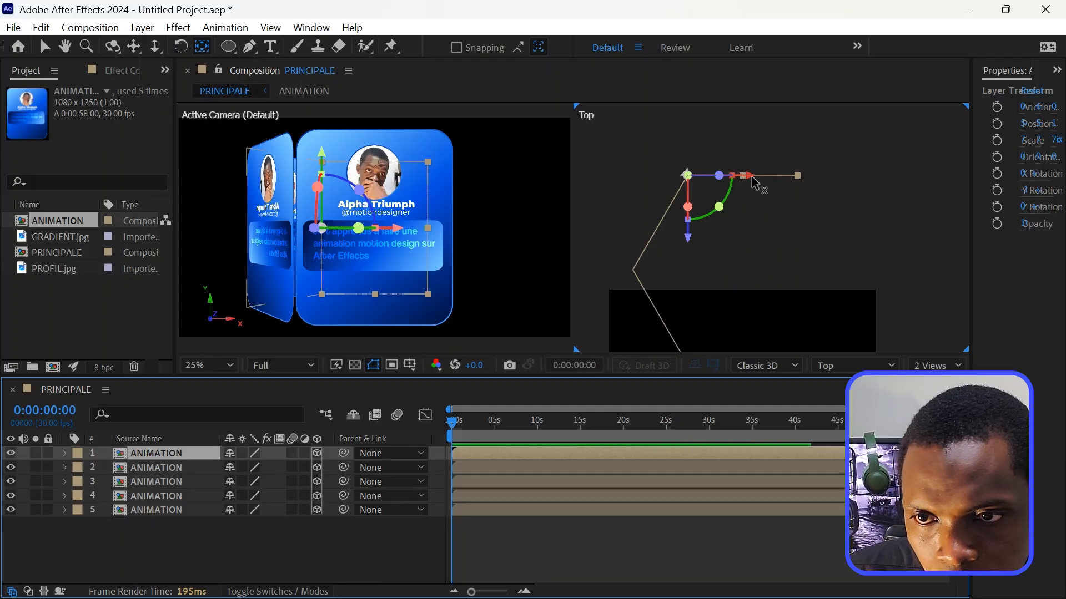
drag(769, 185, 841, 186)
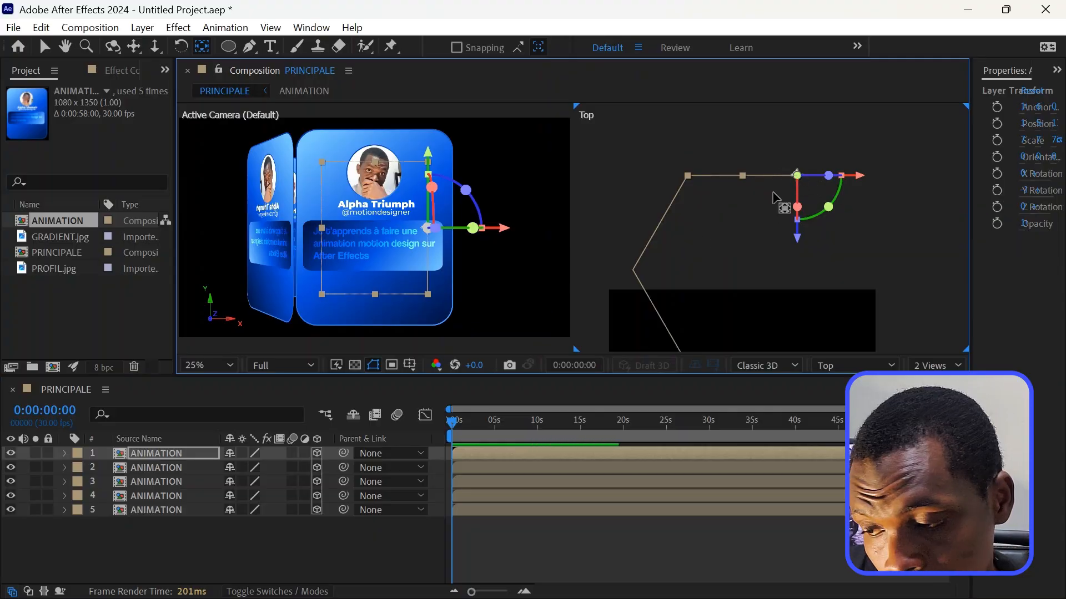
Swing the fifth card forward from the rear card's end by setting its Y Rotation to -1x-120.0°
click(184, 448)
key(r)
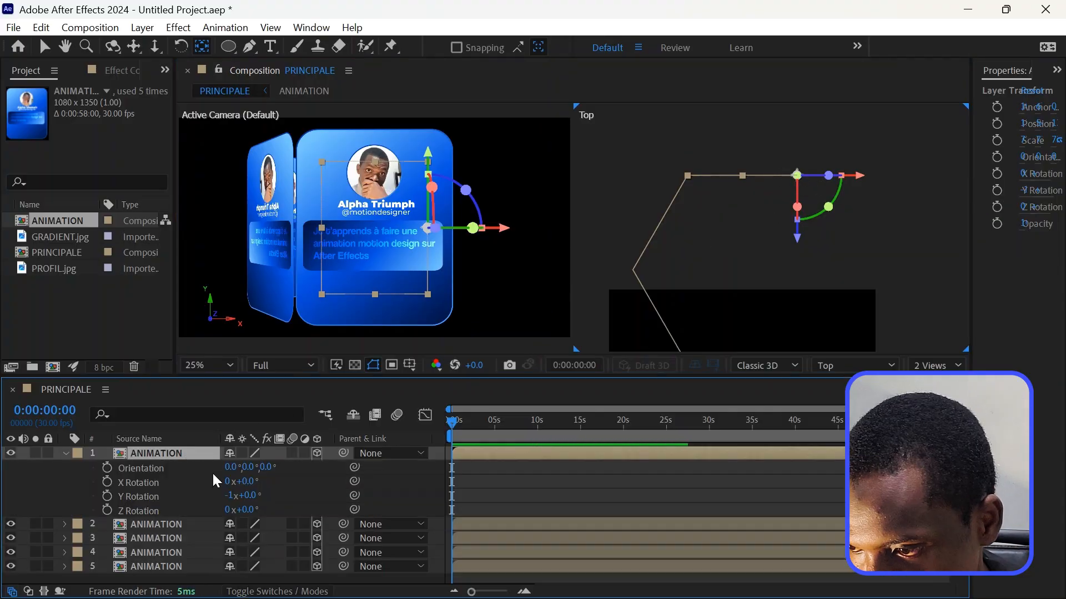
drag(254, 500, 169, 516)
click(255, 498)
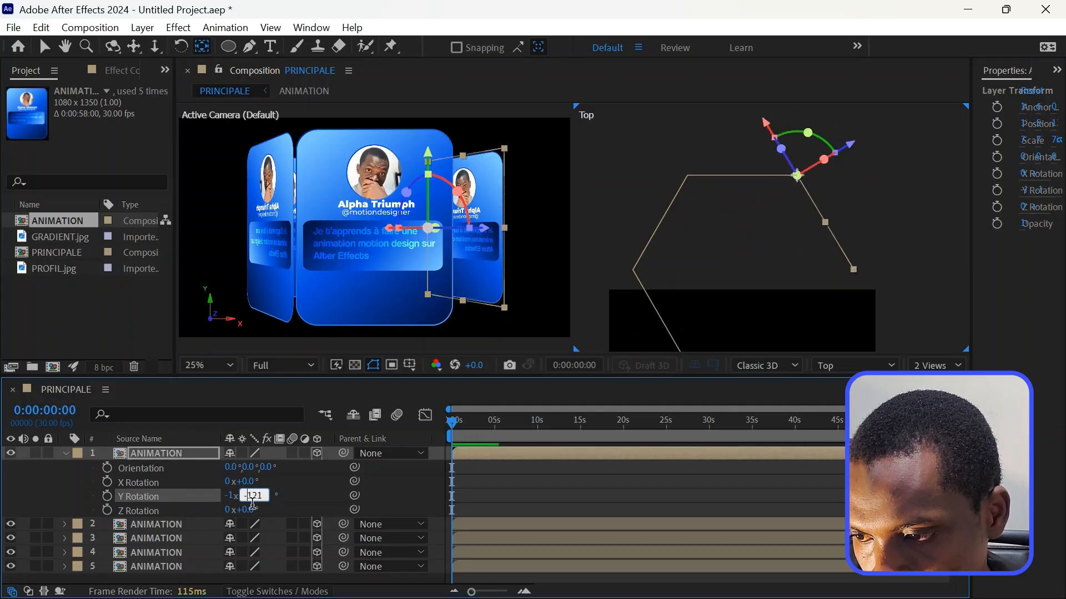
drag(261, 503, 279, 504)
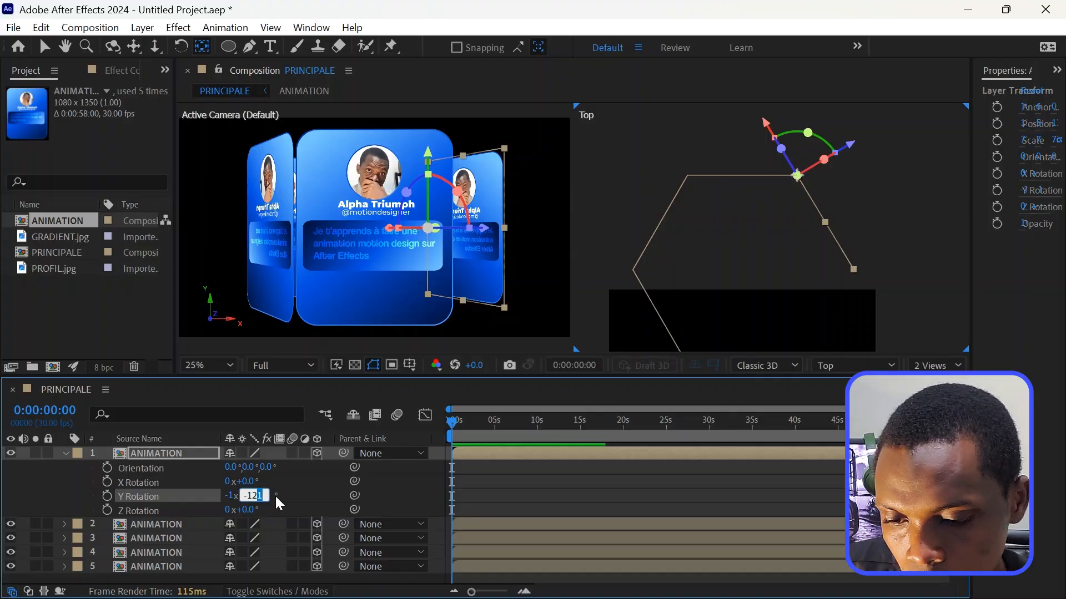
text(0)
key(Return)
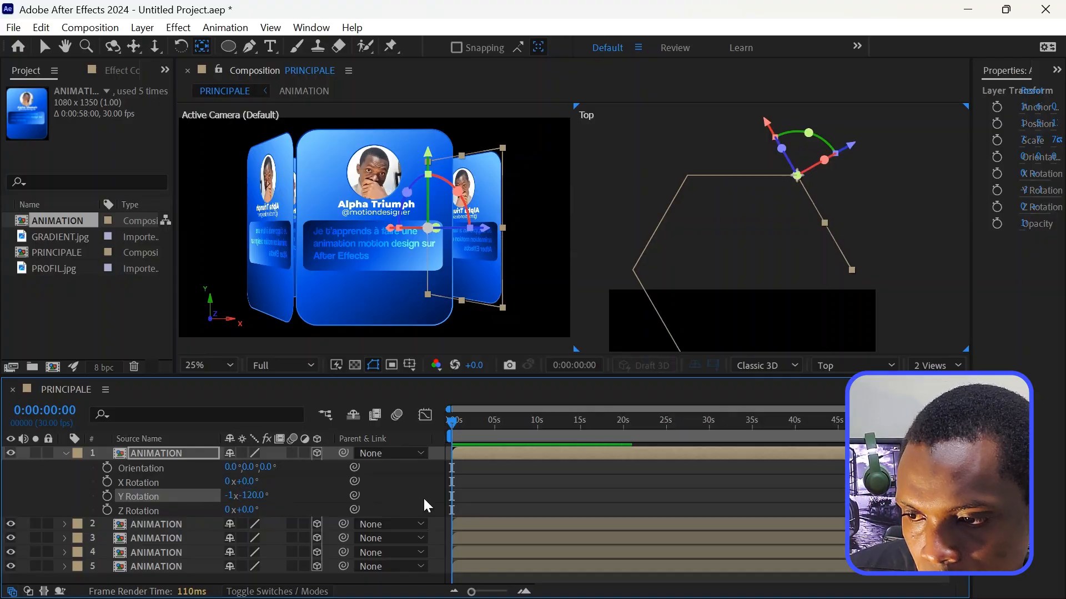
click(482, 502)
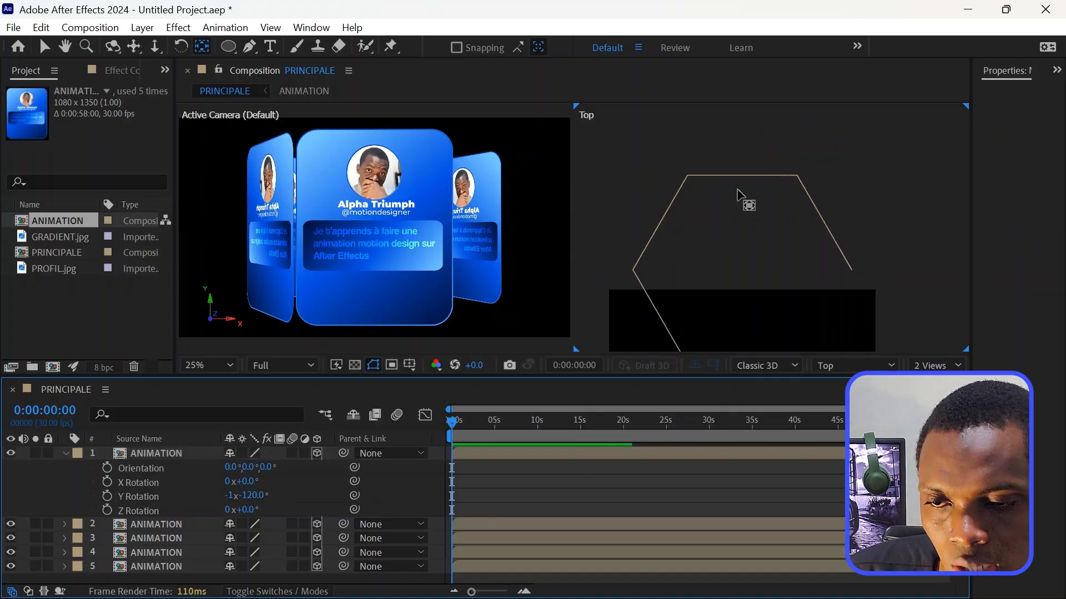
key(h)
drag(752, 253, 746, 205)
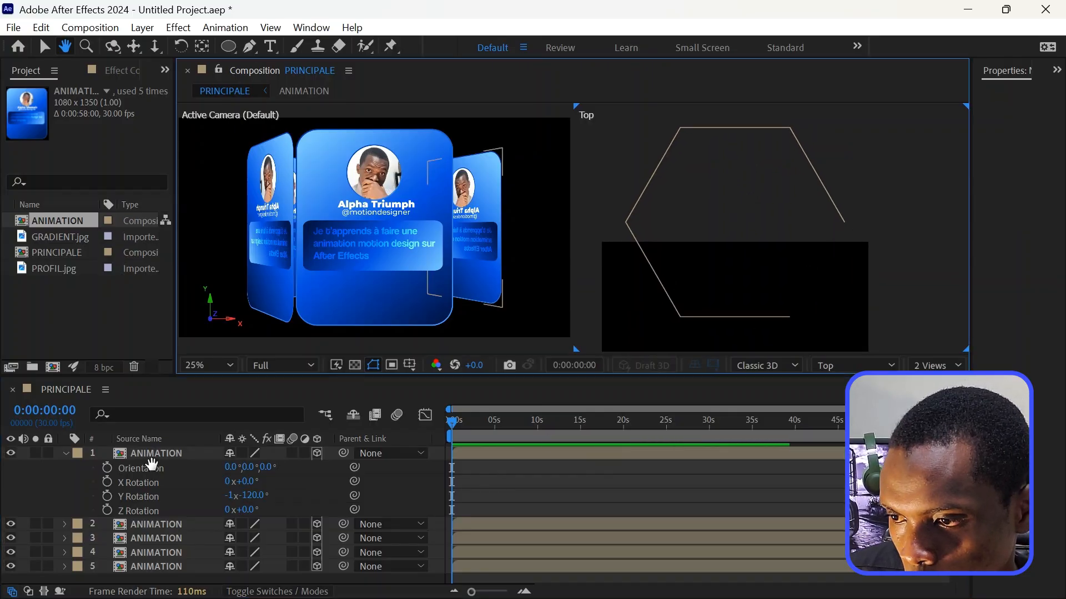
Duplicate the card rotated to -1x-120.0° and move the copy's anchor point to its free front end in the Top view
key(v)
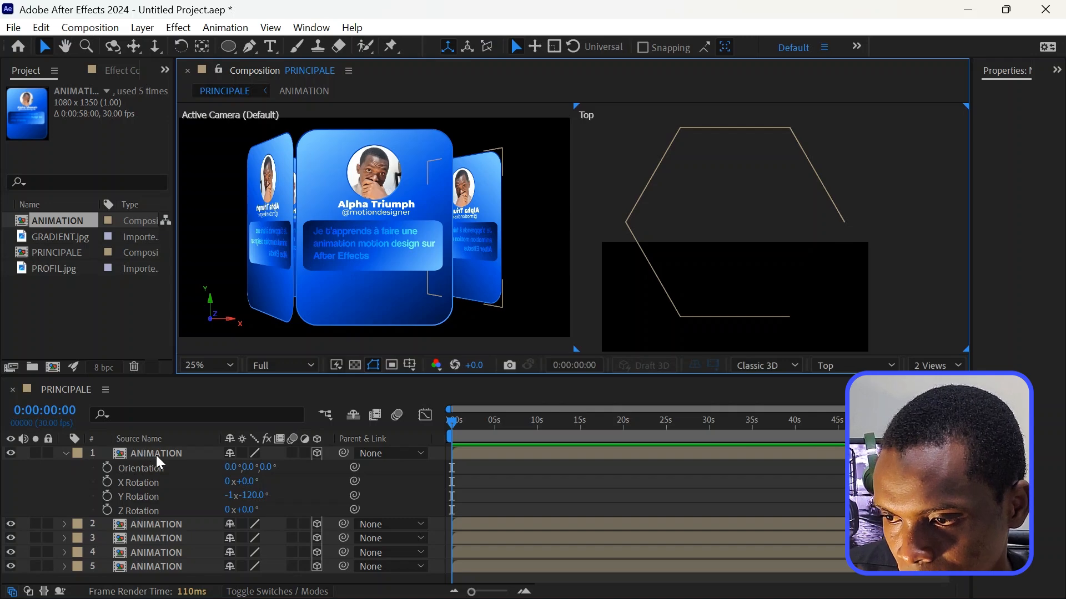
click(155, 455)
click(65, 455)
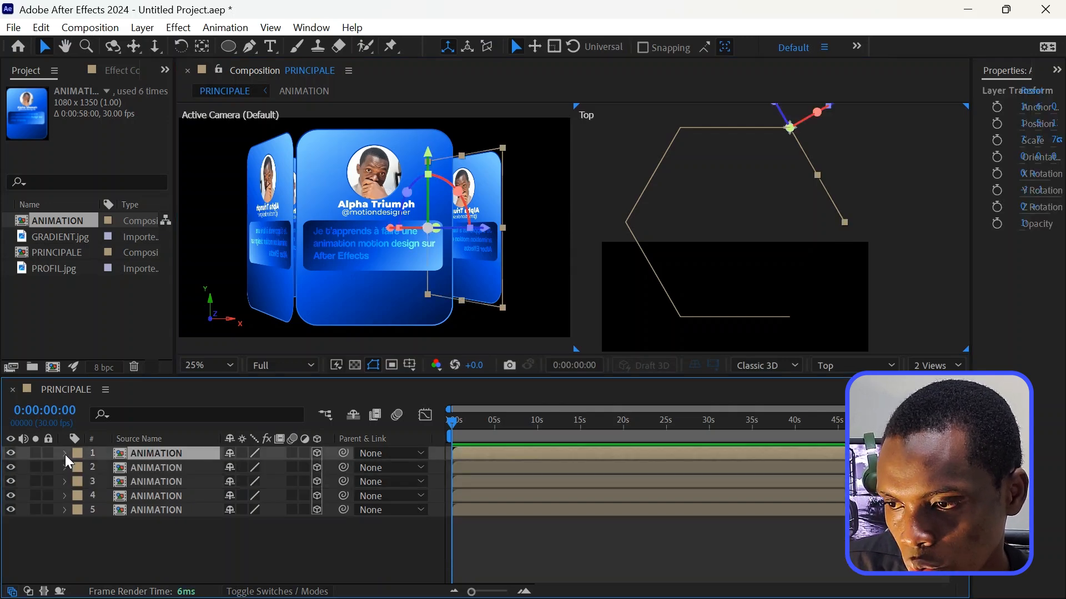
key(ctrl+d)
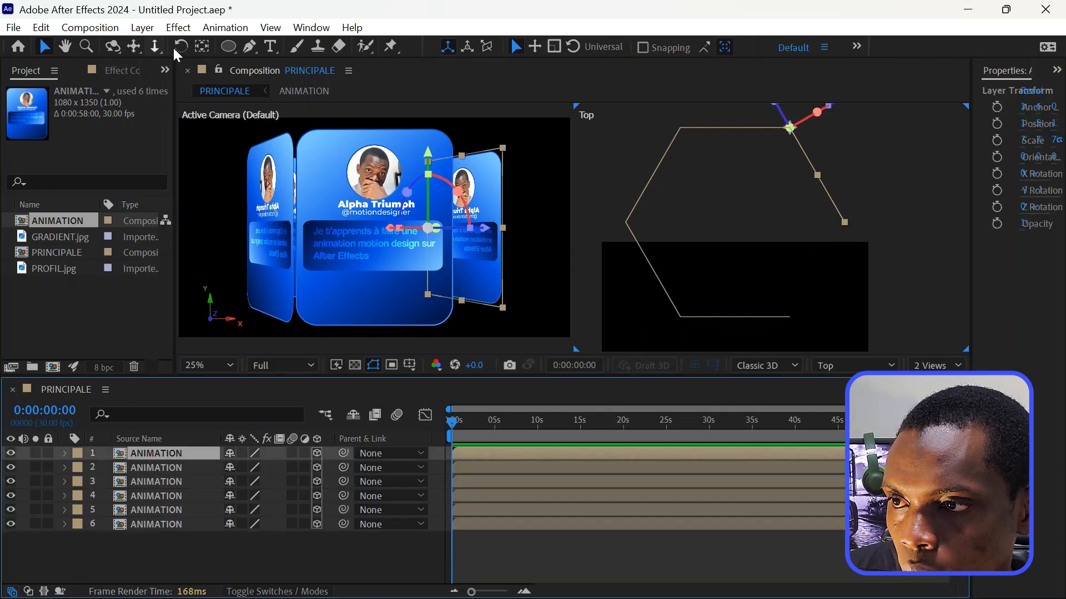
key(h)
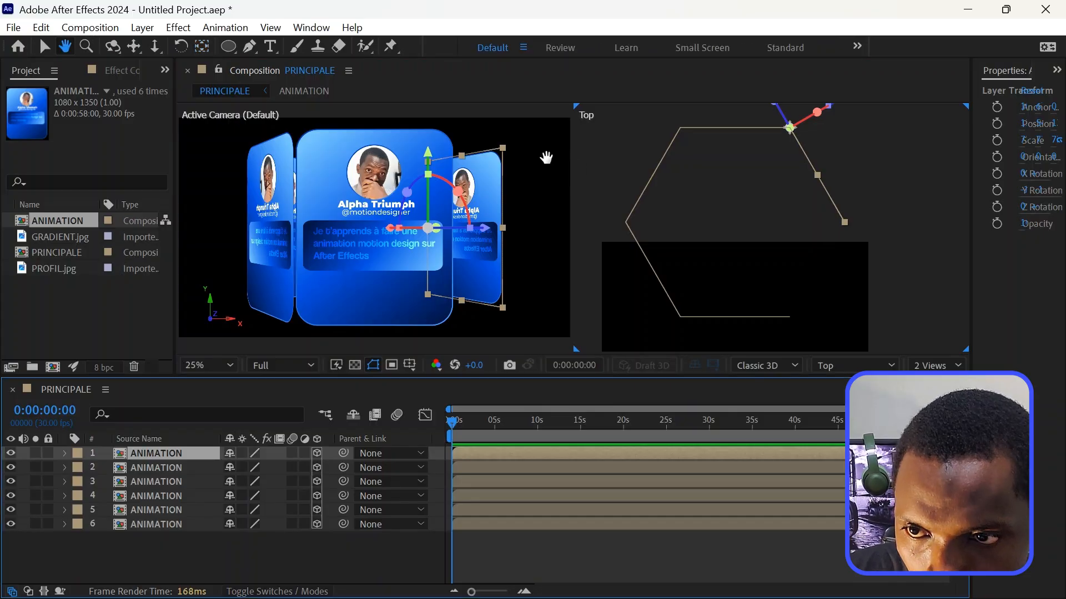
drag(742, 198, 726, 243)
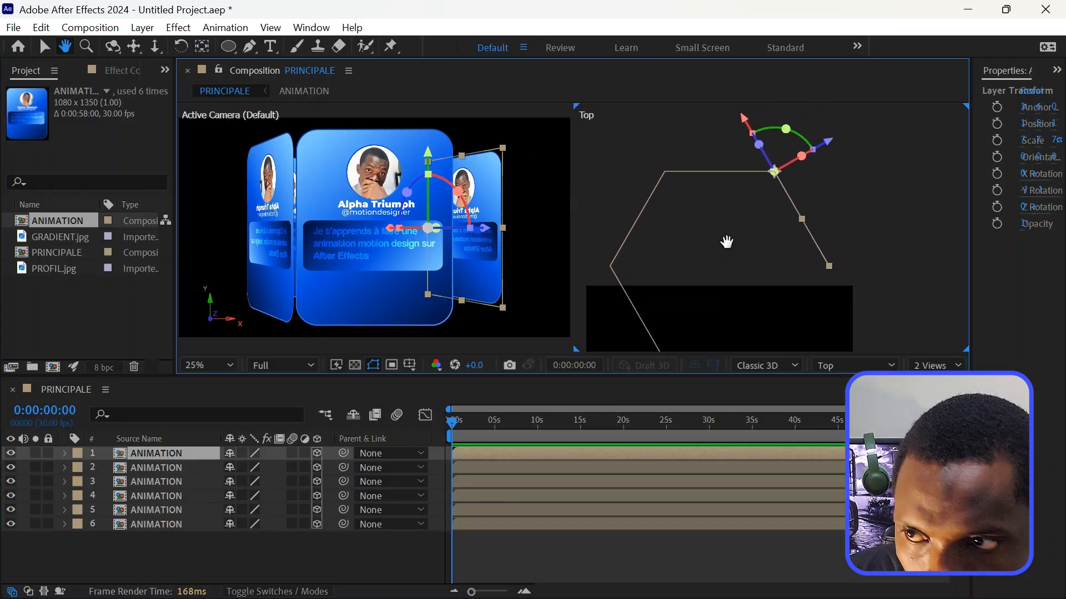
click(202, 47)
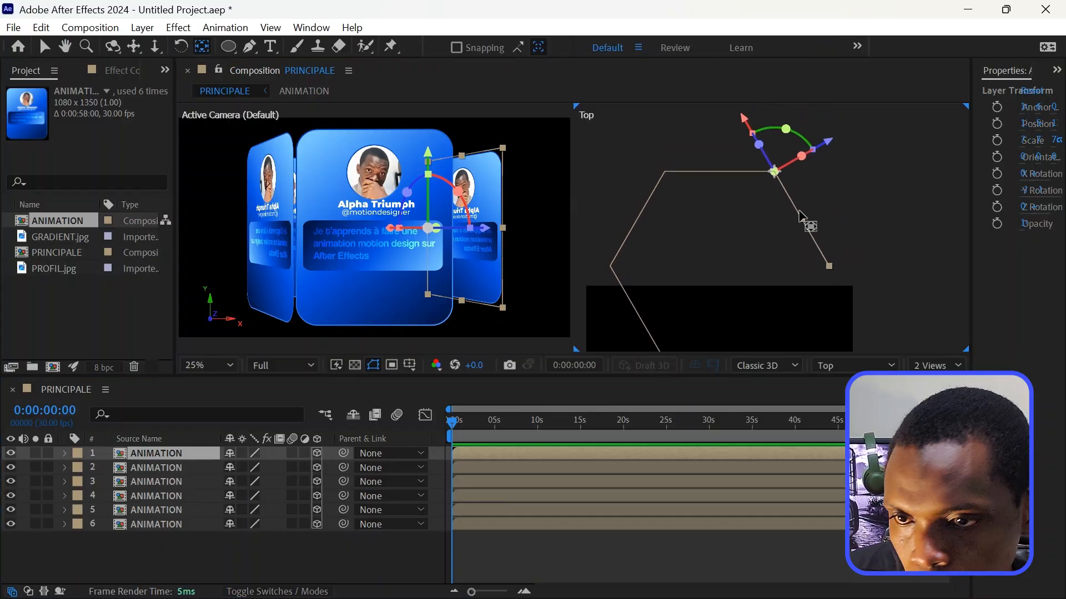
drag(745, 125, 805, 235)
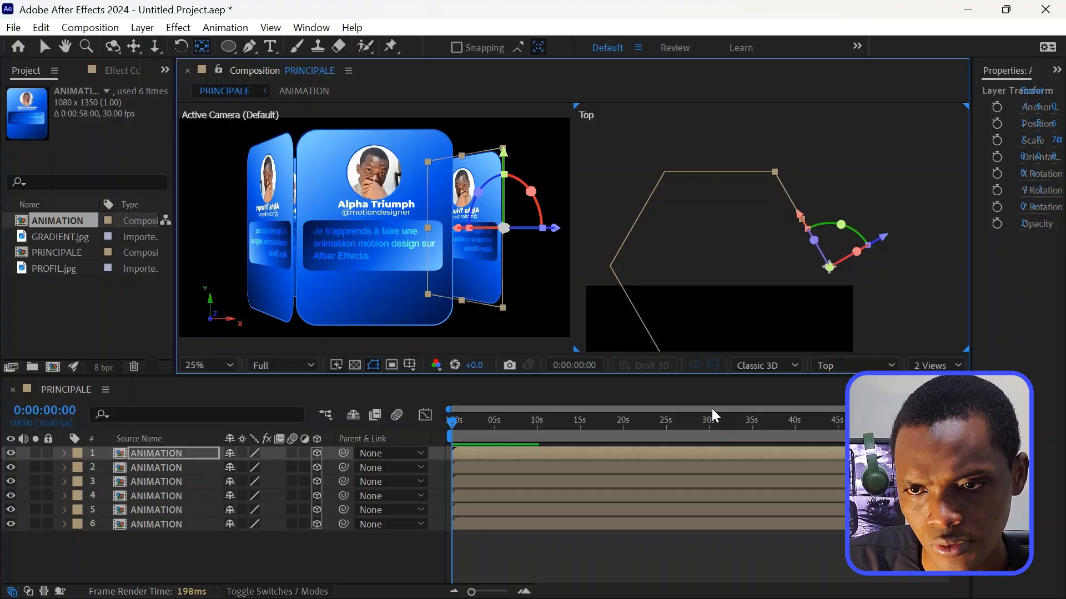
Close the hexagon by setting the sixth card's Y Rotation to -1x-240.0°, and collapse its rotation properties
key(h)
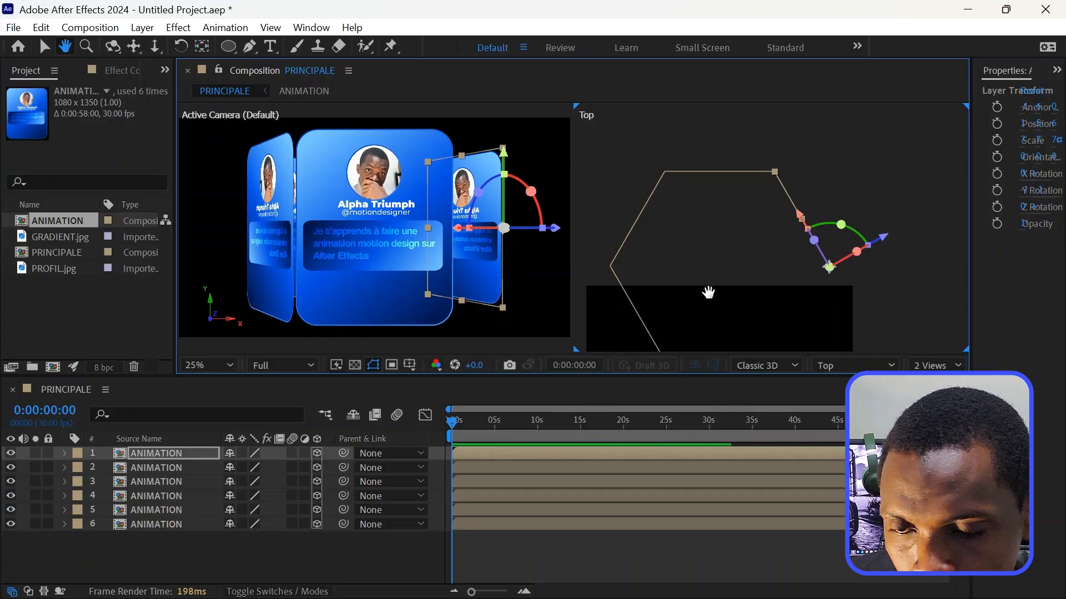
drag(707, 292, 706, 245)
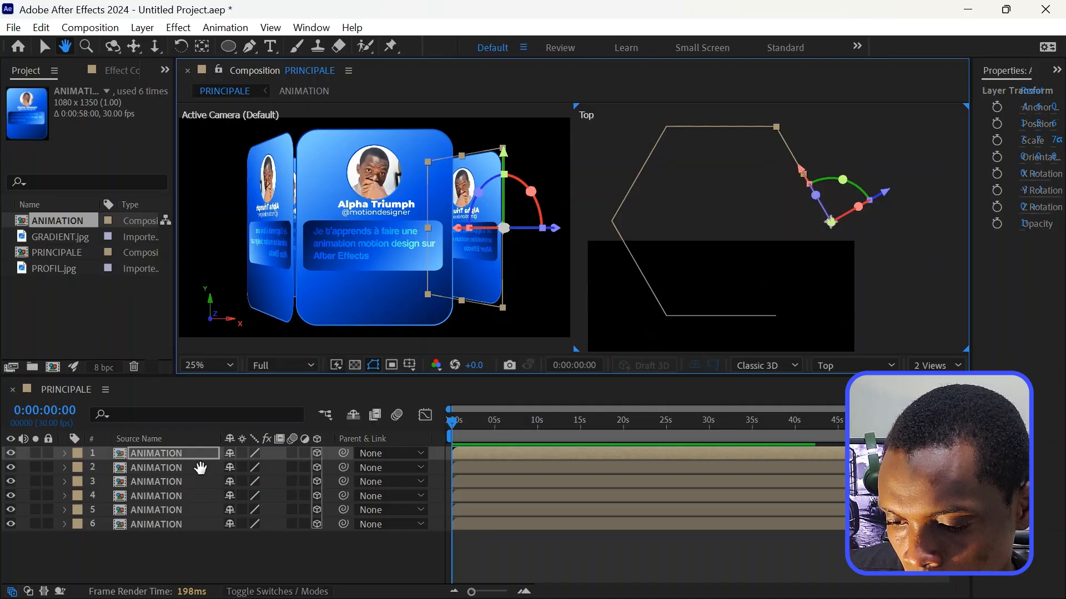
key(v)
click(180, 457)
key(r)
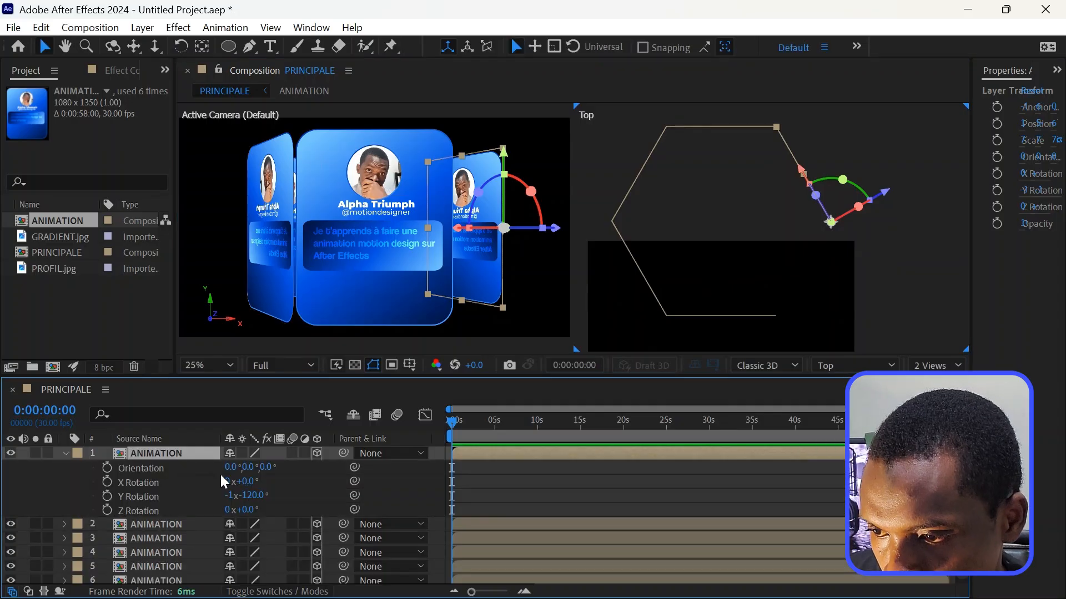
mouse_move(258, 495)
mouse_down()
mouse_move(184, 510)
mouse_move(275, 505)
mouse_up()
click(252, 495)
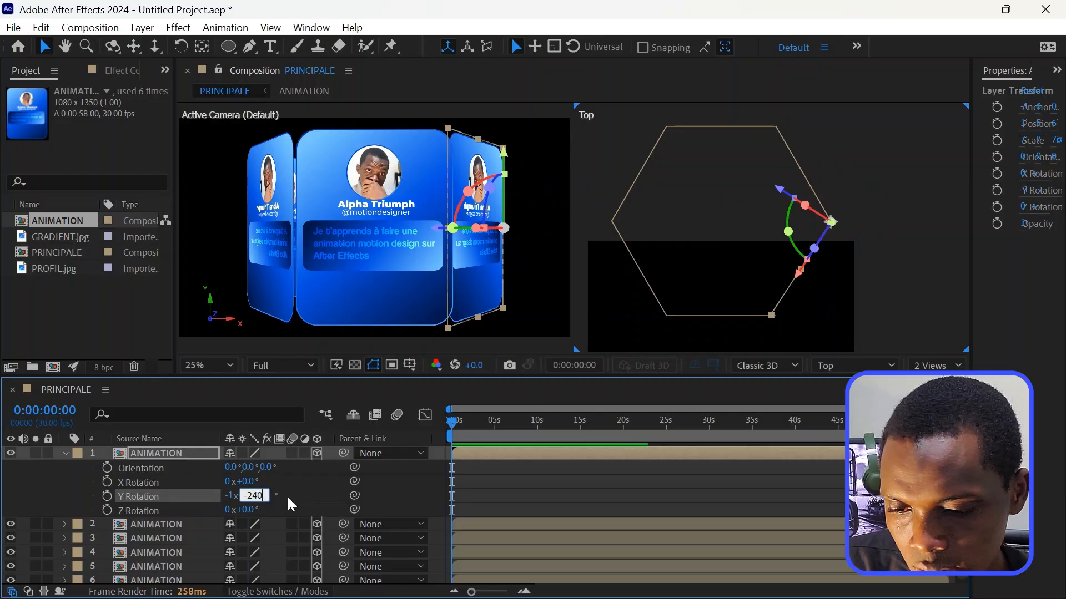
text(-240)
key(Return)
click(684, 490)
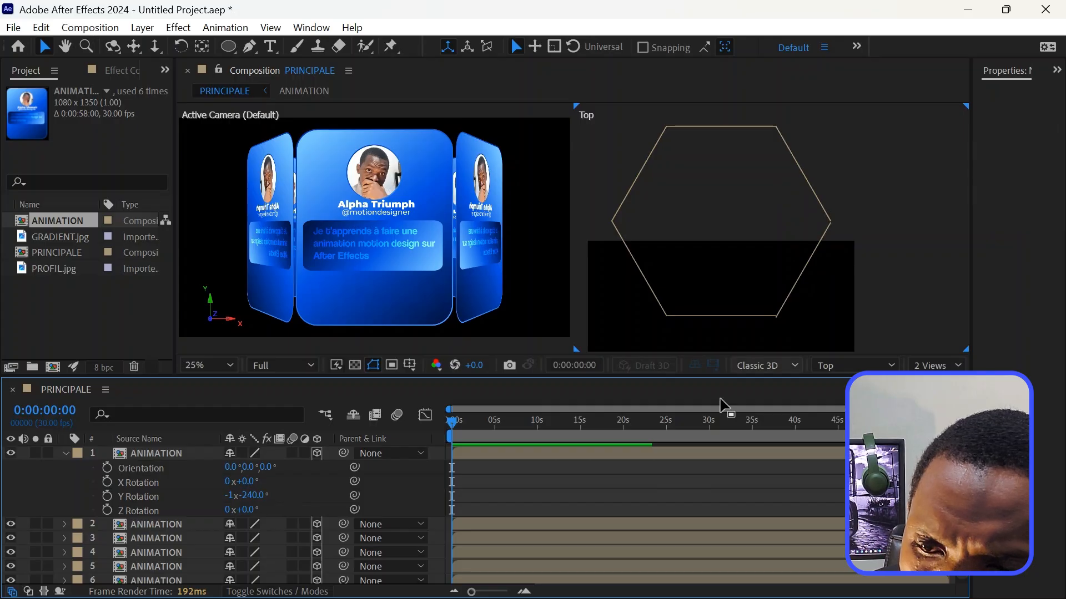
click(649, 455)
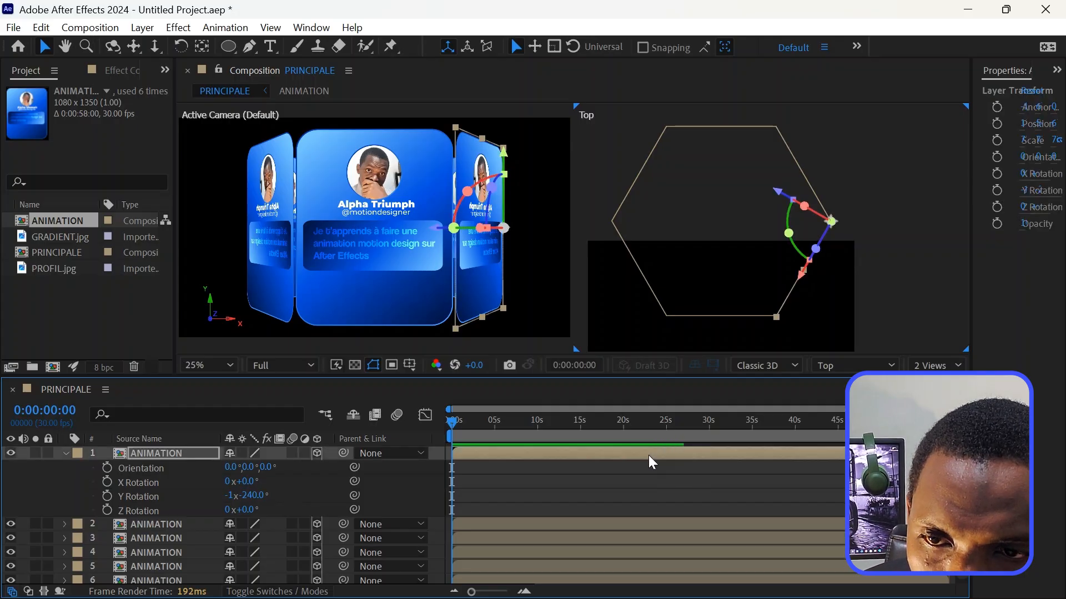
click(658, 474)
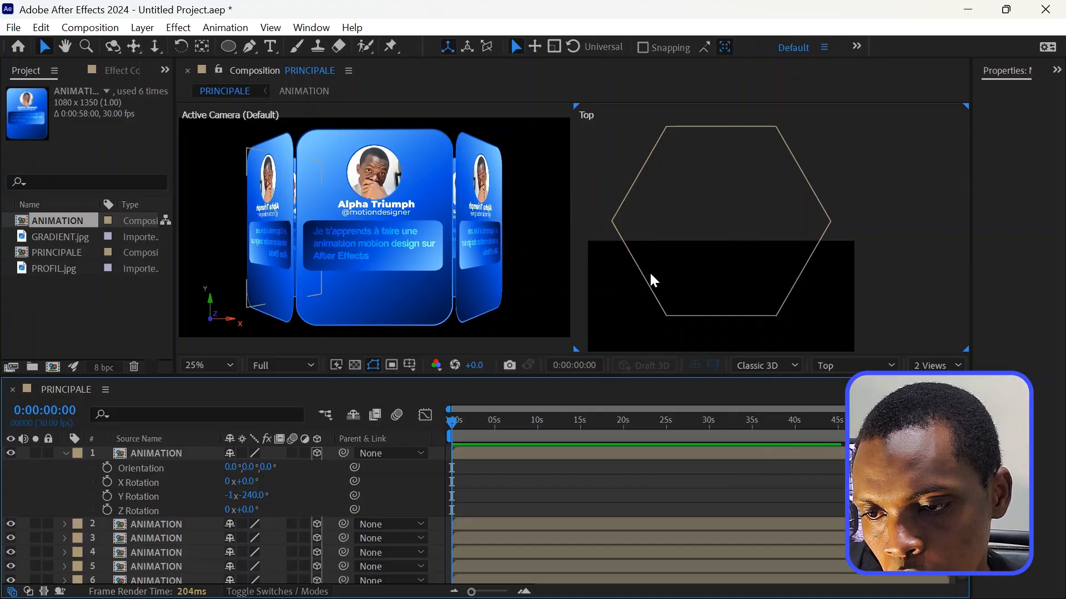
click(63, 453)
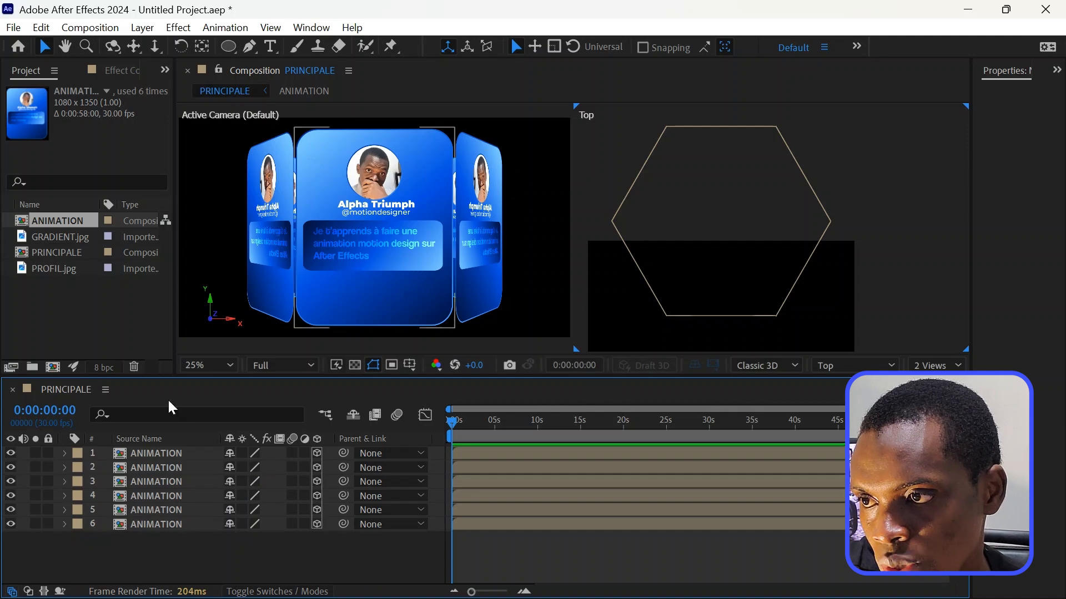
Add a null object to the PRINCIPALE composition and make it a 3D layer
right_click(147, 558)
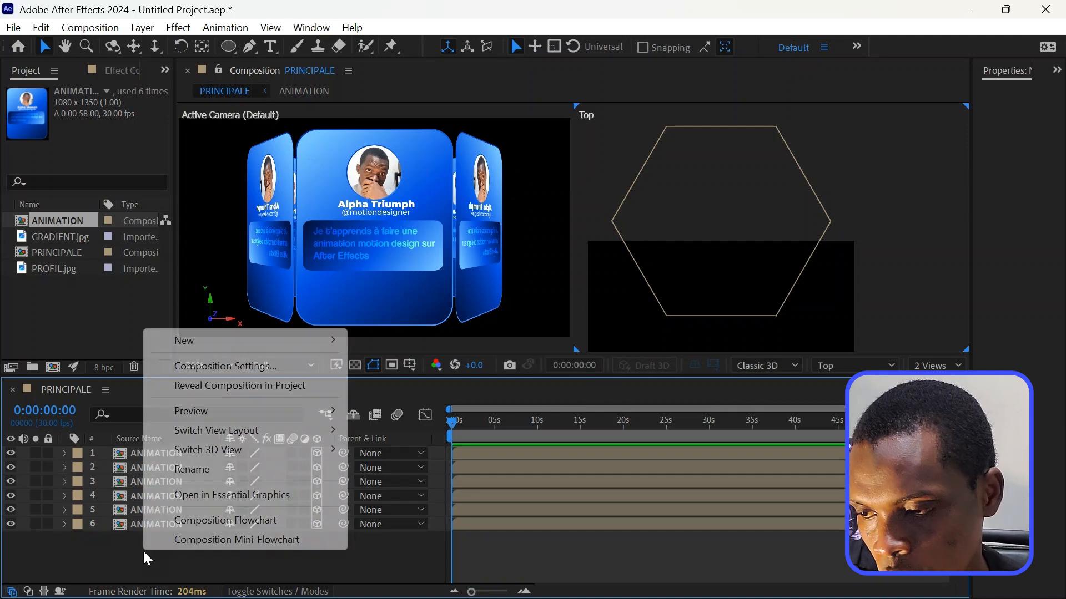
click(151, 32)
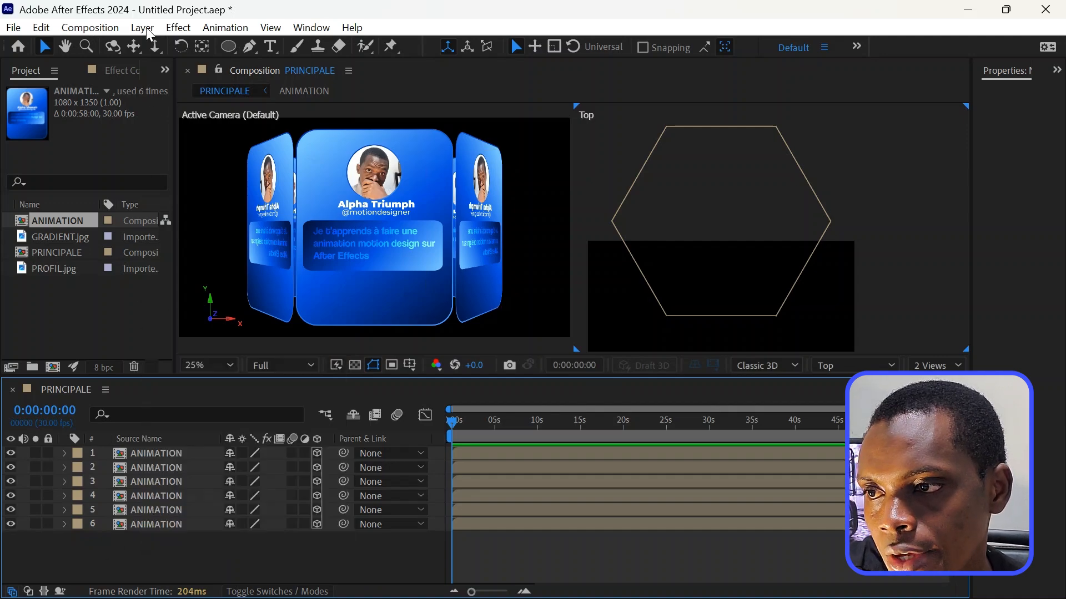
click(151, 32)
mouse_move(197, 48)
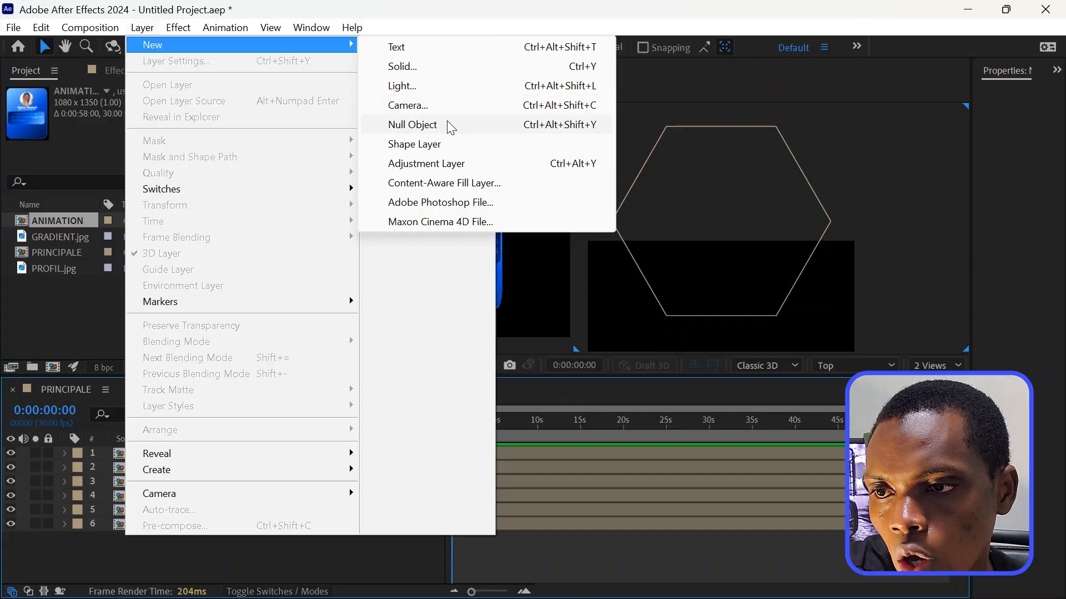
click(448, 123)
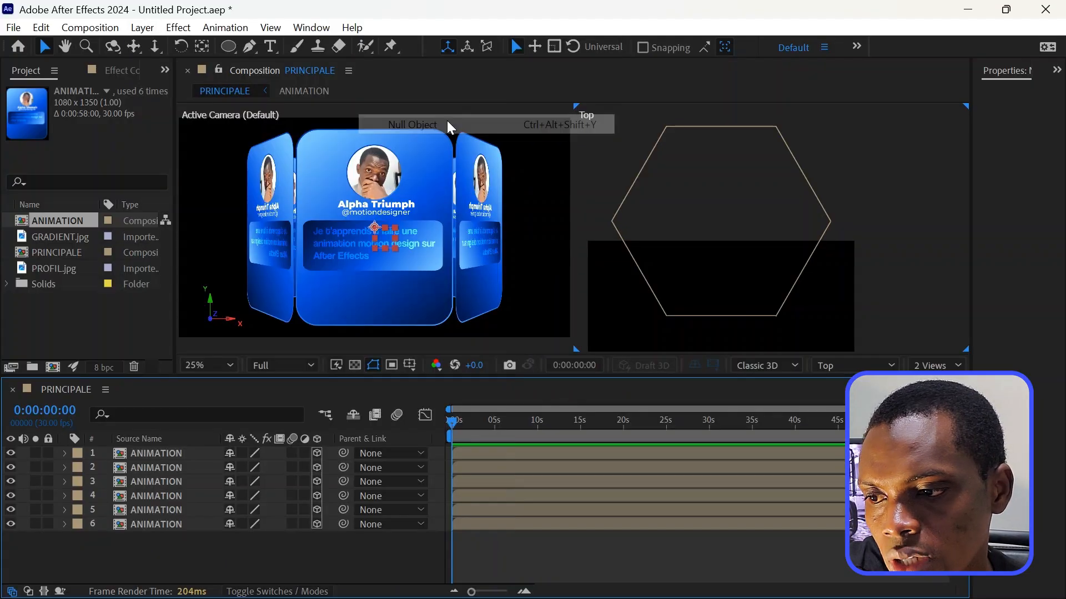
click(316, 453)
Parent all six ANIMATION layers to the null object
click(157, 558)
drag(154, 528, 143, 470)
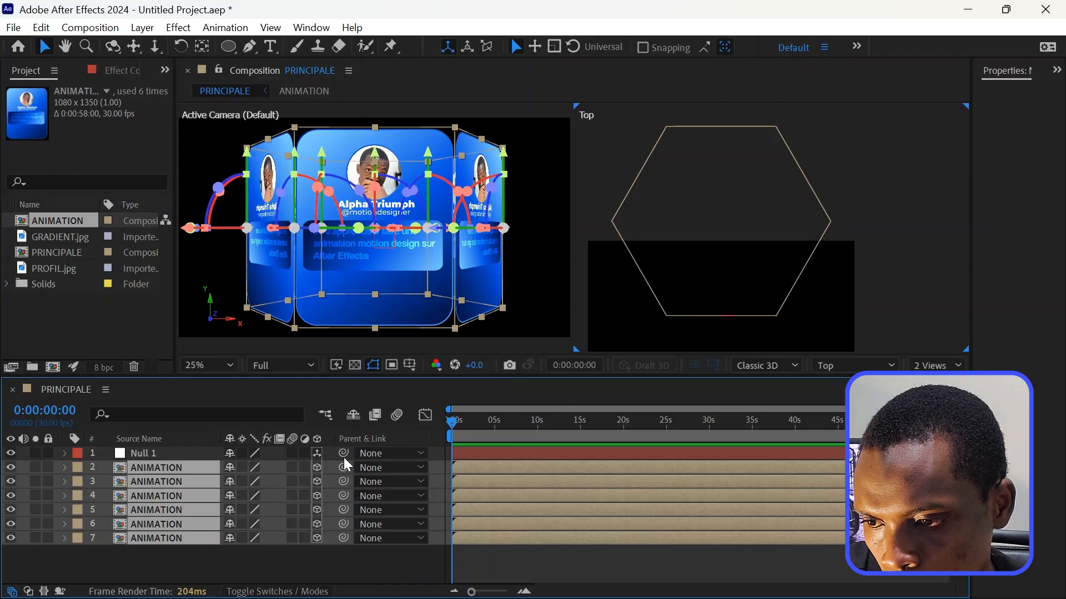
drag(344, 467, 150, 454)
click(150, 454)
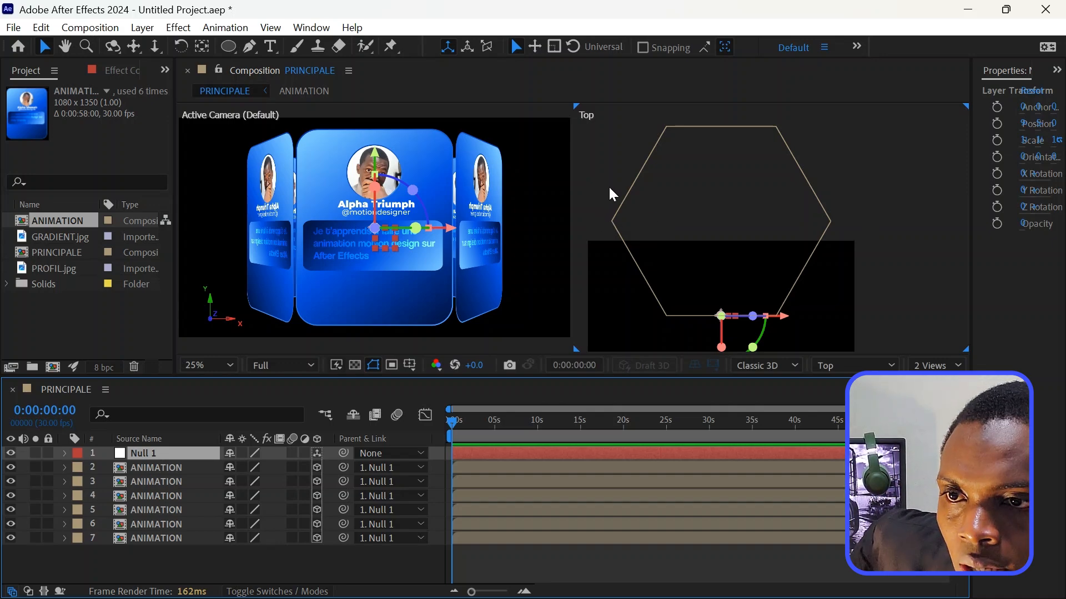
Show the rulers in the Top view and place a horizontal guide through the hexagon's two side corners
click(851, 188)
key(ctrl+r)
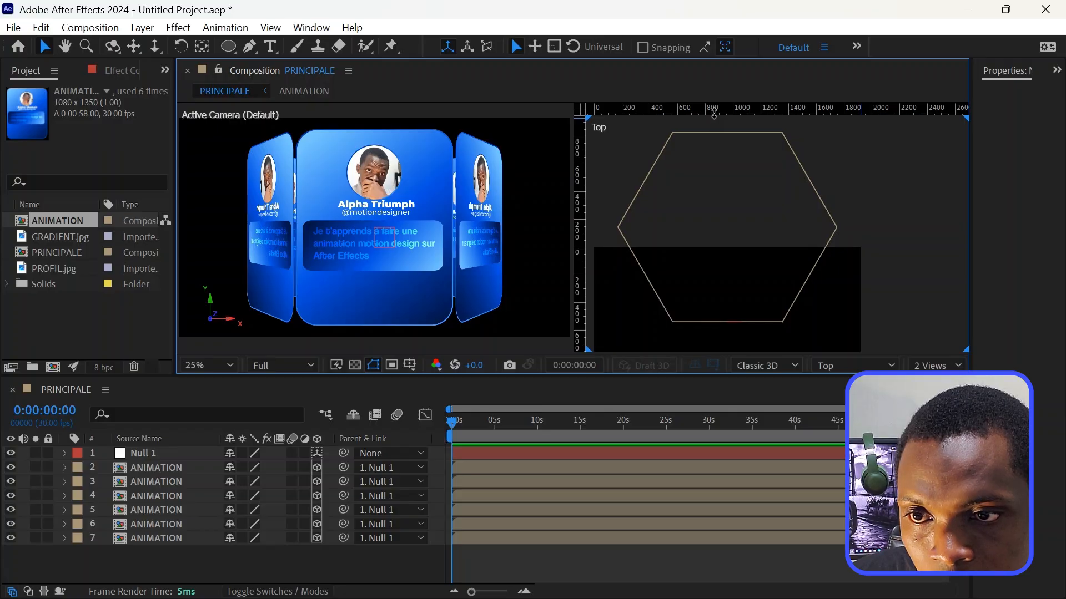
drag(715, 114, 709, 232)
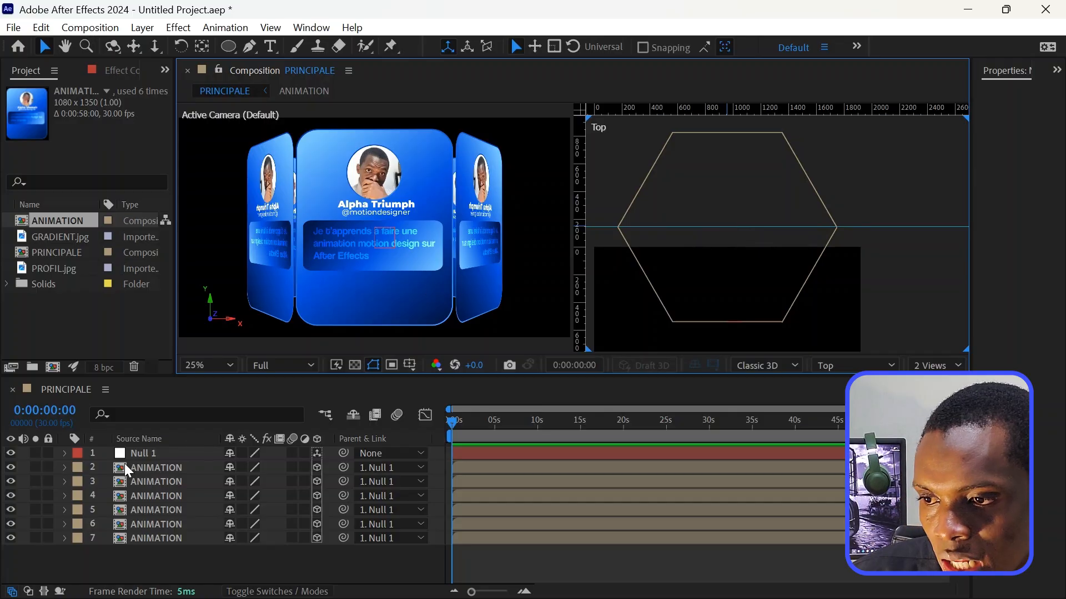
Move the null's anchor point along Z to about 672, near the horizontal guide at the hexagon's centre in the Top view
click(149, 455)
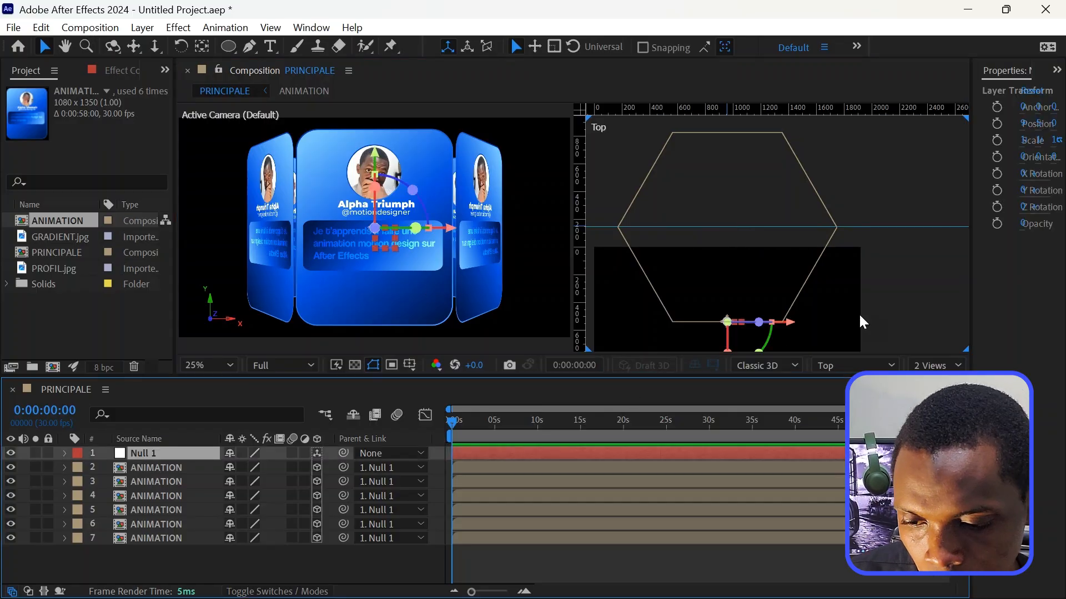
key(h)
drag(865, 321, 867, 280)
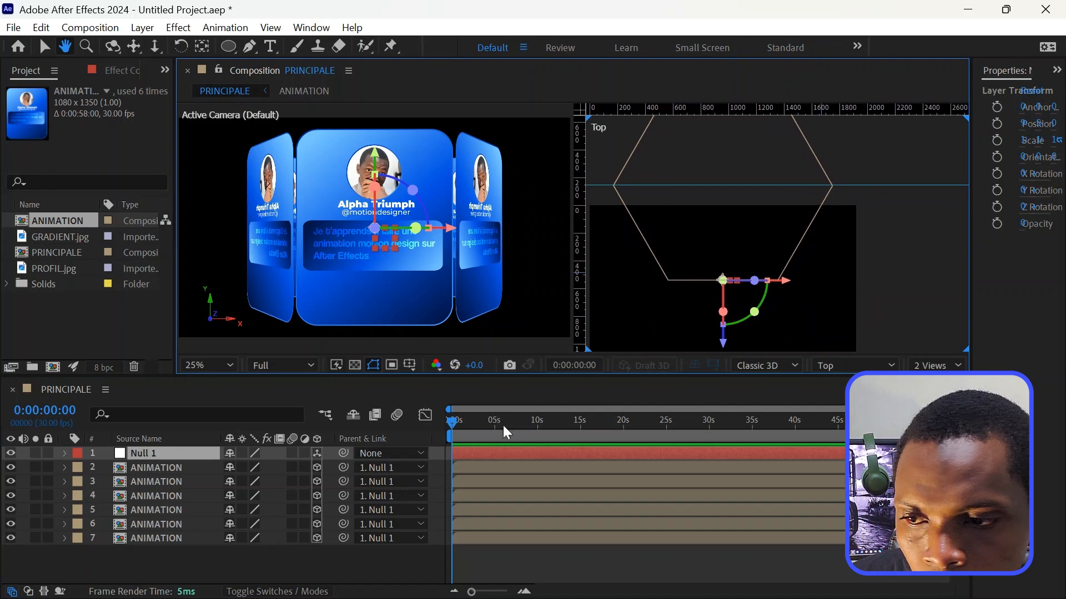
click(202, 46)
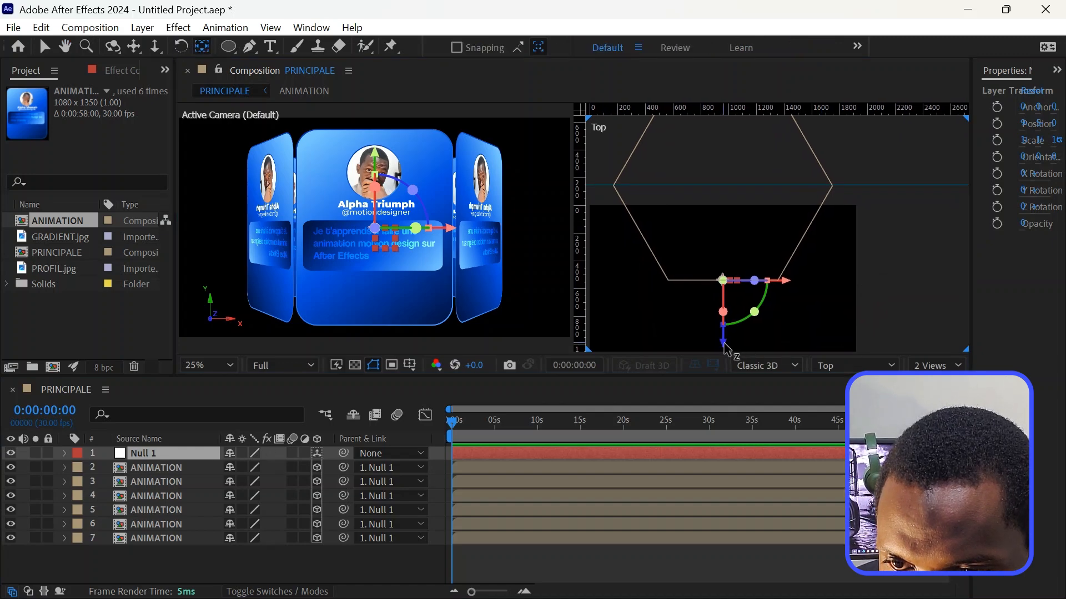
drag(724, 347, 726, 251)
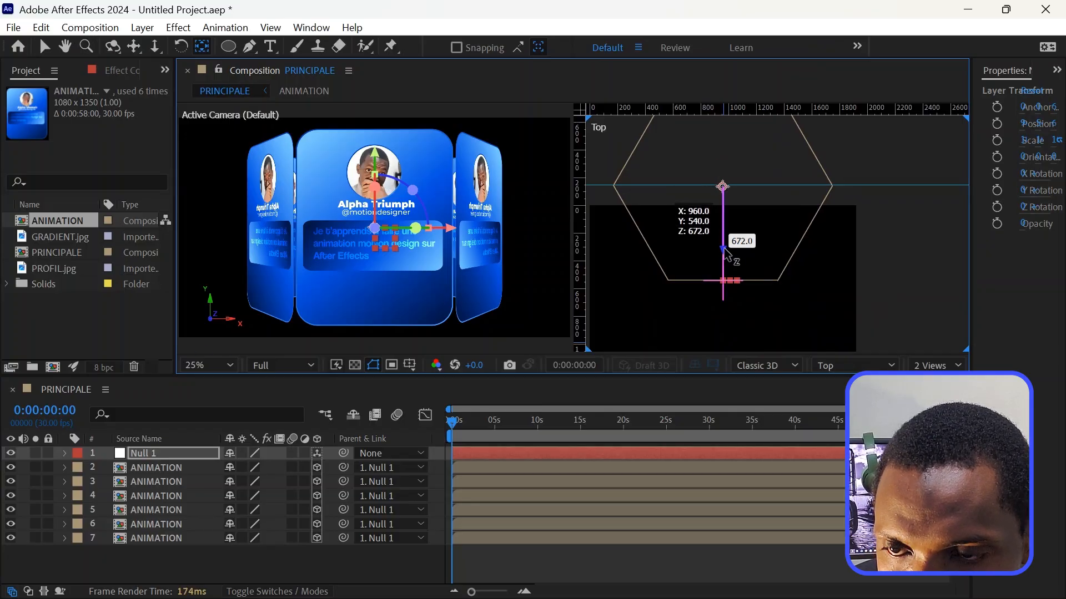
Fine-tune the null's anchor point along Z at close zoom so it sits exactly on the horizontal guide
click(206, 366)
click(210, 255)
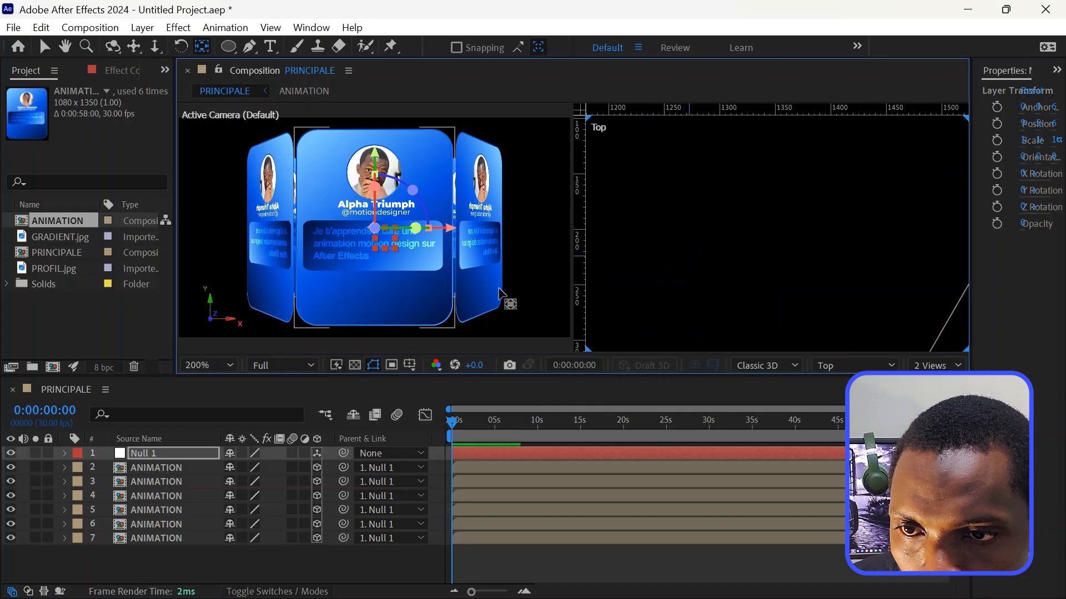
key(h)
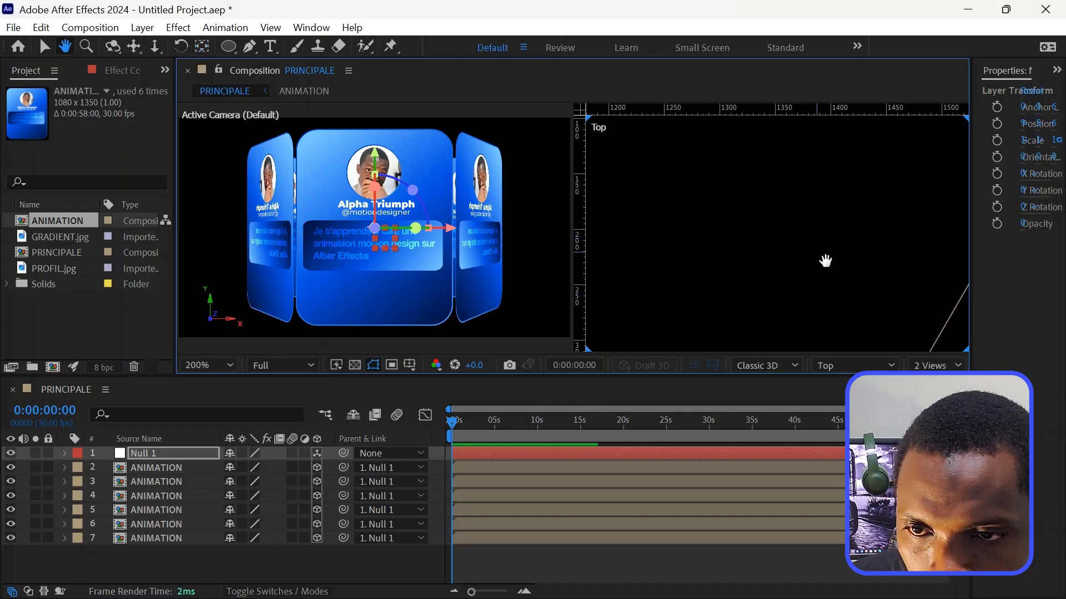
drag(826, 261, 857, 233)
click(197, 365)
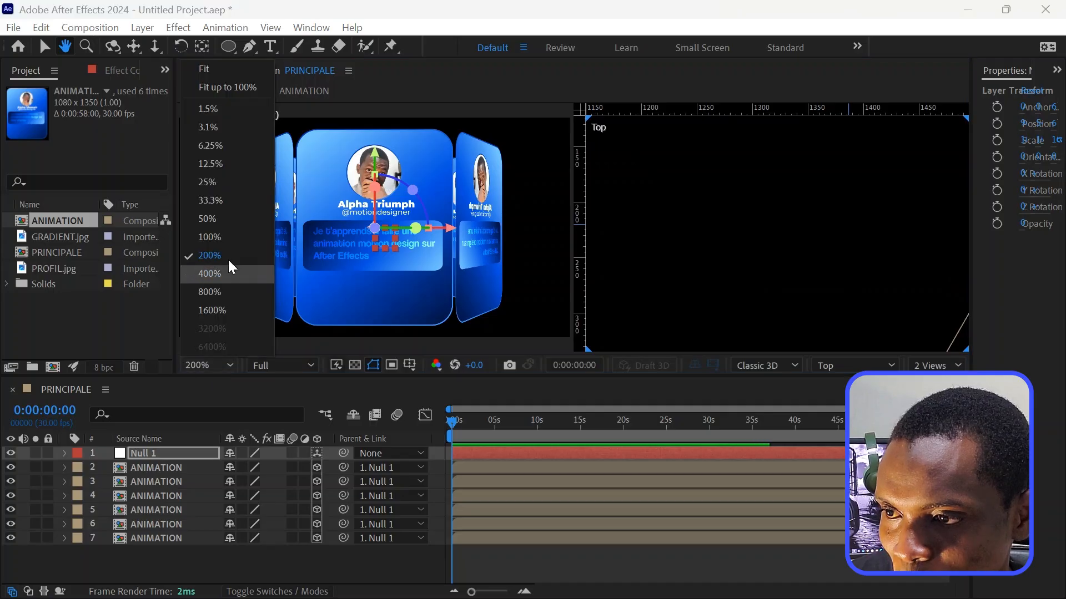
click(210, 237)
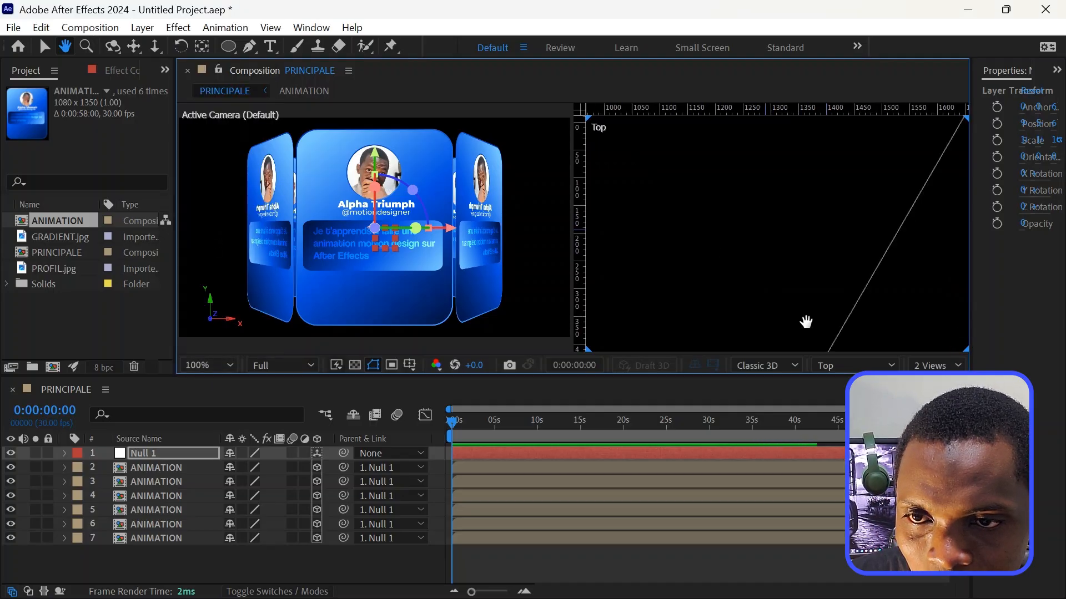
drag(764, 230, 800, 198)
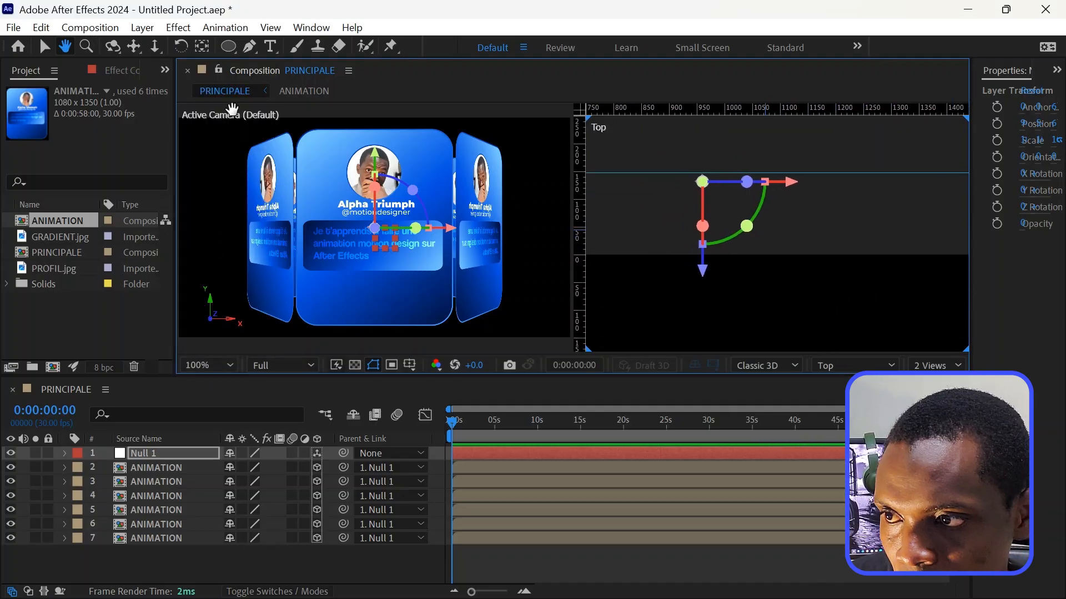
click(203, 44)
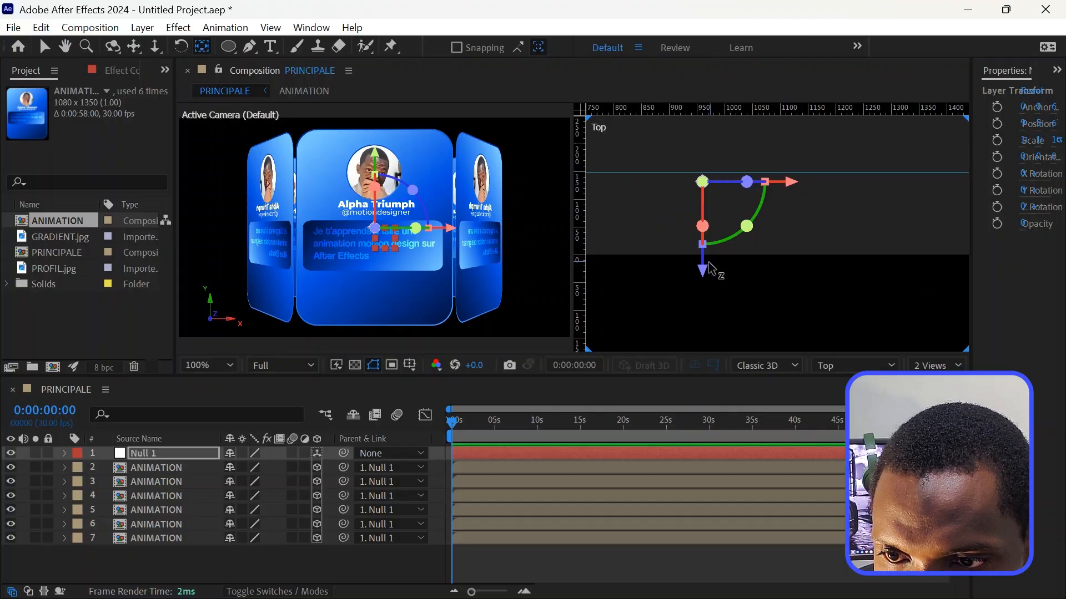
drag(706, 268, 709, 261)
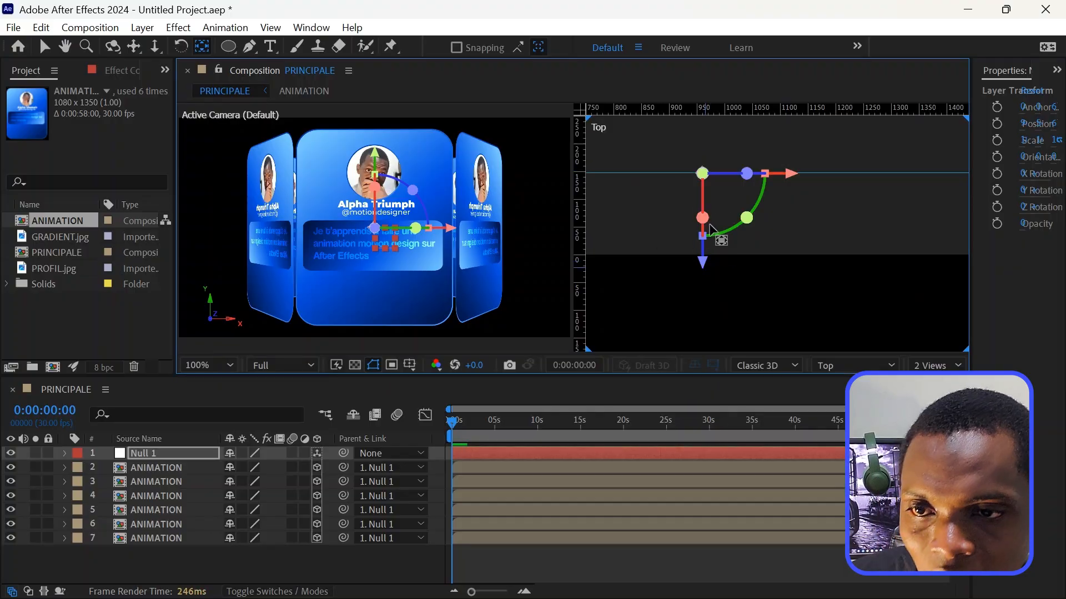
click(211, 365)
click(207, 219)
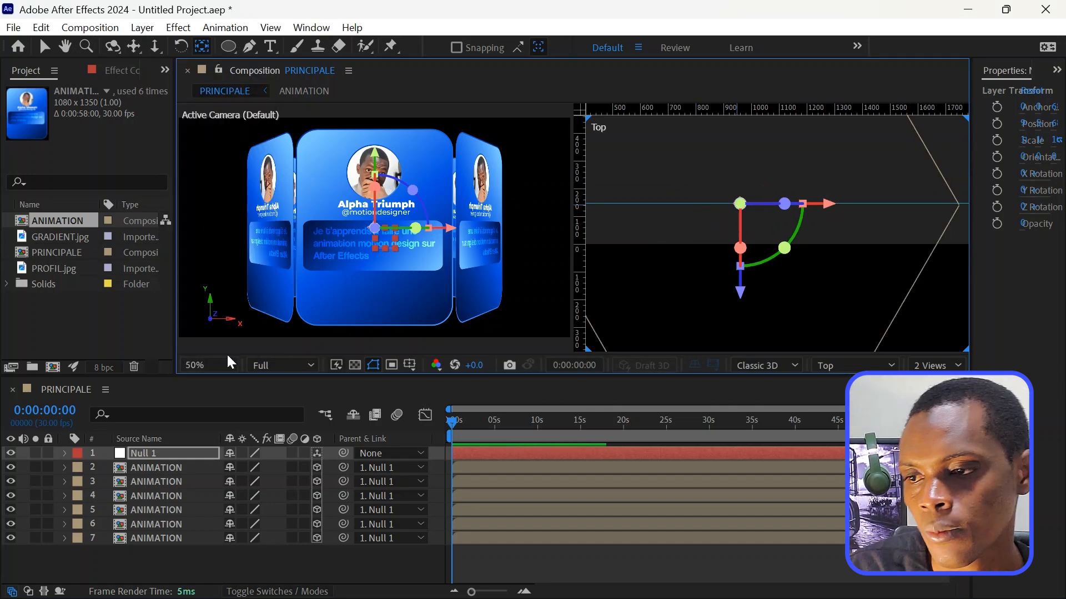
Switch the PRINCIPALE viewer back to a single Active Camera view, fit it to the viewer and hide the rulers
click(214, 364)
click(227, 87)
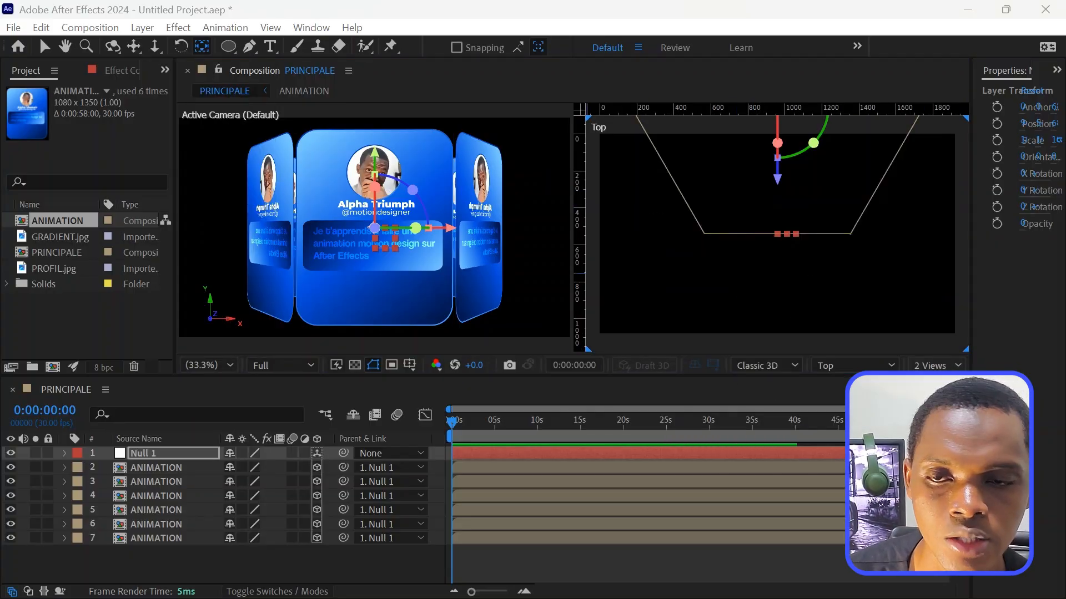
click(936, 292)
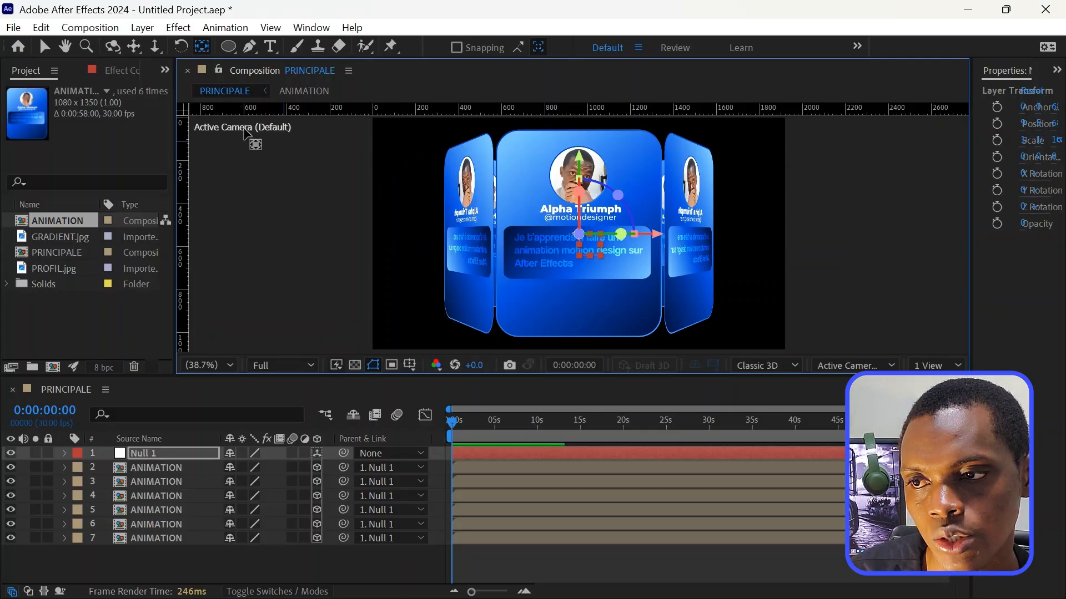
key(ctrl+r)
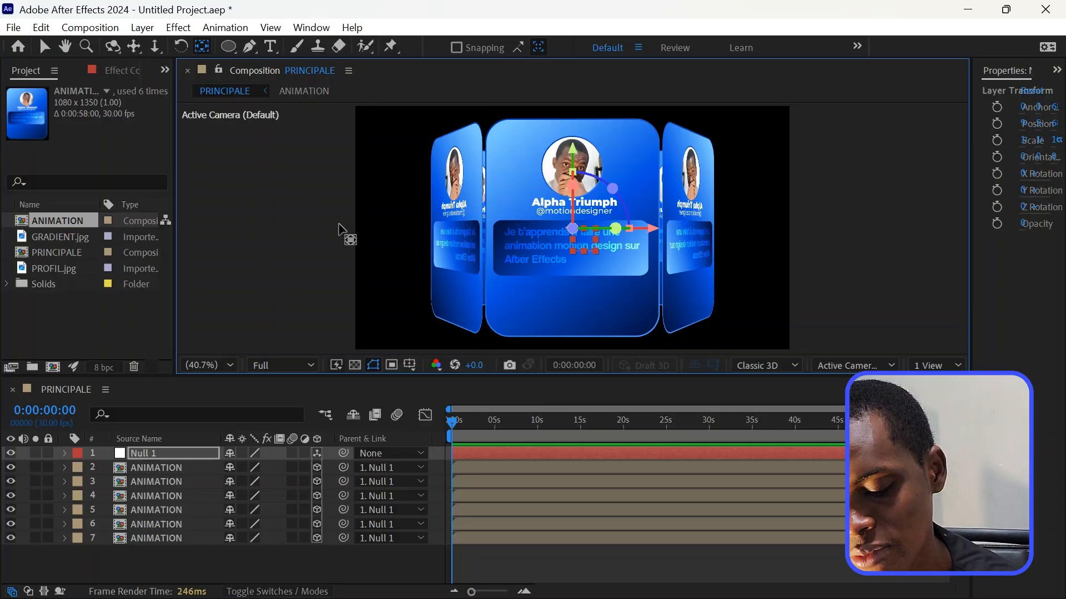
key(ctrl+r)
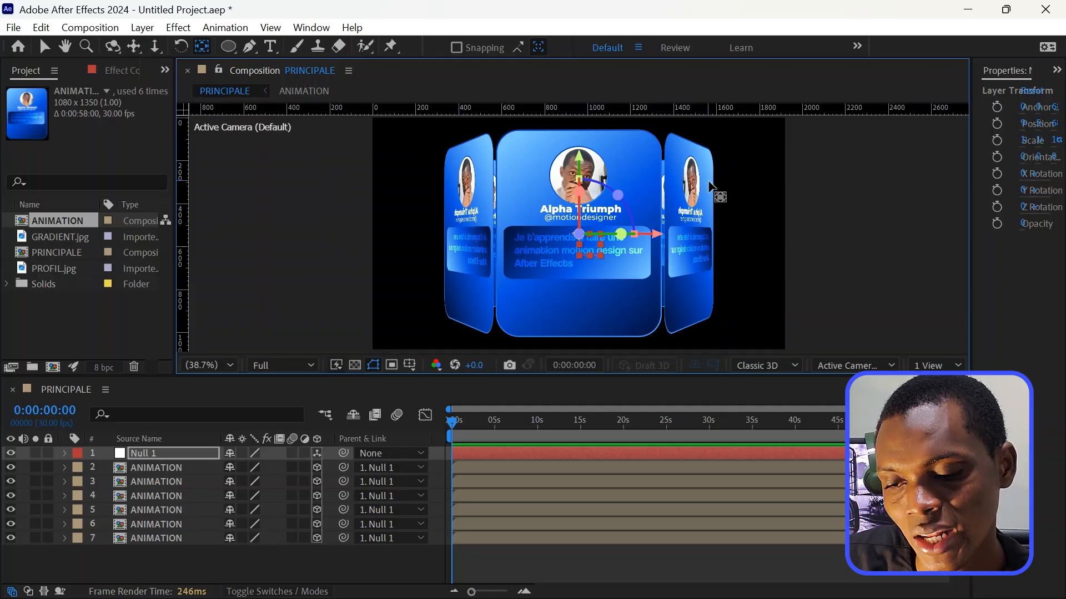
key(ctrl+r)
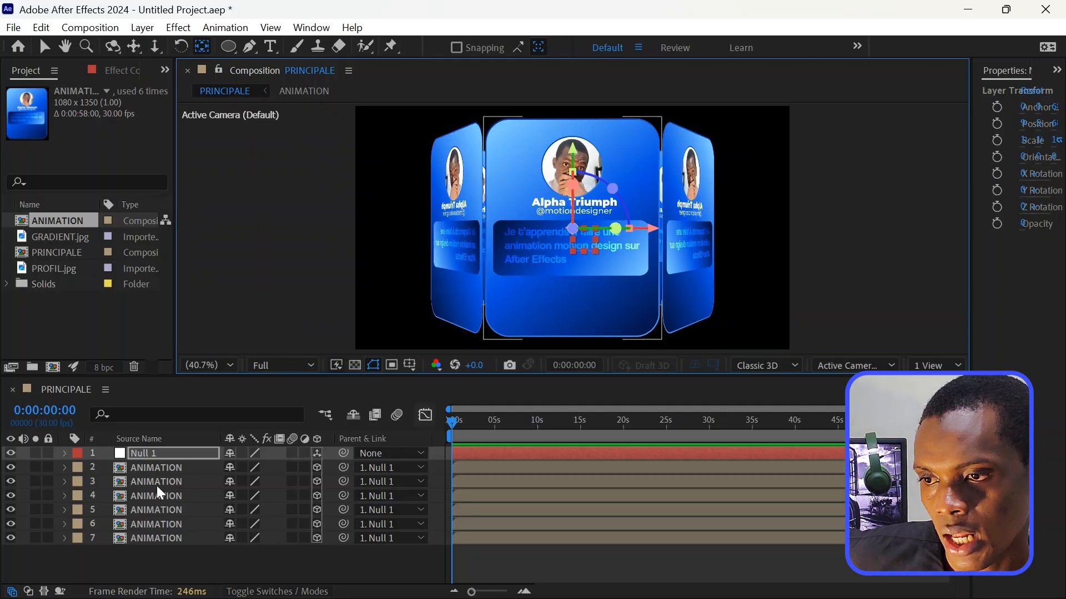
Scale the null down uniformly to 86% so the whole card ring shrinks
click(178, 458)
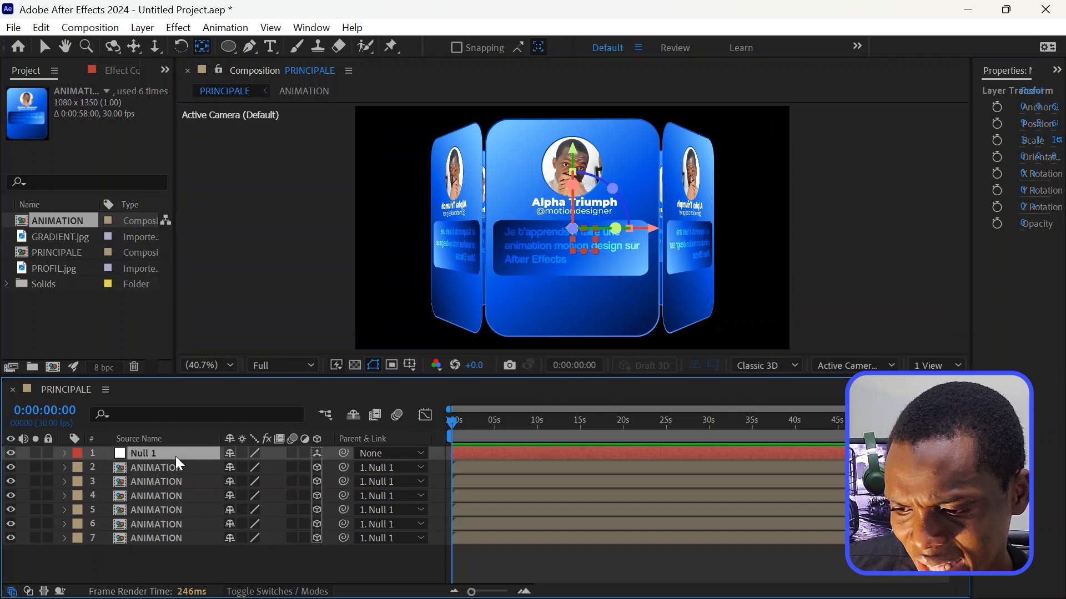
key(s)
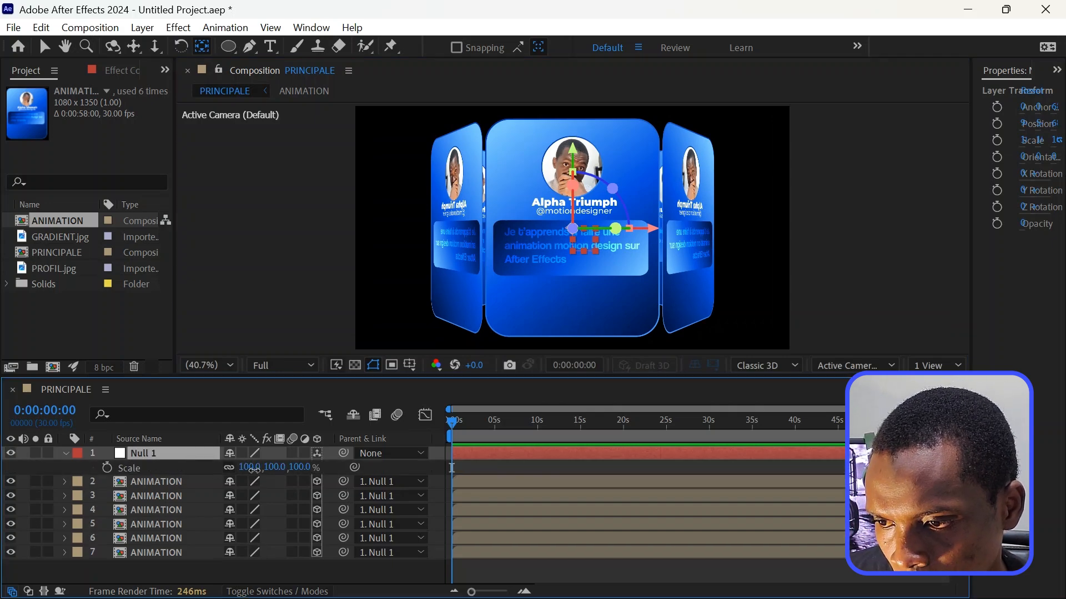
drag(254, 470, 247, 469)
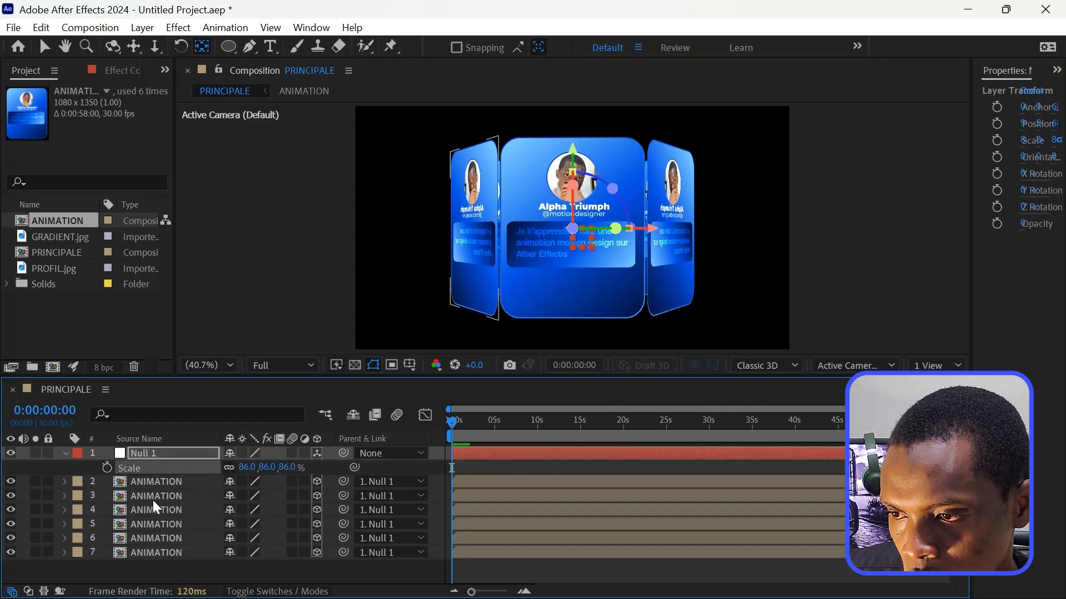
Enable keyframing for the null's X Rotation and Y Rotation at 0:00:00:00
click(159, 458)
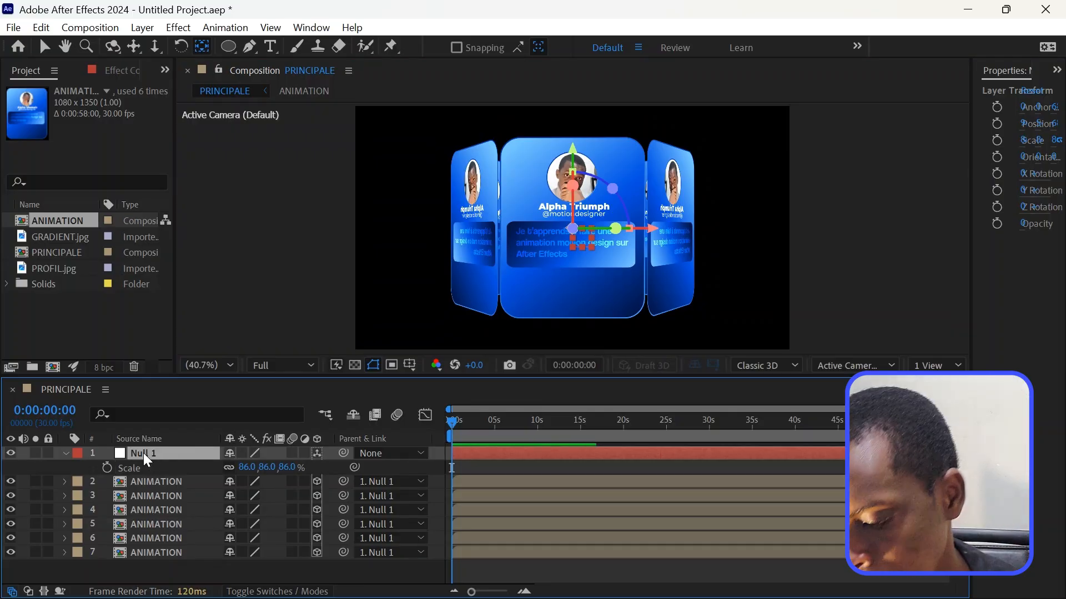
key(r)
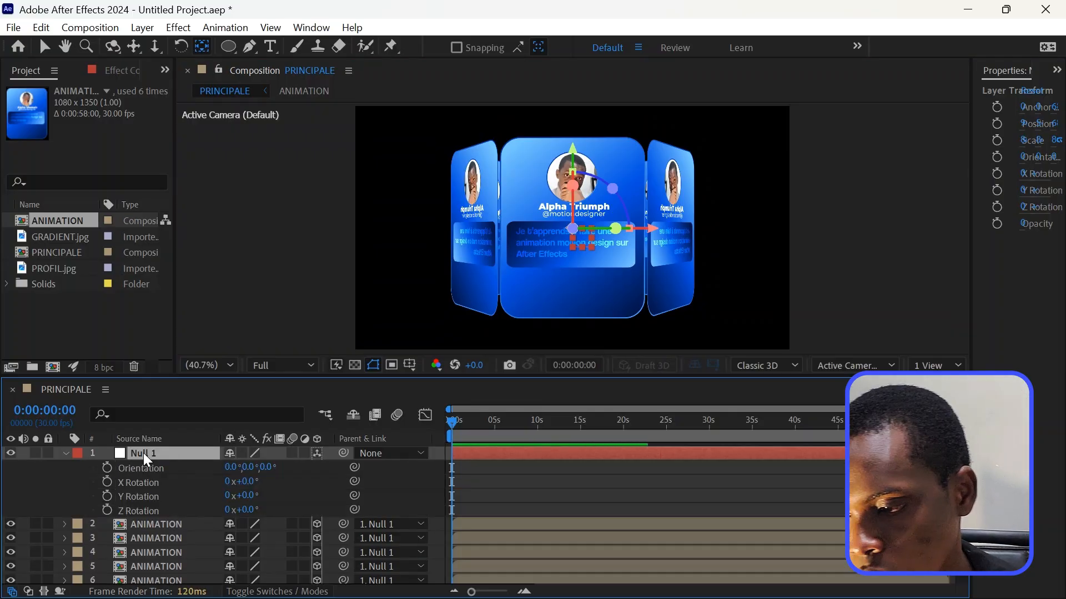
click(107, 497)
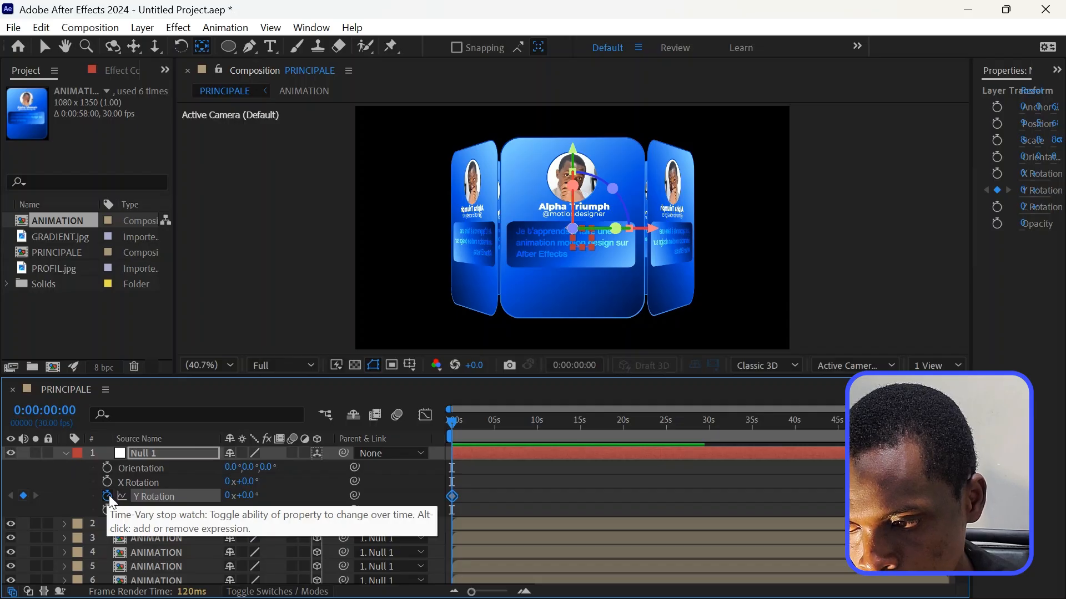
click(107, 482)
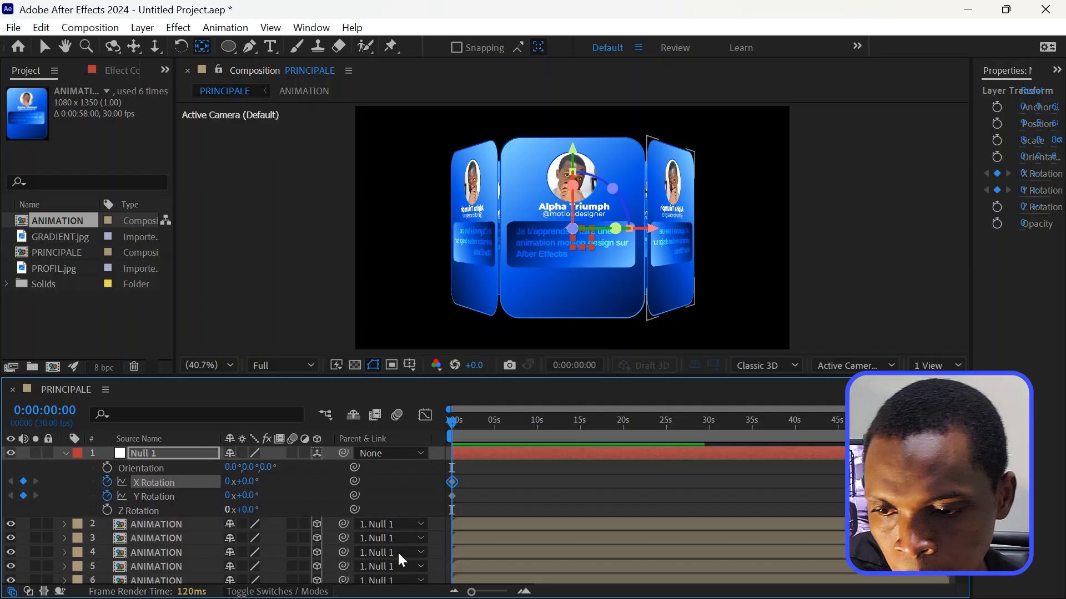
At 0:00:00:20, keyframe the null's Y Rotation at 360° and its X Rotation at 16°
click(510, 594)
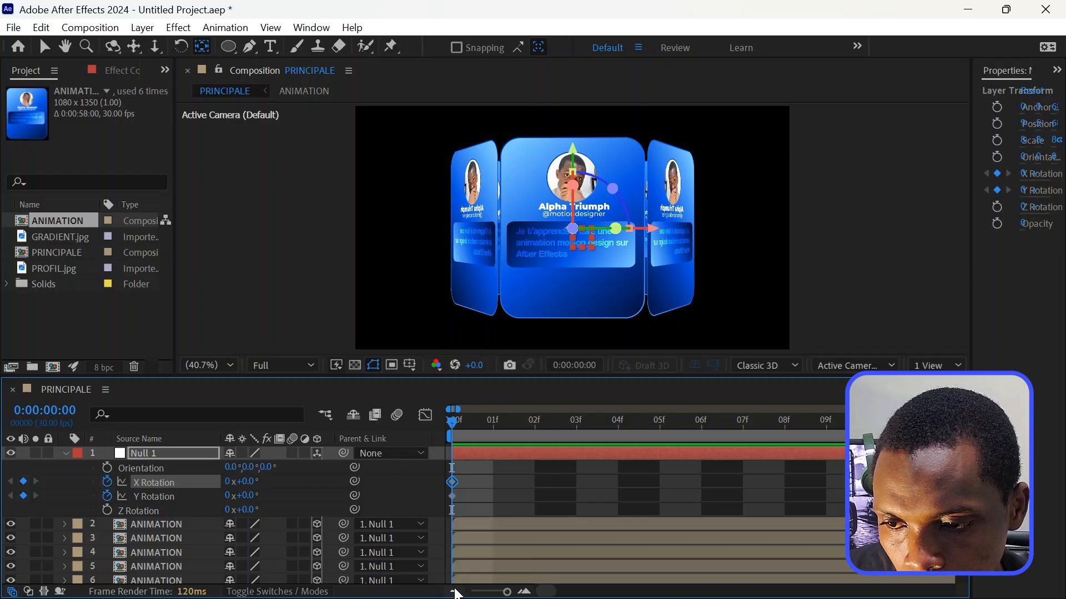
click(454, 593)
key(shift+Page_Down)
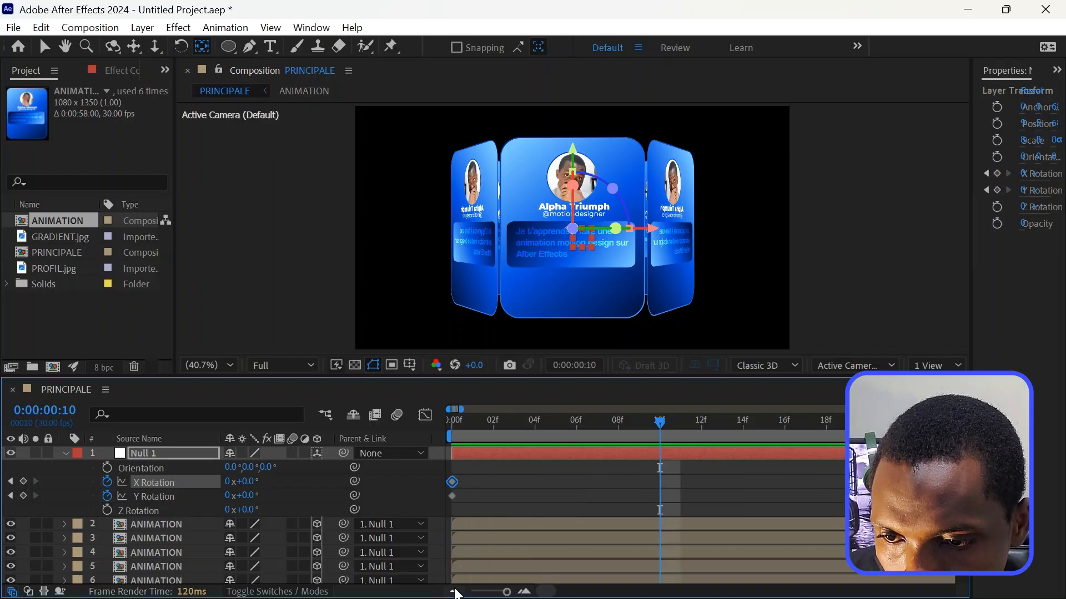
key(shift+Page_Down)
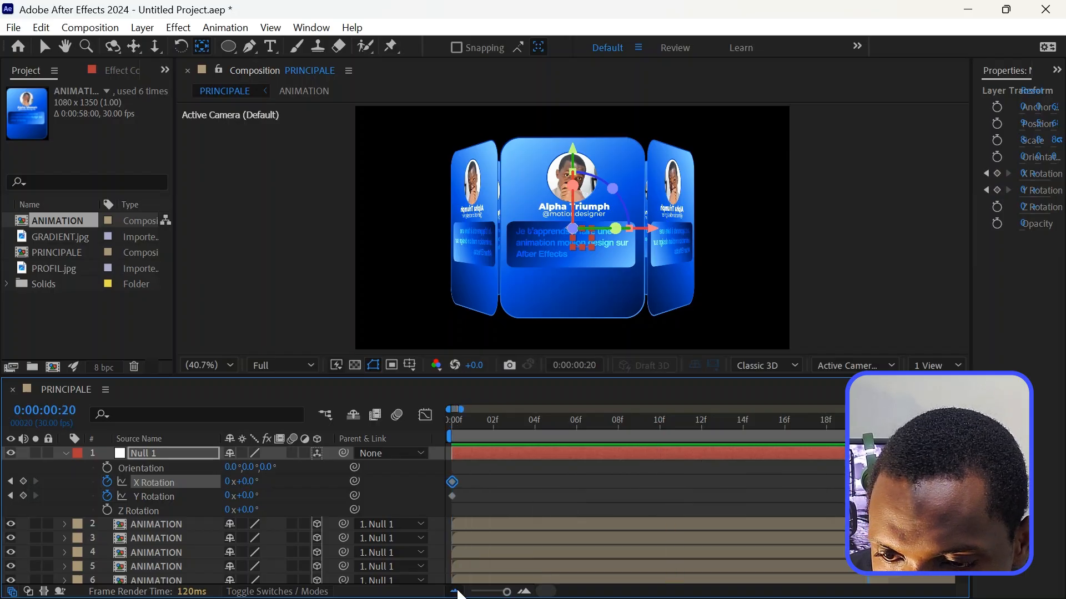
click(454, 593)
click(454, 593)
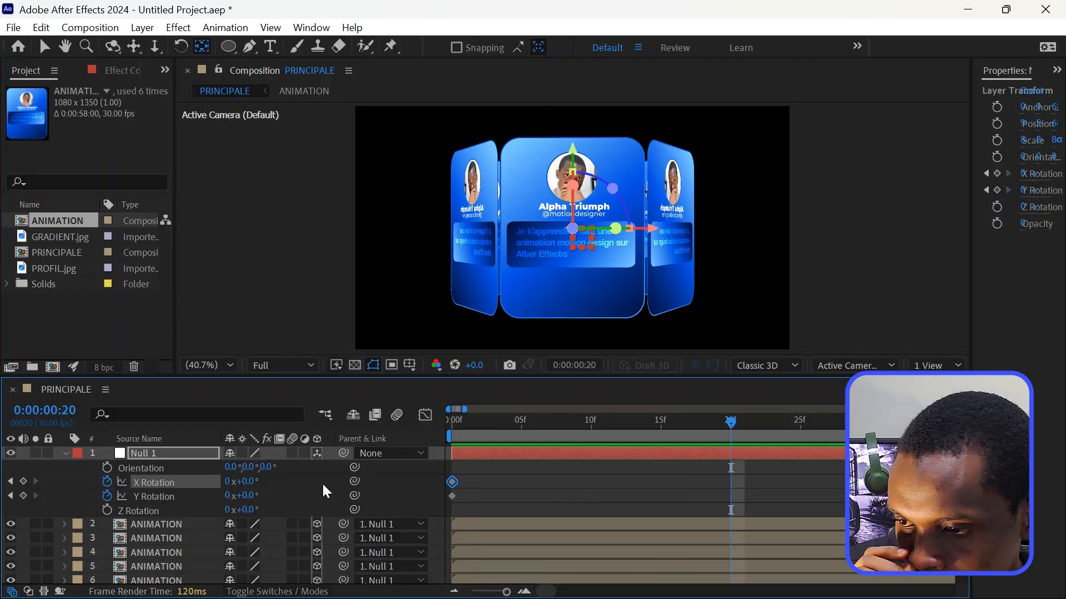
drag(253, 496, 424, 498)
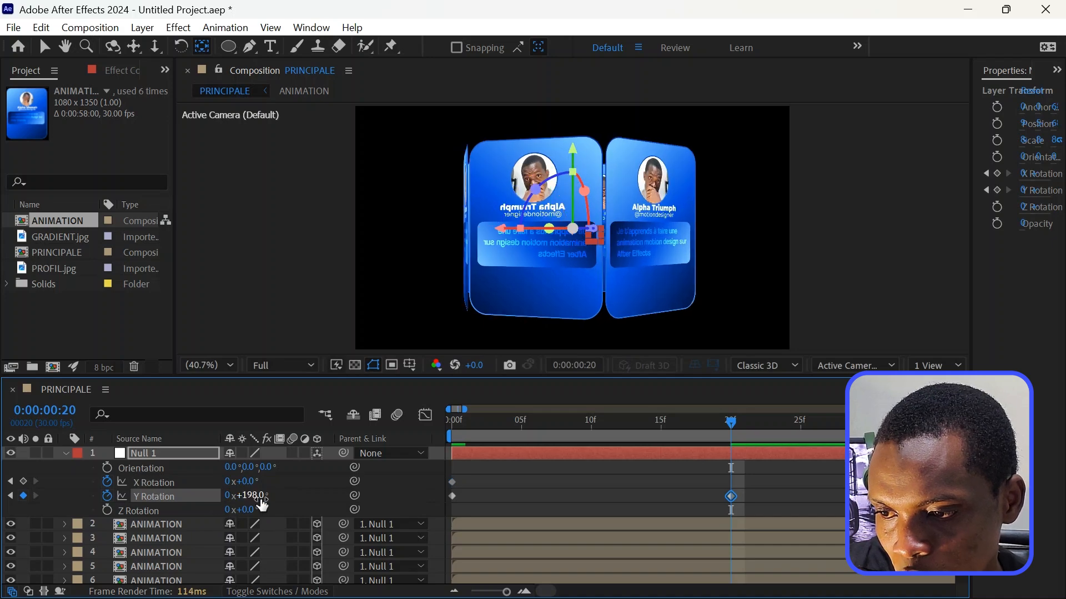
click(257, 498)
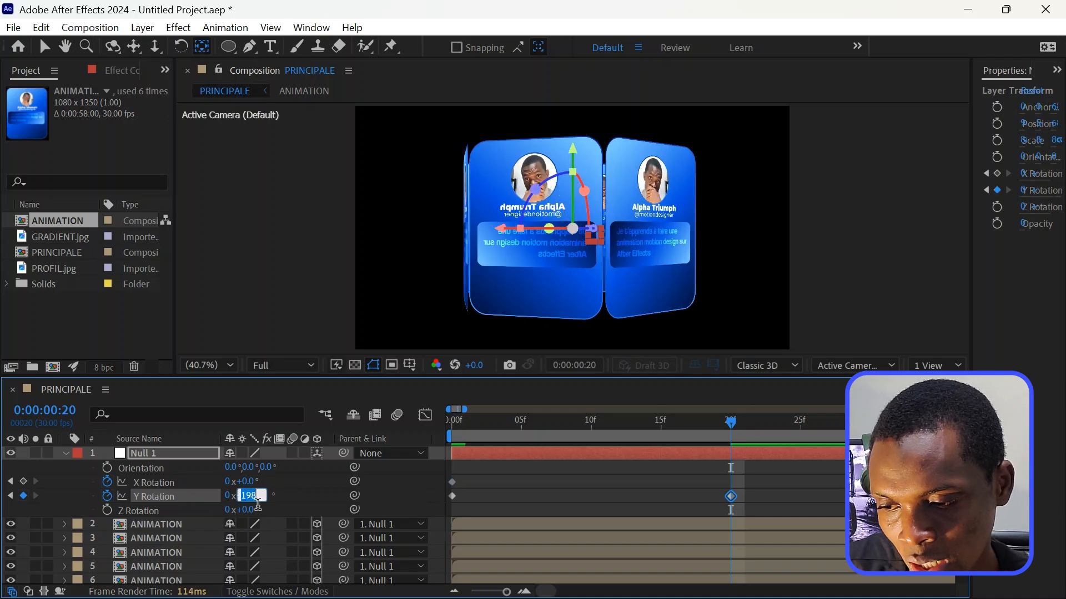
text(3)
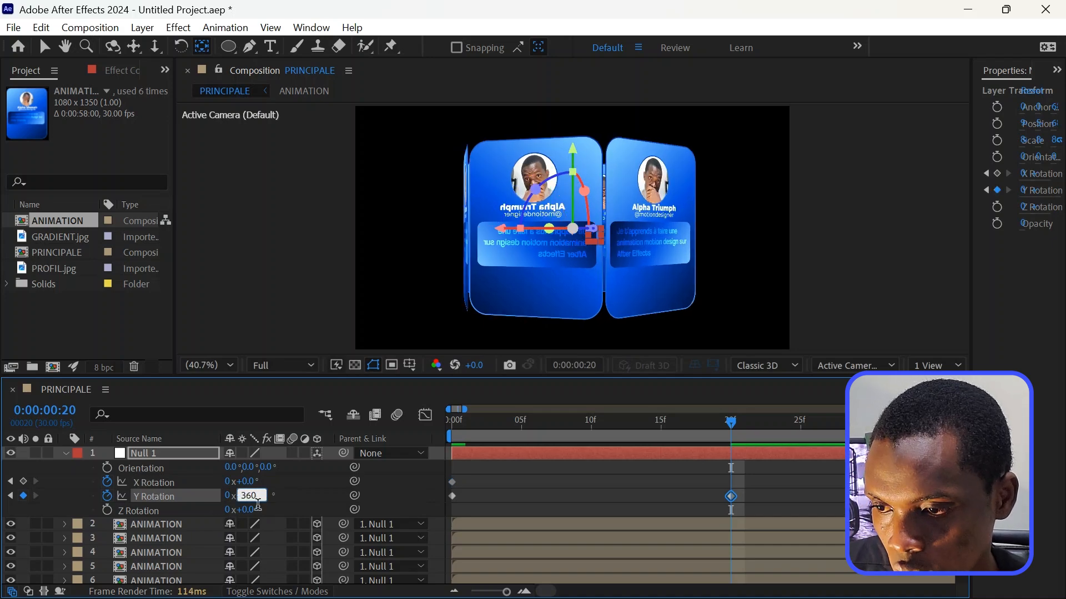
text(60)
key(Return)
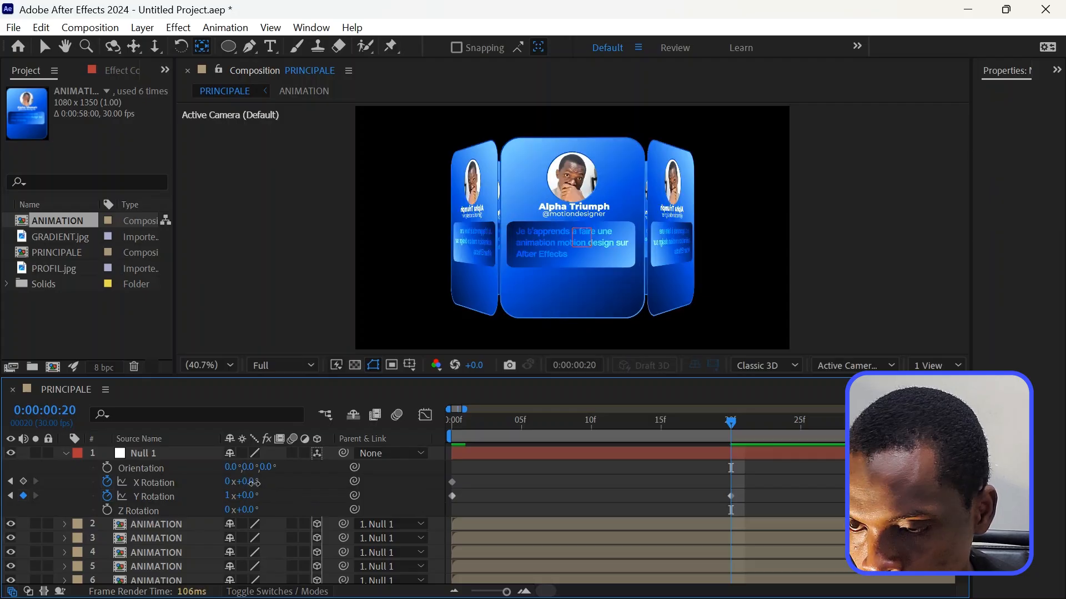
drag(248, 481, 267, 483)
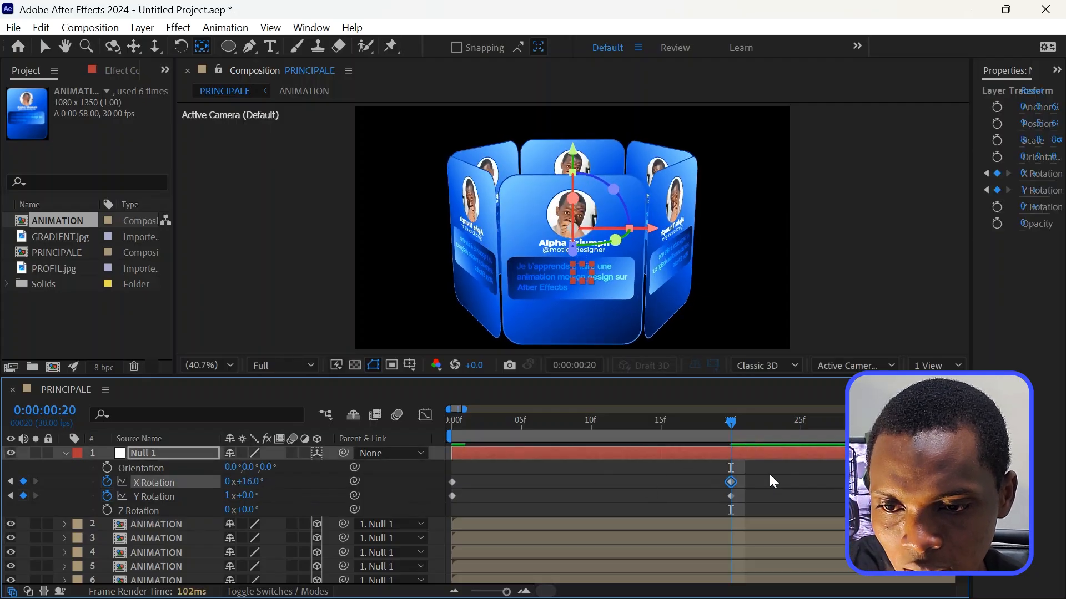
Apply Easy Ease to all of the null's X and Y Rotation keyframes
drag(771, 476, 449, 506)
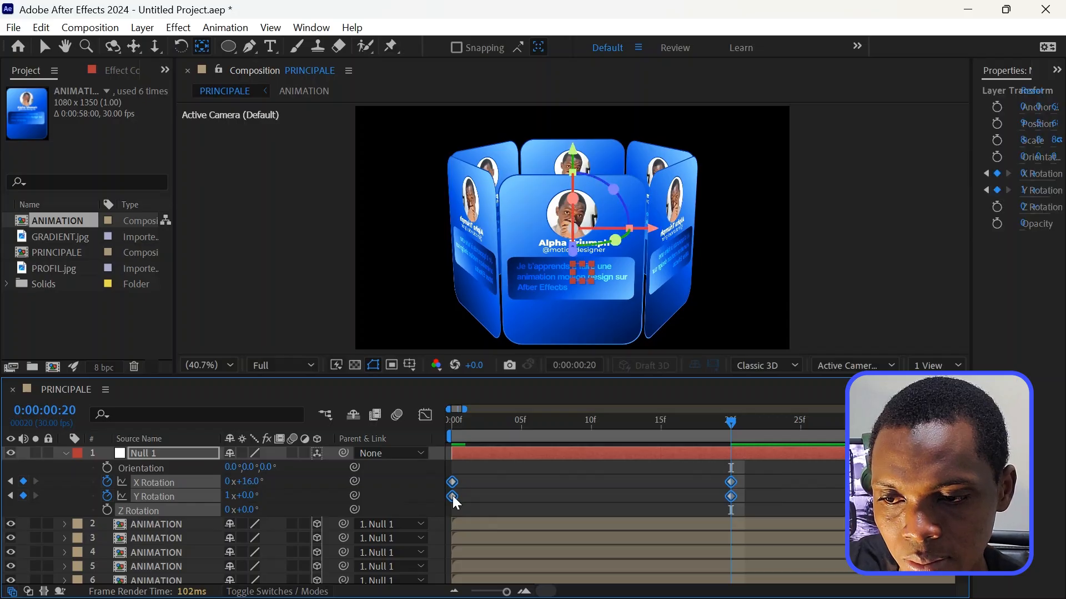
right_click(454, 498)
mouse_move(550, 485)
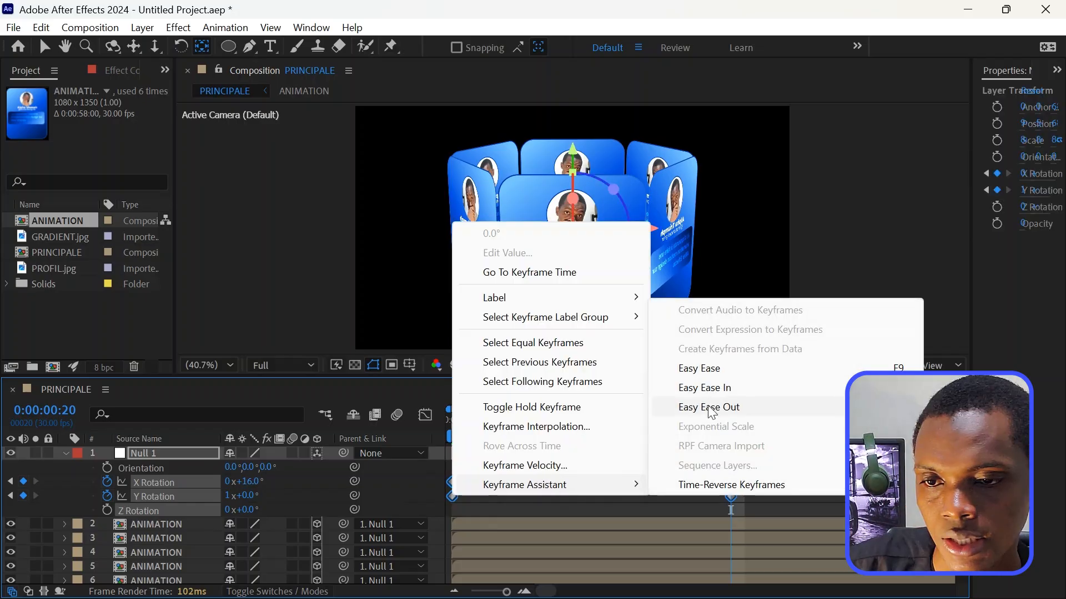
click(699, 369)
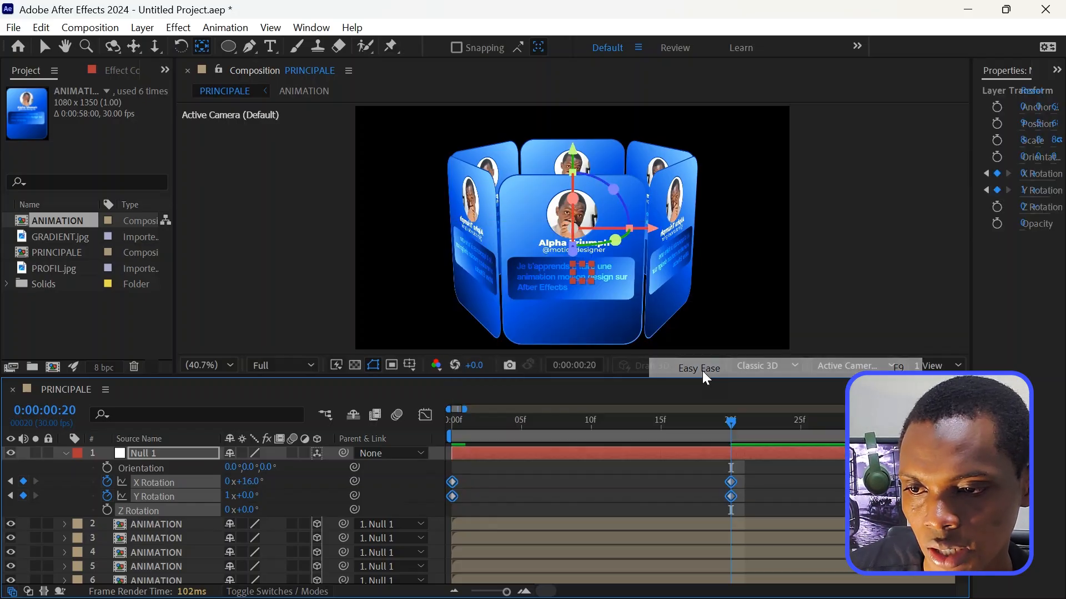
Steepen the rotation speed curves in the Graph Editor by pulling the start and end keyframe handles inward, then return to the layer bars
click(425, 415)
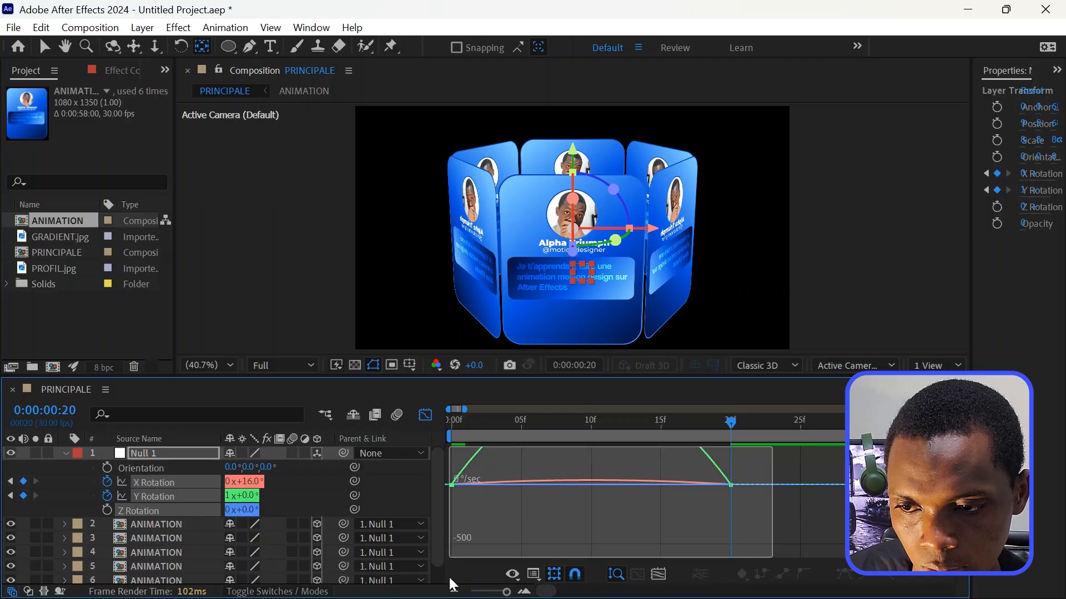
click(484, 543)
drag(500, 548, 542, 547)
drag(687, 549, 649, 546)
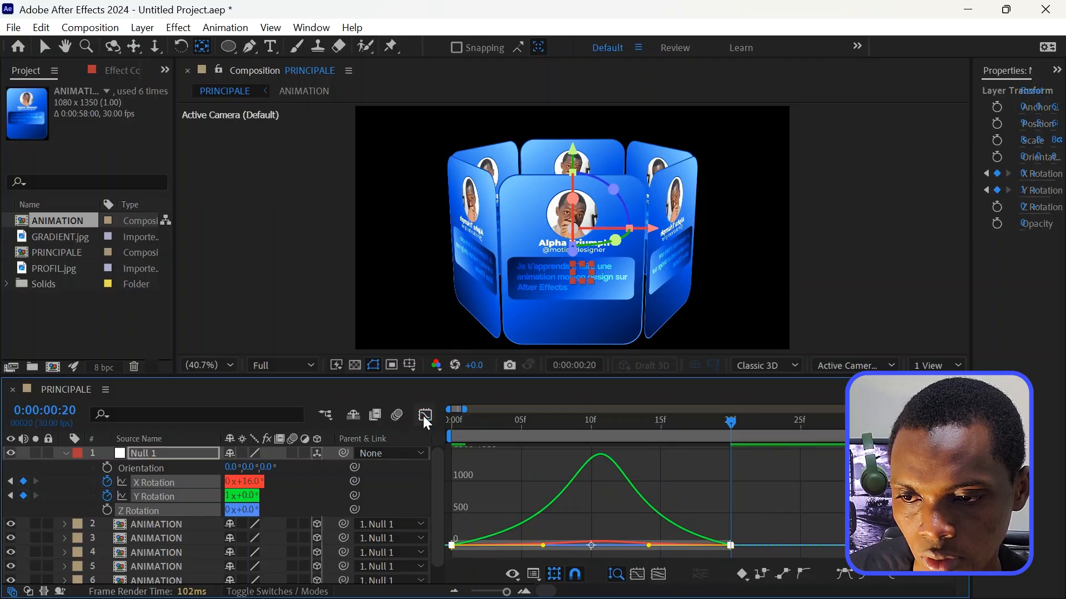
click(424, 417)
Set the preview resolution to Quarter and play back the ring's rotation animation
click(454, 591)
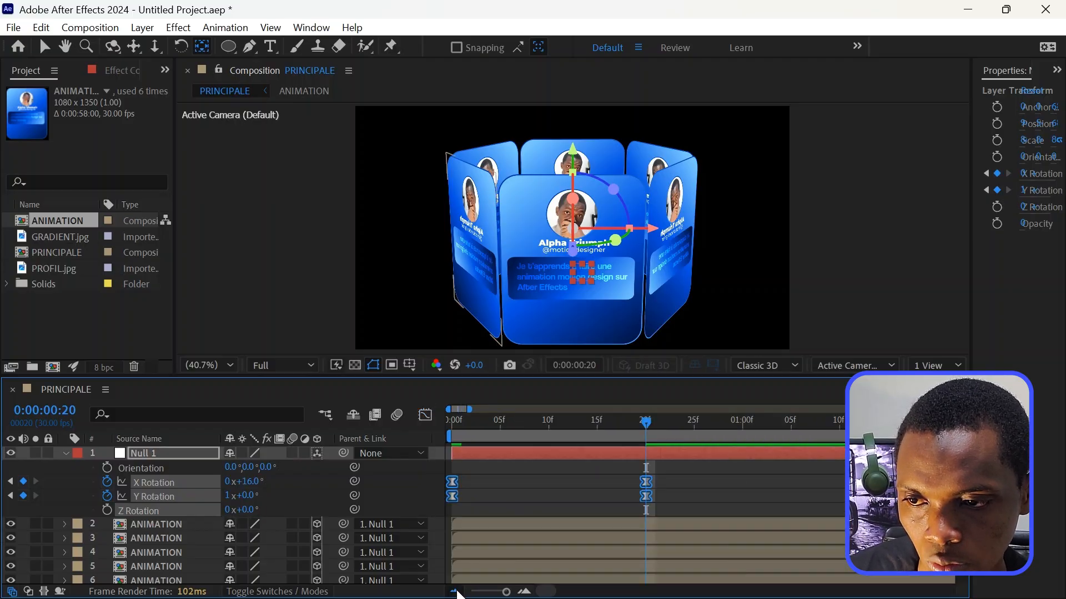
click(454, 592)
click(297, 368)
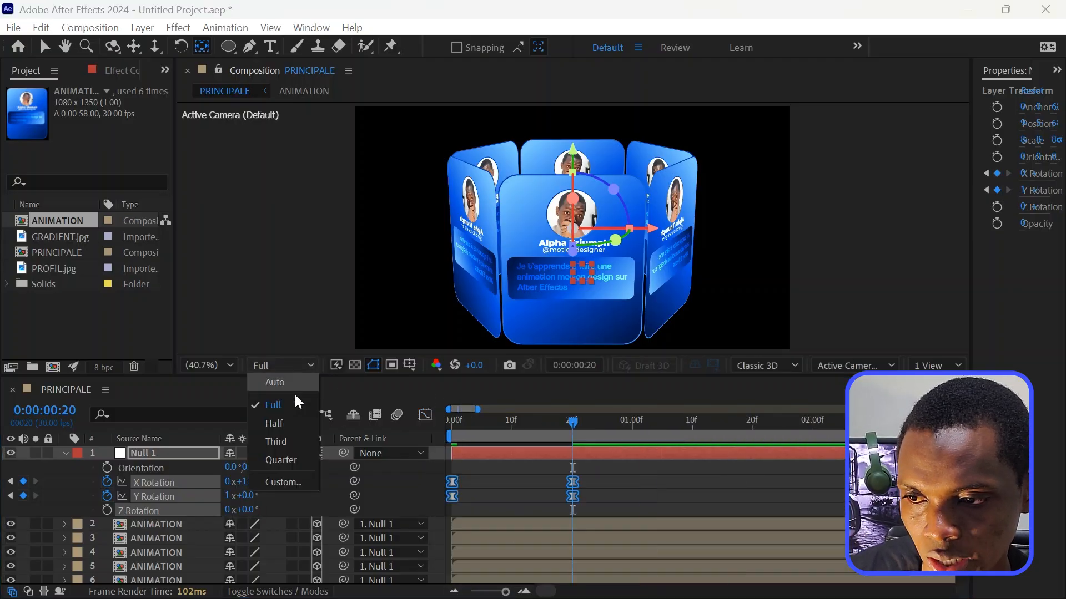
click(281, 460)
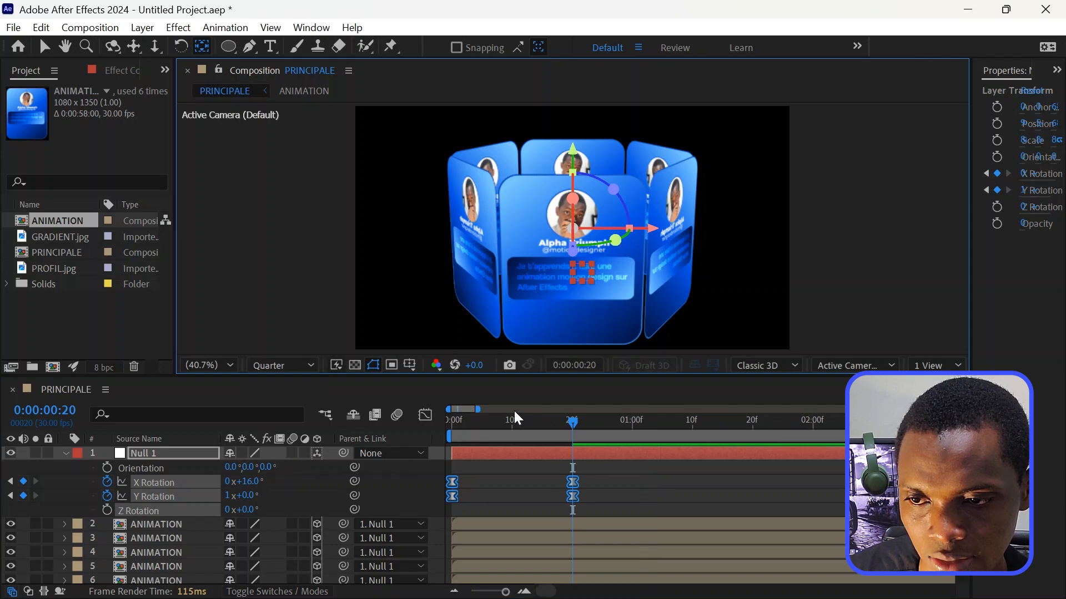
key(space)
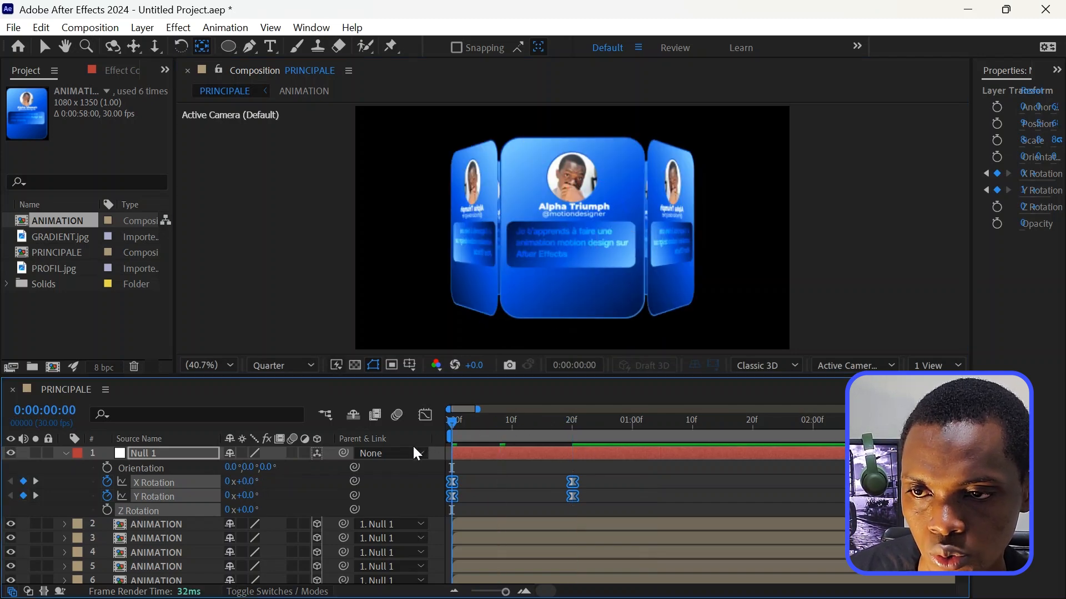
key(space)
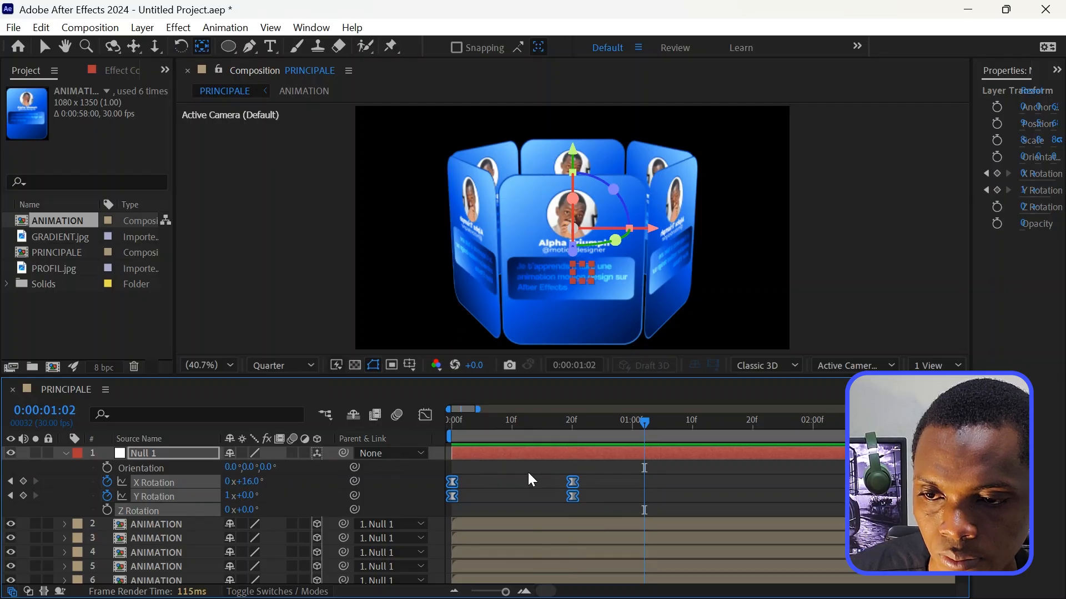
Slow the spin by moving the null's end rotation keyframes to 0:00:01:02, preview it, and extend them to about 0:00:01:21
mouse_move(526, 472)
mouse_down()
mouse_move(602, 502)
mouse_move(644, 495)
mouse_up()
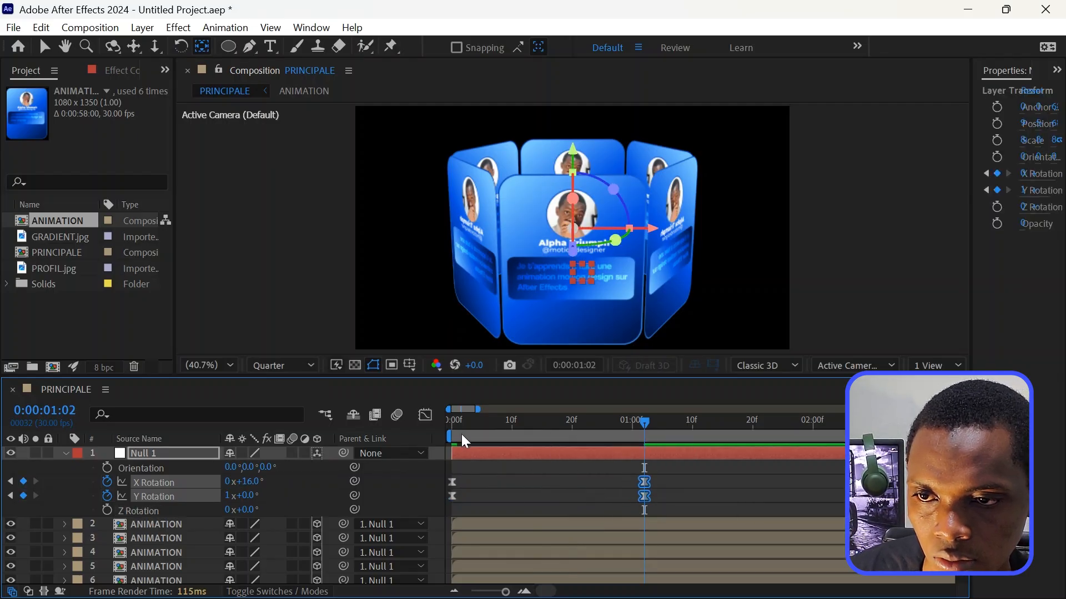
drag(464, 441, 417, 447)
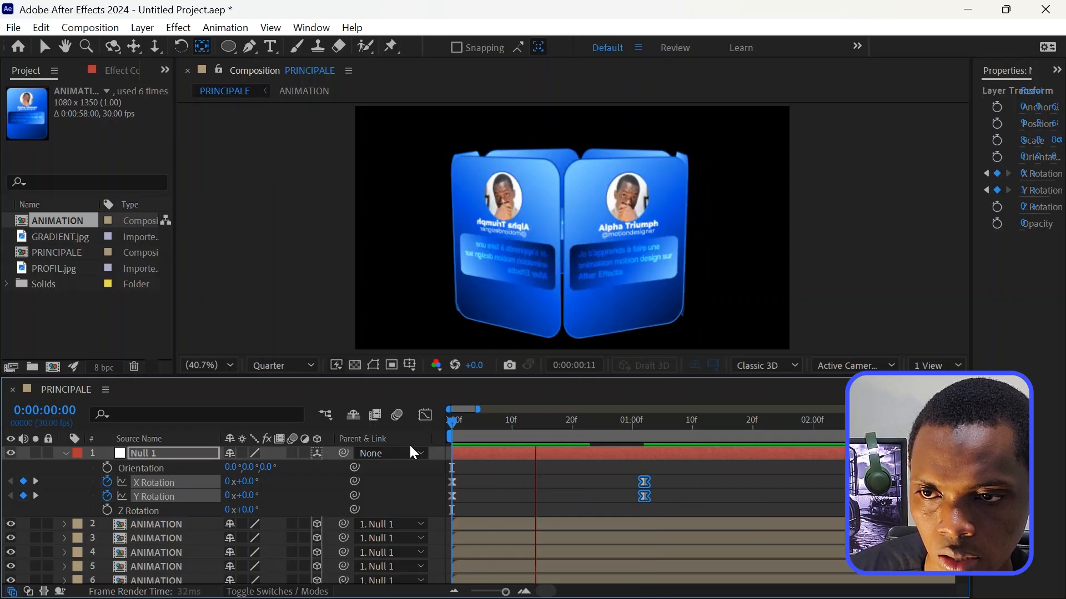
key(space)
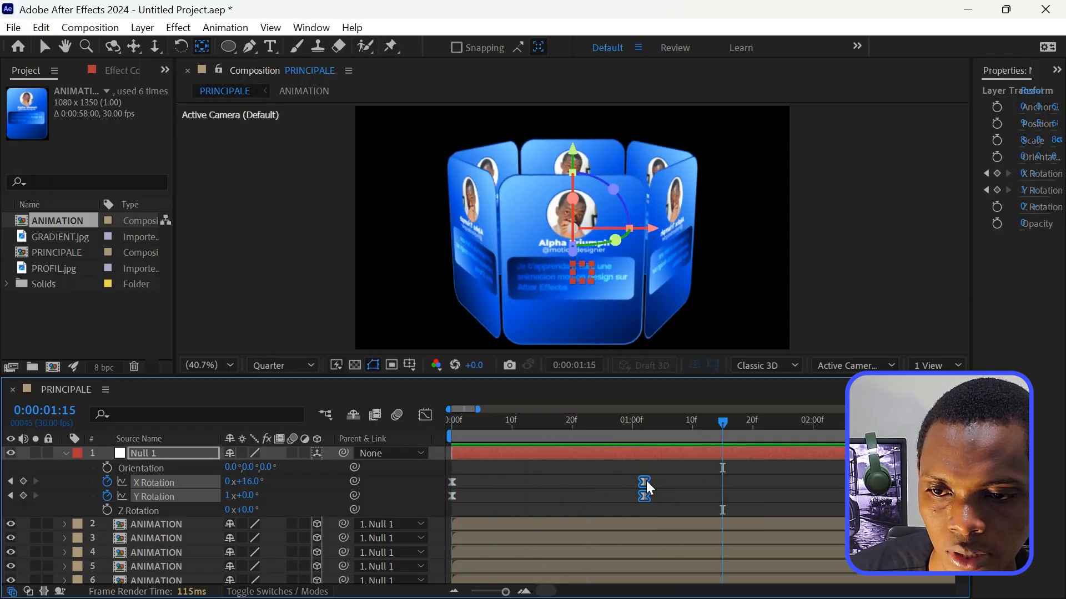
drag(653, 488, 760, 488)
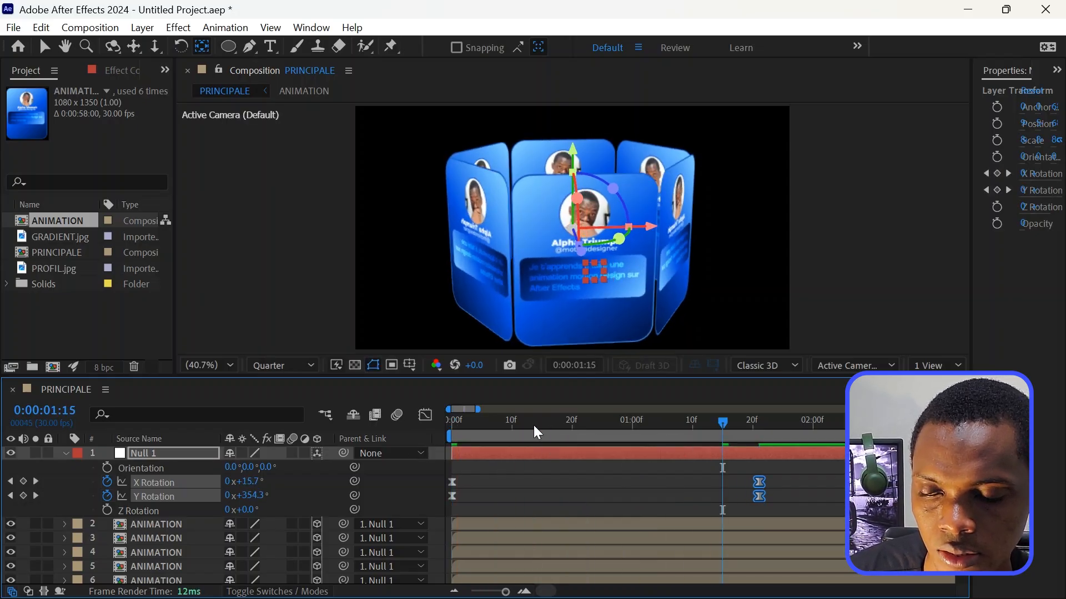
Play back the ring's slowed rotation from the first frame to check its timing
click(536, 429)
key(space)
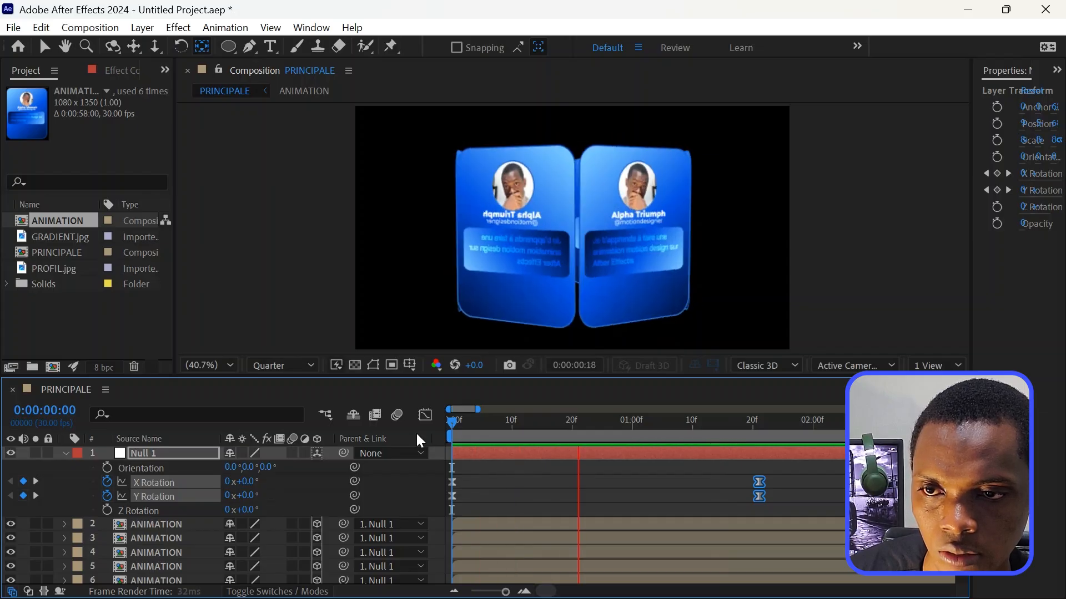
key(space)
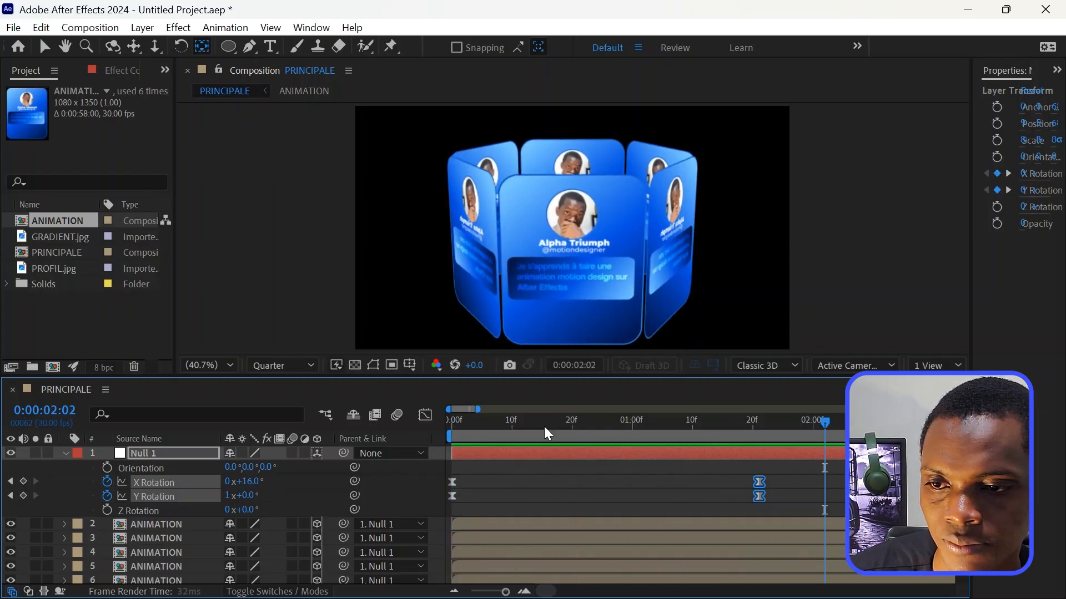
drag(551, 427, 353, 446)
key(space)
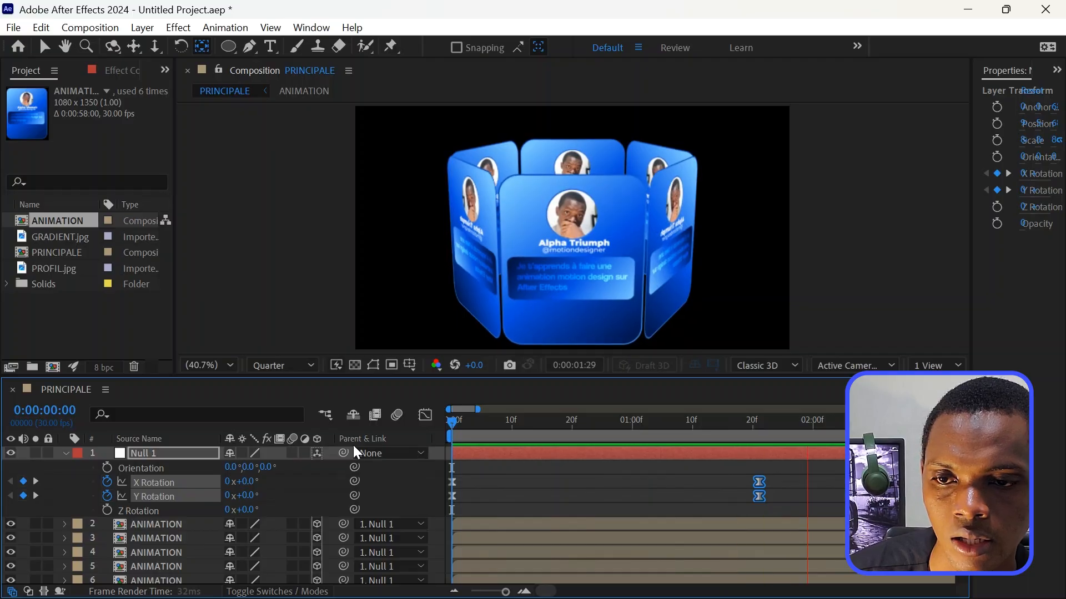
key(space)
Set the null's end X Rotation keyframe at 0:00:01:21 to 21° and preview the tilt from the start
click(10, 482)
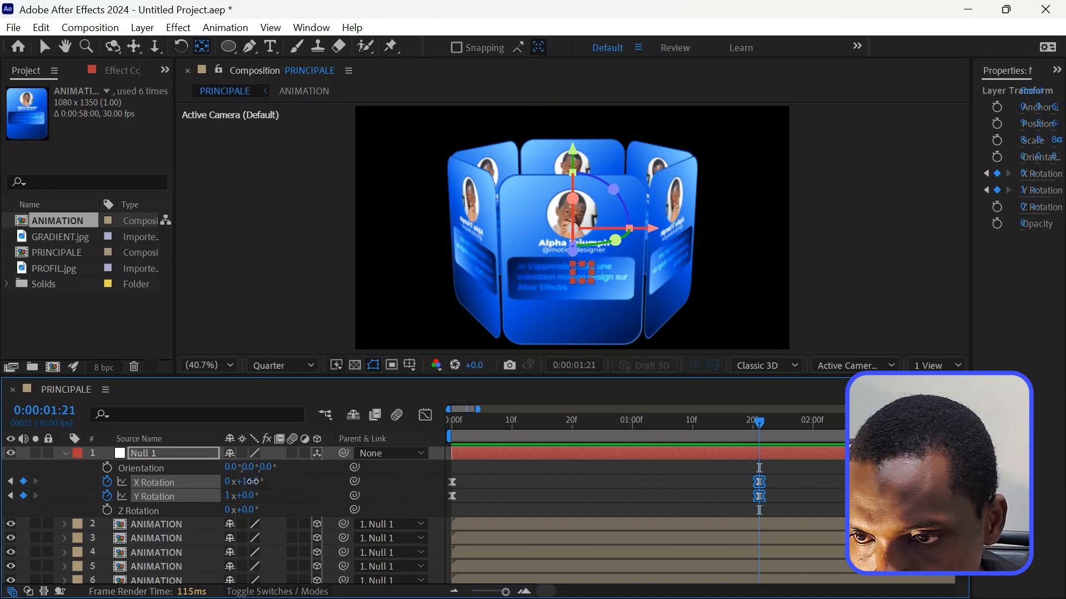
drag(253, 482, 269, 494)
drag(601, 434, 384, 445)
key(space)
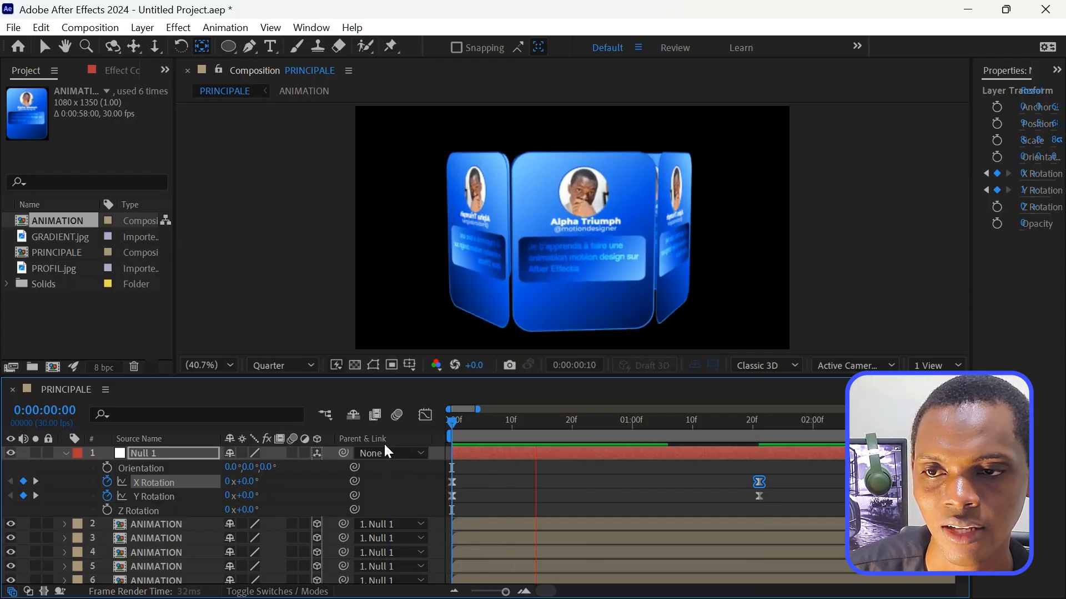
key(space)
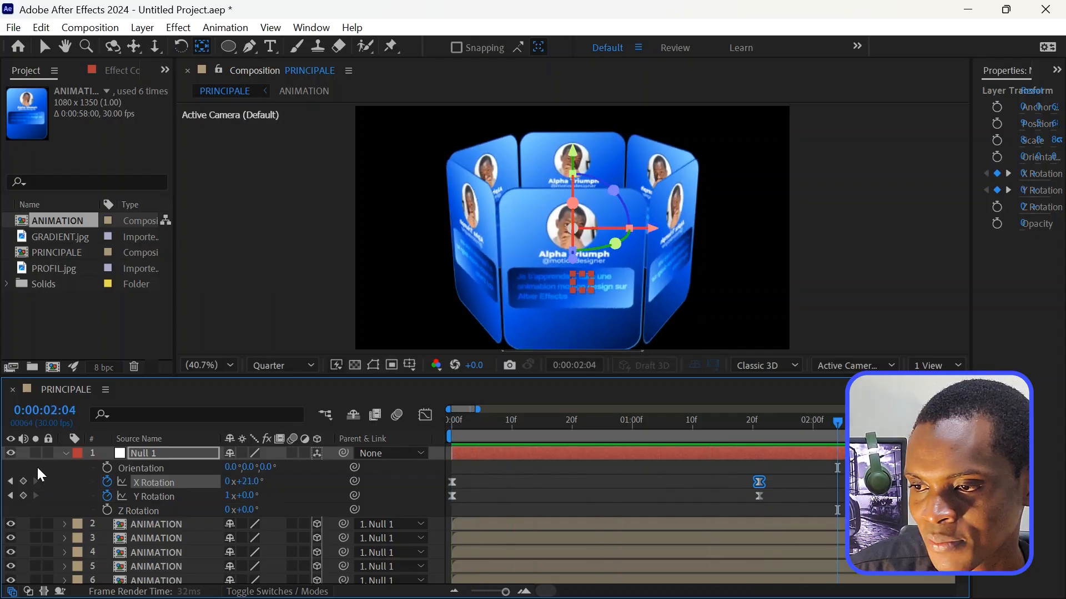
Enable motion blur for the six ANIMATION layers and the composition, then preview the spin
click(65, 455)
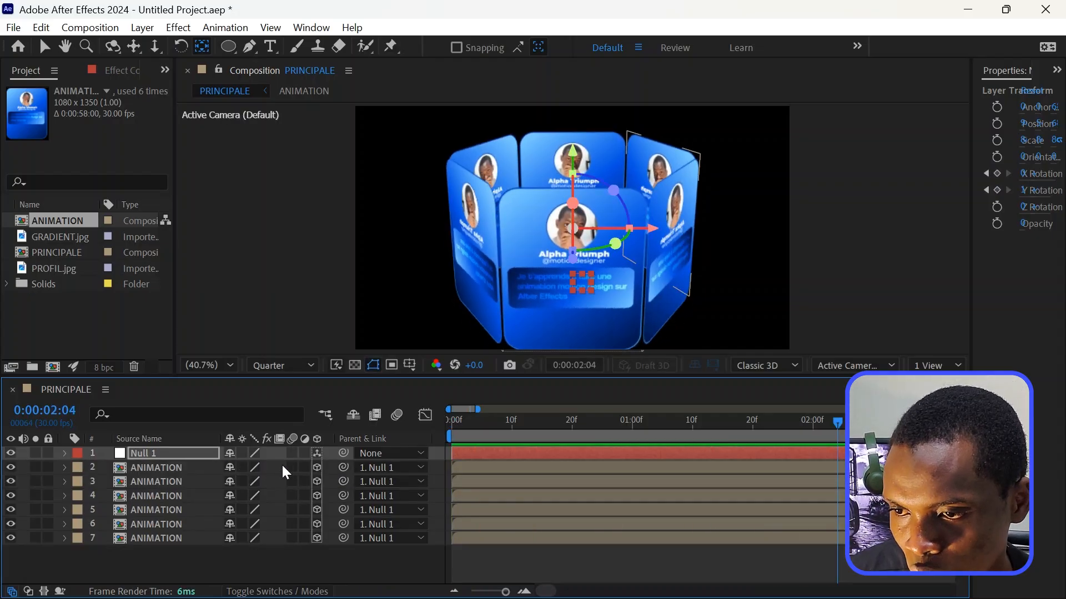
drag(290, 469, 292, 542)
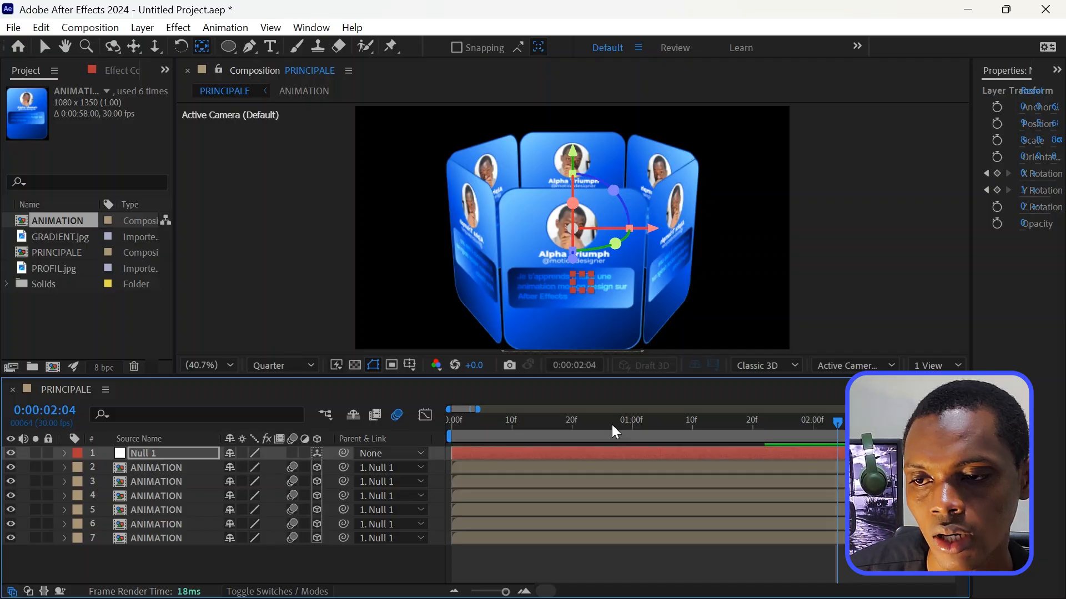
drag(614, 432, 428, 440)
key(space)
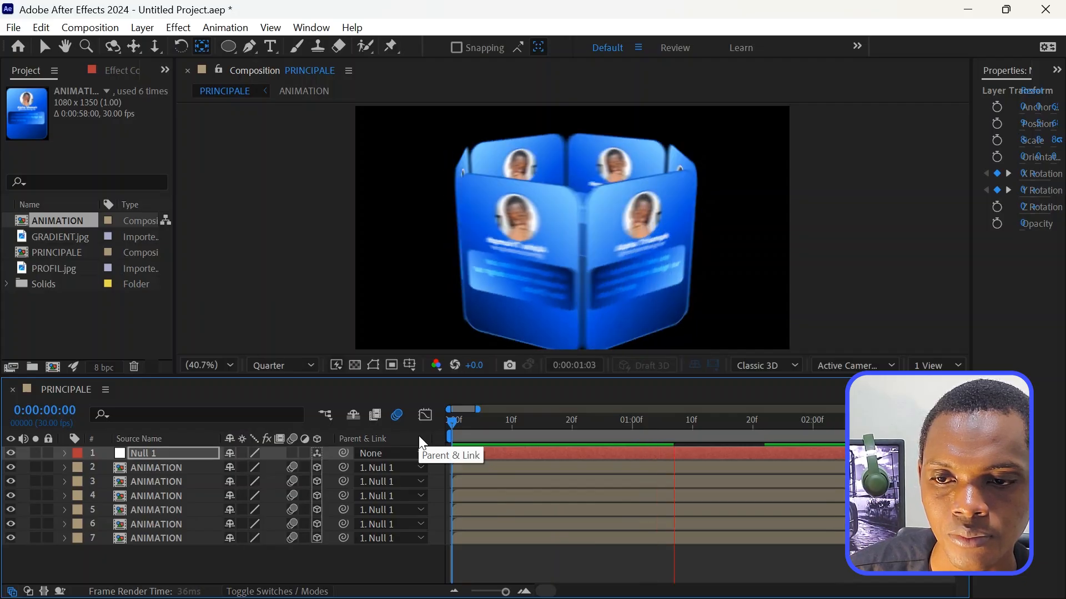
Set the preview resolution to Full and check the motion blur on frames around 0:00:00:29 and 0:00:01:05
click(675, 424)
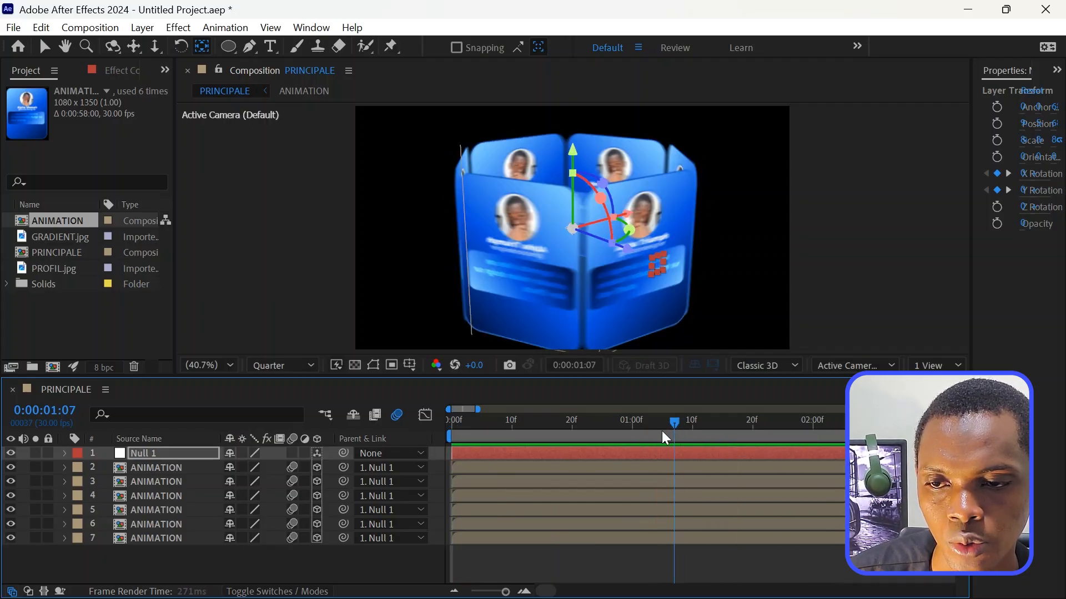
drag(665, 437, 626, 445)
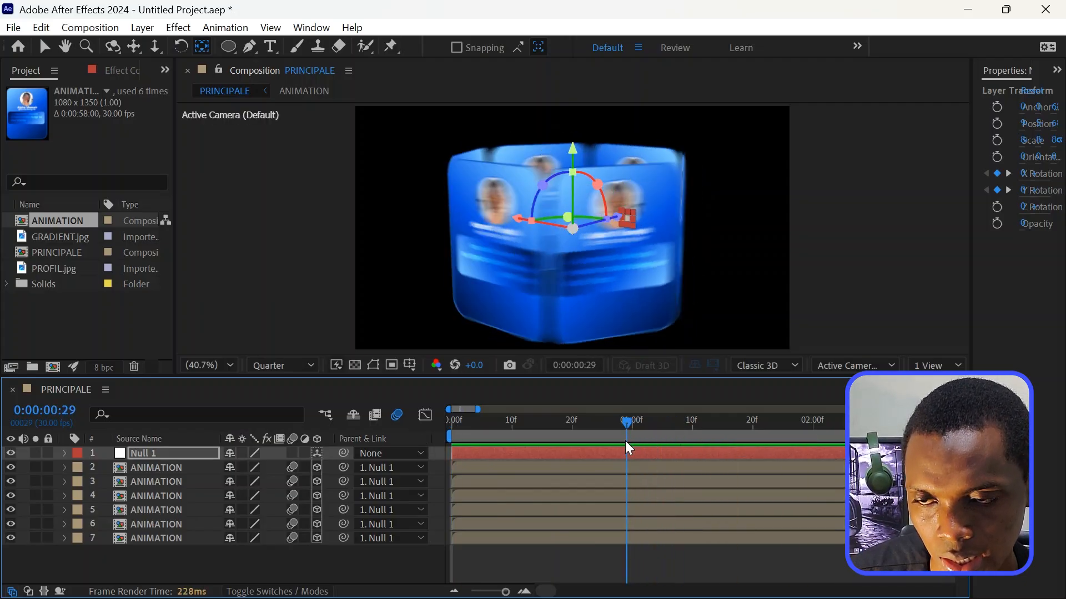
click(593, 563)
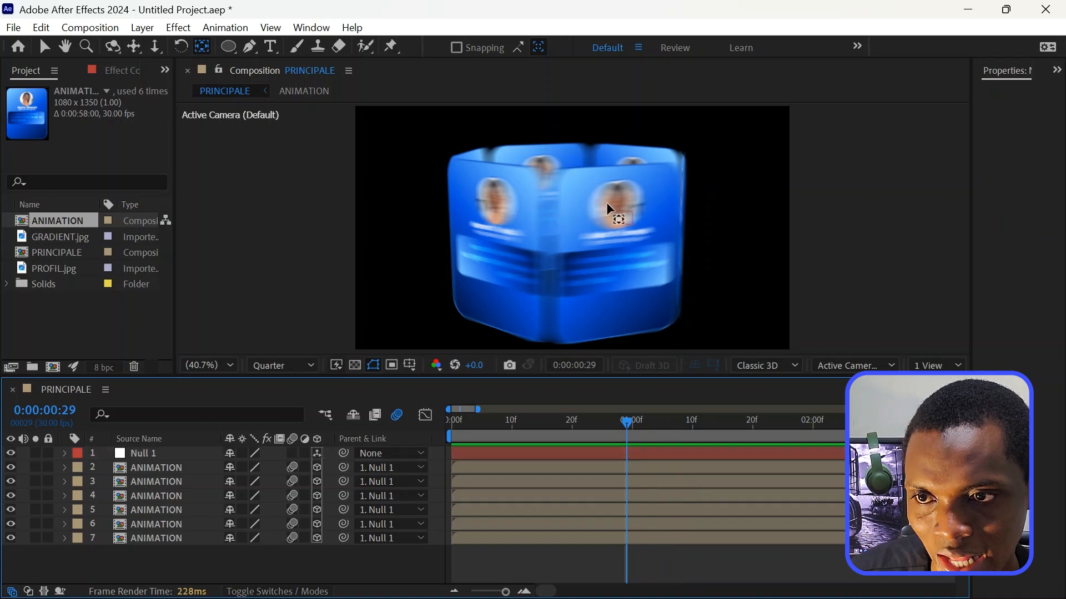
click(283, 366)
click(273, 410)
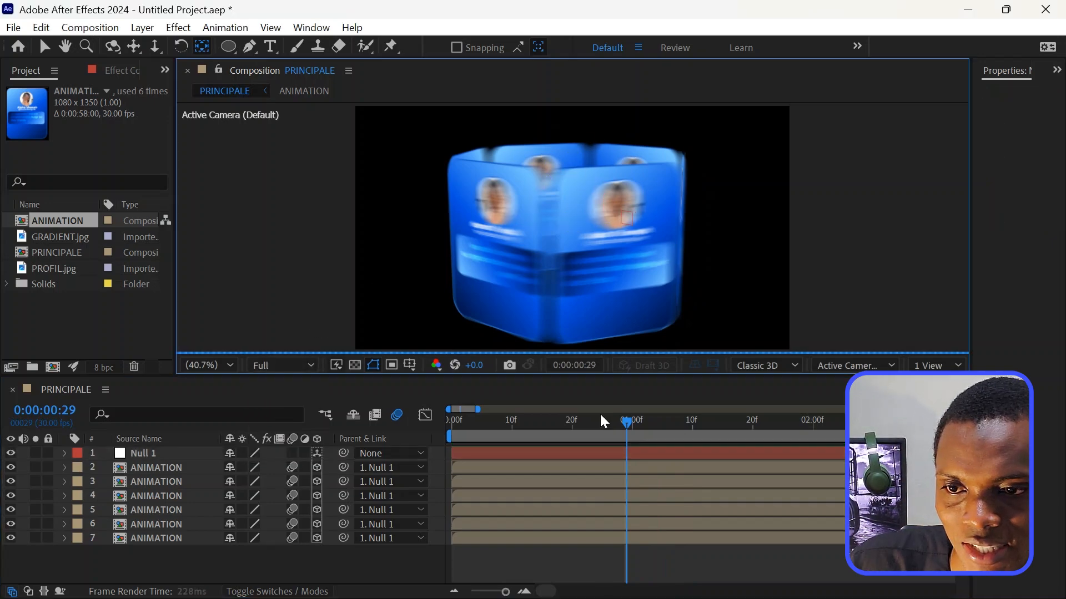
drag(631, 422, 666, 435)
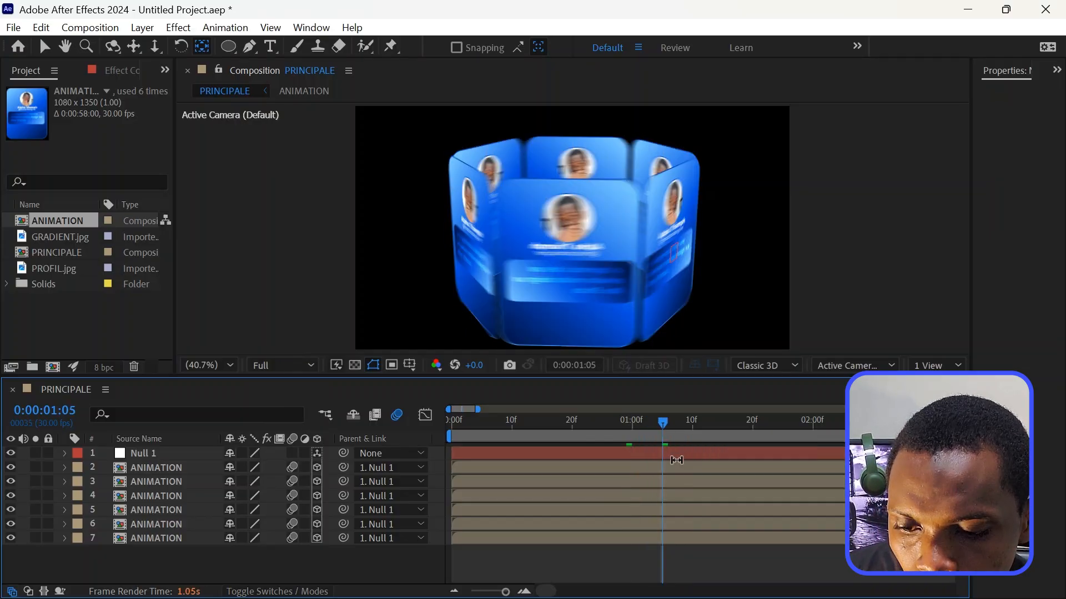
Reveal the null's keyframed rotation properties and go to its end keyframes at 0:00:01:21
click(674, 454)
key(u)
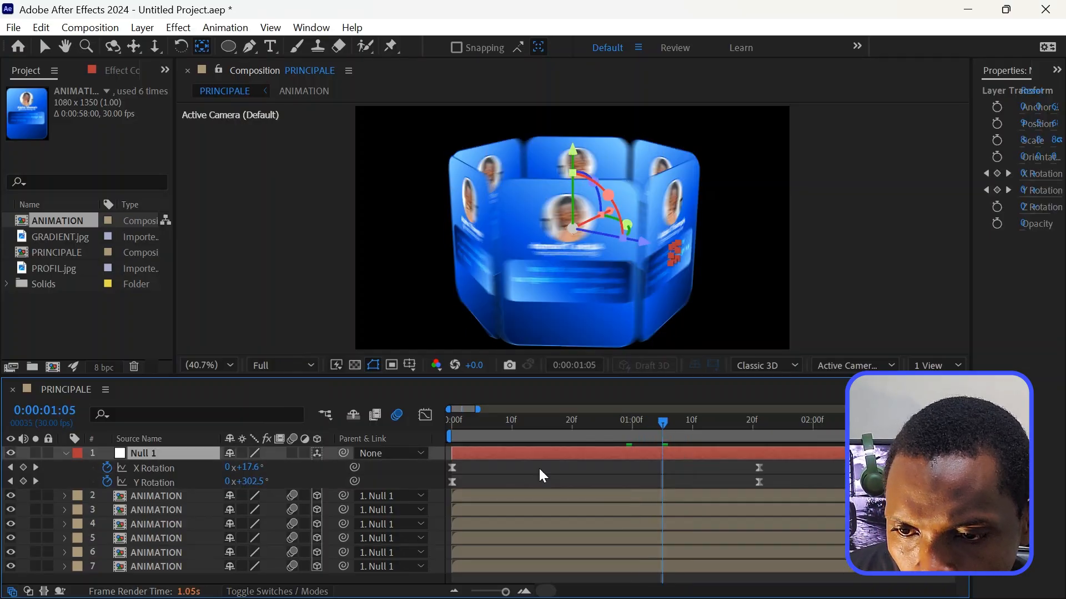
click(35, 469)
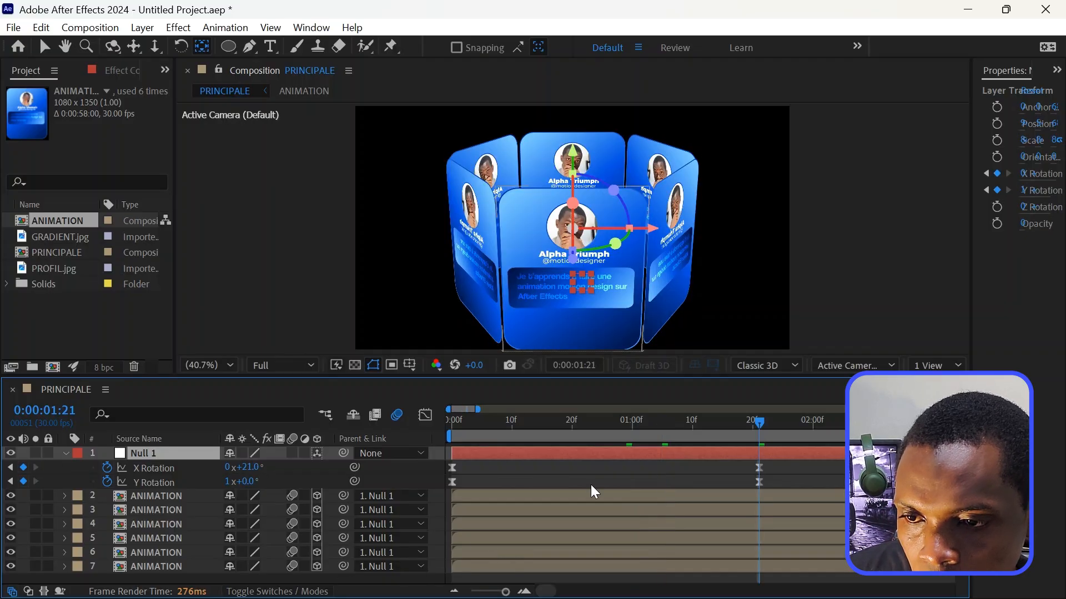
click(574, 480)
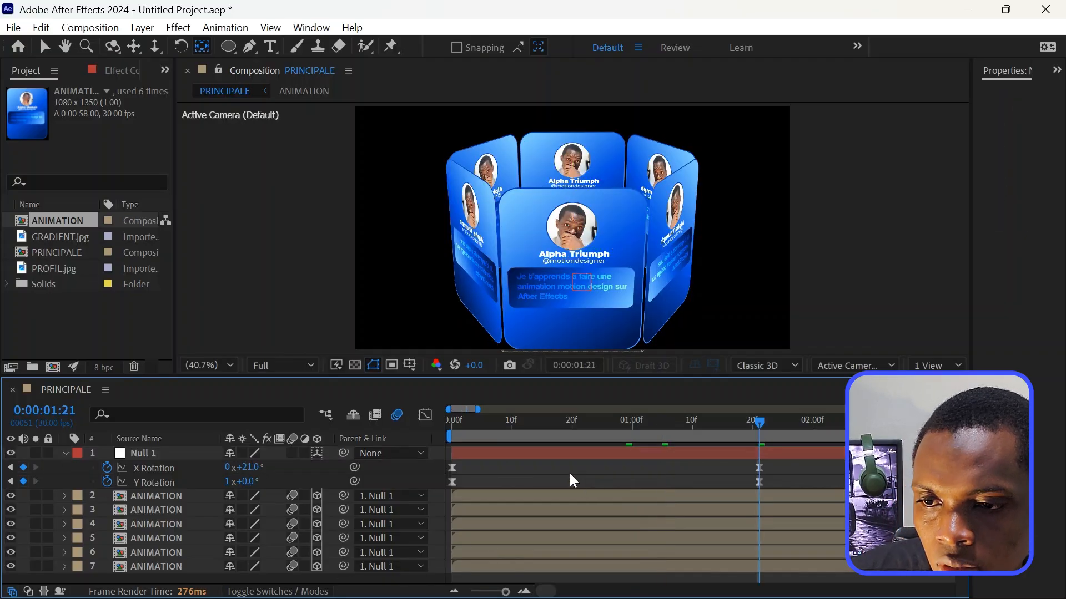
Draw a small circle with a solid light-blue fill over the ring's back card, on its own shape layer
click(233, 52)
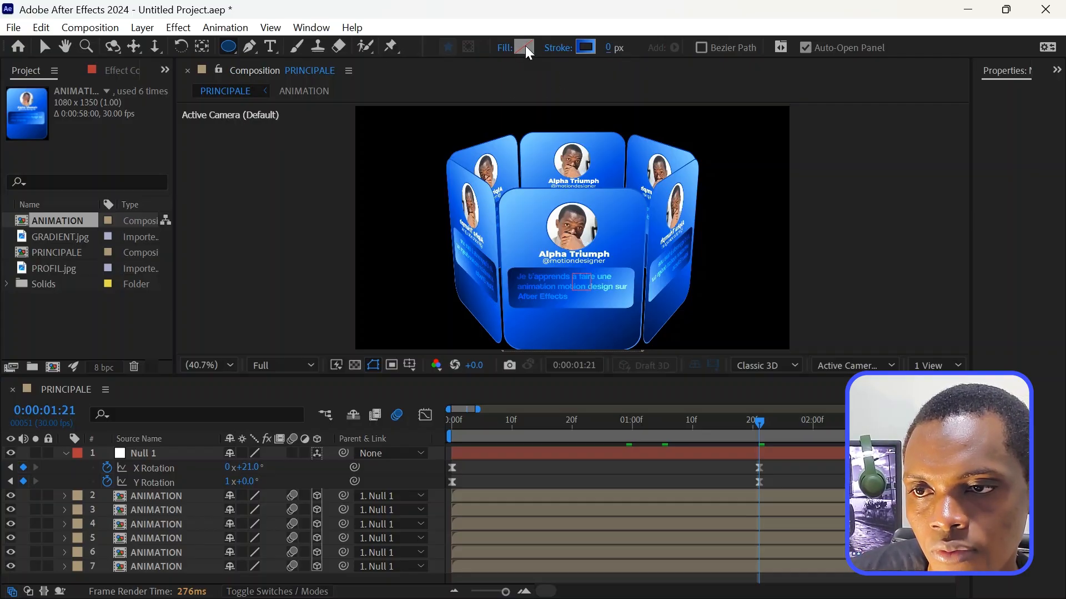
click(509, 51)
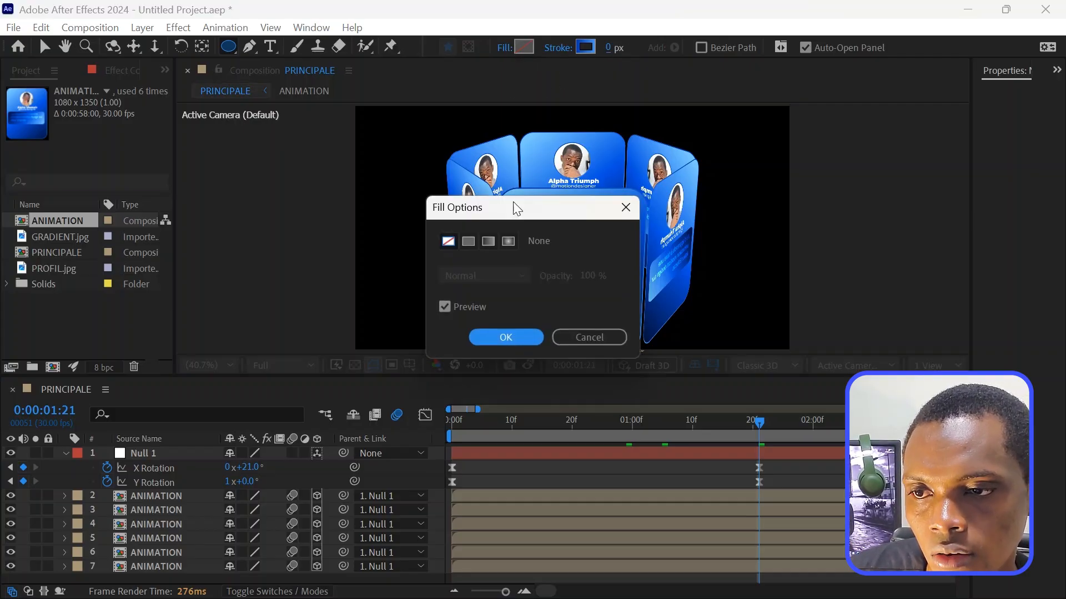
click(468, 241)
click(505, 337)
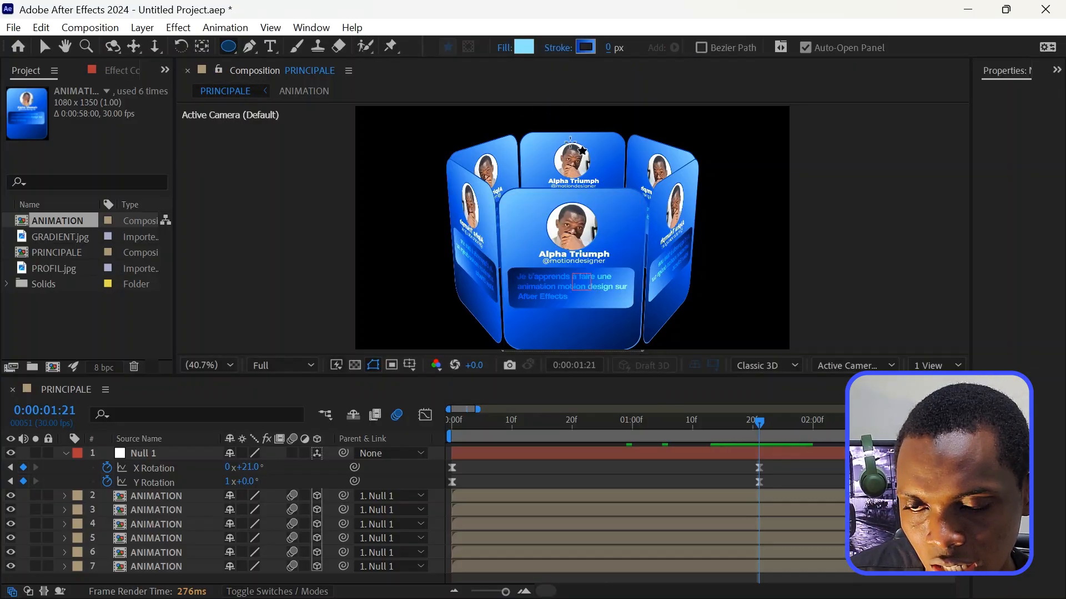
drag(565, 137, 595, 173)
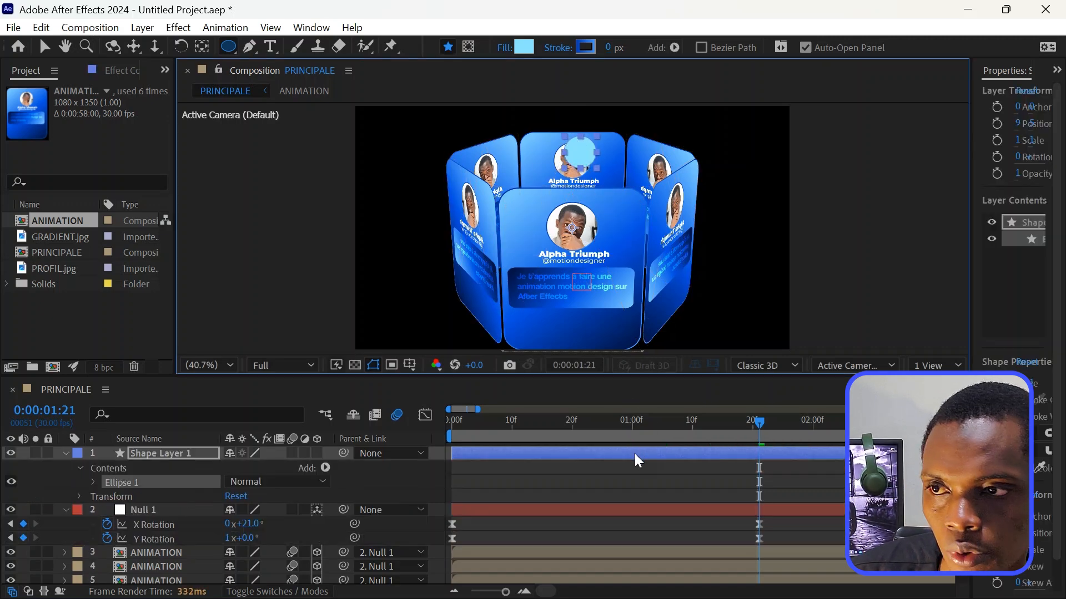
Centre the circle layer's anchor point on the circle and make the layer 3D
click(203, 46)
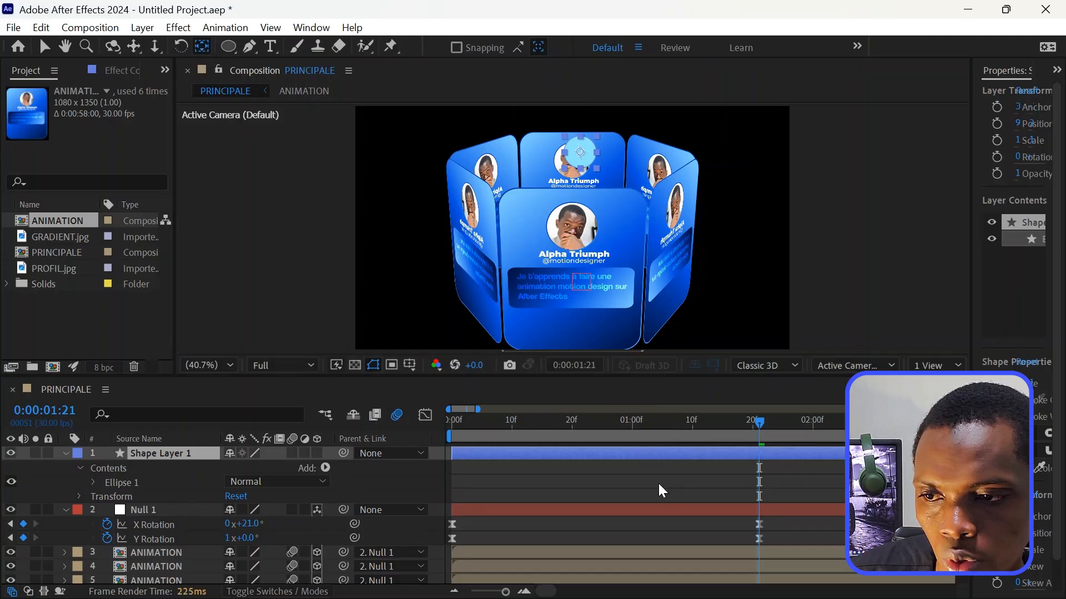
click(611, 480)
click(316, 454)
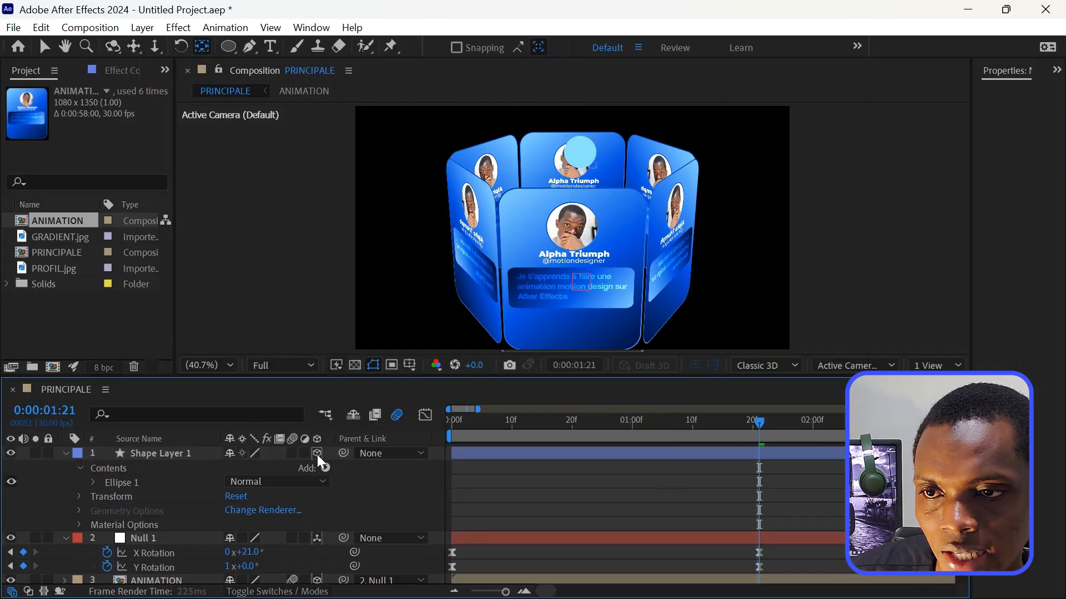
click(66, 454)
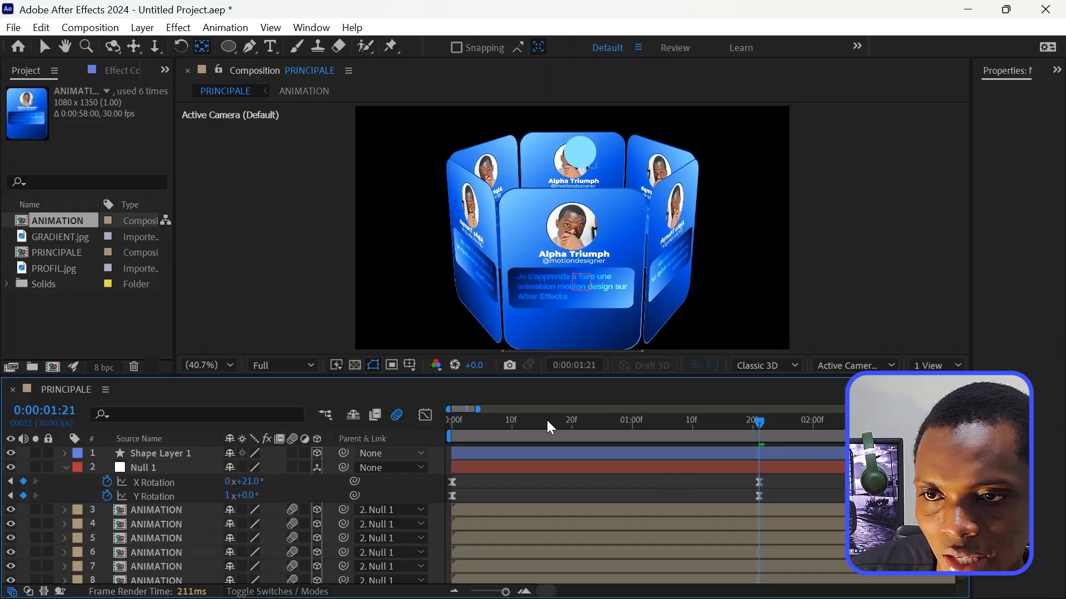
Find the Deep Glow effect in Effects & Presets and apply it to the circle's shape layer
click(1056, 70)
click(982, 127)
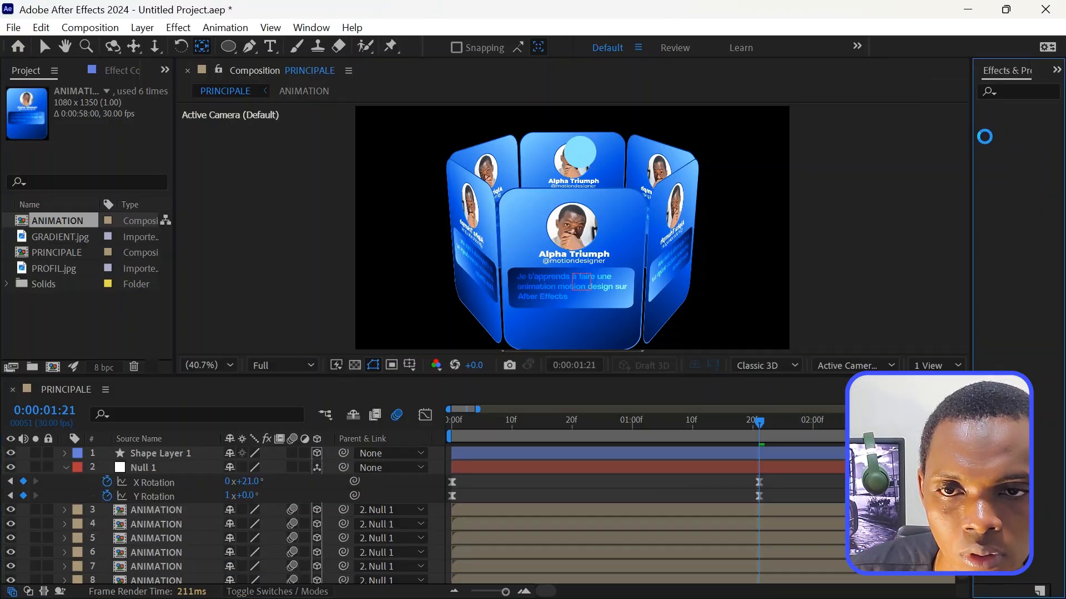
drag(975, 129, 914, 136)
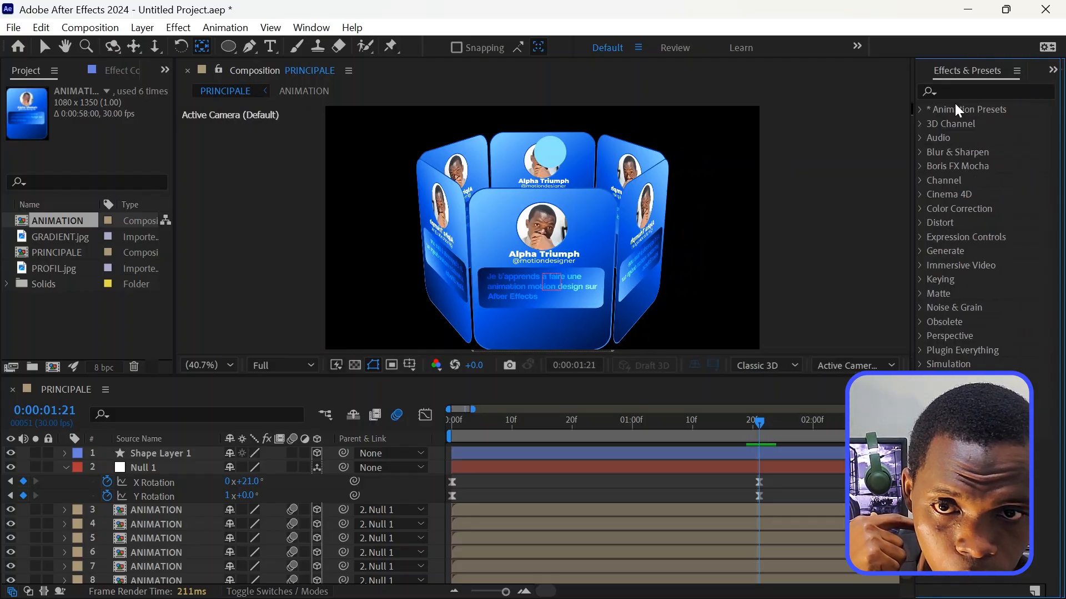
click(963, 98)
text(deep)
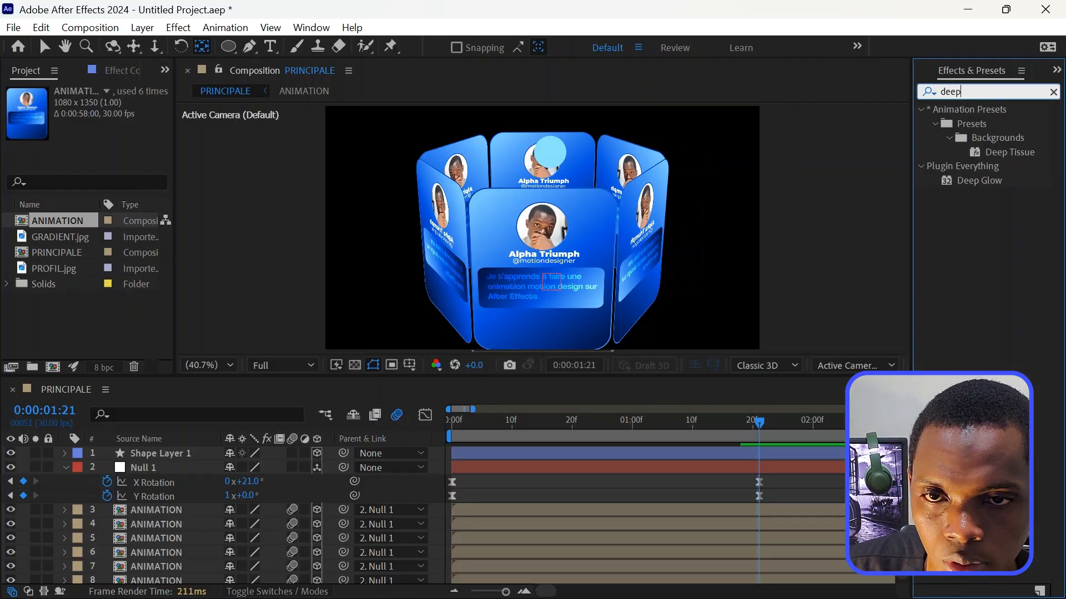
drag(986, 181, 730, 459)
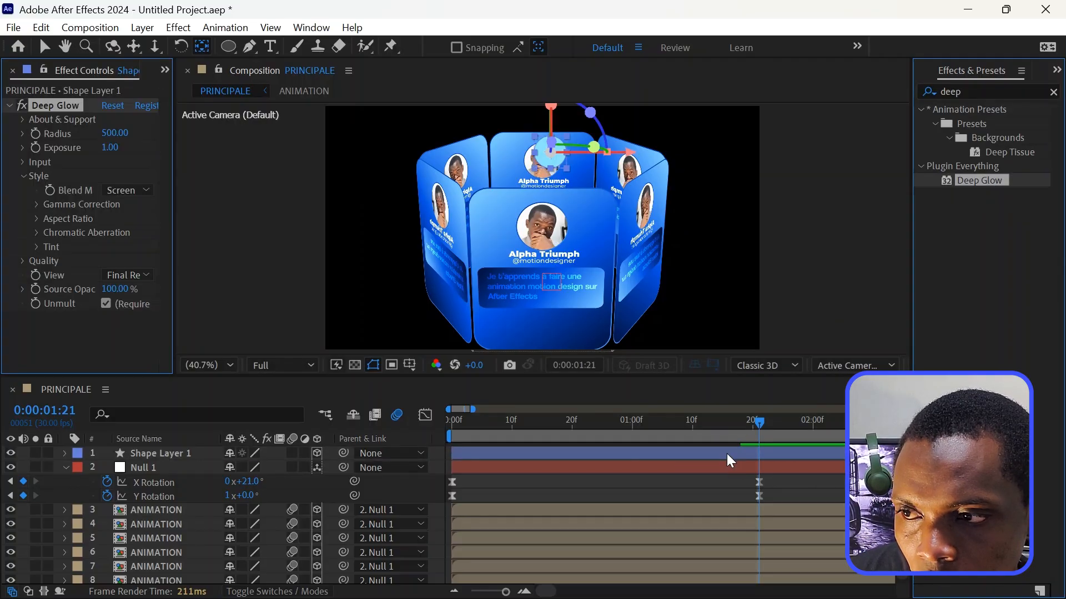
Set the circle's Deep Glow blend mode to Add and deselect the layer to check the glow
key(v)
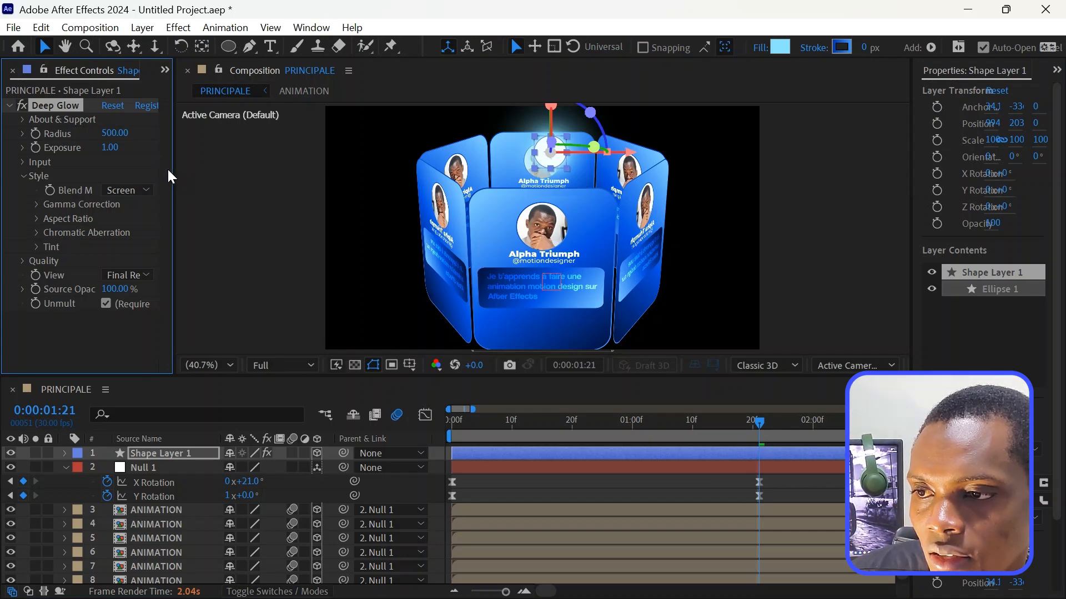
drag(173, 180, 211, 195)
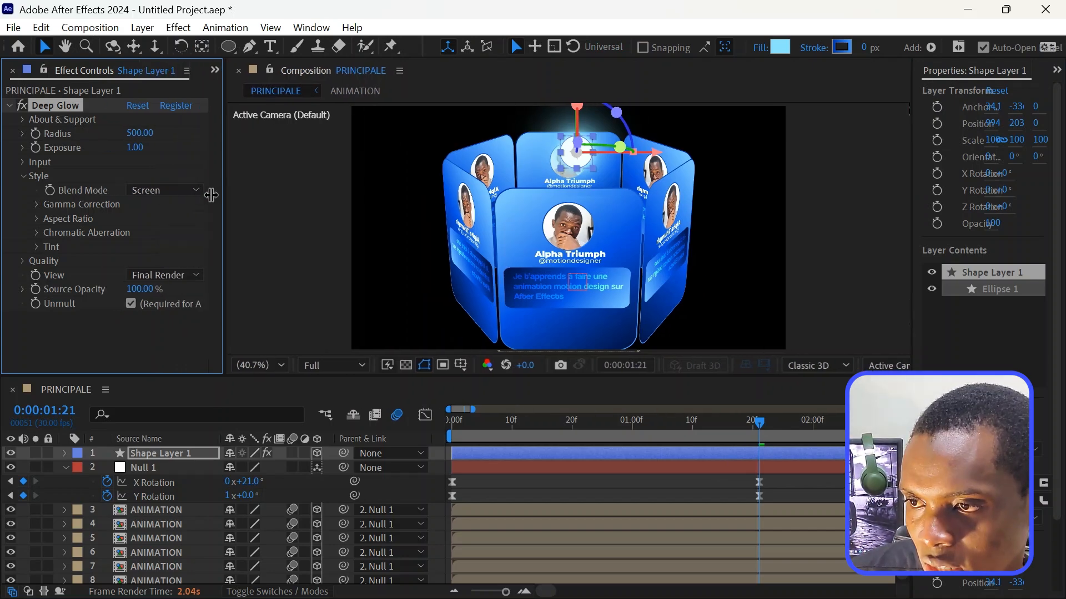
click(177, 190)
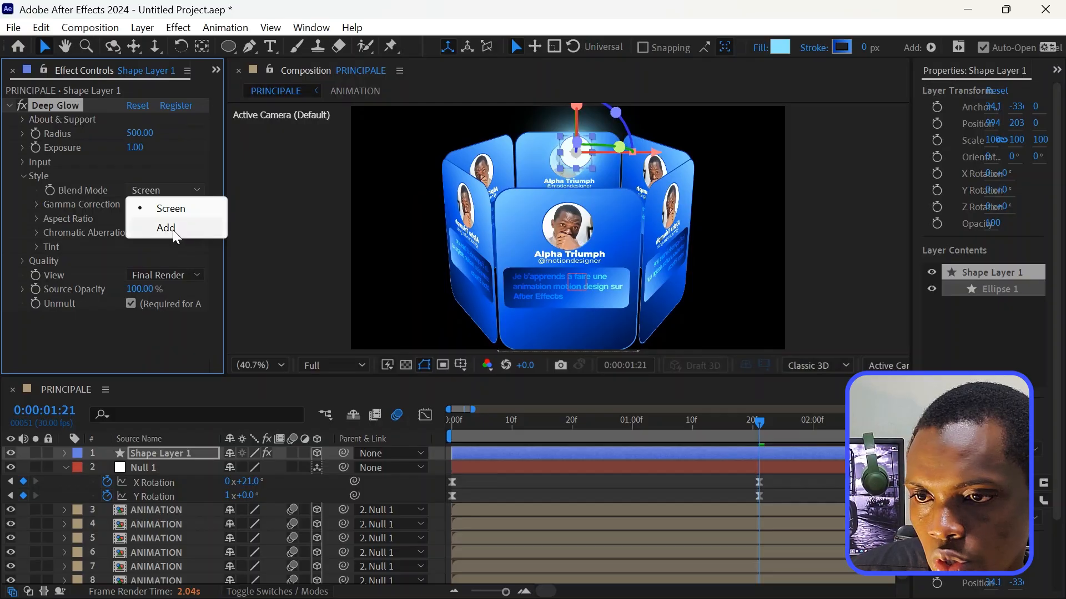
click(167, 228)
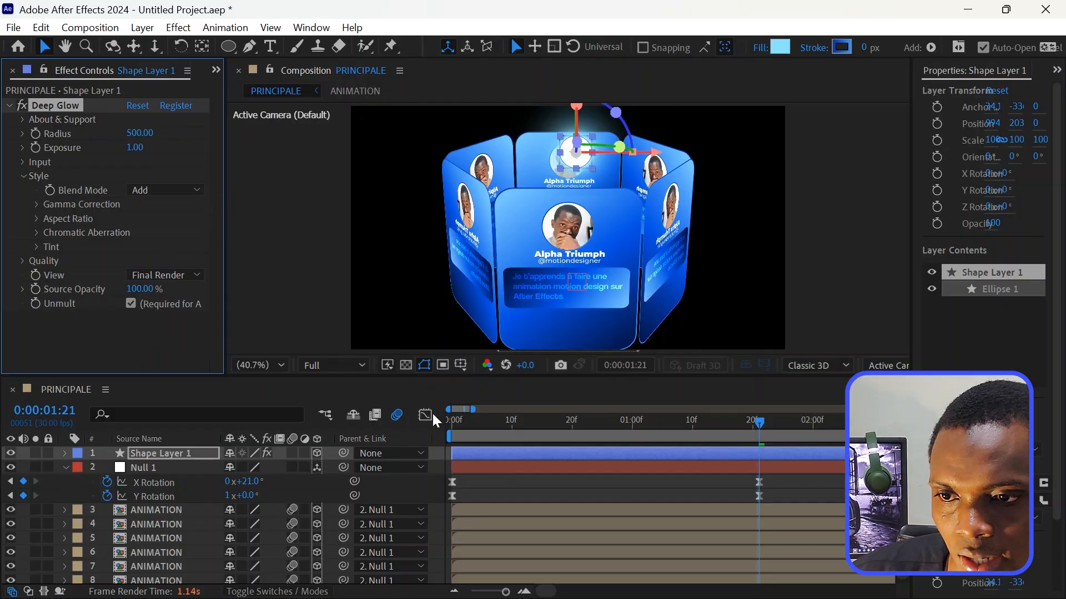
click(586, 495)
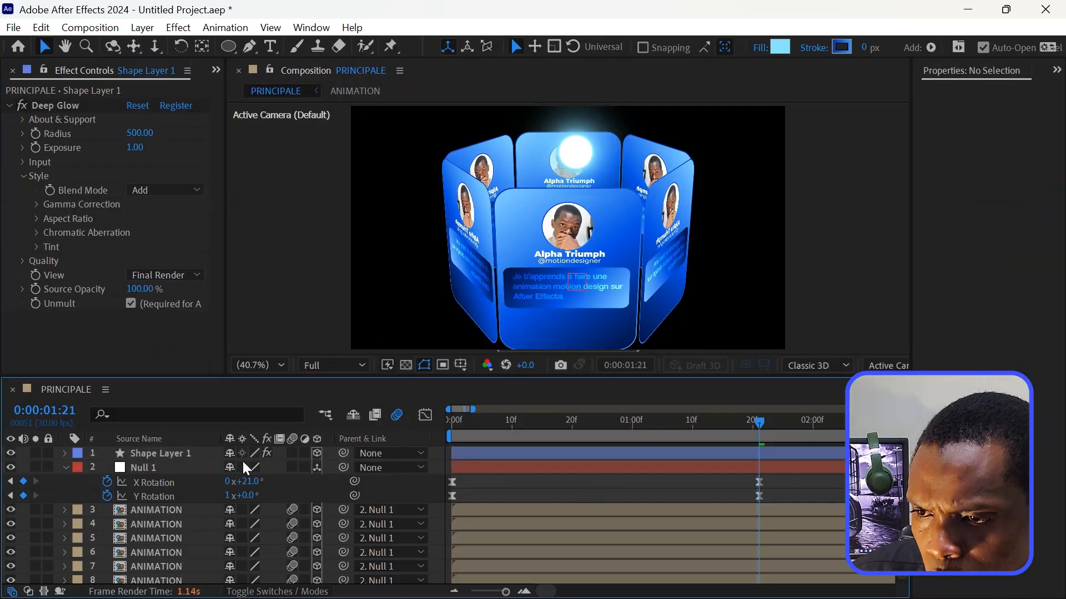
Scale the glowing circle's shape layer down to 46%
click(177, 454)
key(s)
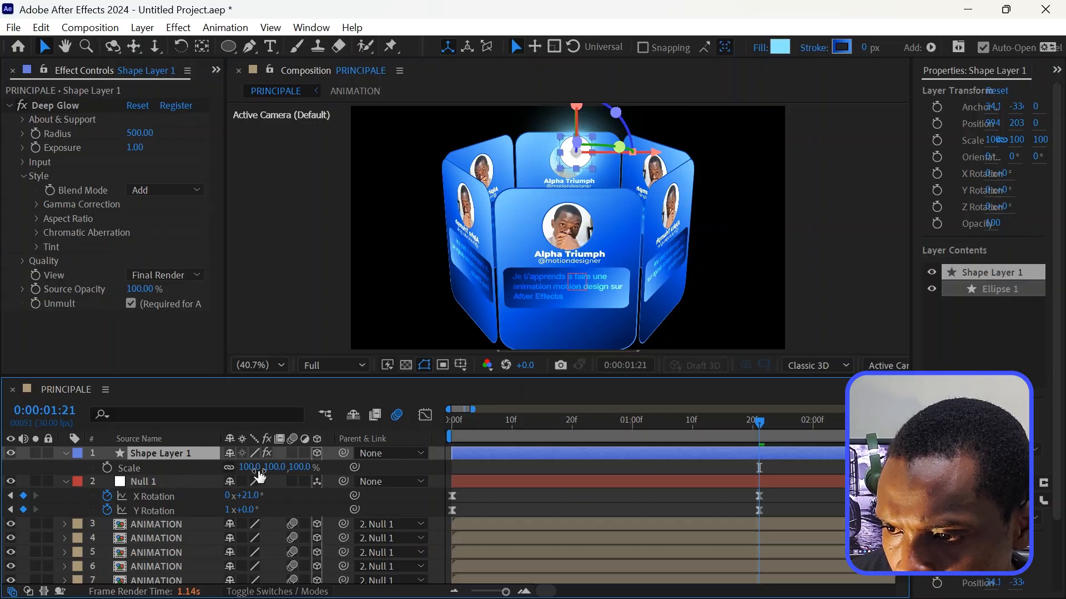
drag(260, 471, 225, 482)
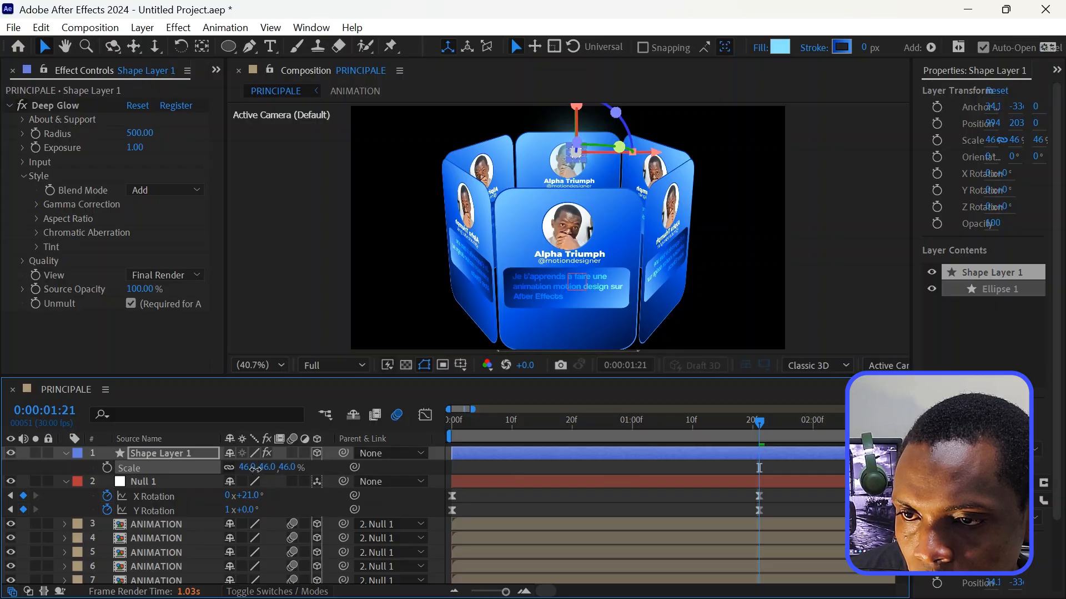
Scale the glowing circle's shape layer up to 85% and deselect it to check its size
drag(264, 472, 276, 475)
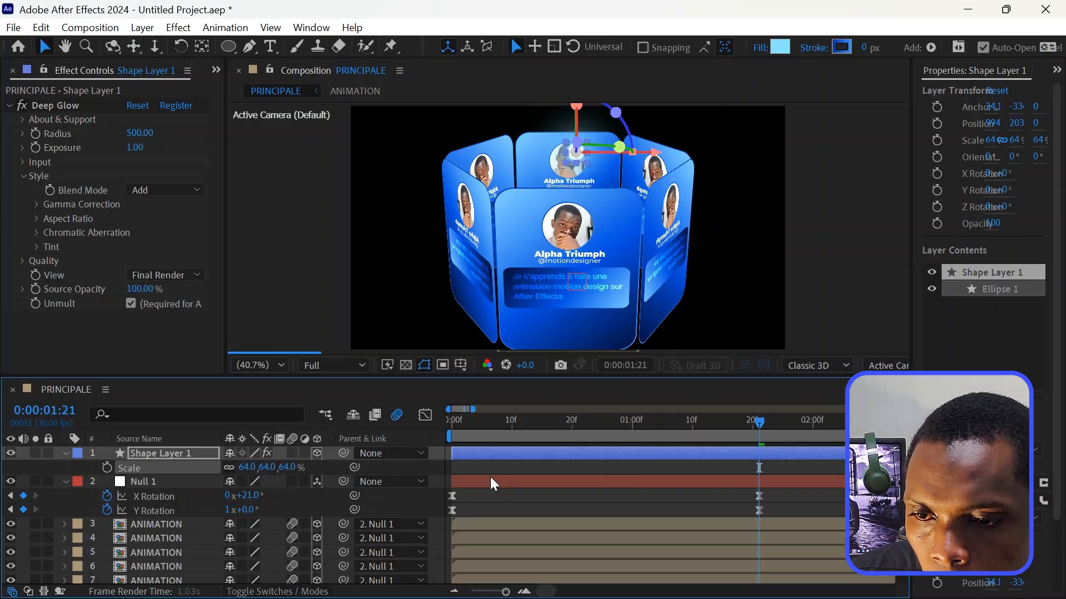
click(695, 501)
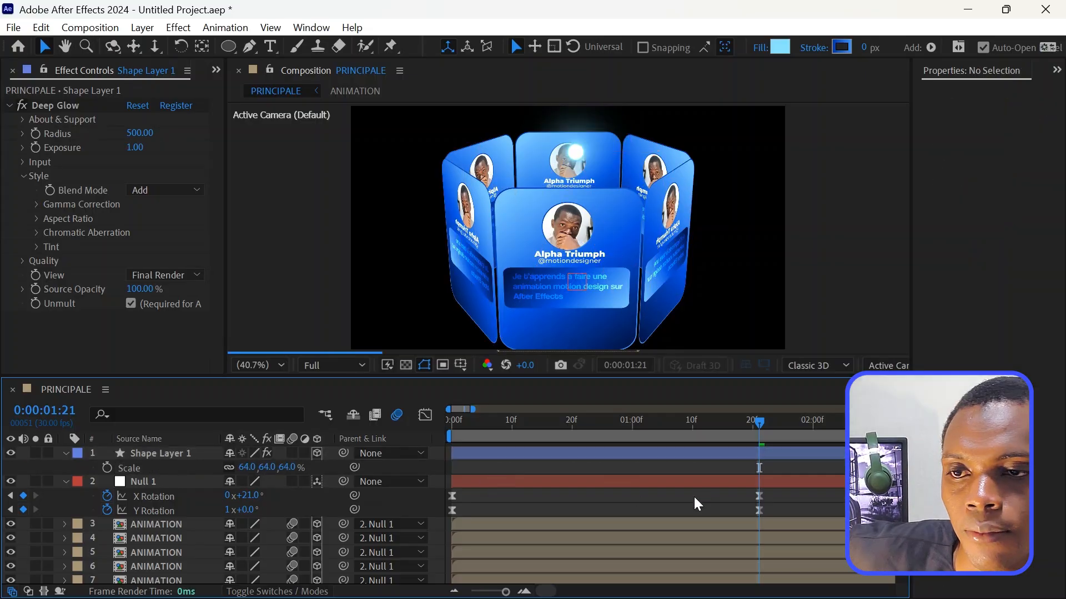
click(649, 458)
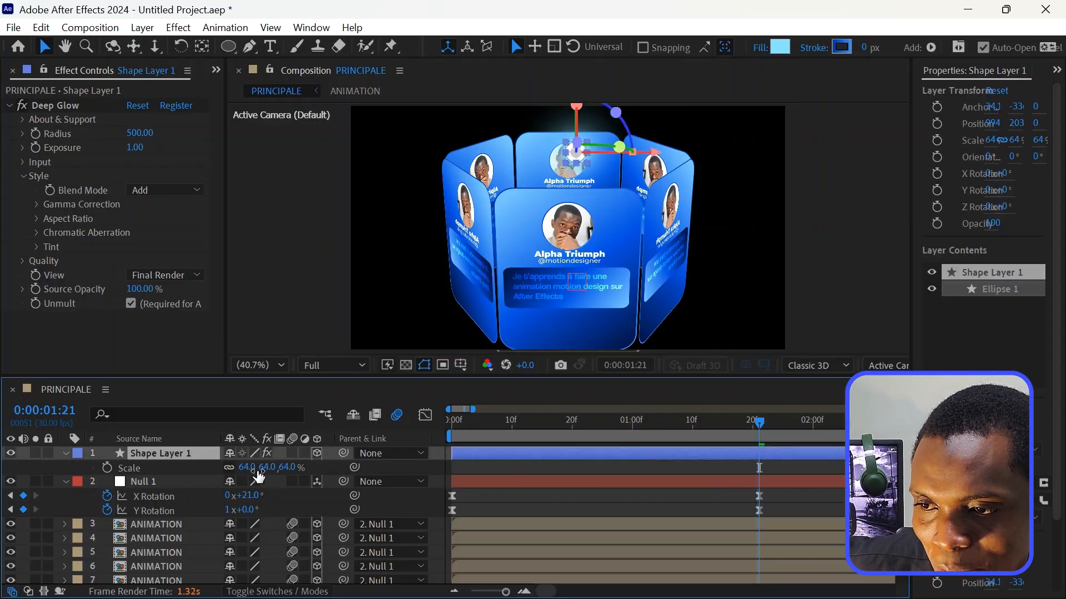
drag(250, 471, 273, 477)
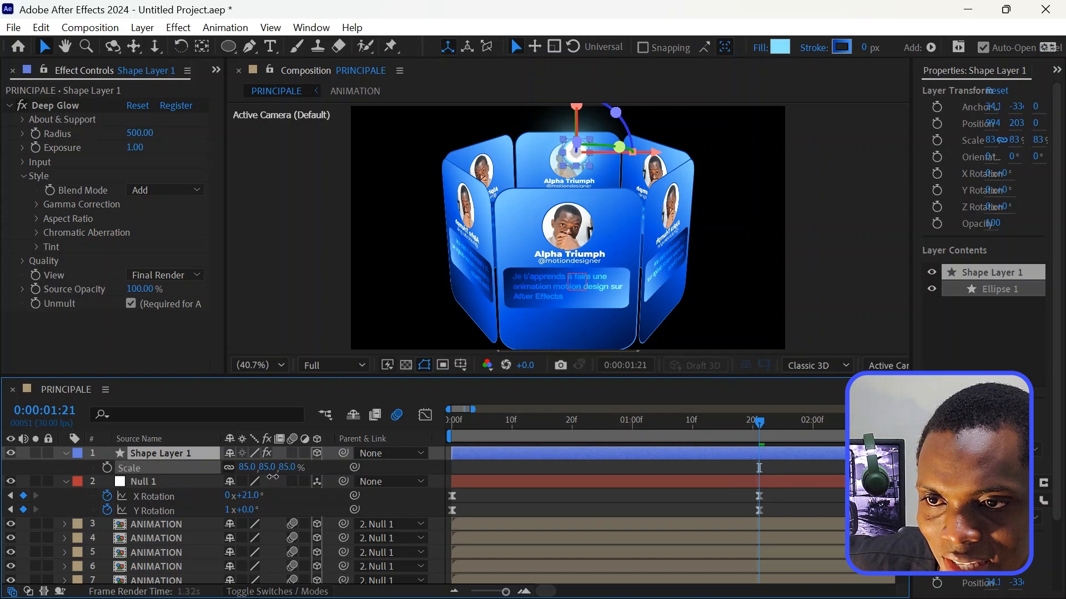
click(656, 502)
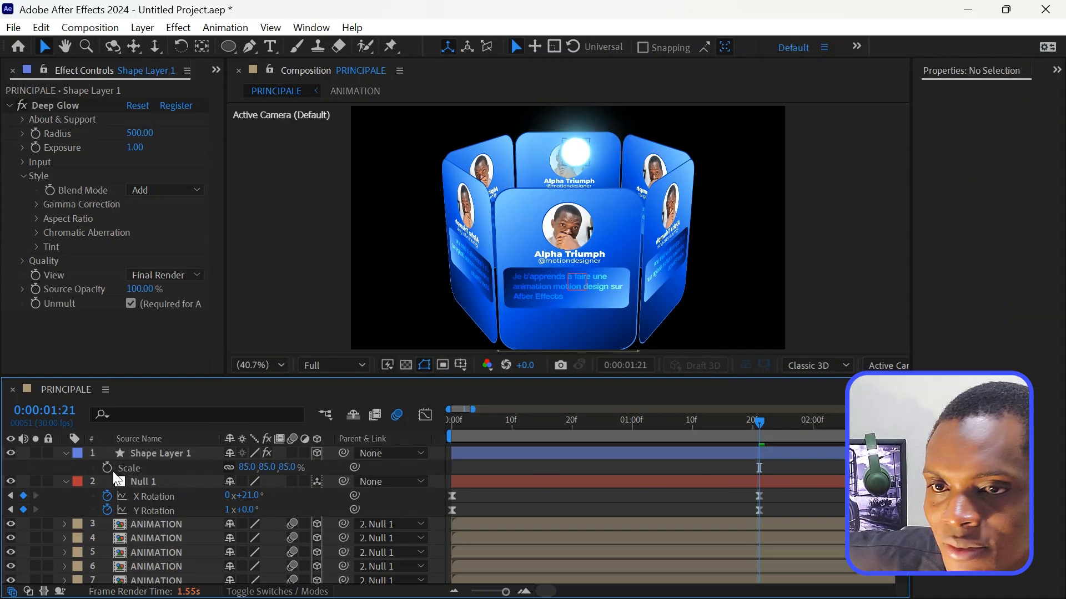
Set the Deep Glow blend mode on the circle's shape layer to Screen and deselect the layer
click(180, 455)
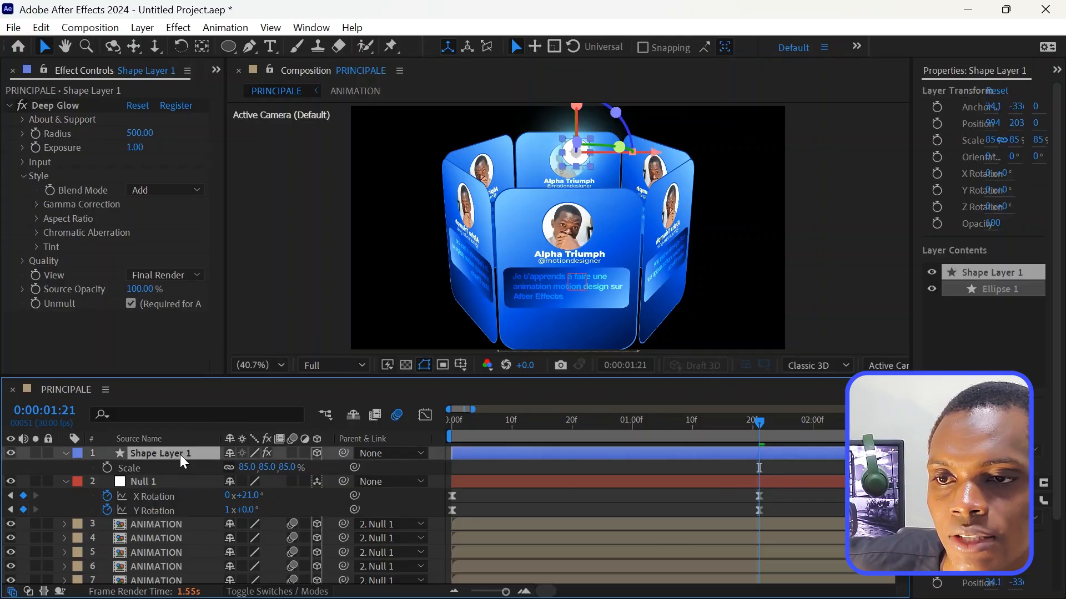
click(153, 194)
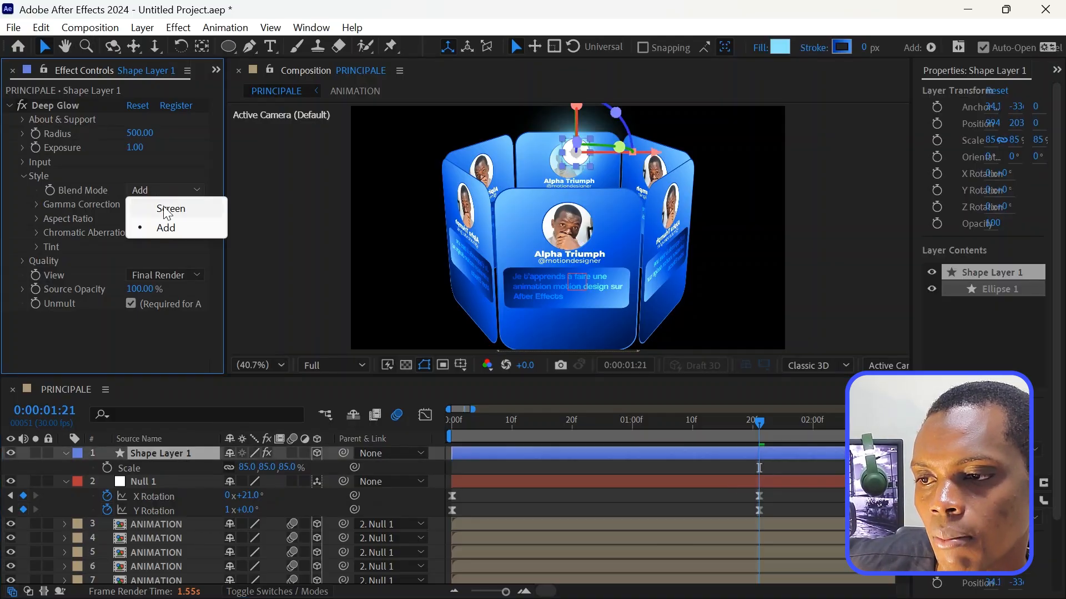
click(166, 206)
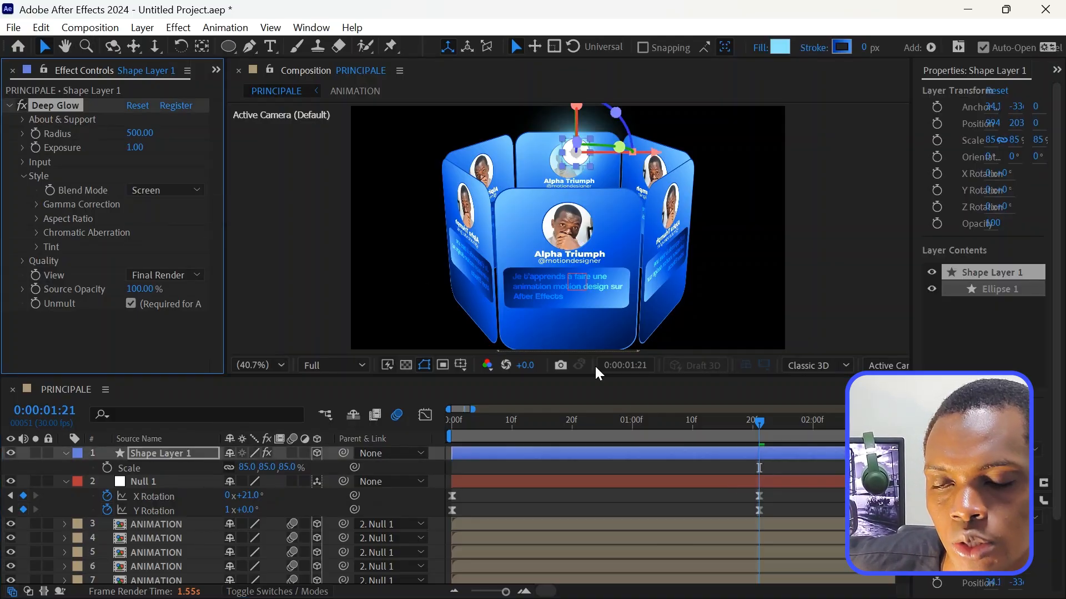
click(671, 502)
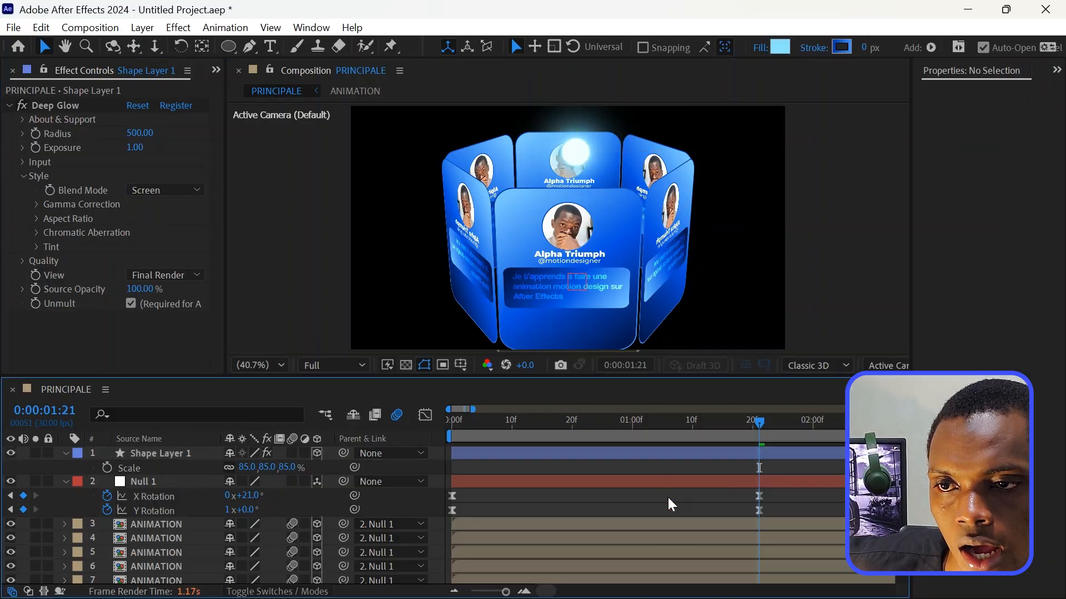
Keyframe the circle's Position at 0:00:01:13 and 0:00:01:21, both at its current place above the ring
click(155, 454)
key(p)
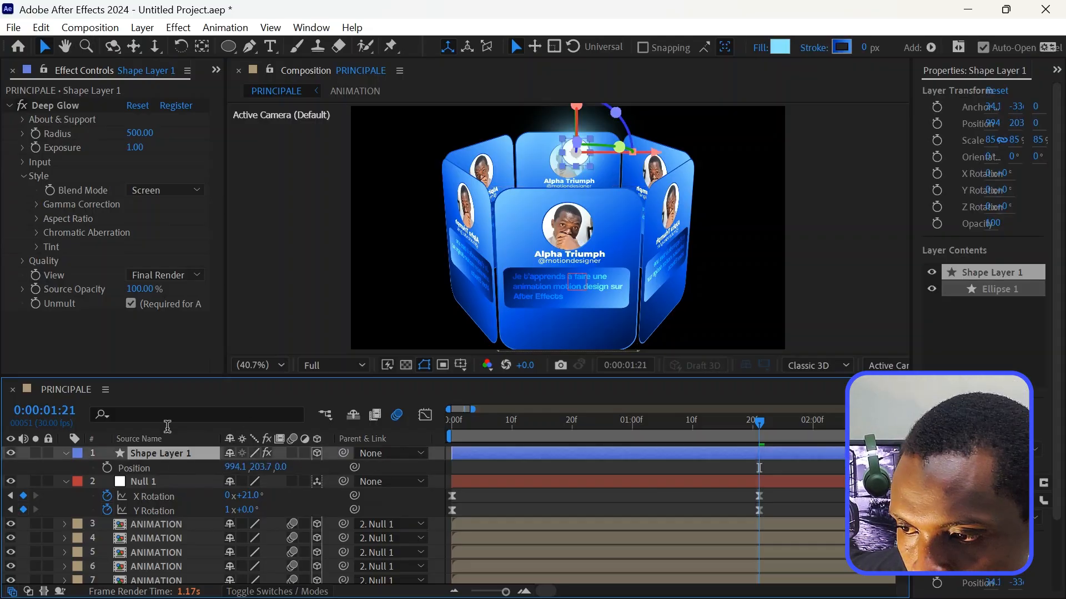
click(107, 468)
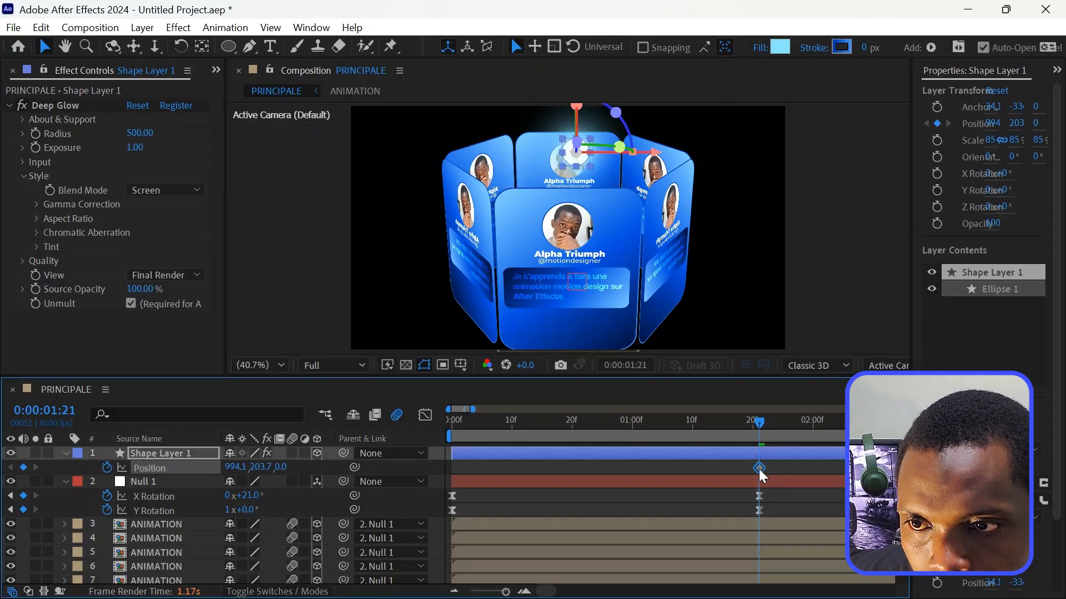
drag(758, 468, 714, 479)
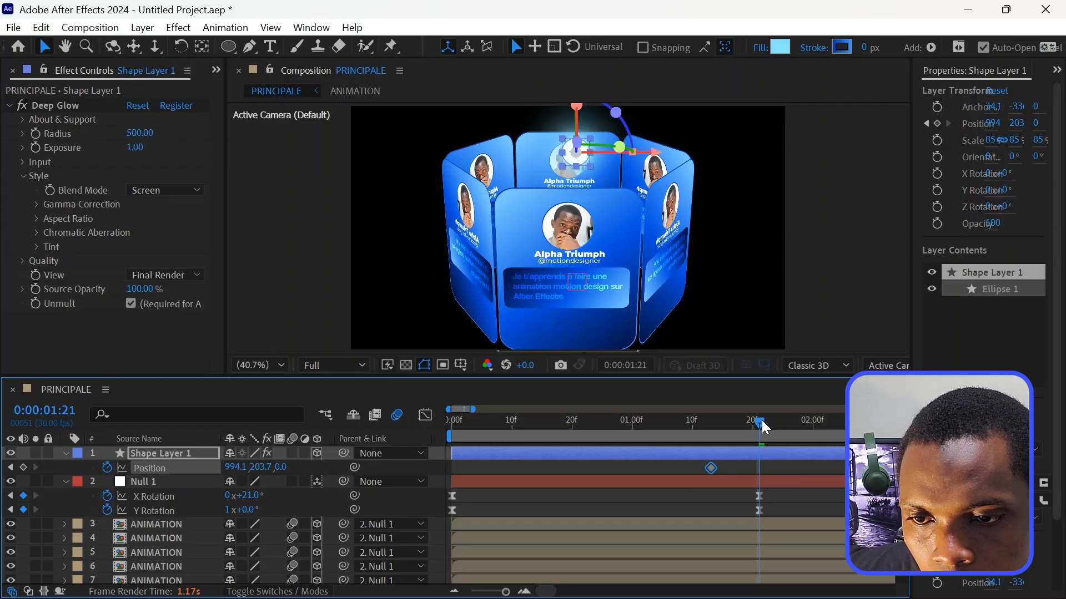
click(10, 468)
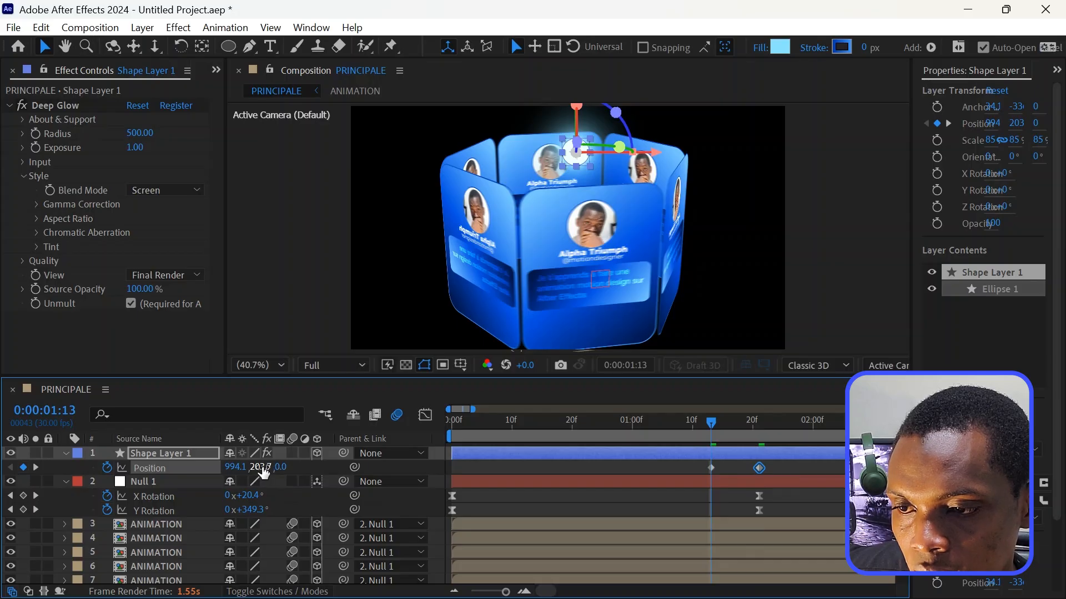
At 0:00:01:13, lower the circle to Y position 712.7 and push it back to Z 147 inside the ring
drag(259, 467, 535, 545)
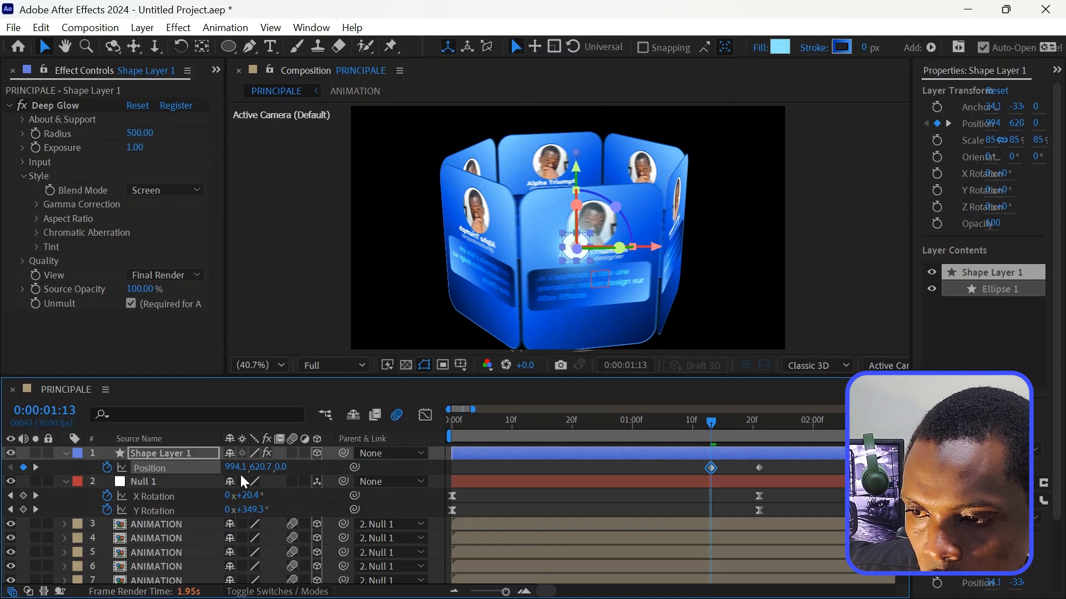
drag(248, 475, 333, 485)
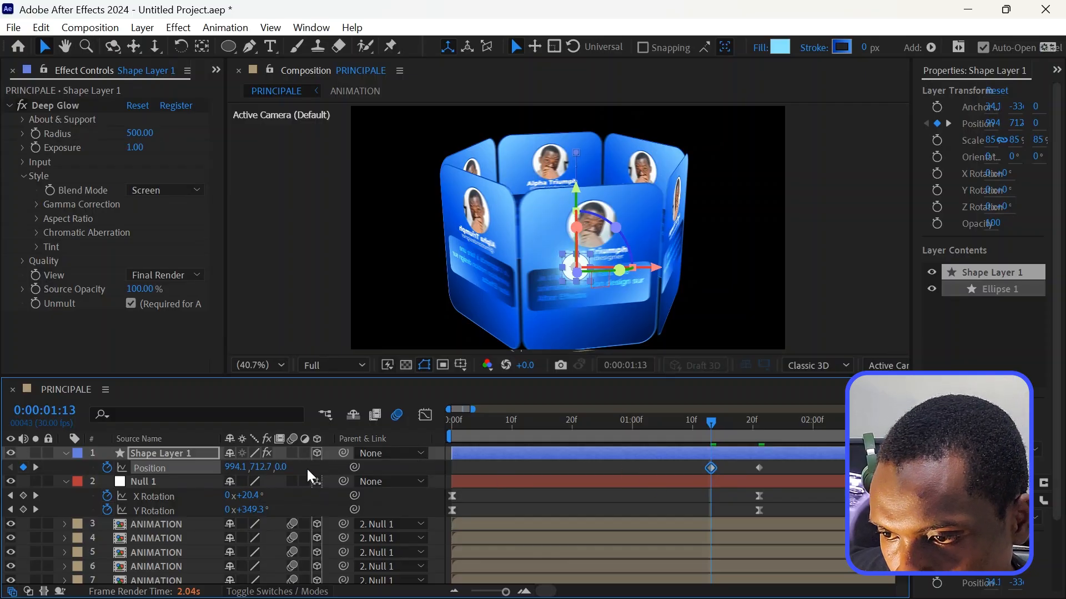
key(F2)
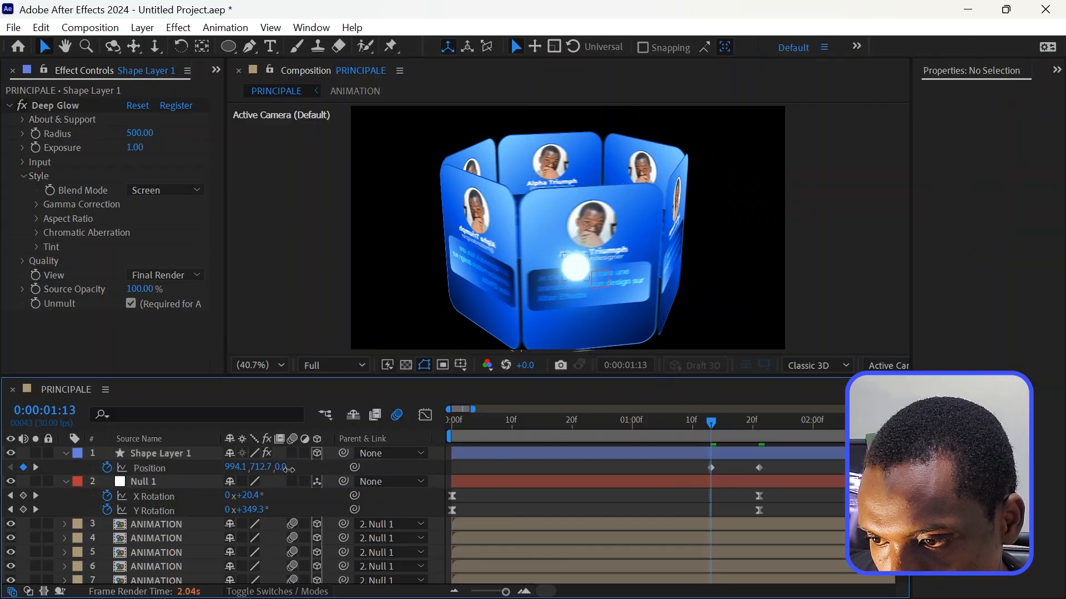
drag(289, 469, 423, 480)
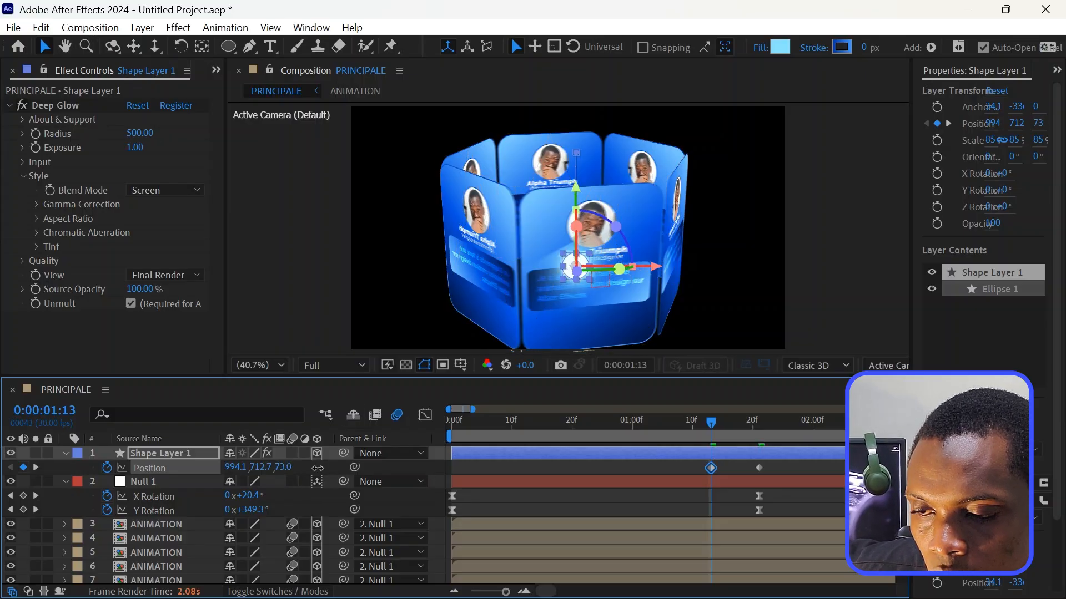
drag(317, 468, 351, 469)
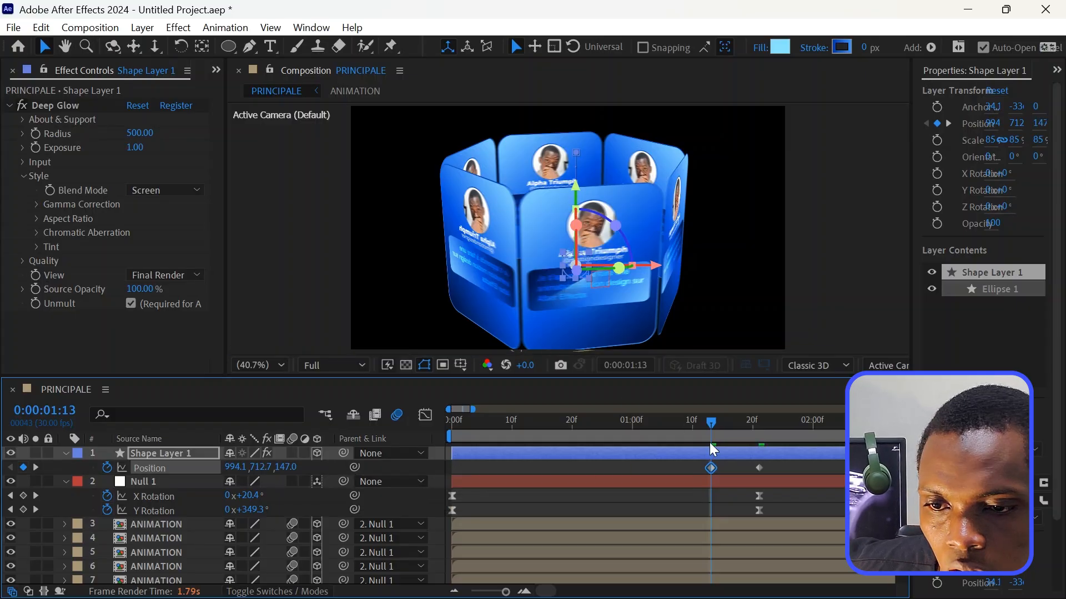
click(801, 473)
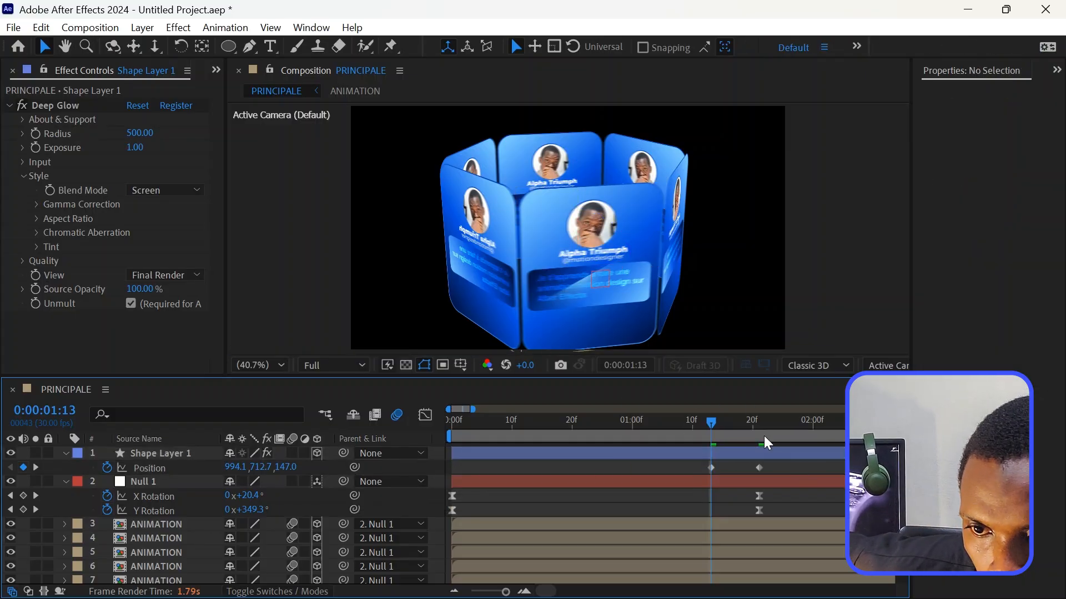
Move the circle's ending Position keyframe to just before two seconds and select both Position keyframes
click(36, 468)
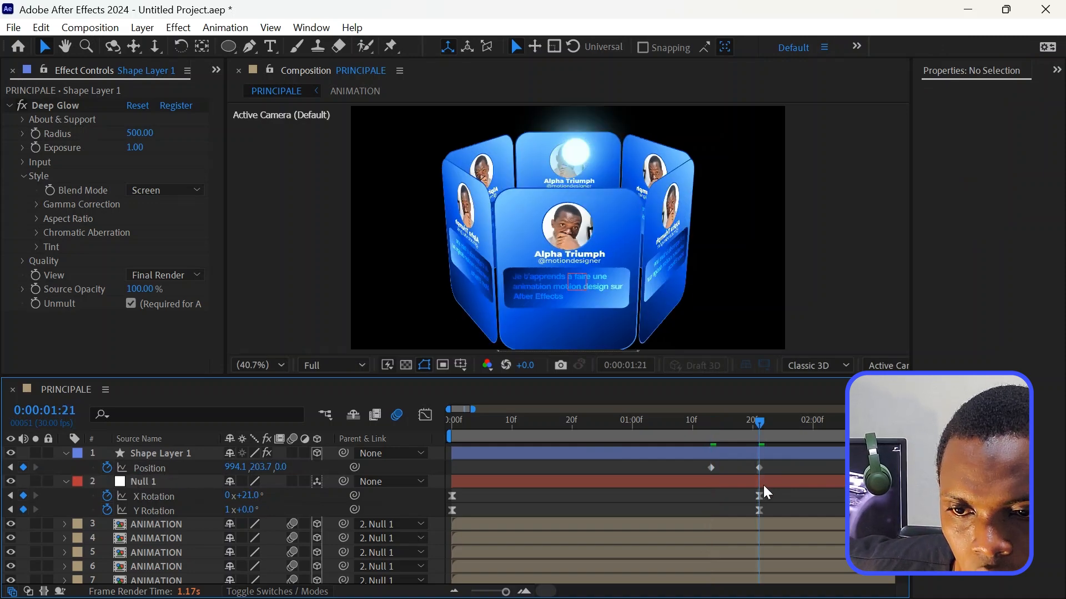
drag(759, 468, 808, 468)
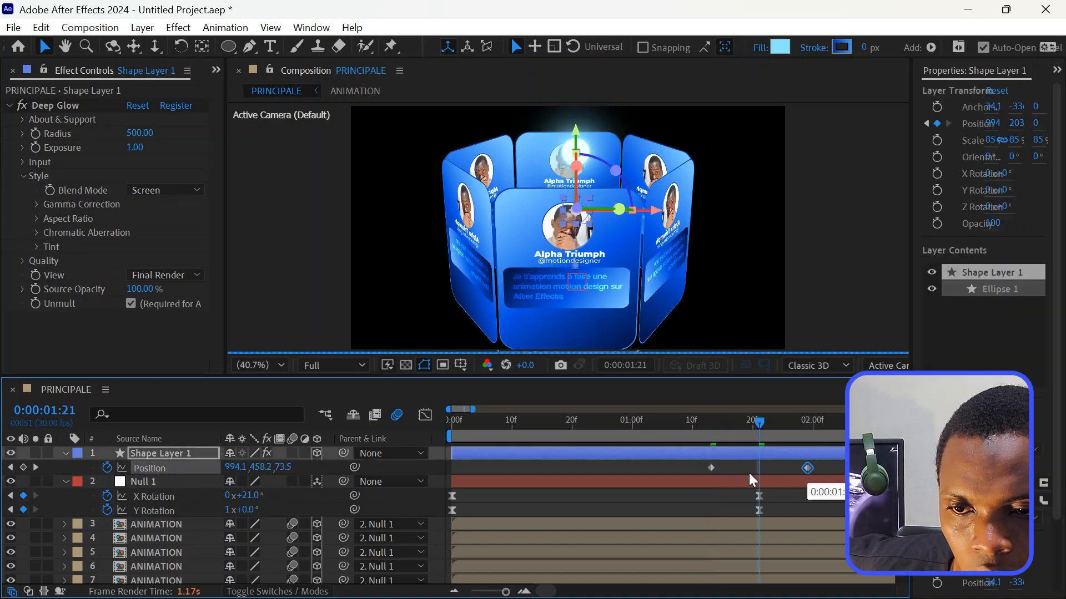
drag(689, 465, 823, 479)
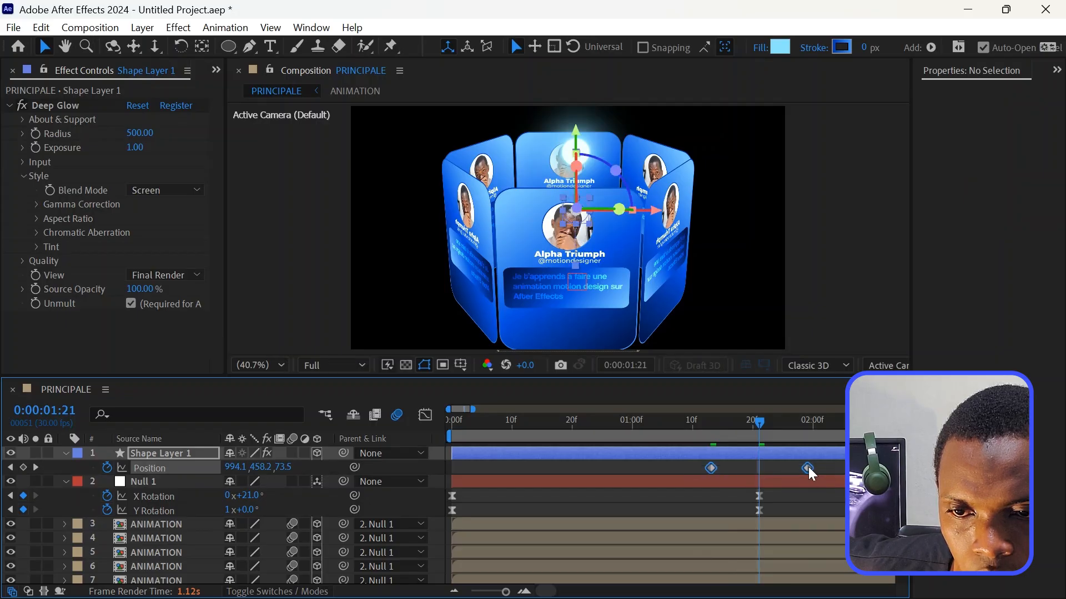
Try Easy Ease In on both of the circle's Position keyframes and undo it
right_click(809, 470)
mouse_move(841, 456)
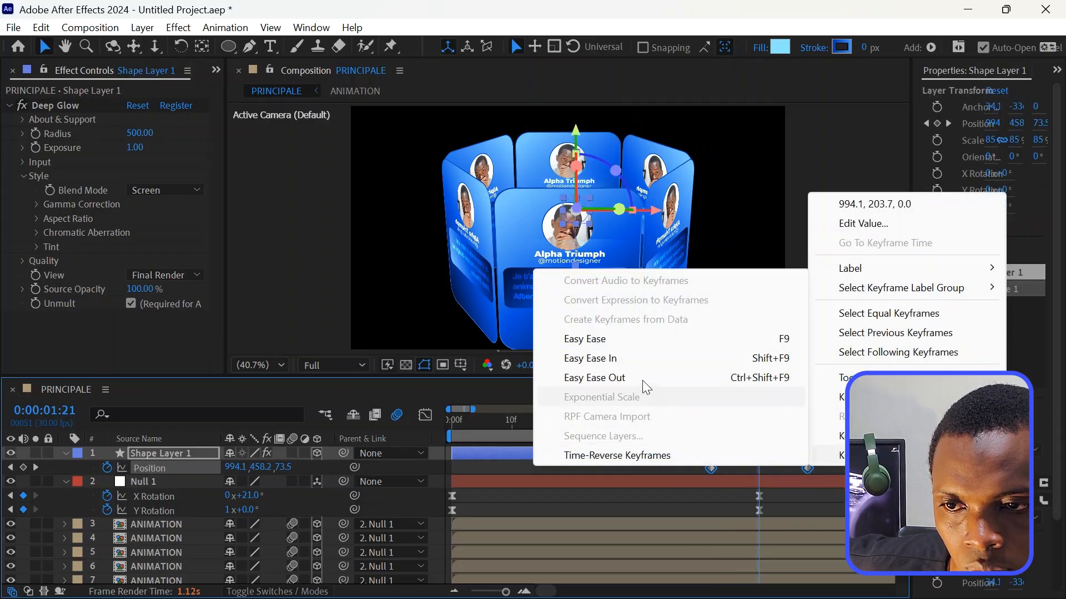
click(605, 355)
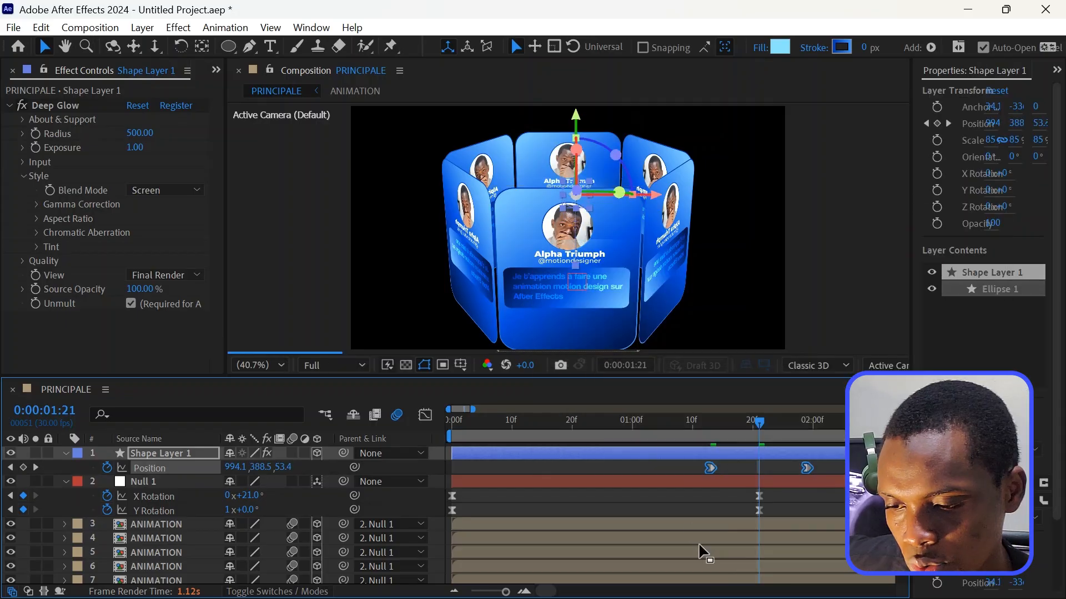
key(ctrl+z)
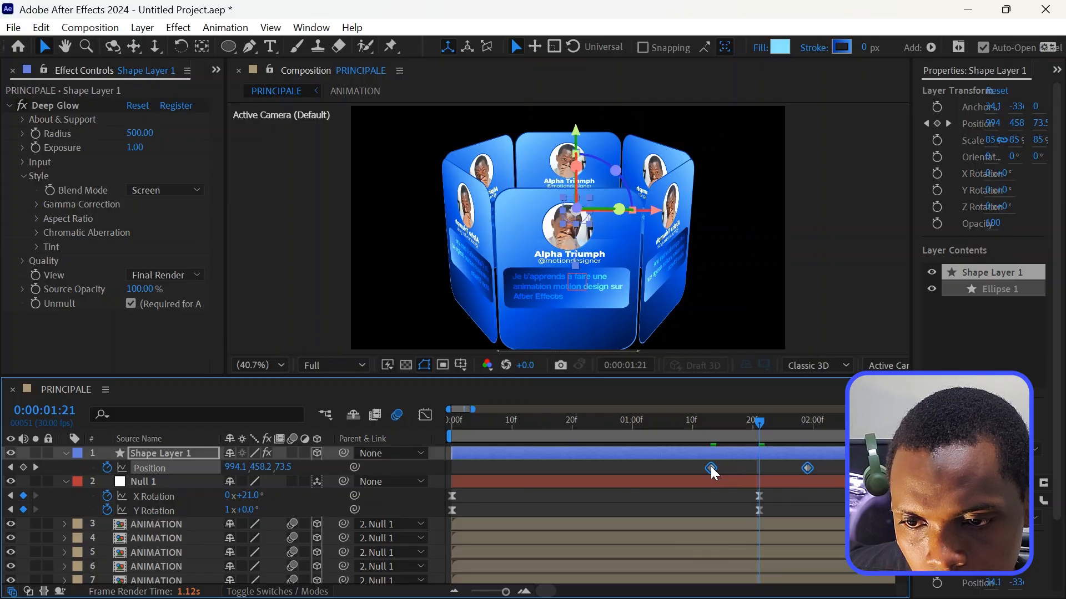
Apply Easy Ease to both Position keyframes and reshape their curve in the Graph Editor for a fast start and slow settle
right_click(712, 469)
mouse_move(783, 456)
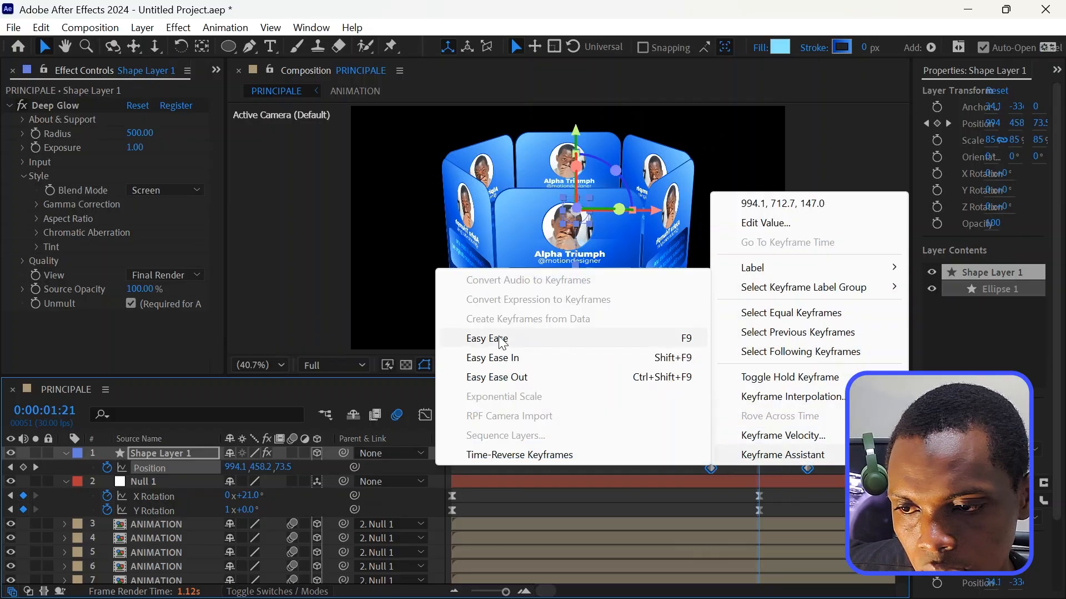
click(500, 339)
click(425, 416)
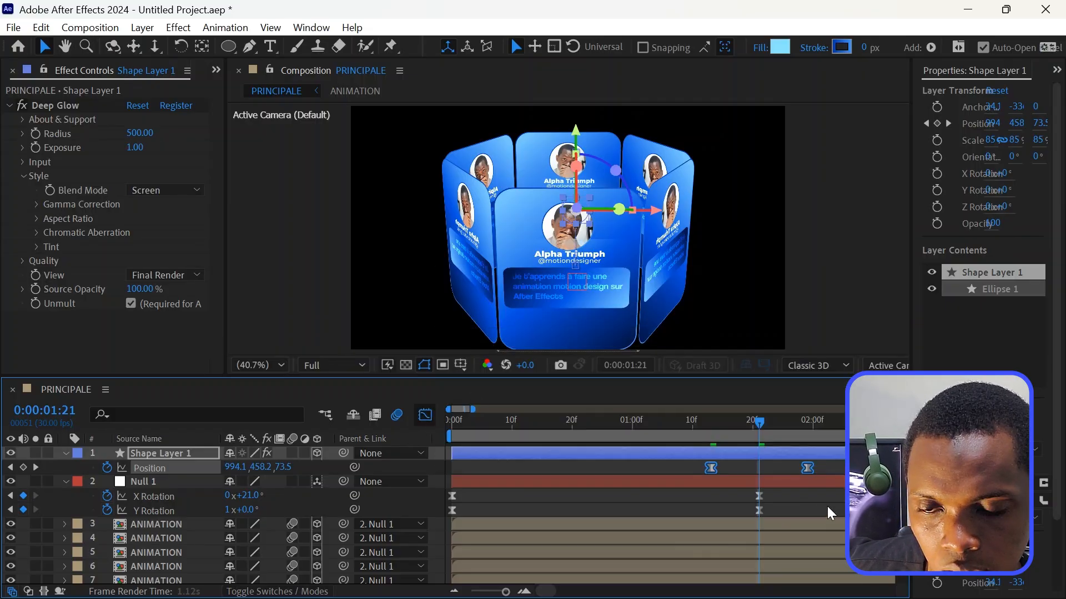
drag(688, 569, 624, 506)
click(425, 416)
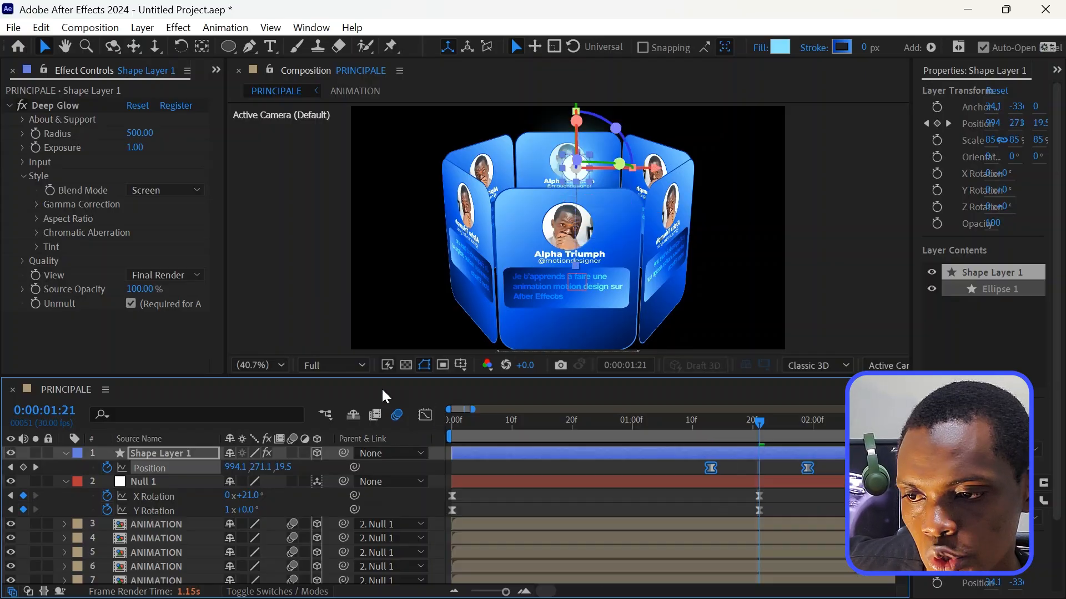
Set the composition's preview resolution to Quarter and play the animation from the start to check the circle's movement
click(318, 365)
click(322, 464)
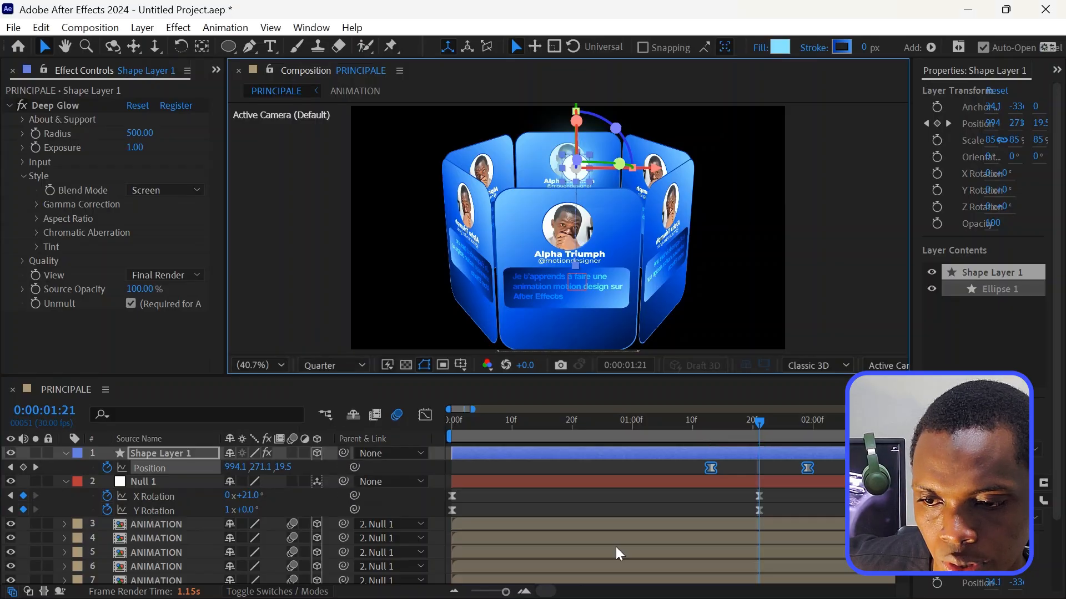
click(454, 591)
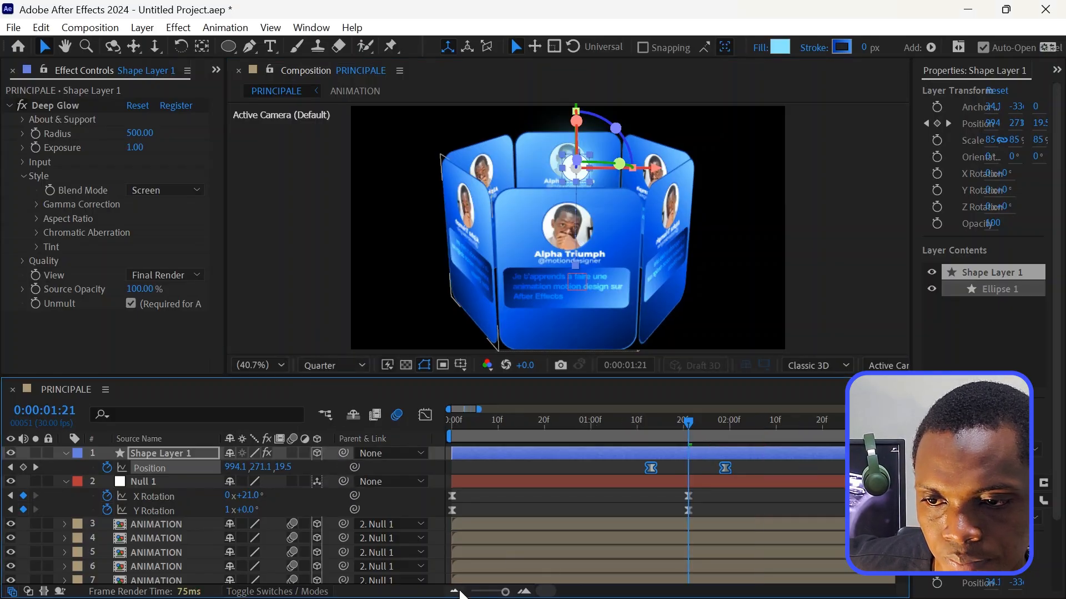
click(452, 421)
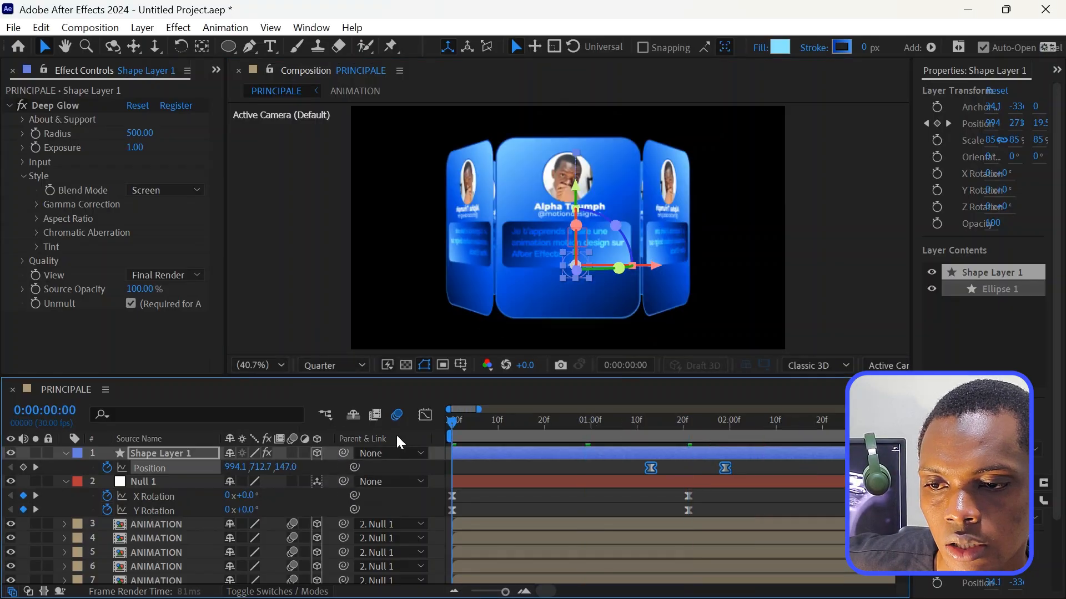
key(space)
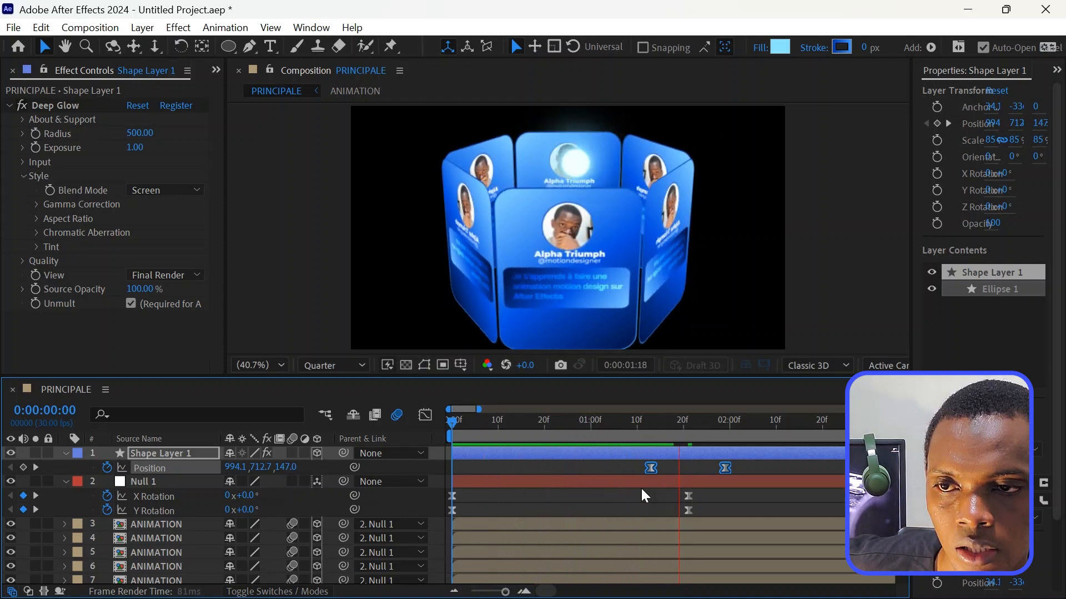
key(space)
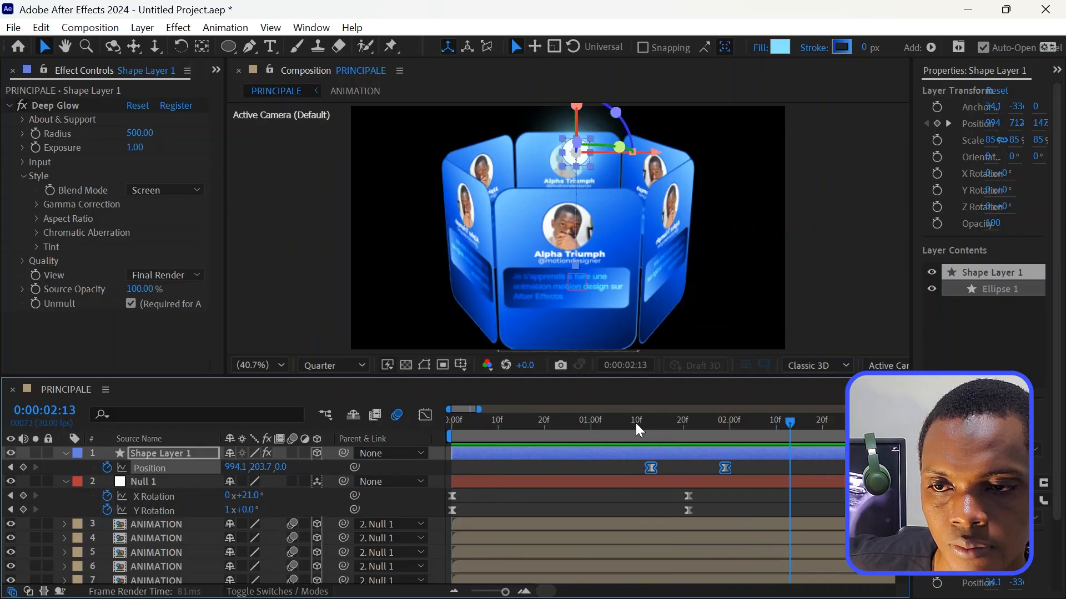
key(space)
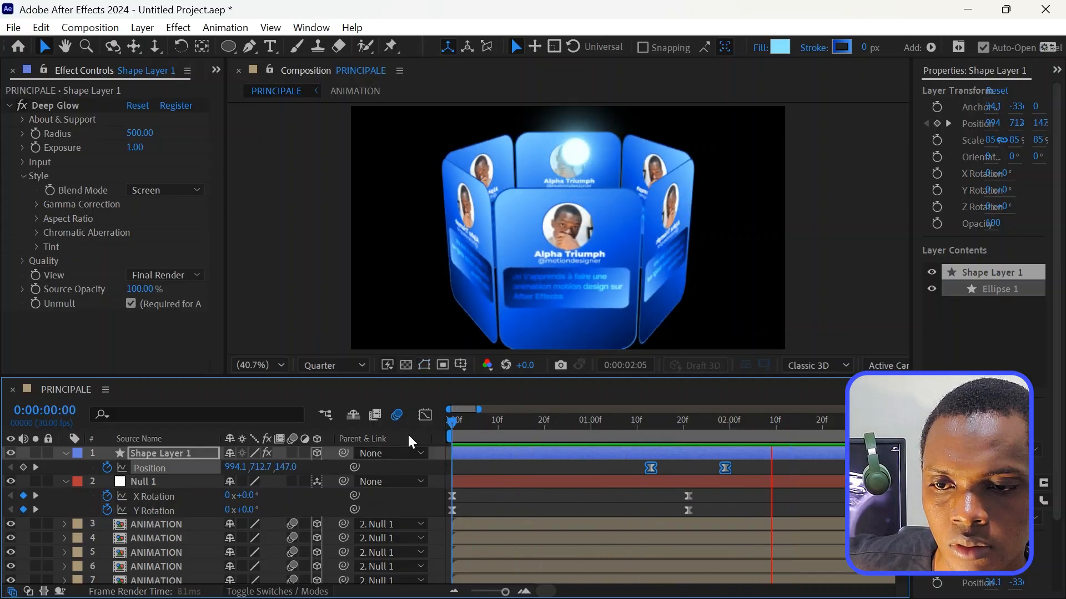
key(space)
click(669, 473)
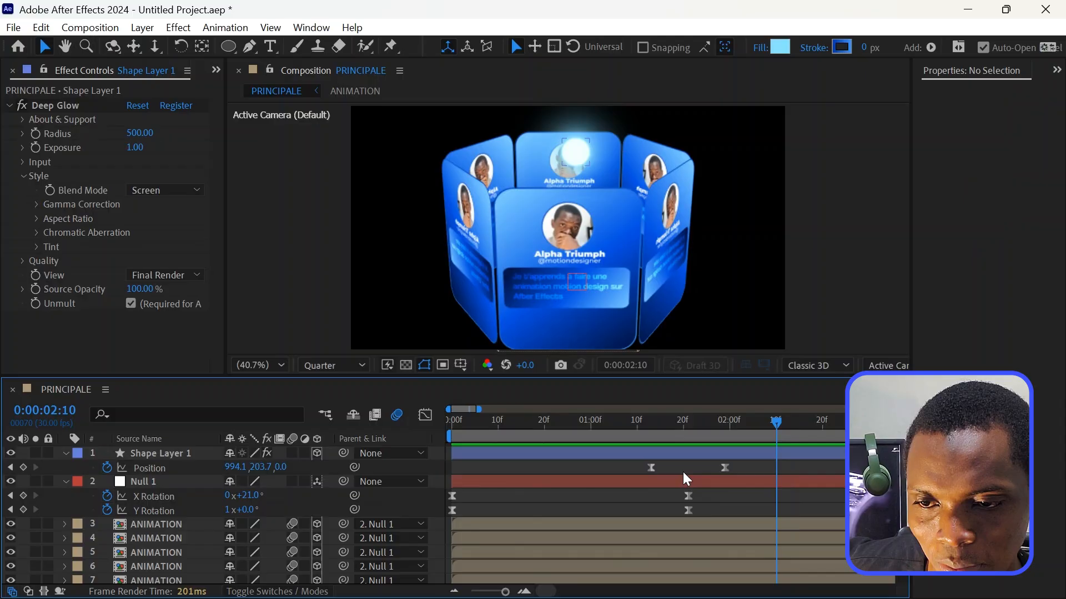
Move the circle's first Position keyframe earlier to 0:00:01:03 and play the animation to check the new timing
click(651, 468)
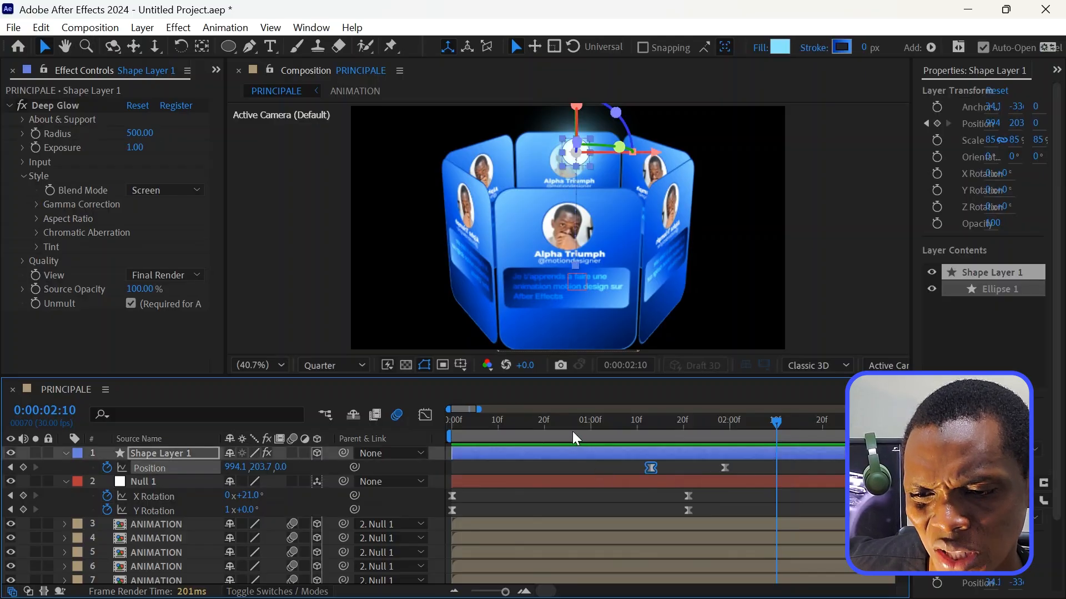
drag(651, 470, 605, 469)
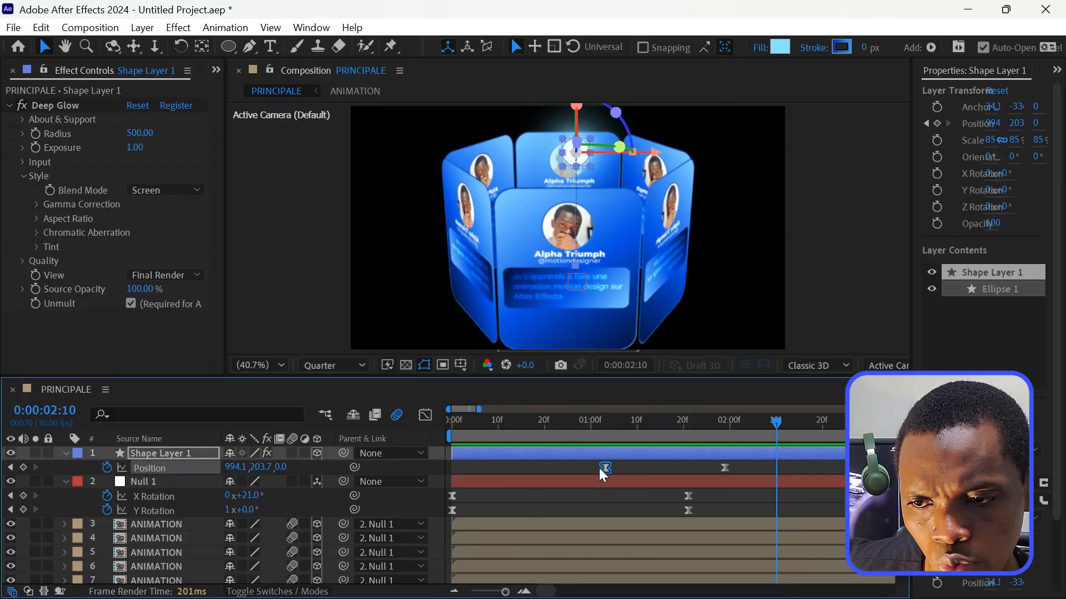
key(space)
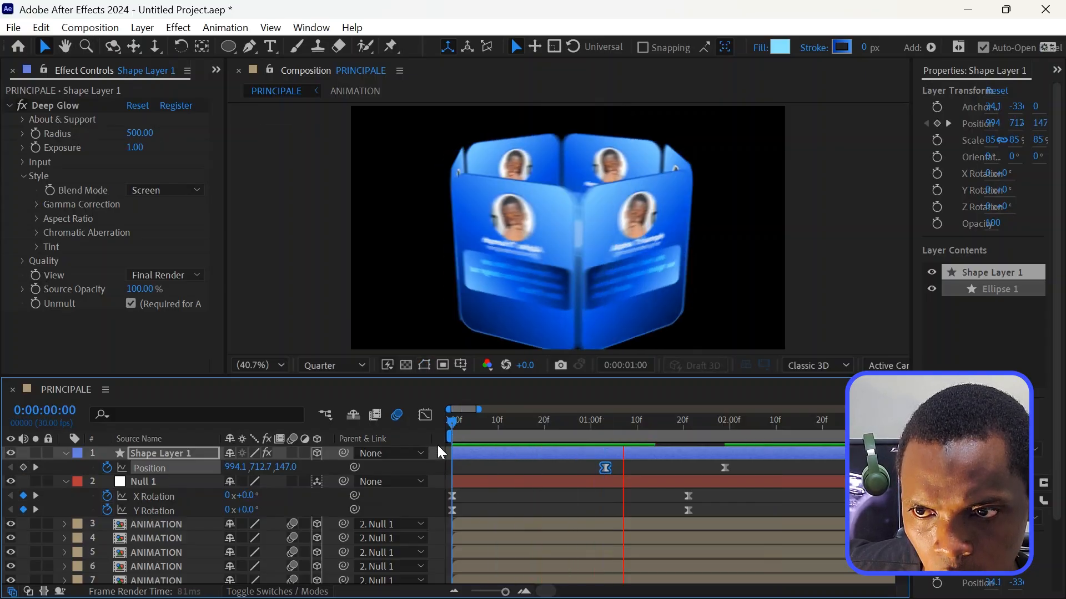
key(space)
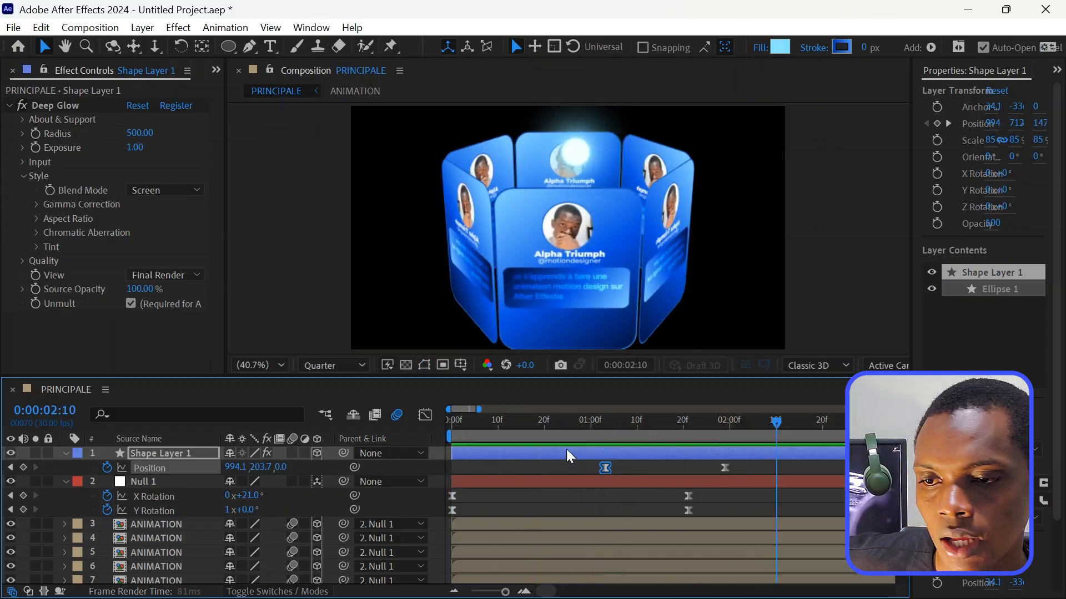
End the work area at 0:00:02:09 and preview the shortened animation
key(space)
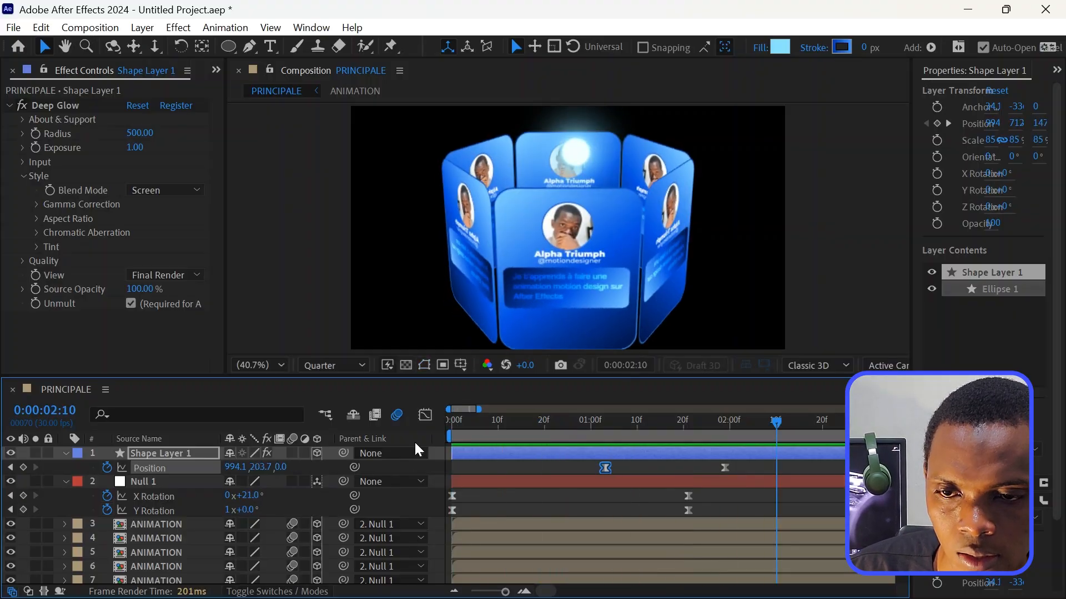
key(Page_Up)
key(n)
key(space)
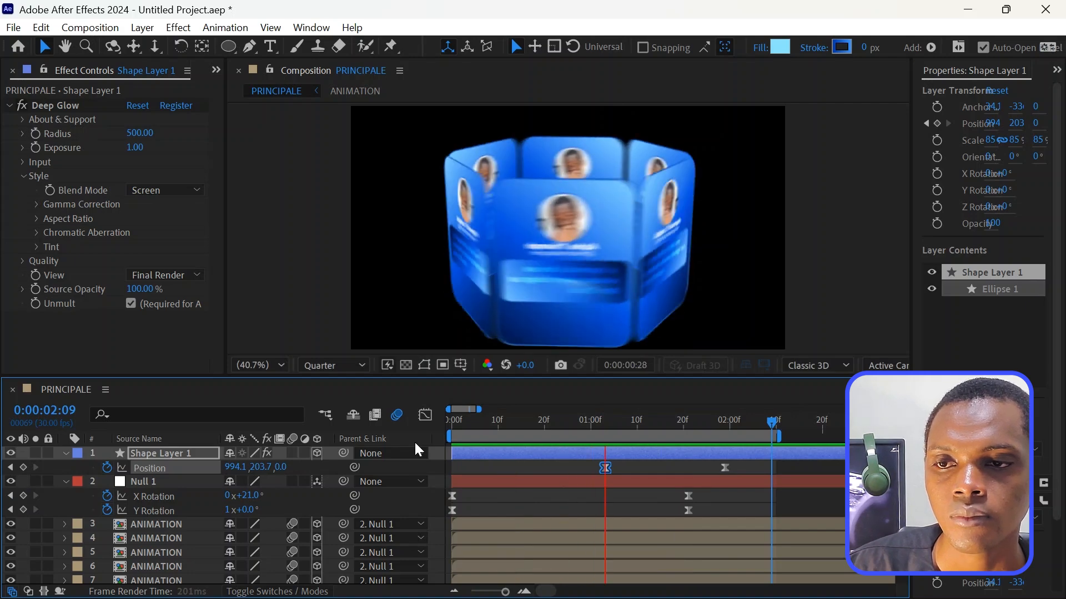
key(space)
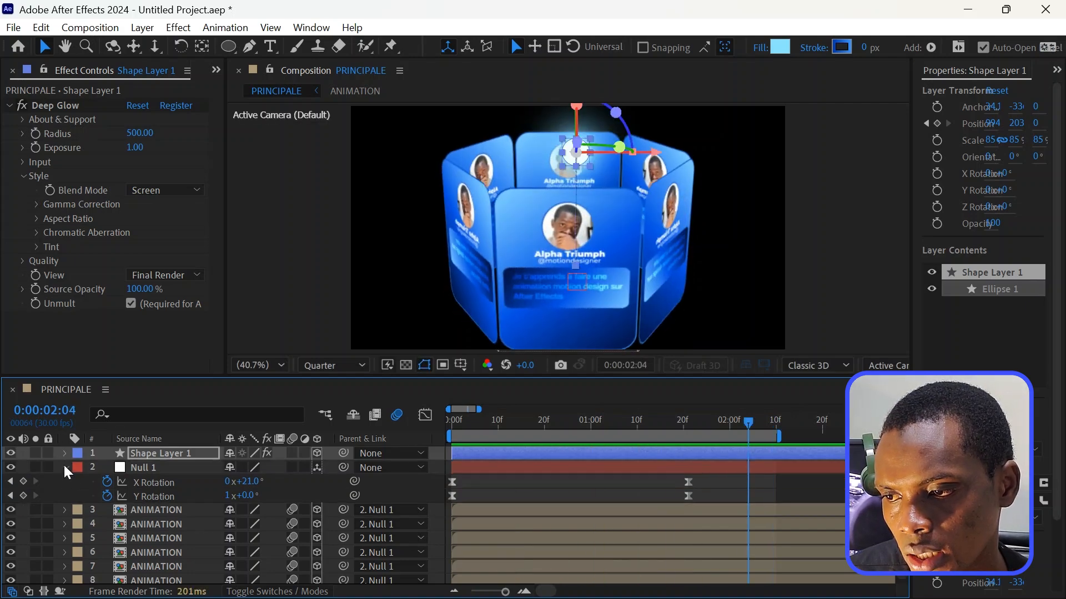
Collapse the keyframed properties of the layers and turn off motion blur for all six ANIMATION cards at 0:00:00:28
key(u)
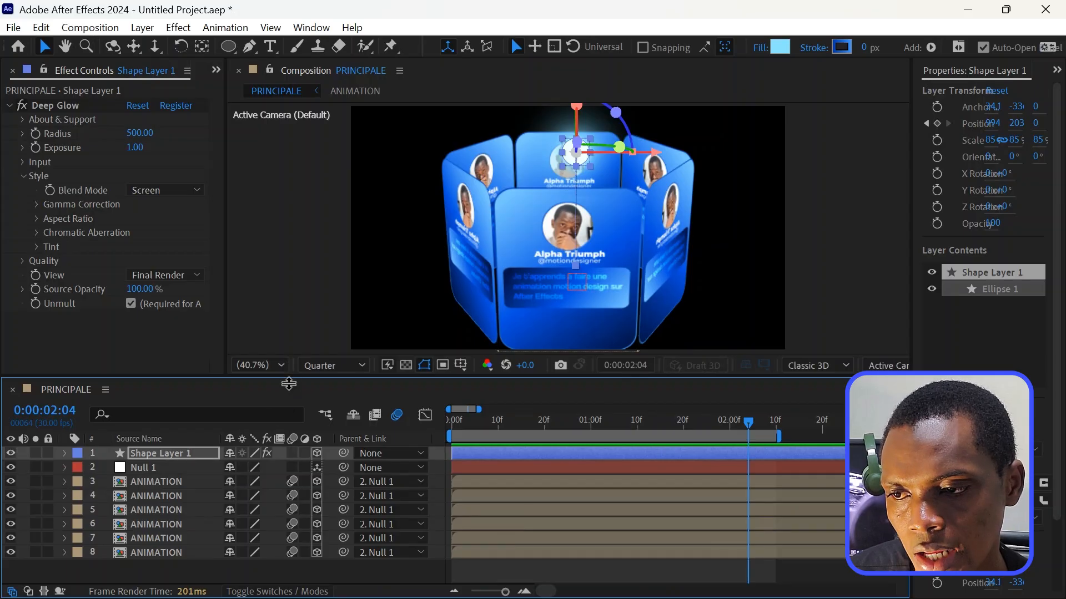
click(259, 578)
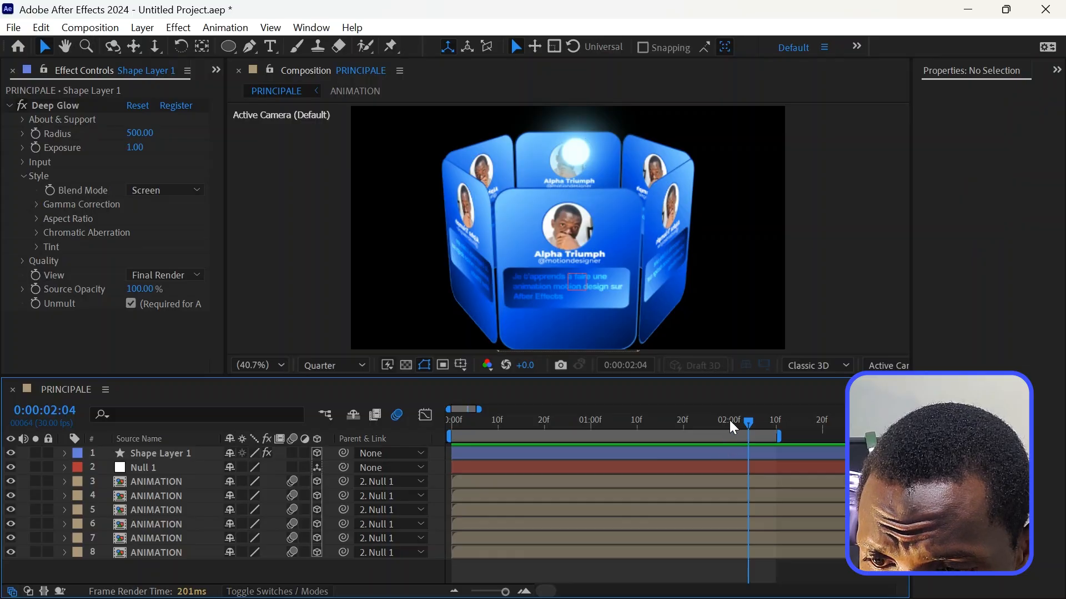
drag(733, 428, 675, 434)
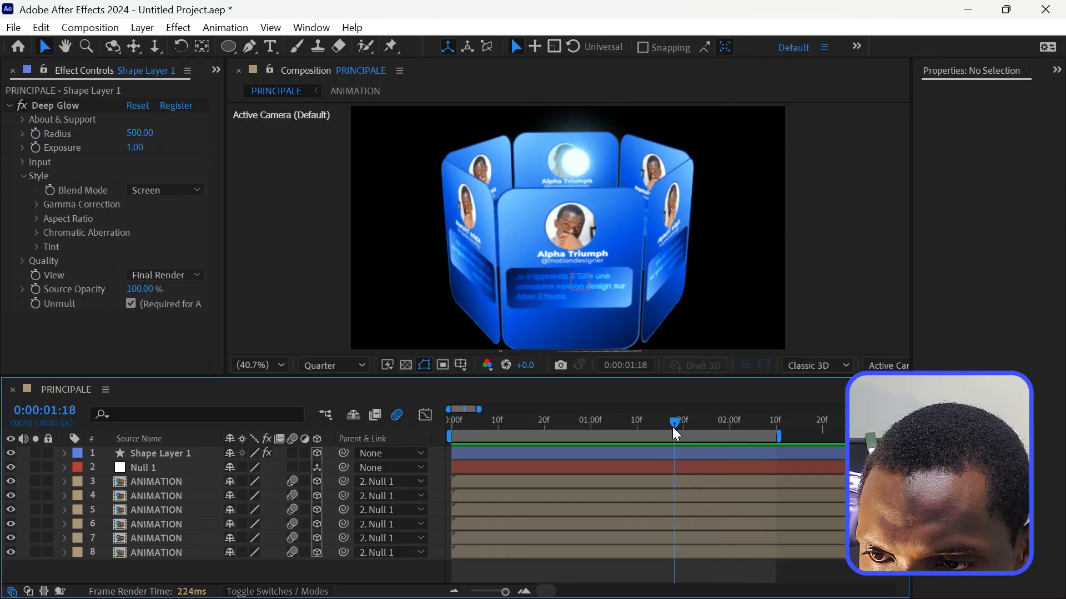
click(606, 428)
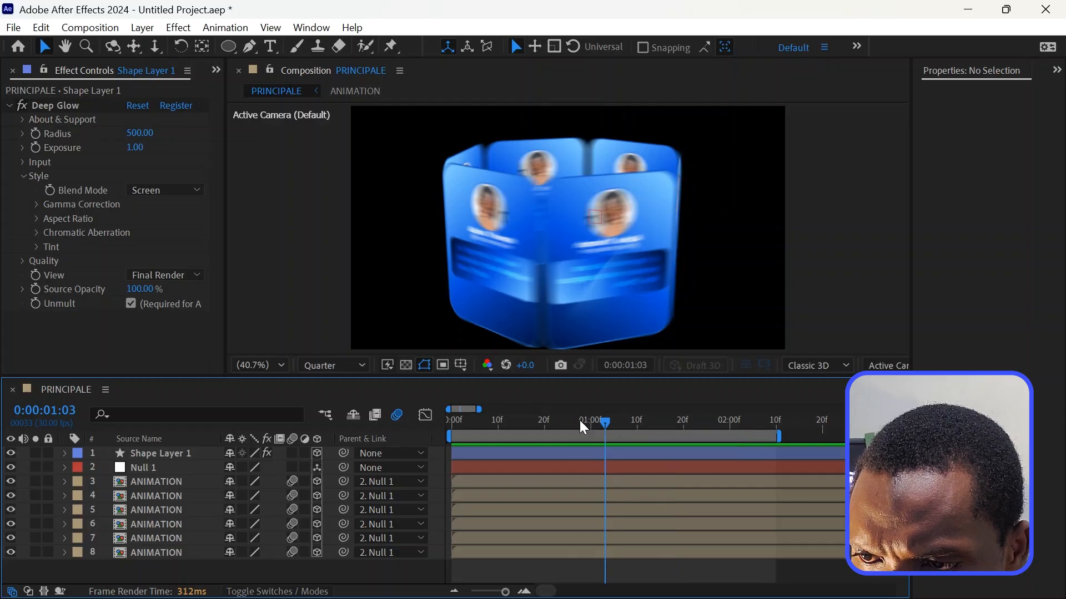
click(582, 427)
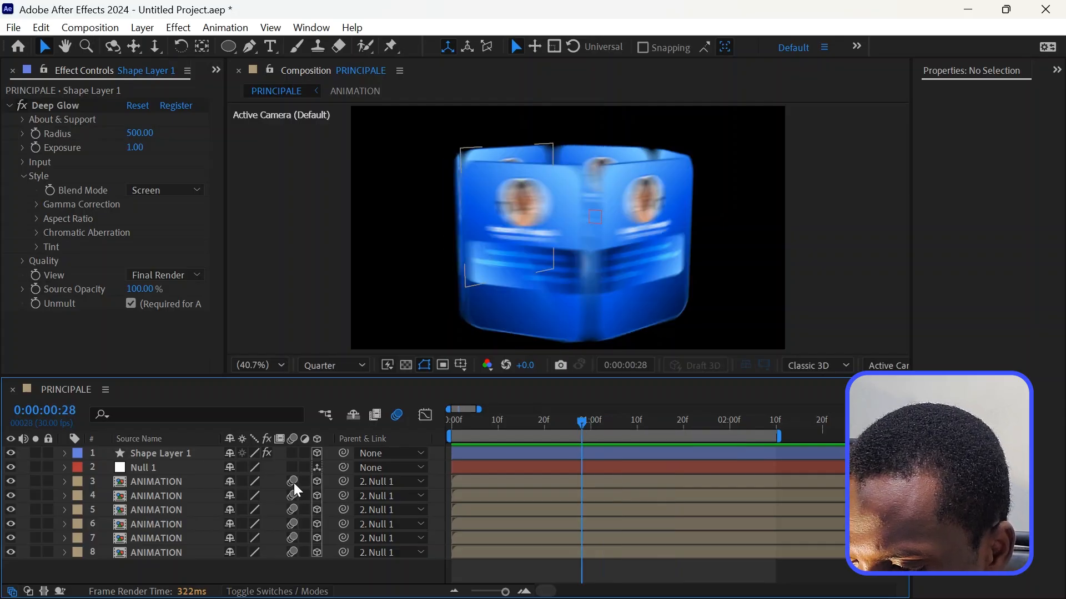
drag(294, 485, 290, 552)
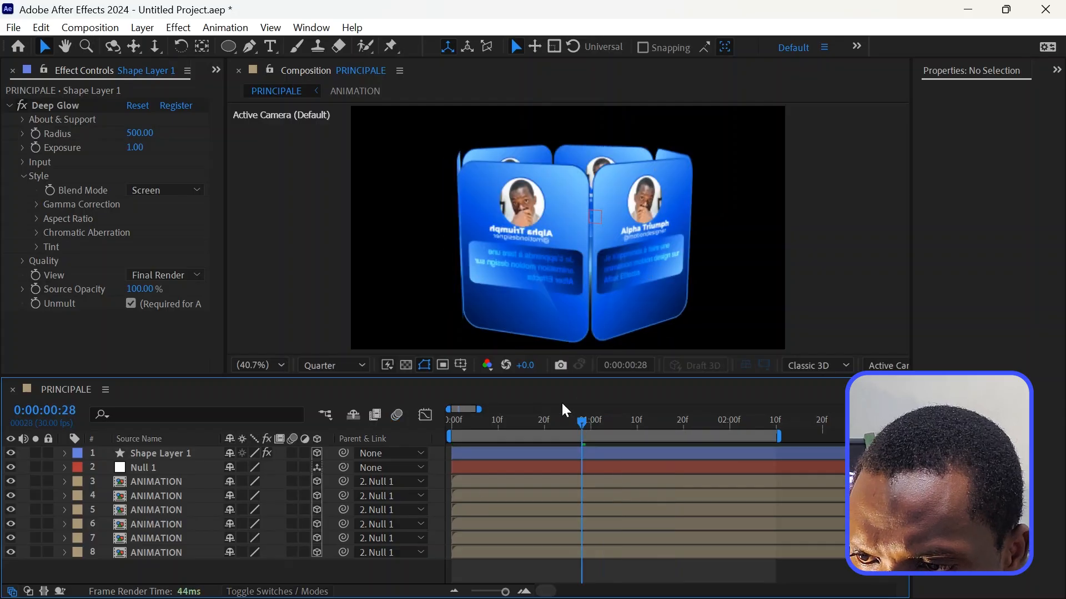
At 0:00:00:26, select the mirrored front card and move its anchor point horizontally to about the card's centre
drag(576, 423, 572, 424)
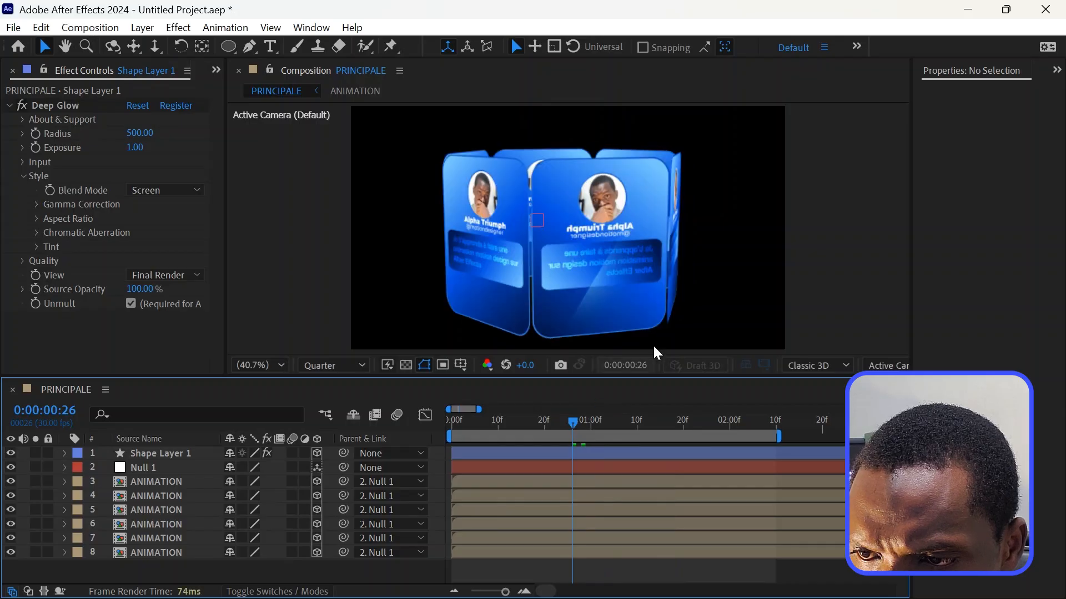
click(611, 223)
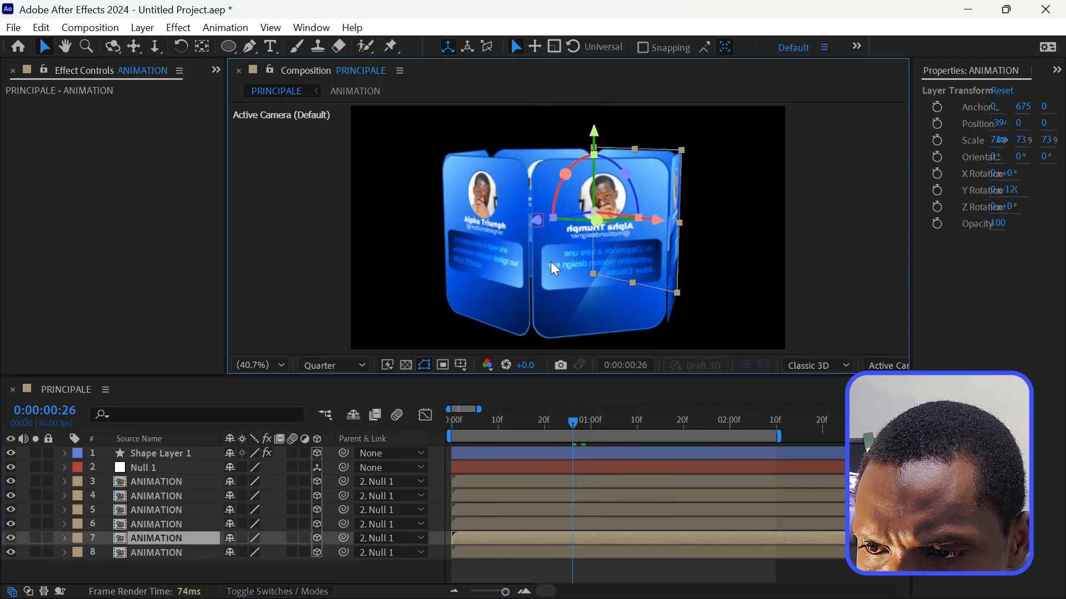
click(562, 284)
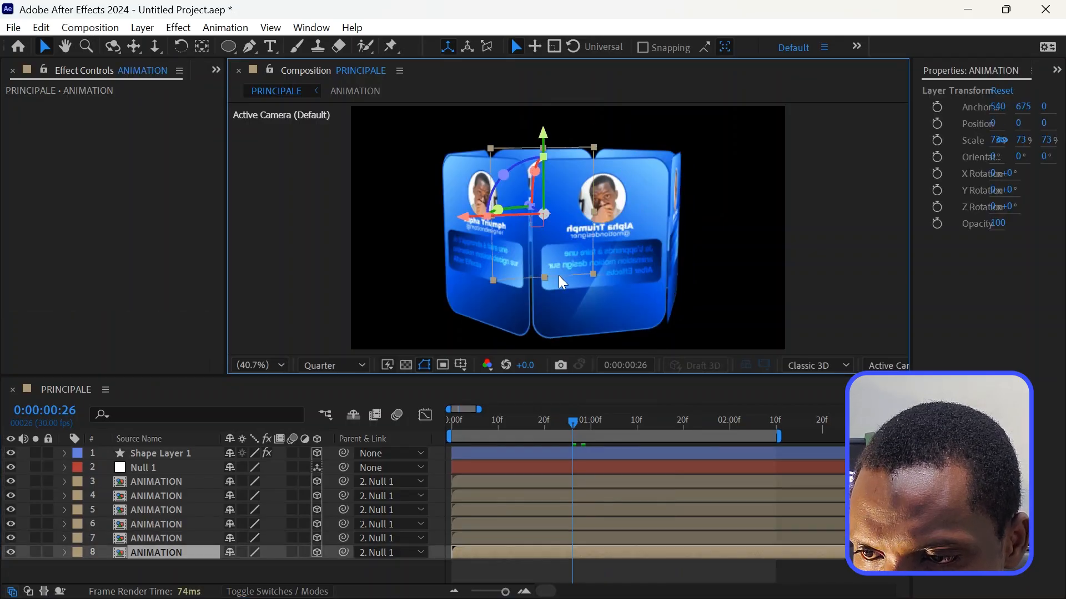
click(611, 326)
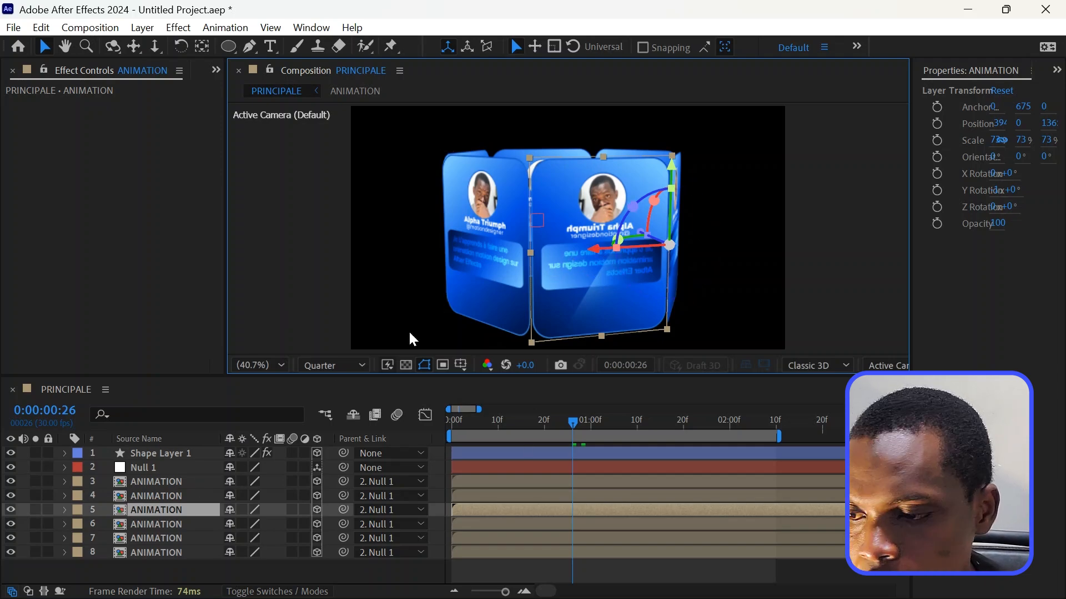
click(202, 46)
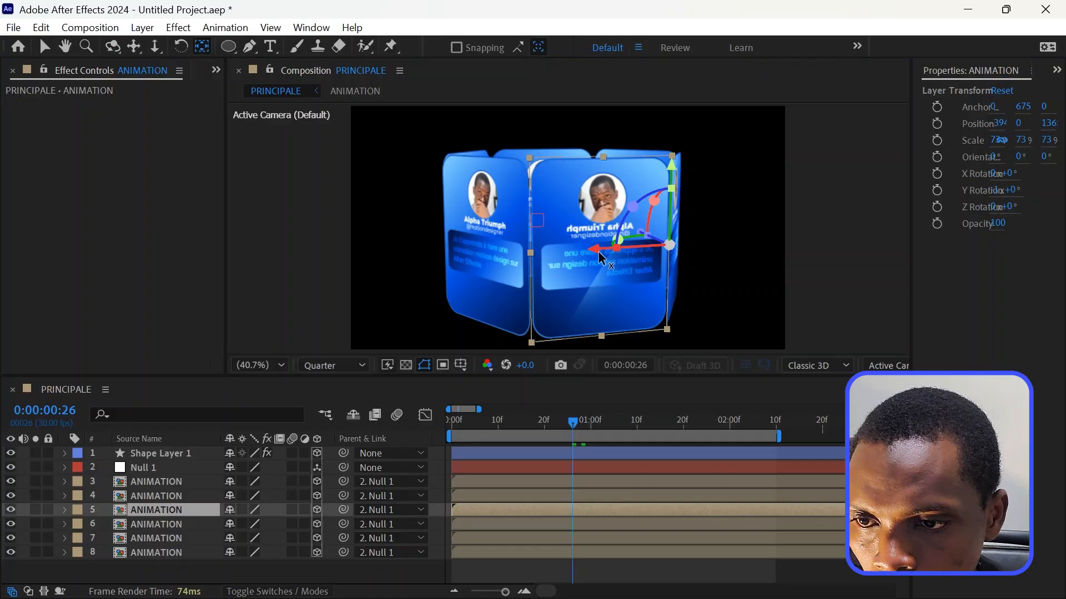
drag(599, 256, 519, 272)
Try setting the front card's Y Orientation to 180° and undo it
click(160, 514)
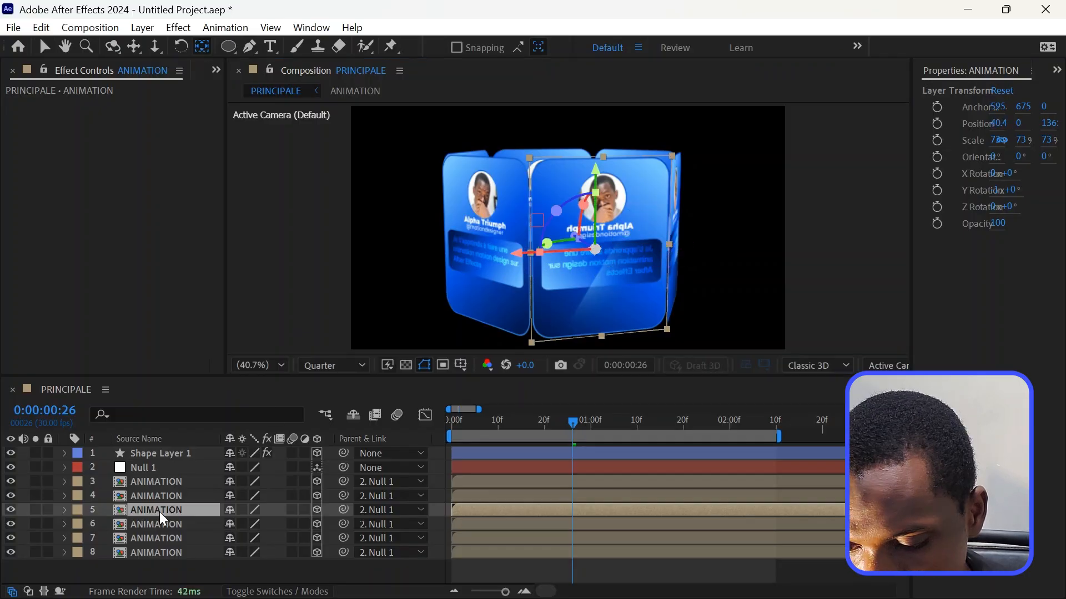
key(r)
click(146, 527)
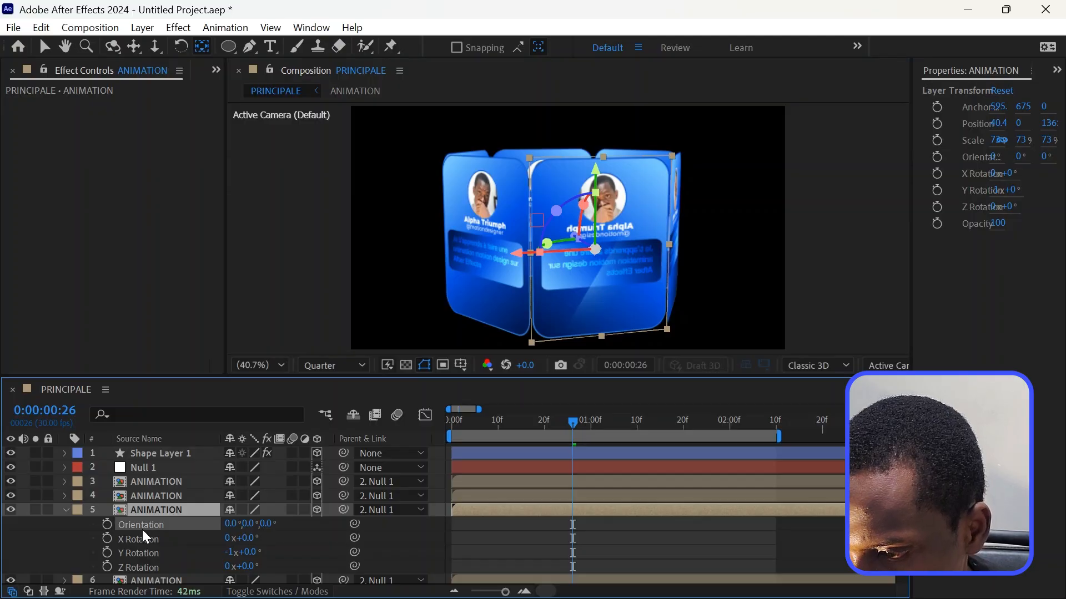
click(249, 526)
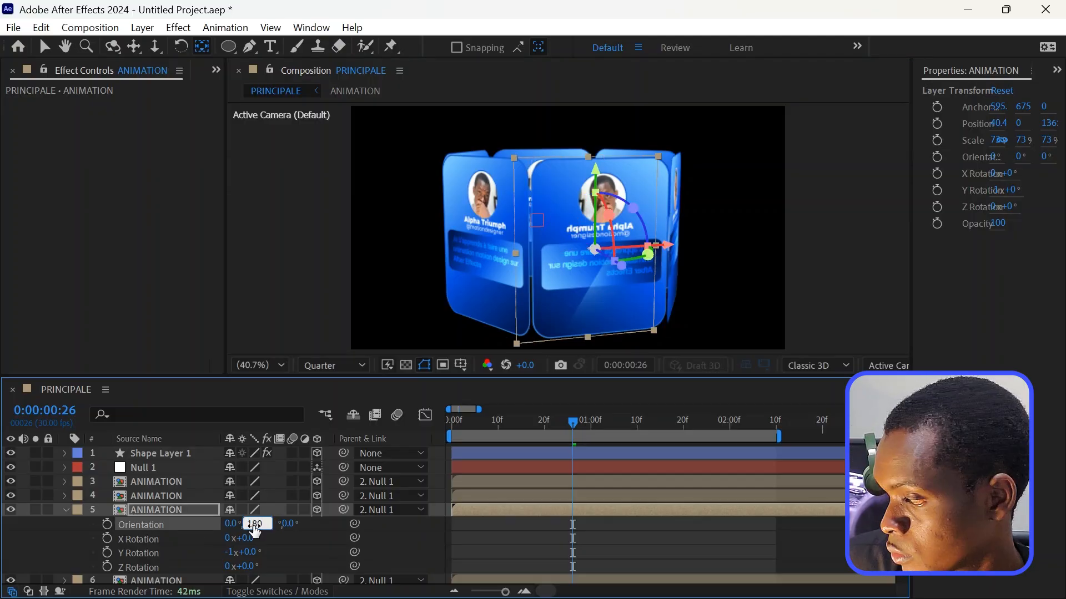
key(Return)
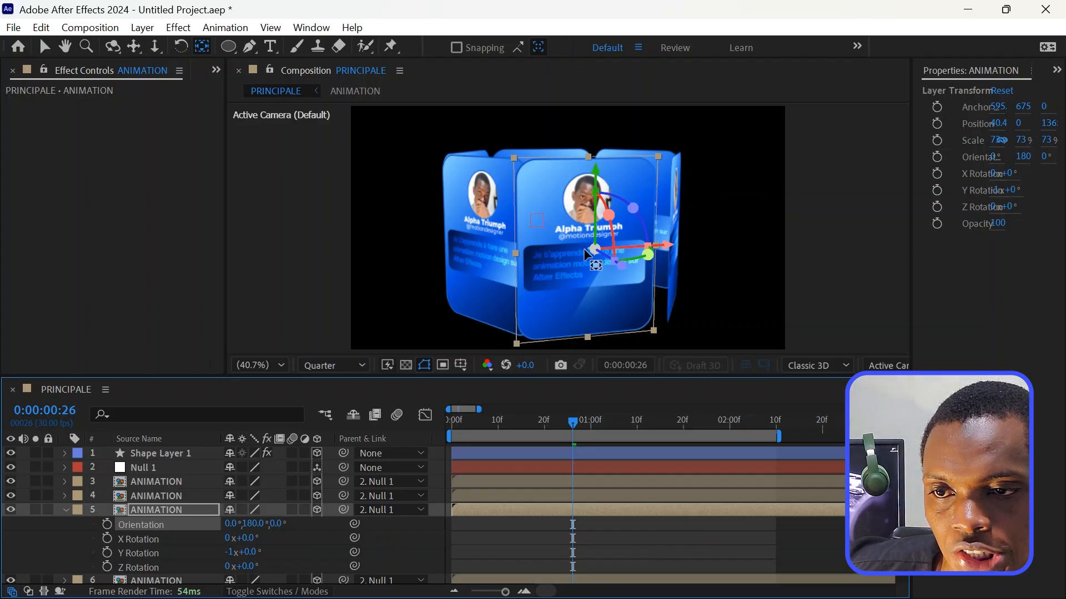
key(ctrl+z)
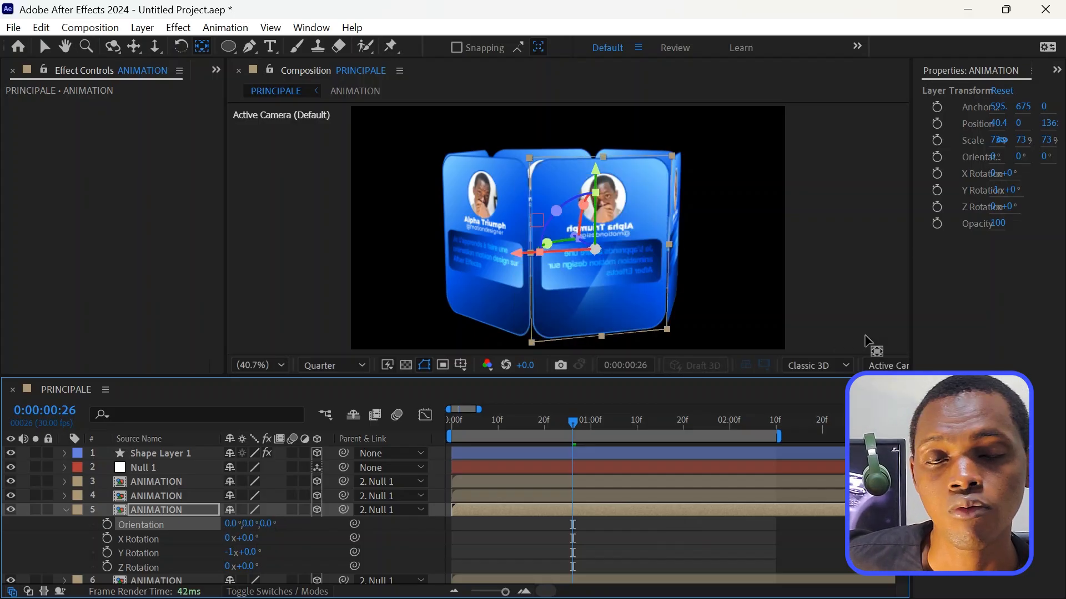